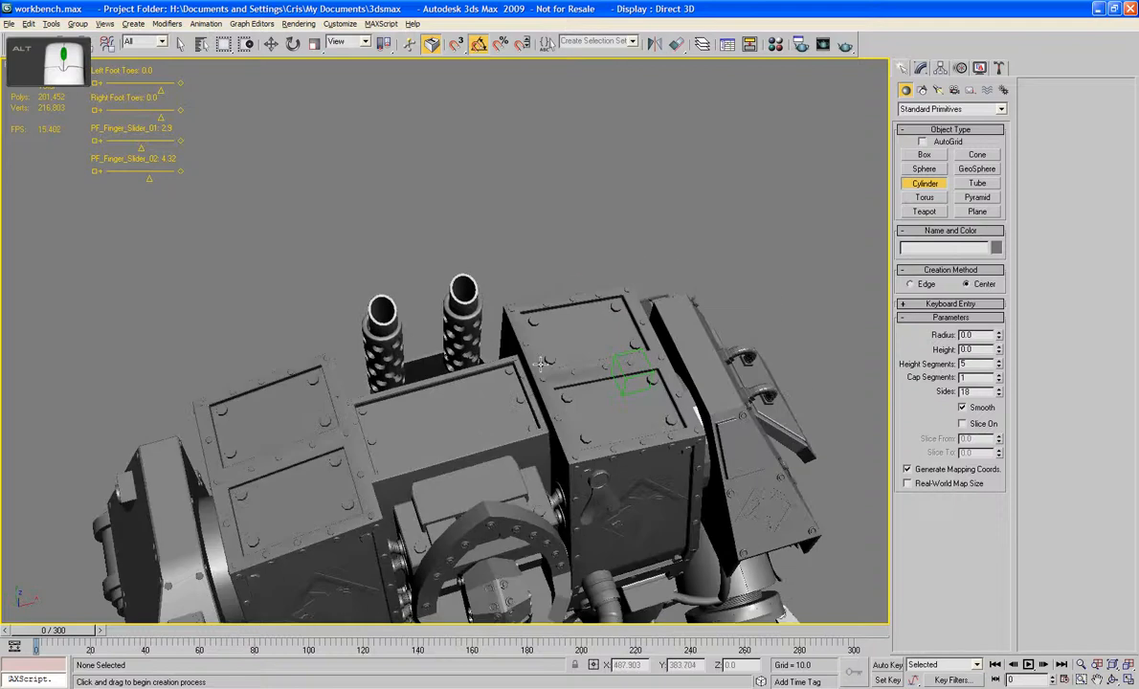
Step: Create a cylinder on the torso's middle top plate using AutoGrid, about 28 radius and 3 high, with 1 height segment
click(923, 141)
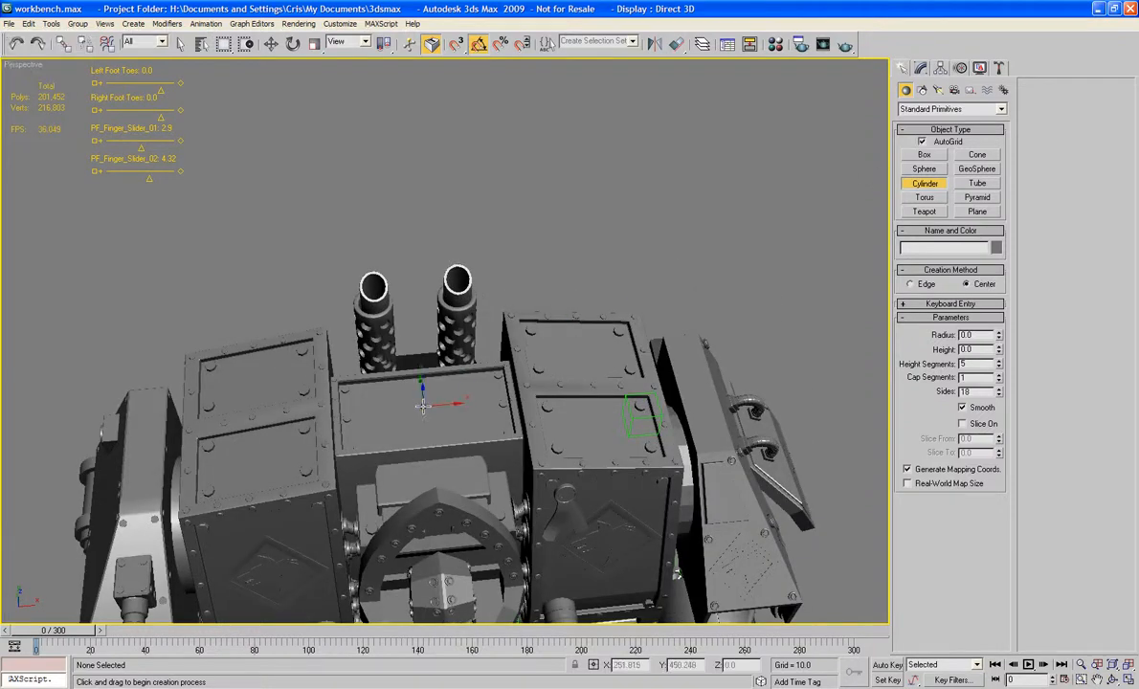
drag(424, 407, 432, 431)
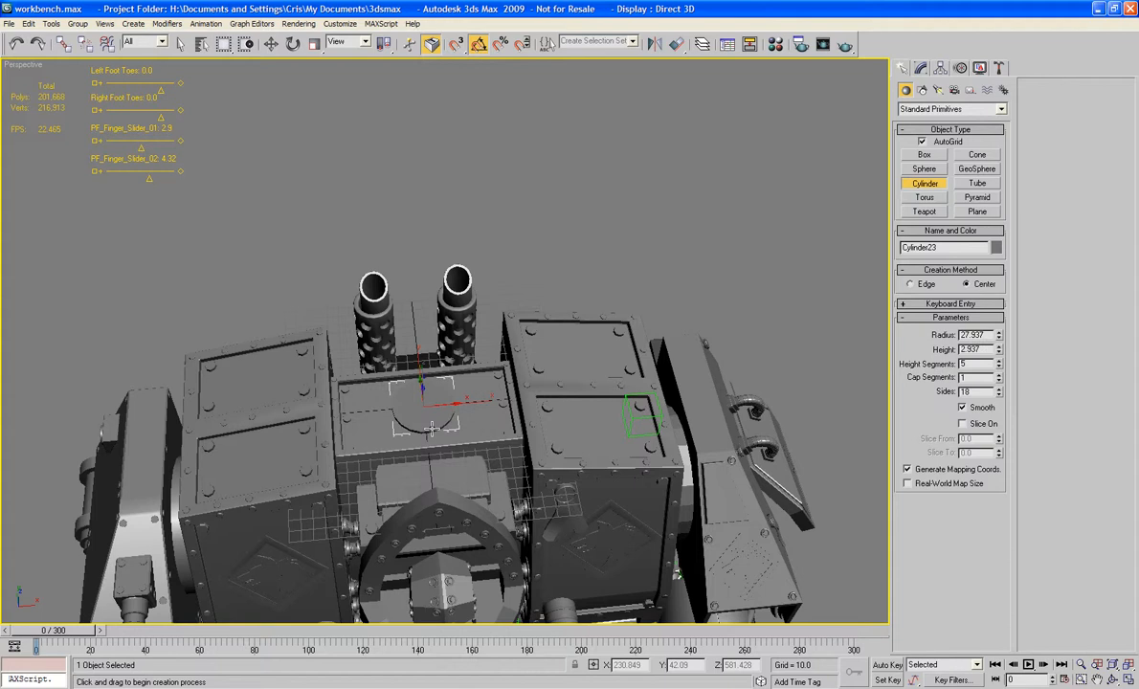
click(432, 430)
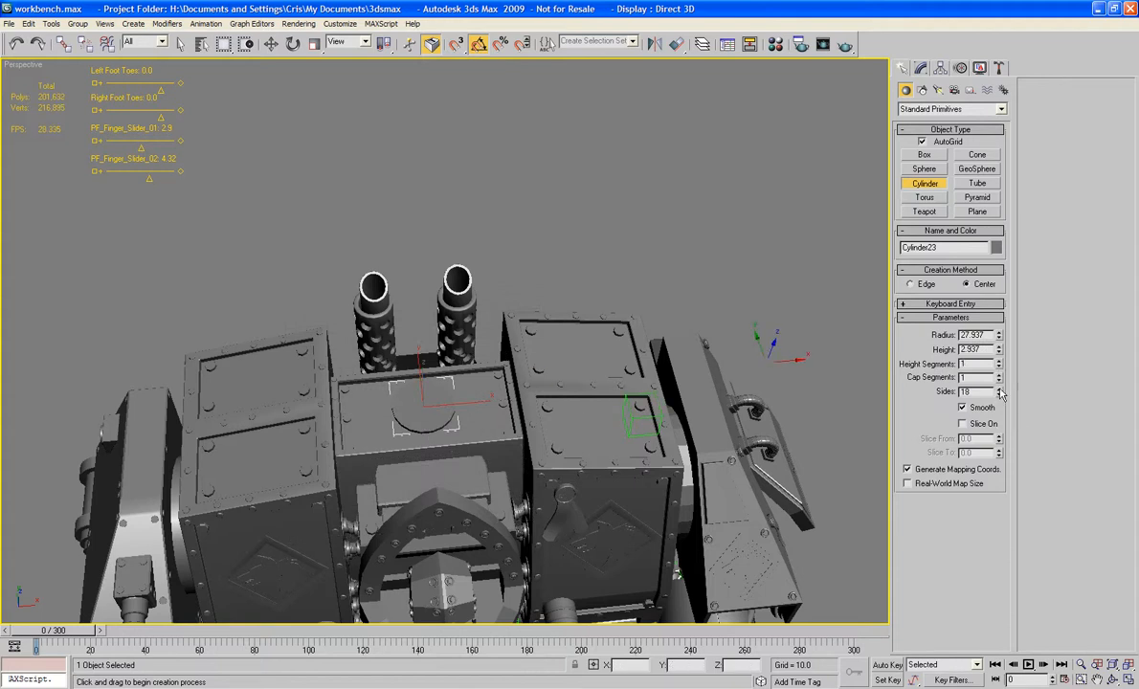
right_click(426, 404)
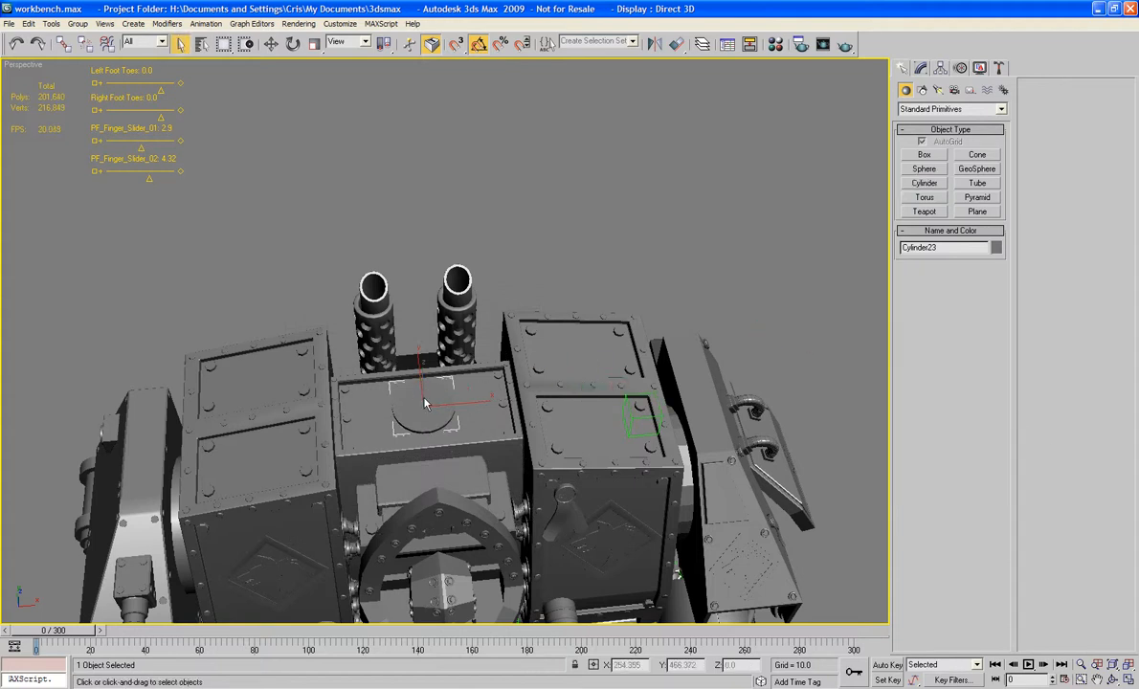
Step: Convert the new cylinder to an Editable Poly
right_click(425, 413)
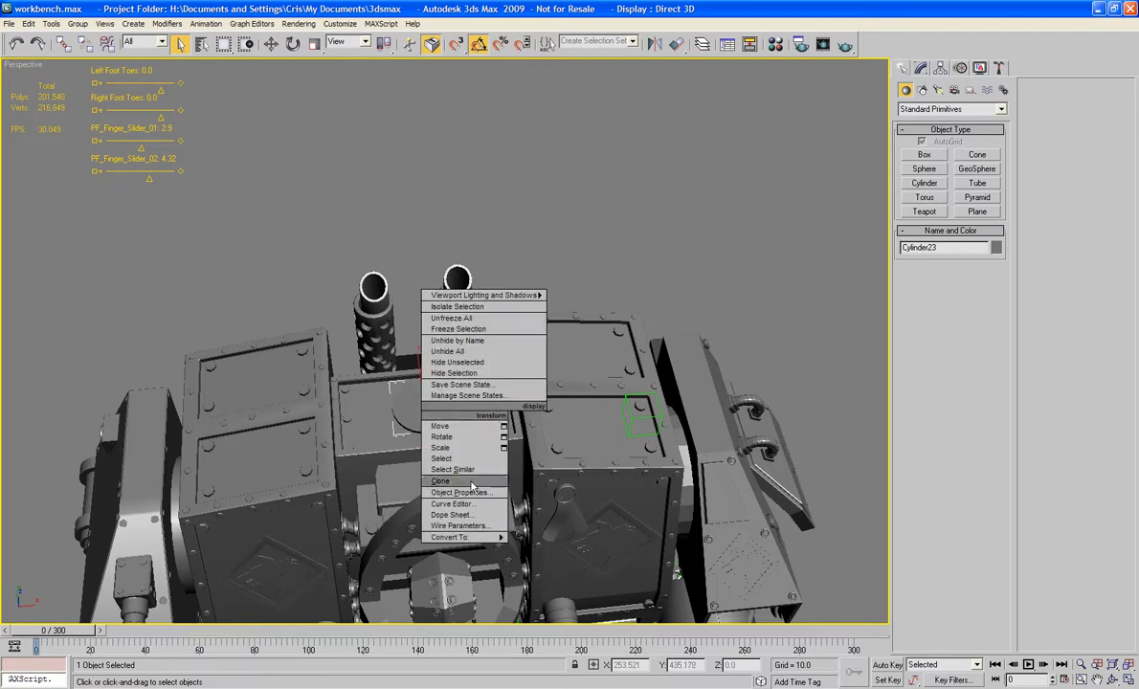
mouse_move(479, 537)
click(529, 547)
Step: Create a new layer containing the selected disc and name it Banner
alt+middle_drag(525, 402, 520, 306)
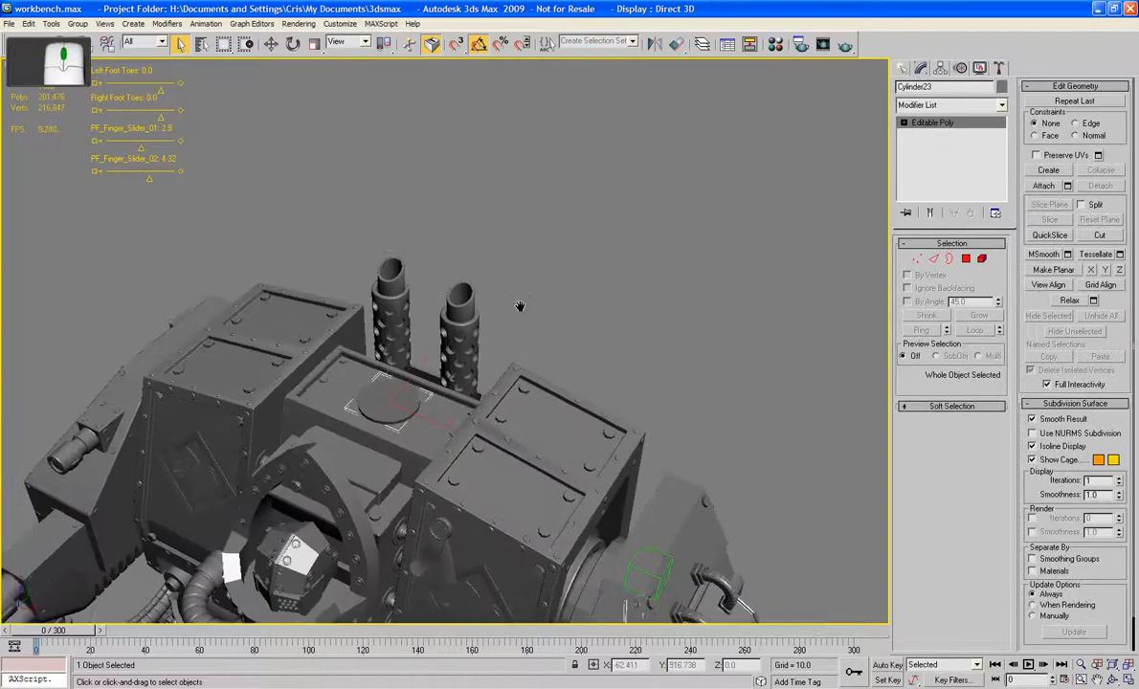
click(702, 44)
click(748, 231)
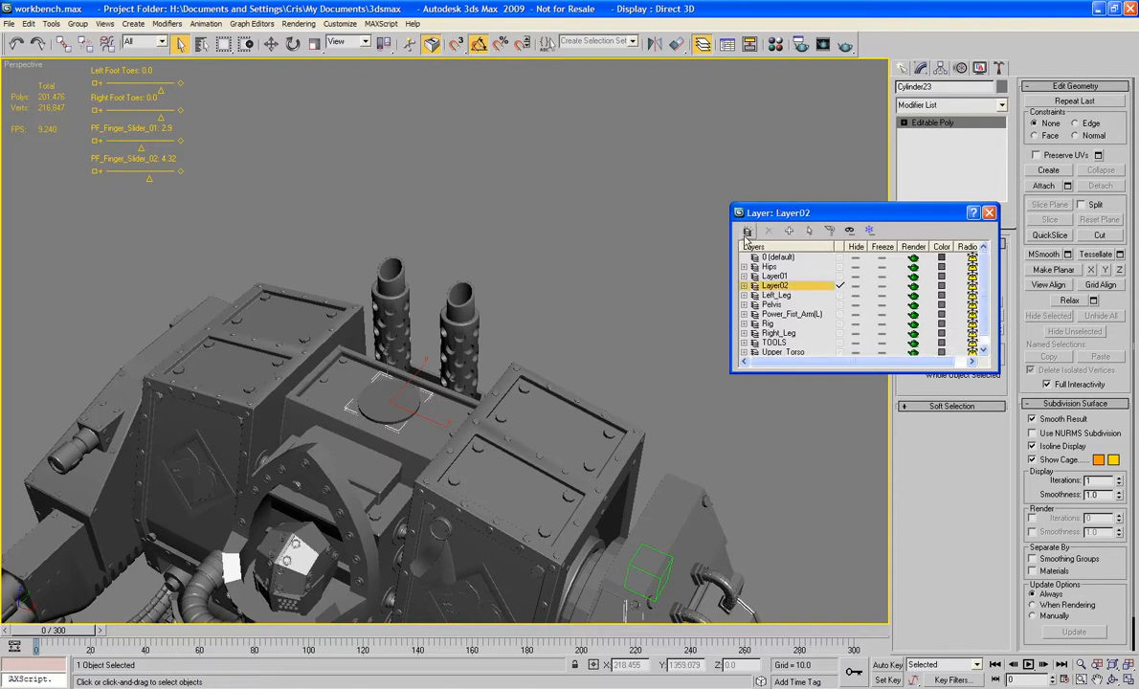
right_click(768, 289)
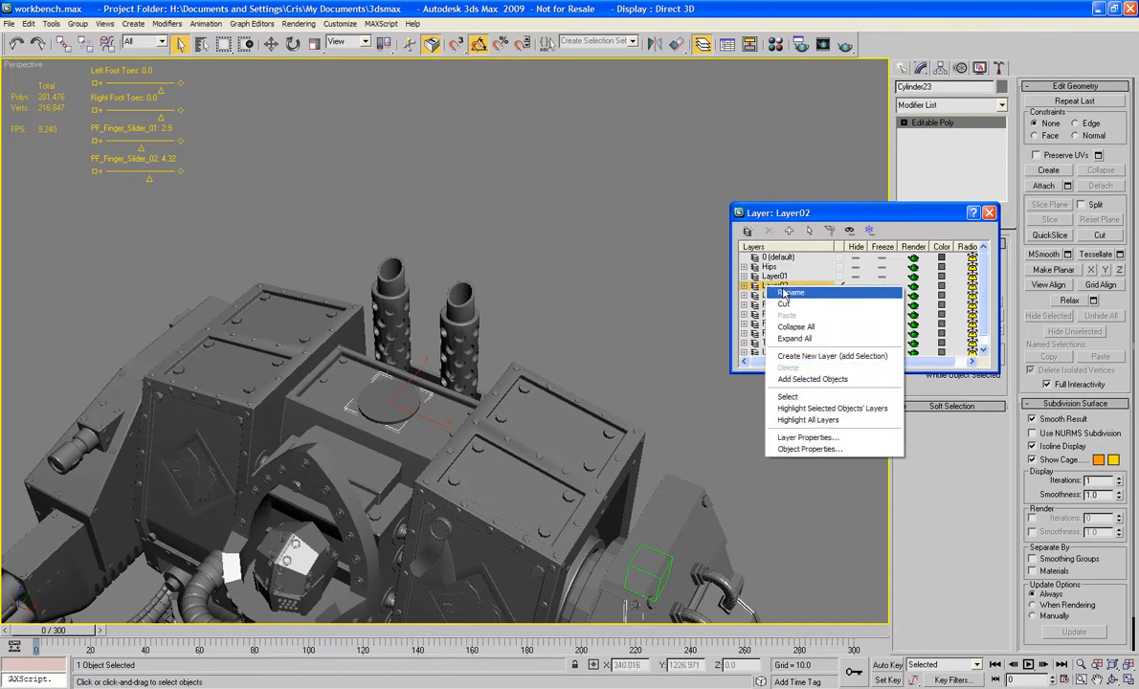
click(771, 295)
text(Banner)
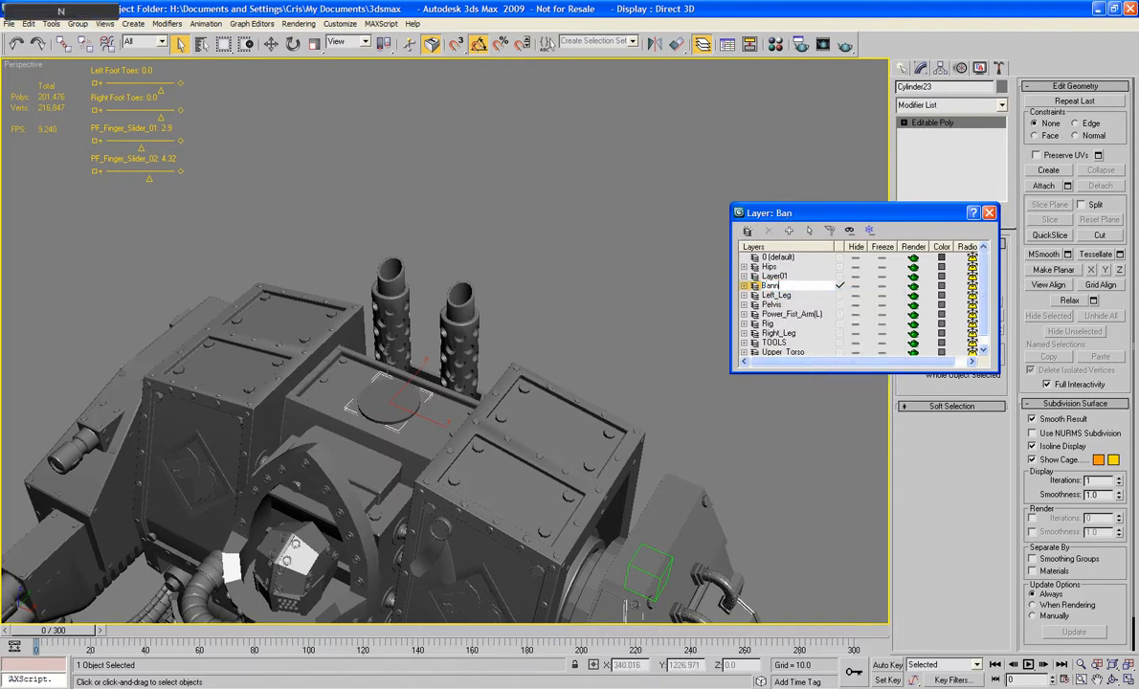
Step: Select the ARMJOIN object in Layer01 to identify it and rename that layer Right_arm
click(744, 277)
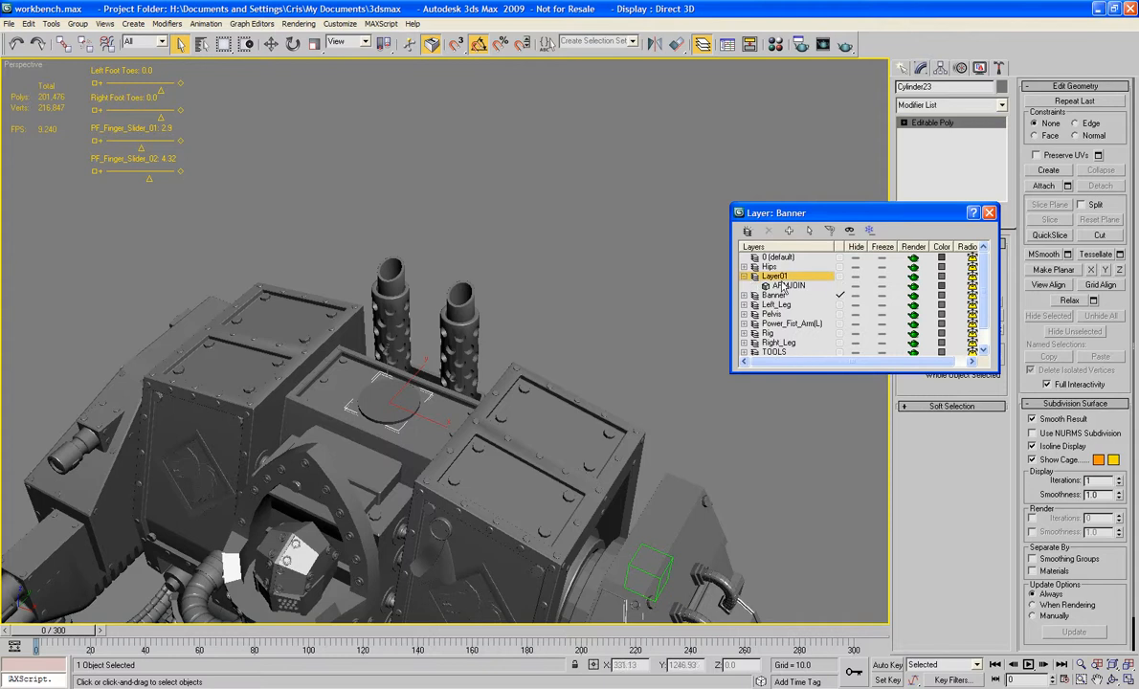
click(782, 287)
right_click(782, 286)
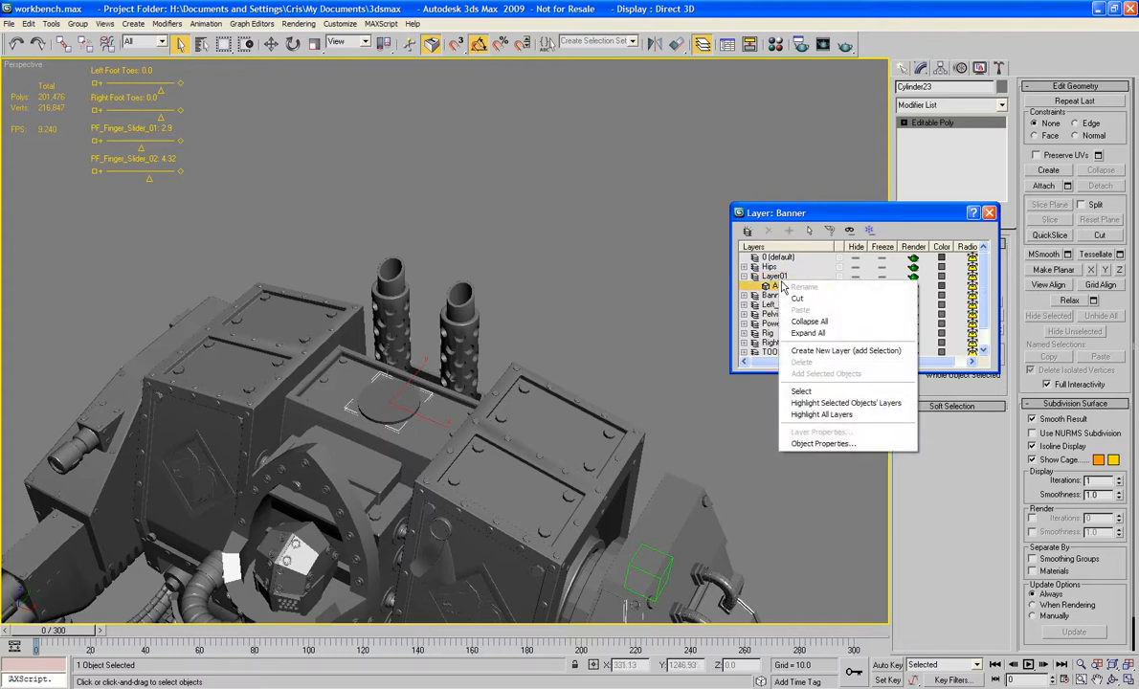
click(785, 369)
alt+middle_drag(514, 404, 711, 285)
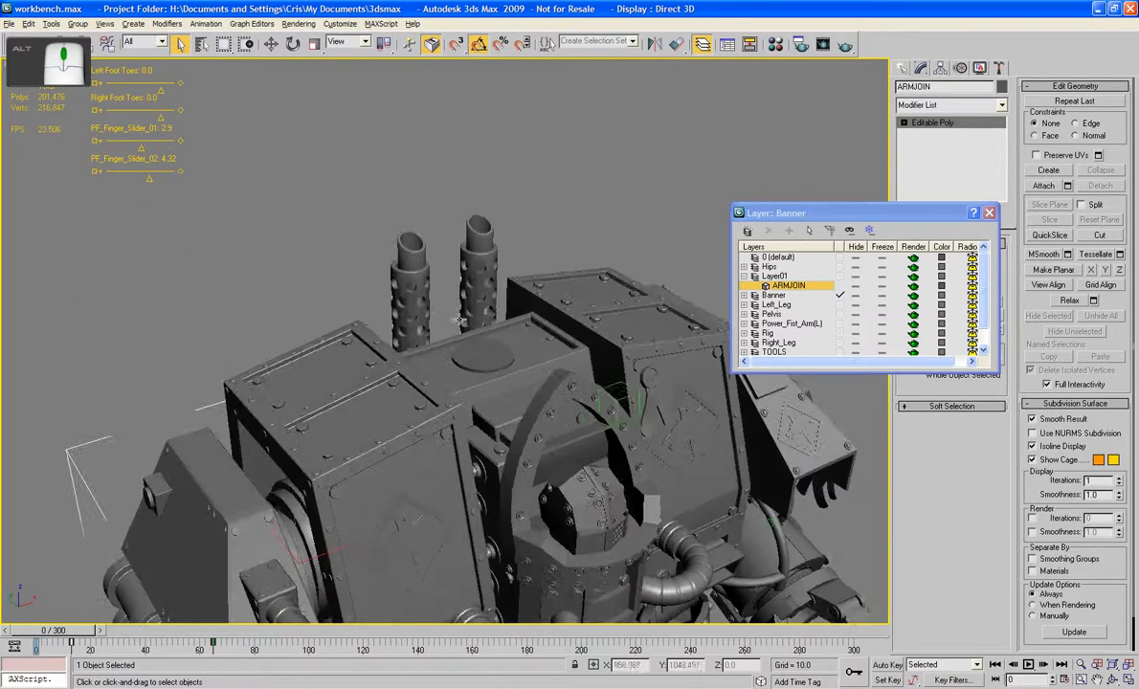
right_click(780, 276)
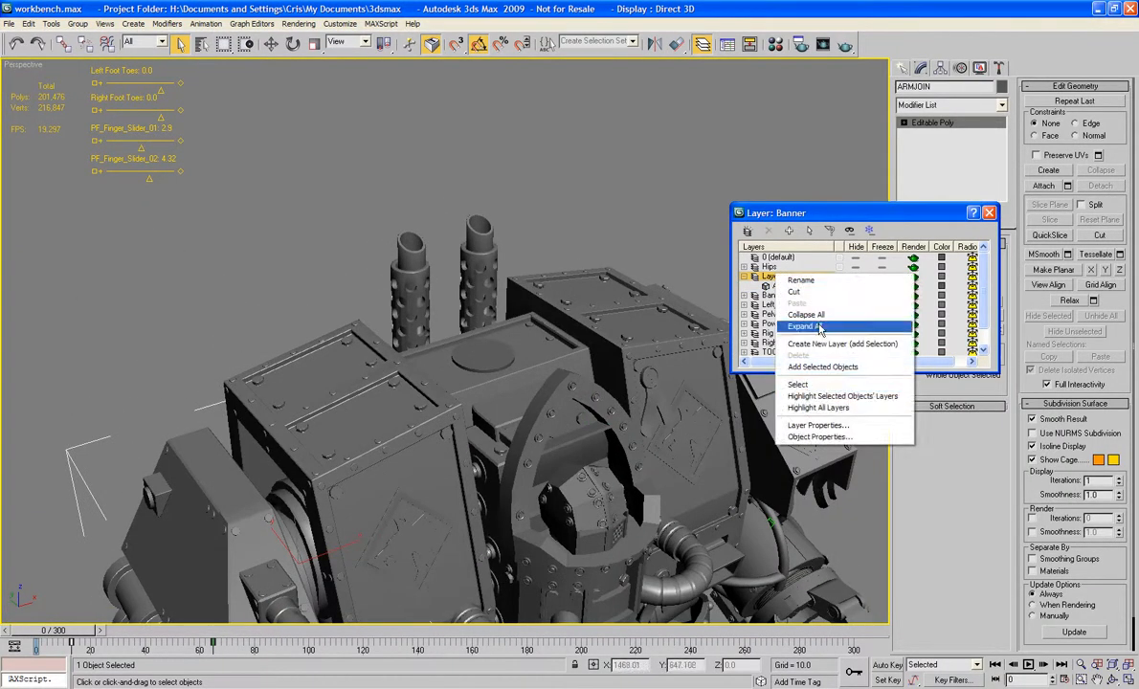
click(801, 280)
text(Right_A)
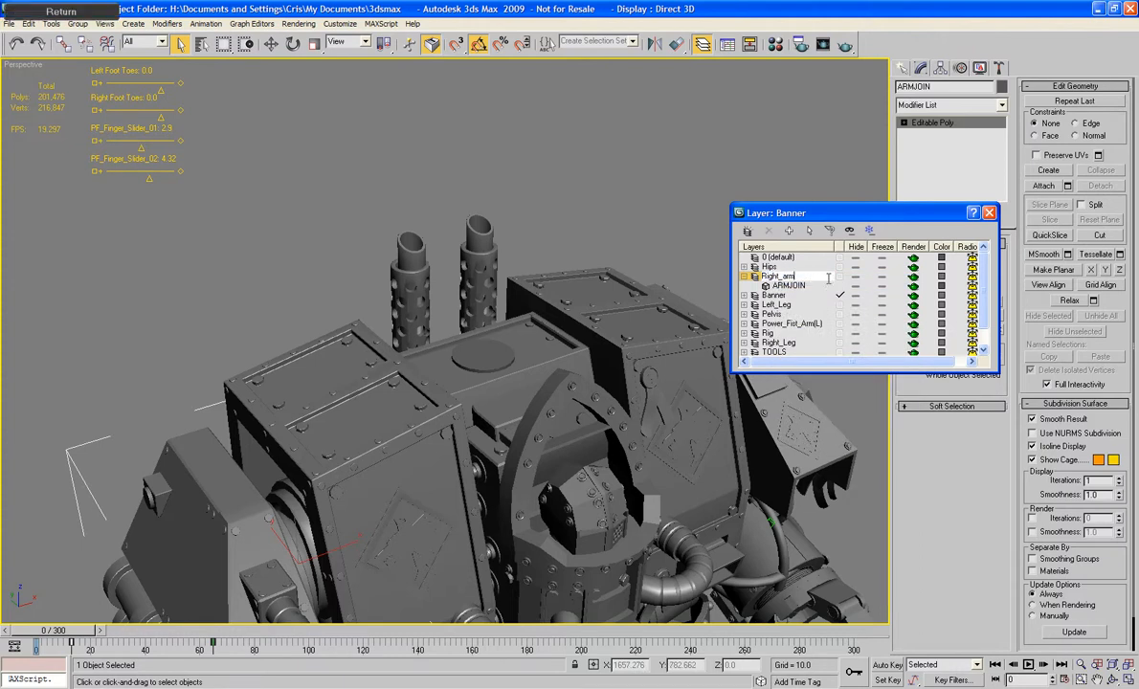
key(Return)
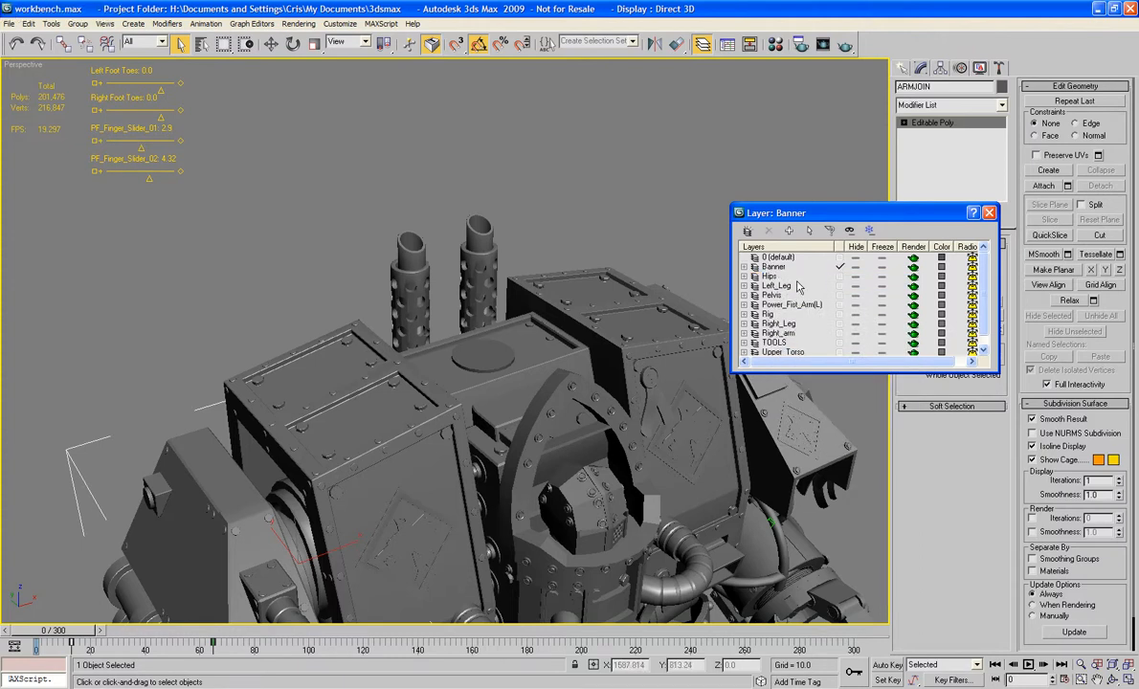
Step: Hide all layers except Banner and Upper_Torso, and close the layer manager
click(859, 242)
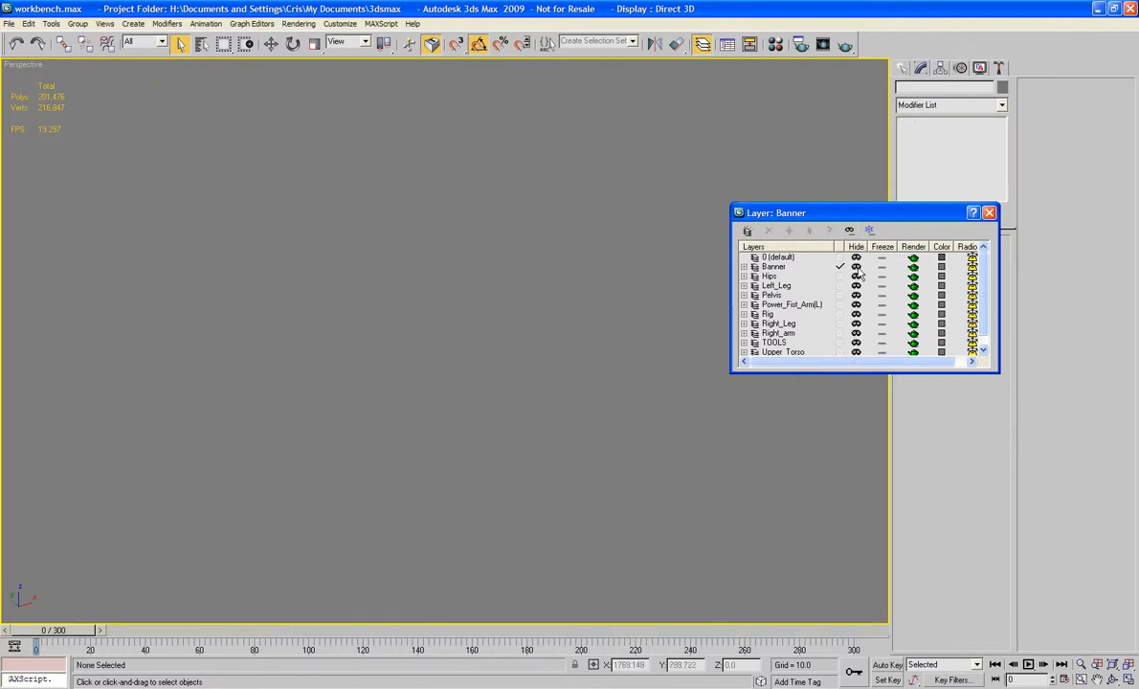
click(856, 268)
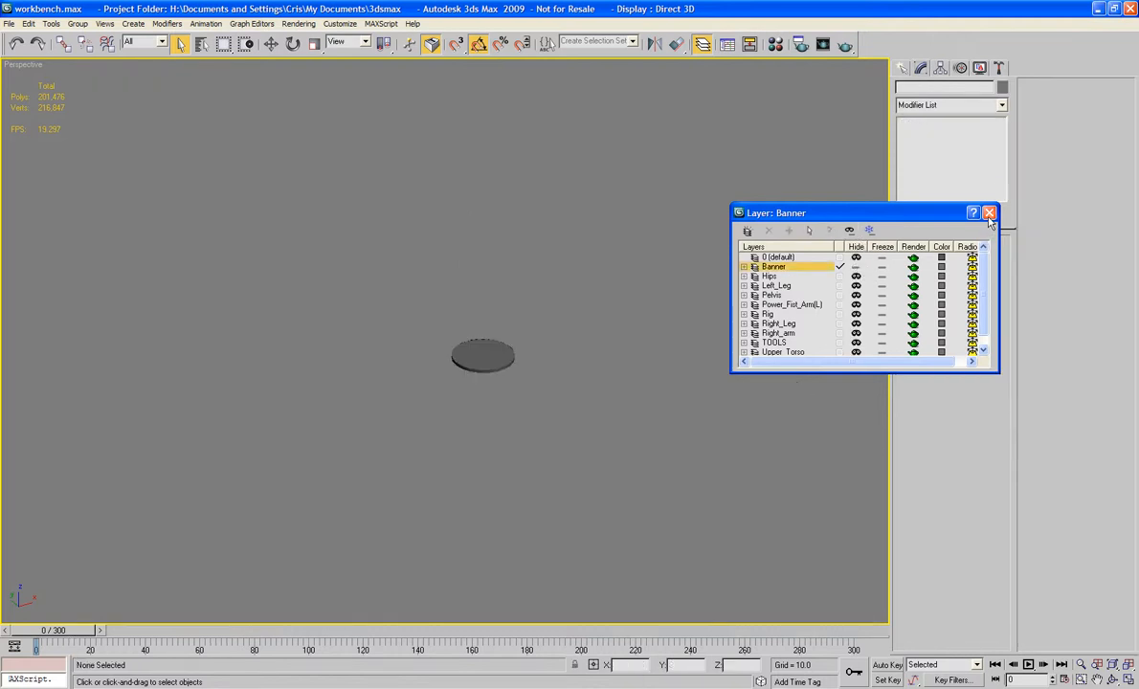
click(859, 352)
click(990, 214)
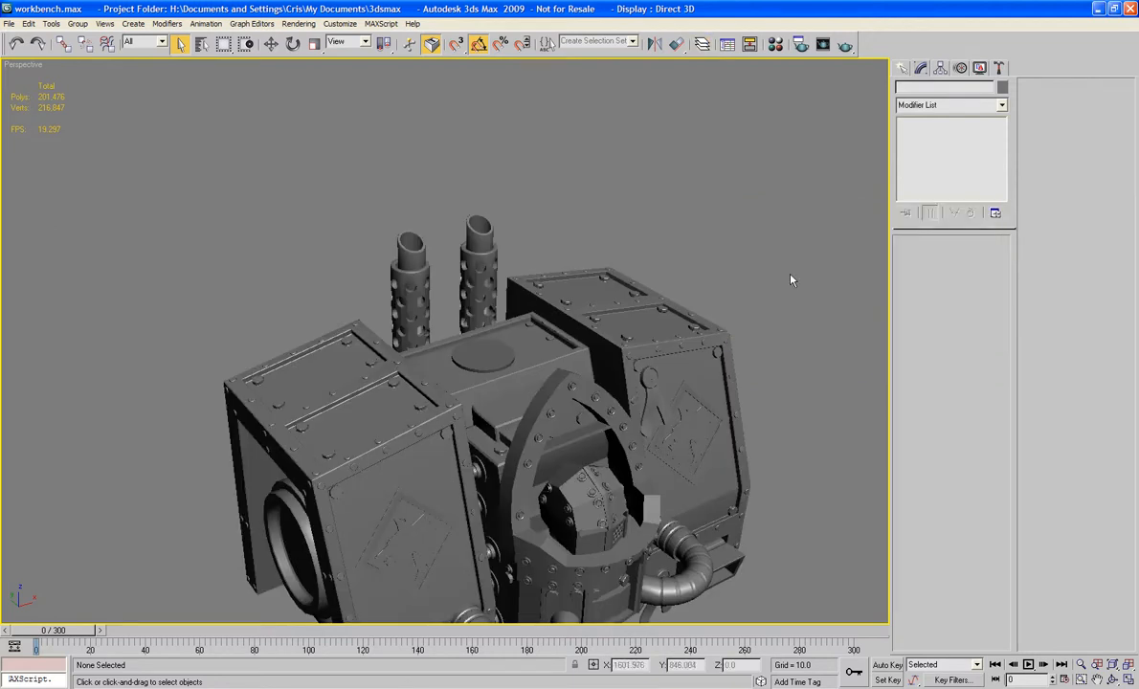
Step: Show edged faces, select the disc's top polygon and lower it slightly along Z to thin the disc
alt+middle_drag(791, 280, 651, 263)
scroll(701, 281, down, 3)
scroll(651, 263, up, 5)
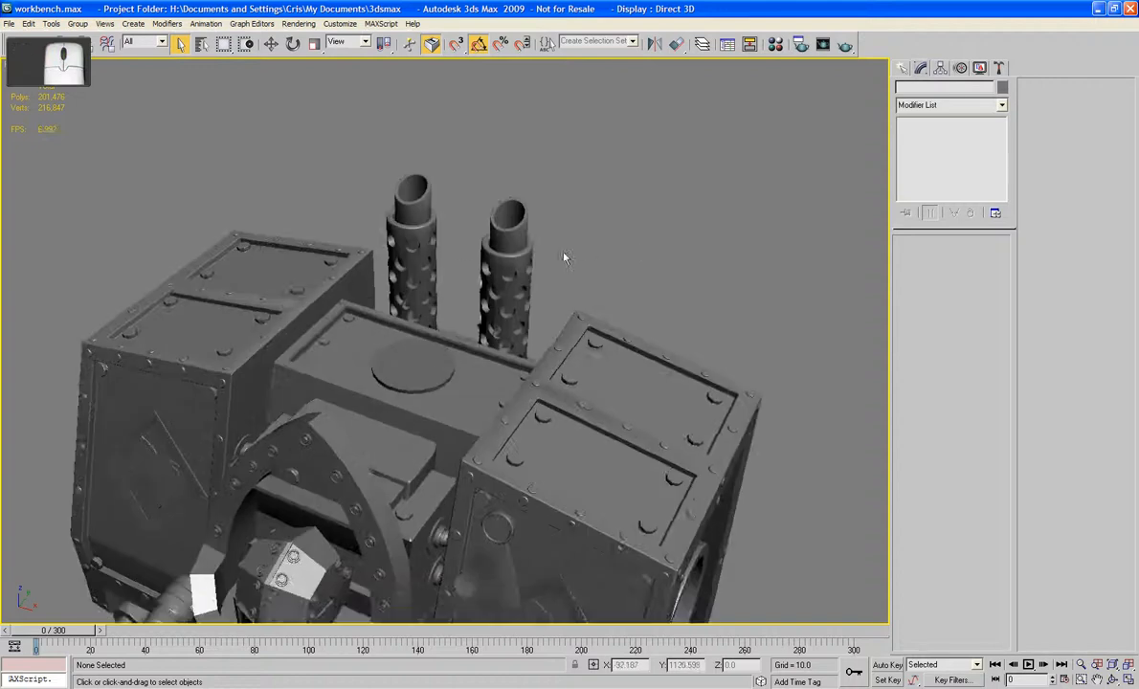
scroll(575, 225, up, 6)
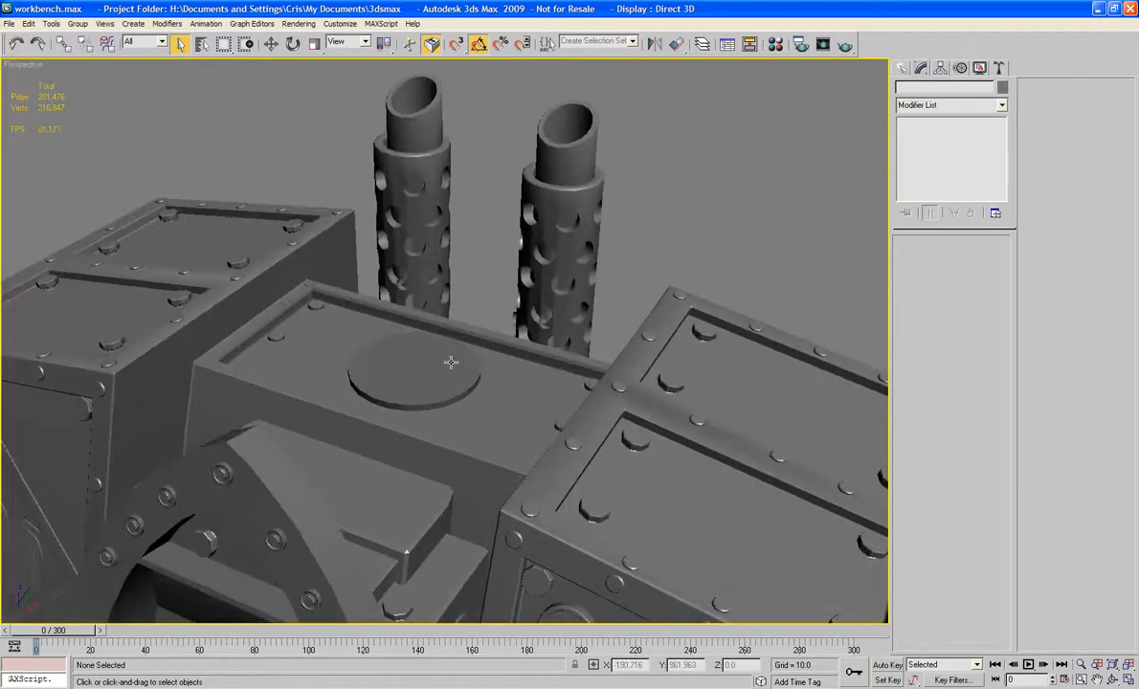
click(451, 362)
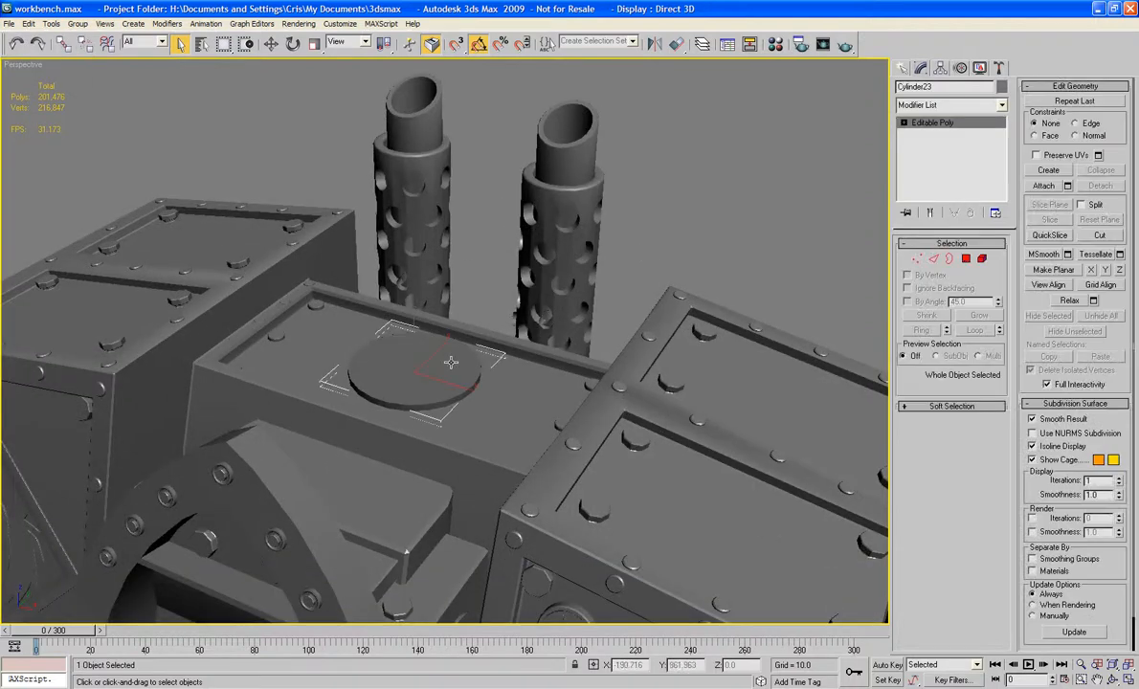
click(967, 259)
key(F4)
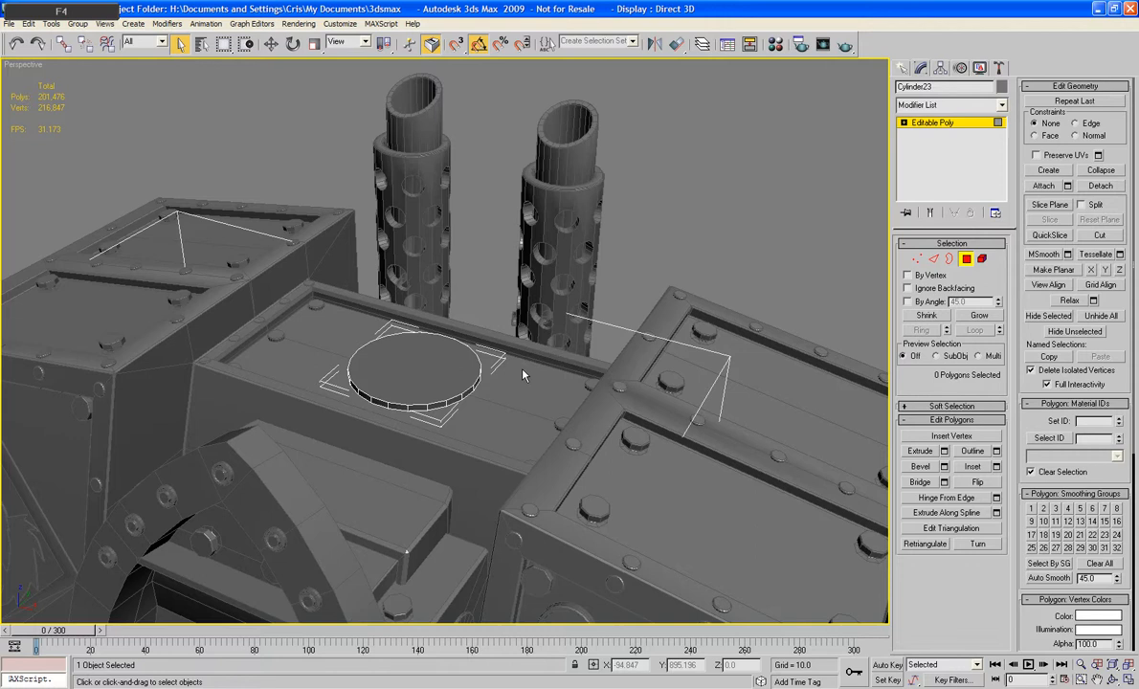
click(410, 359)
alt+middle_drag(461, 381, 469, 369)
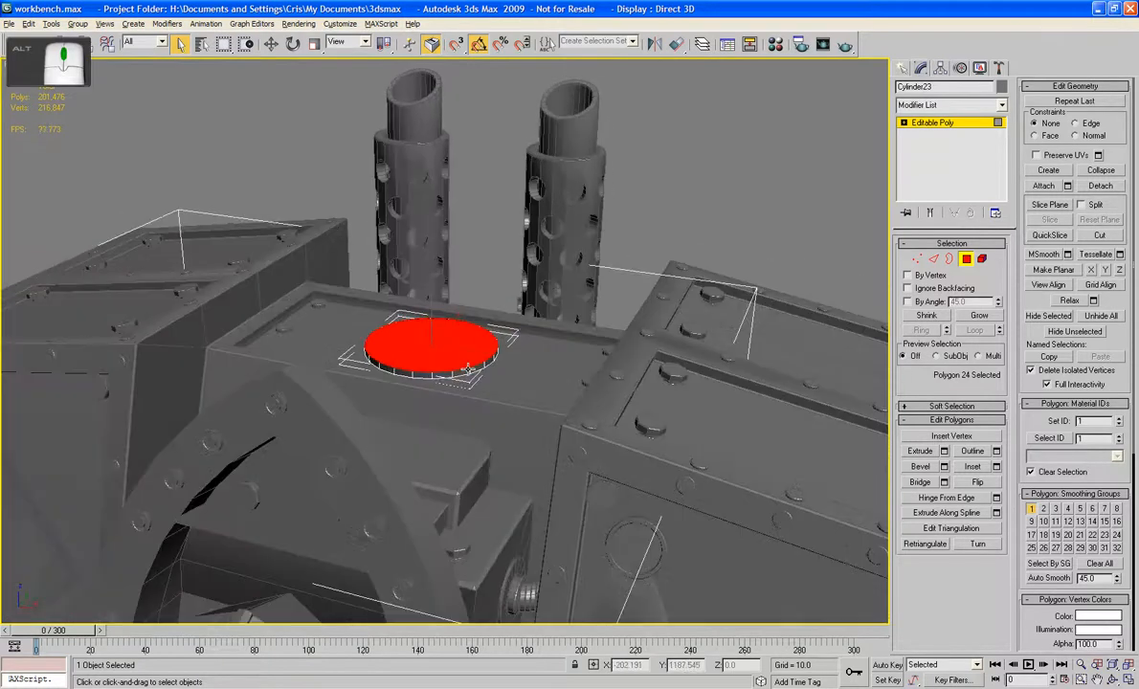
click(271, 44)
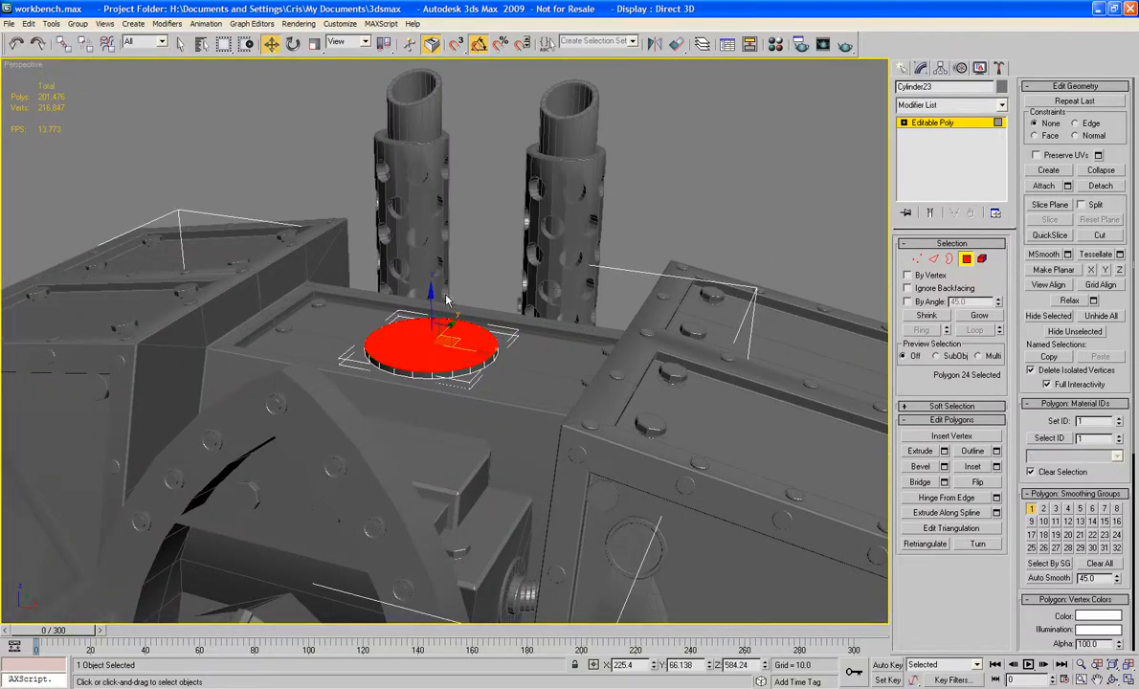
drag(431, 295, 431, 300)
Step: Bevel the disc's top polygon repeatedly to form a shallow conical base with a tapered collar and a short narrow neck
click(918, 467)
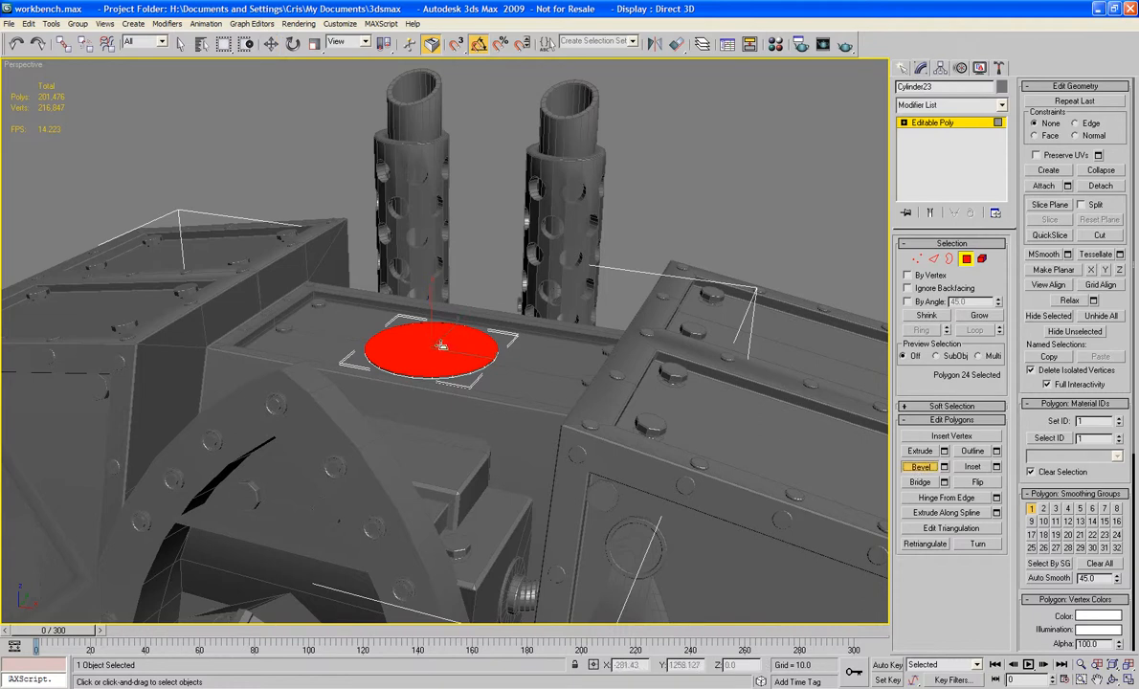
drag(453, 357, 454, 335)
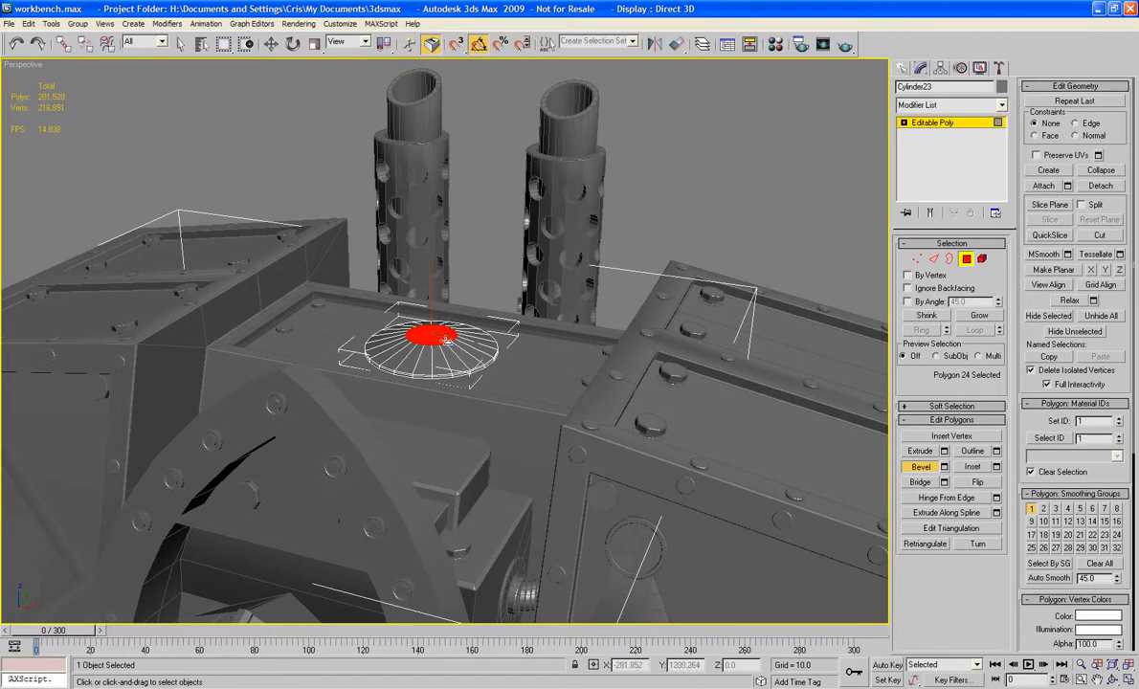
drag(446, 337, 445, 334)
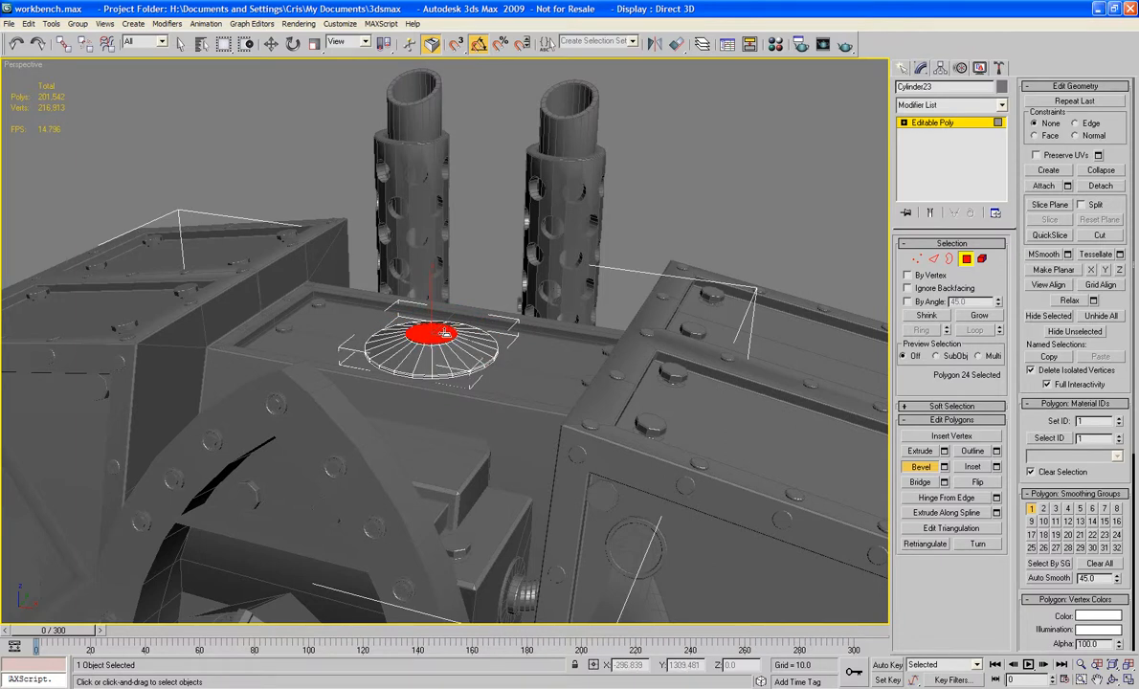
middle_drag(445, 332, 444, 509)
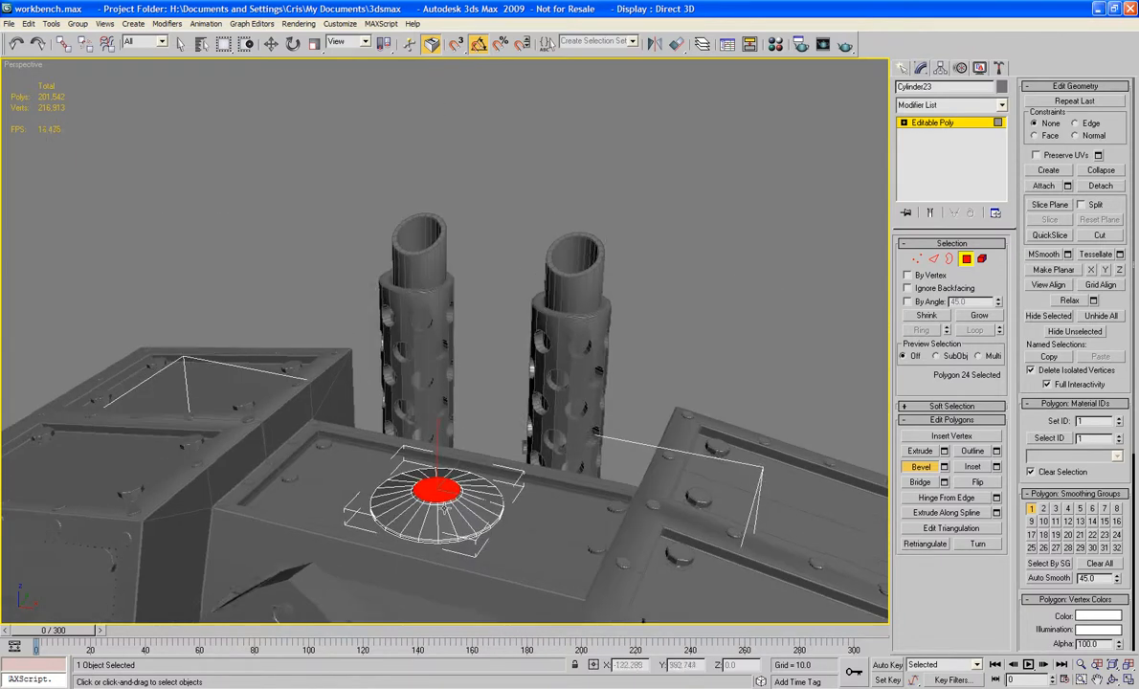
drag(442, 493, 444, 402)
click(438, 437)
Step: Raise the neck's top polygon along Z to about 808 to form a tall pole above the exhausts
scroll(444, 401, down, 8)
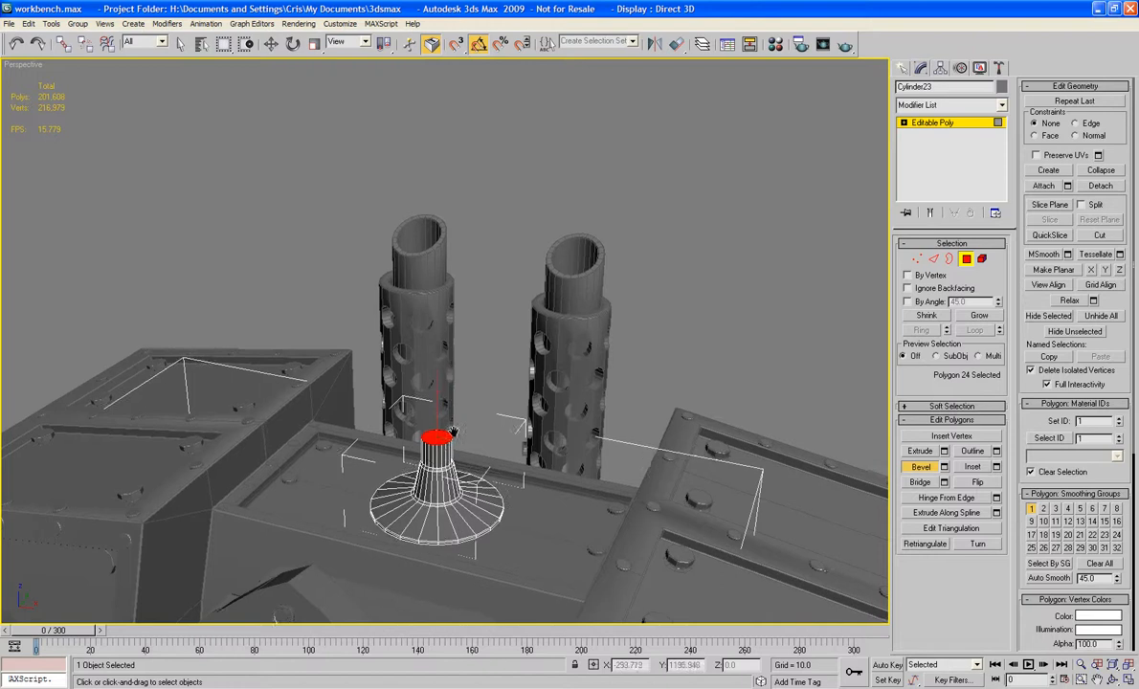
key(w)
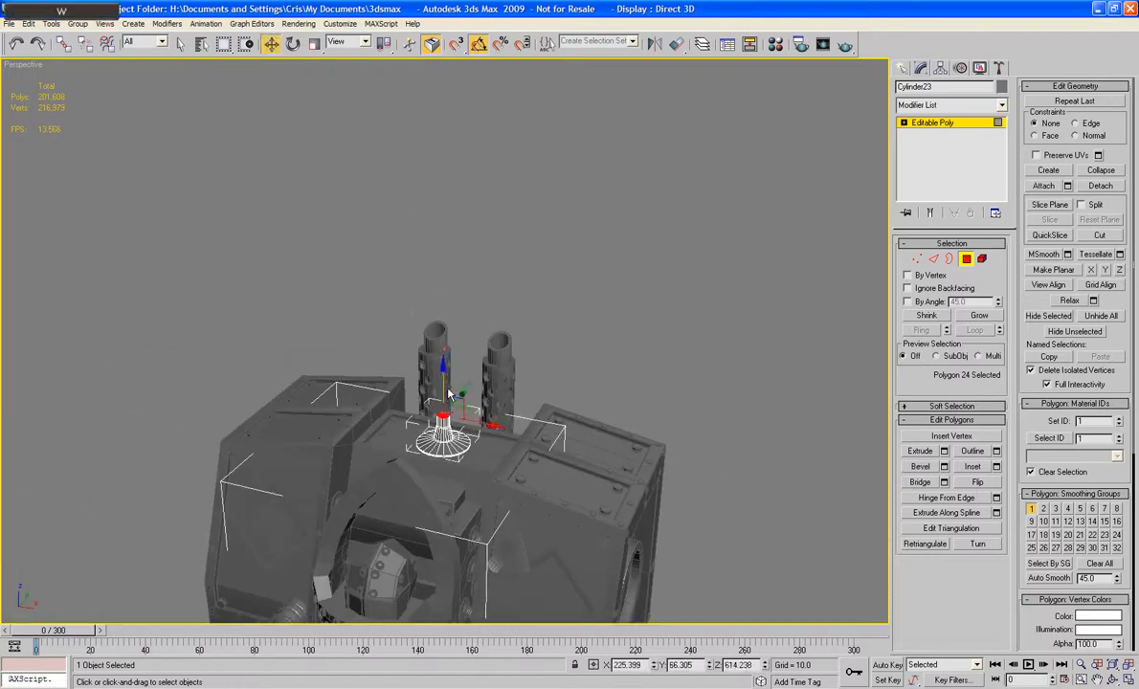
drag(445, 382, 447, 198)
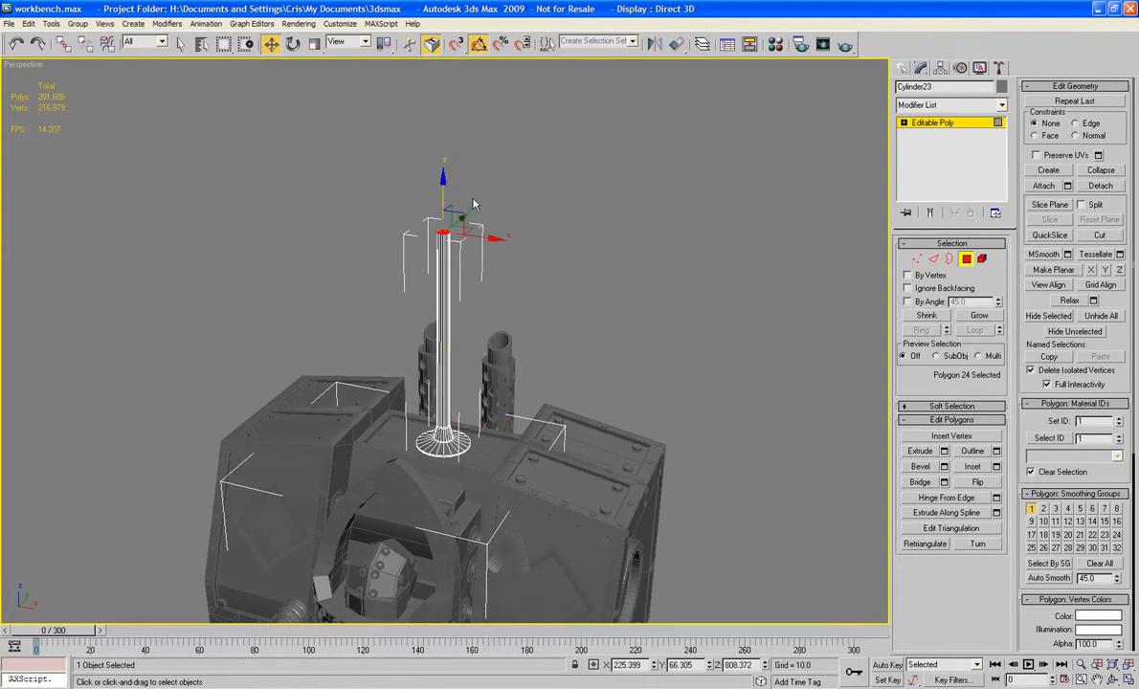
Step: Bevel the pole's top polygon repeatedly into a knob that flares outward, runs straight briefly and tapers back in
middle_drag(473, 200, 589, 278)
scroll(473, 275, up, 5)
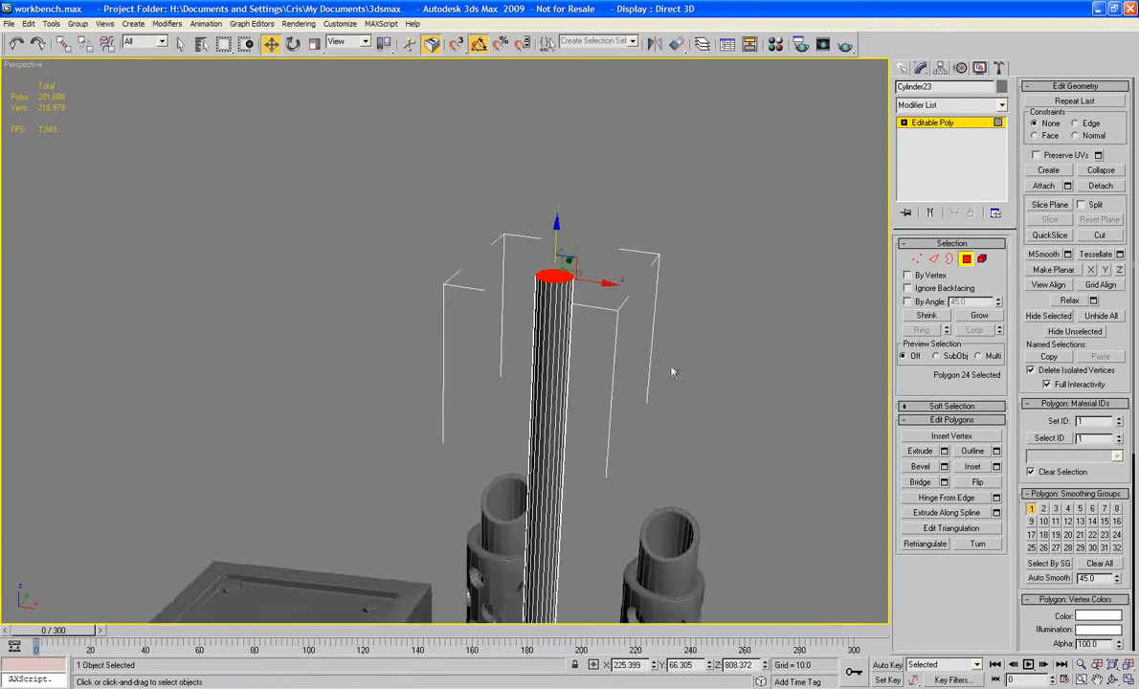
click(919, 466)
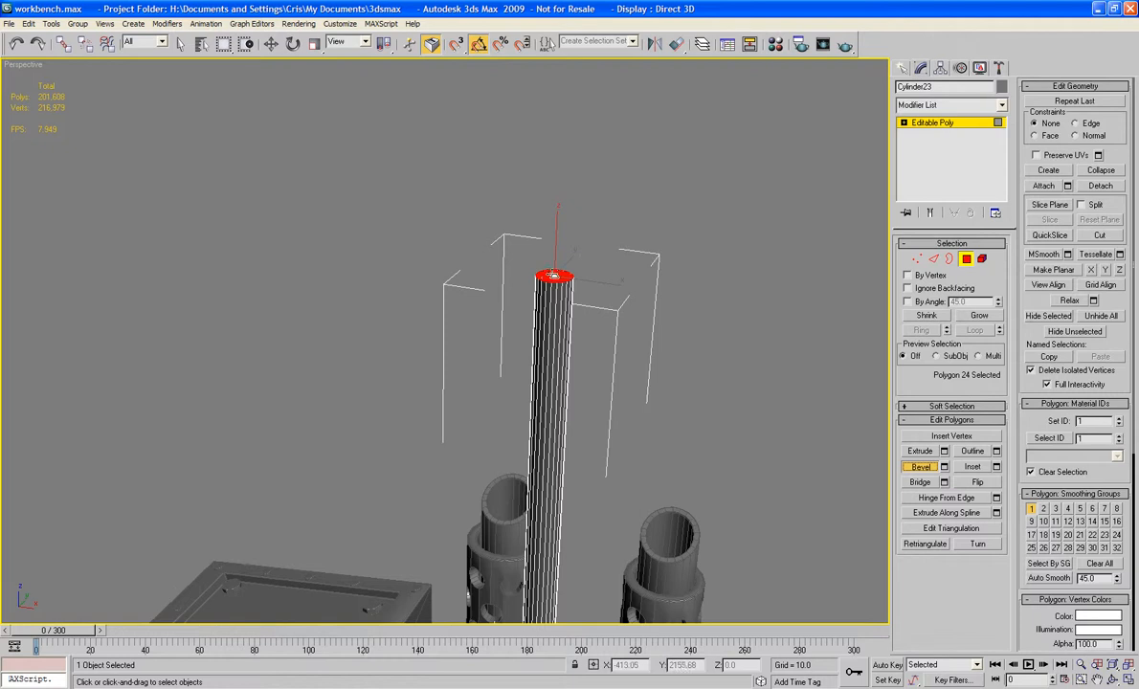
drag(554, 275, 547, 165)
click(549, 163)
drag(562, 221, 562, 216)
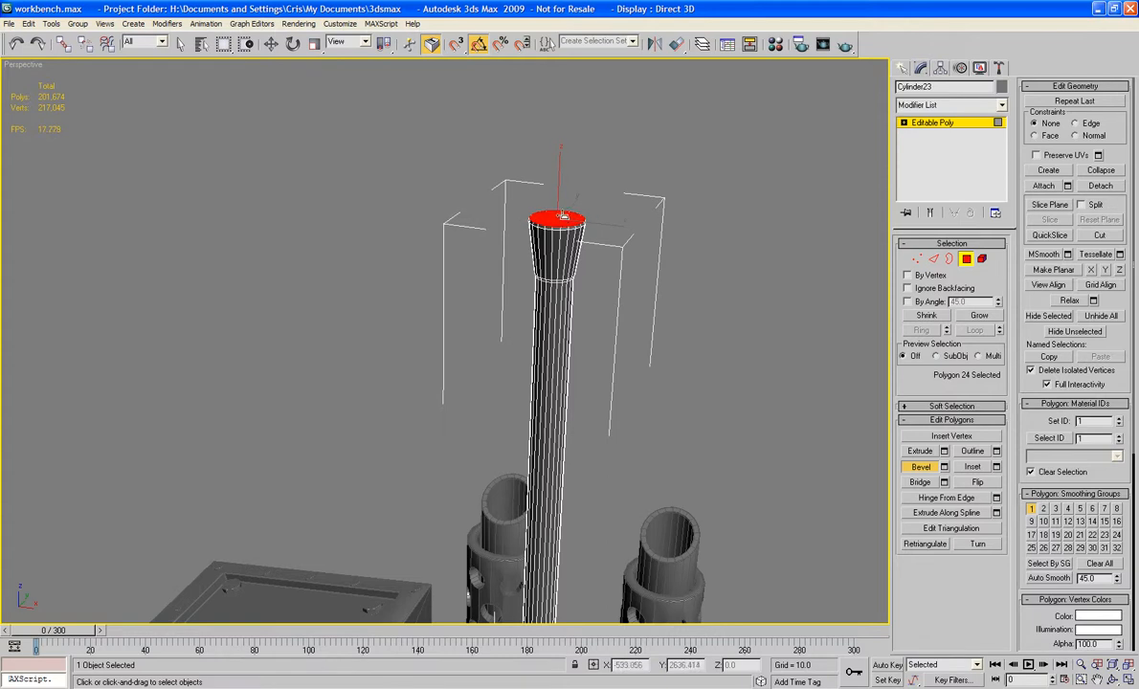
drag(564, 221, 575, 99)
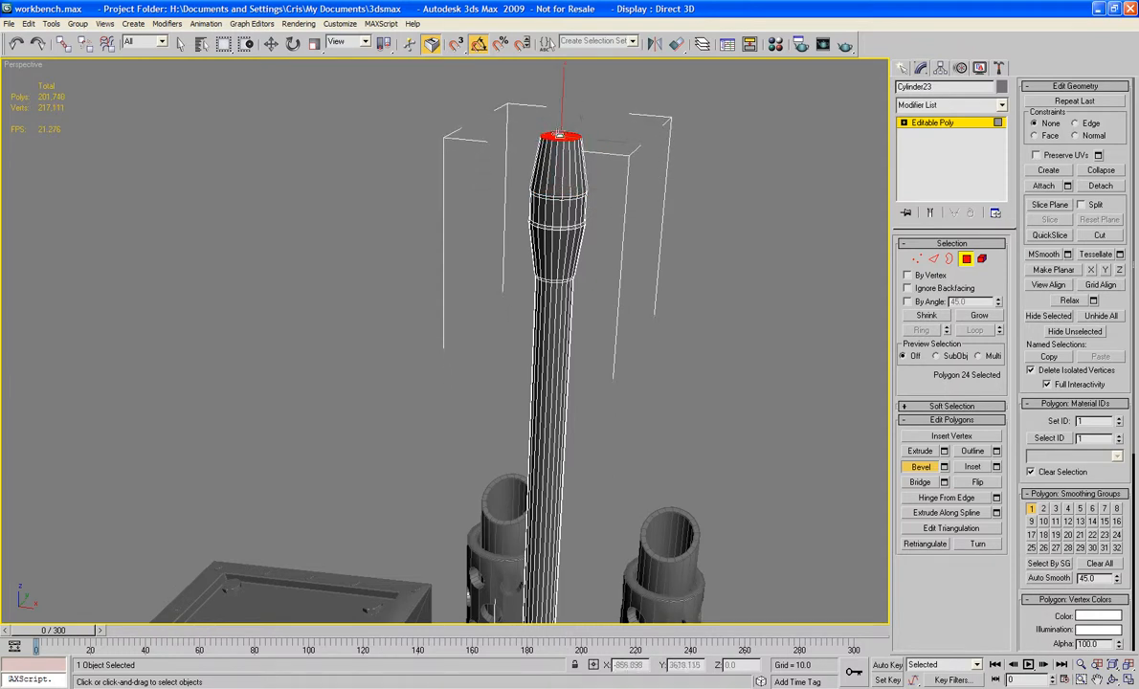
Step: Bevel the knob's top polygon slightly upward, then bevel it again into a long straight shaft above the knob
drag(561, 136, 561, 133)
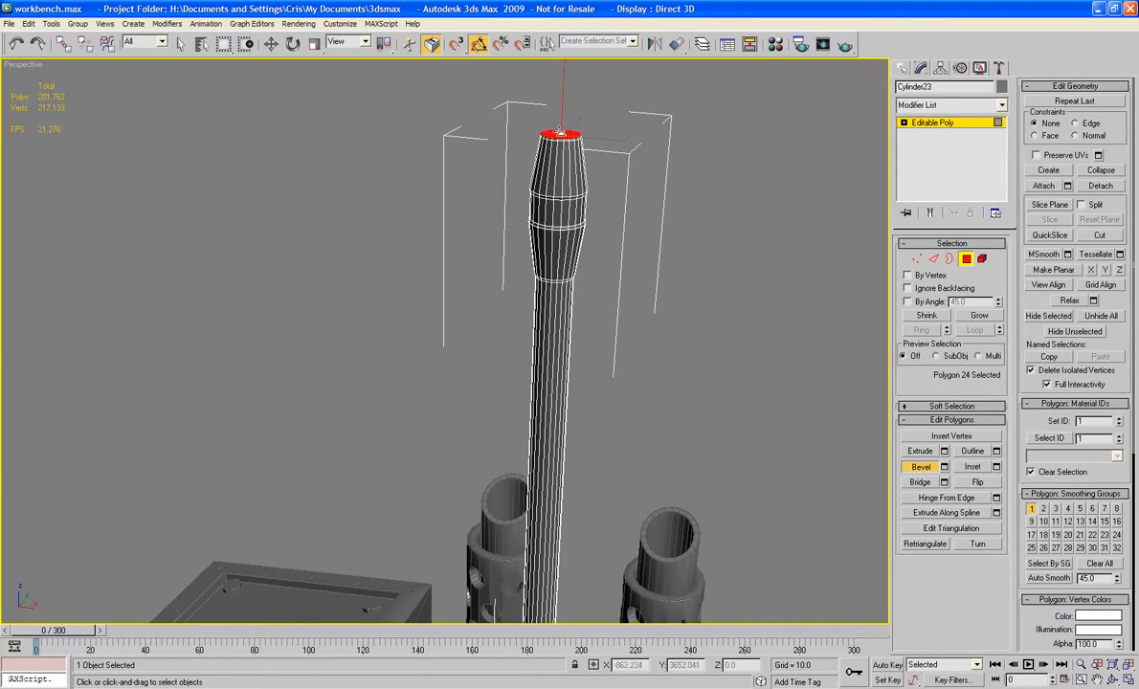
middle_drag(524, 208, 511, 360)
scroll(511, 362, down, 4)
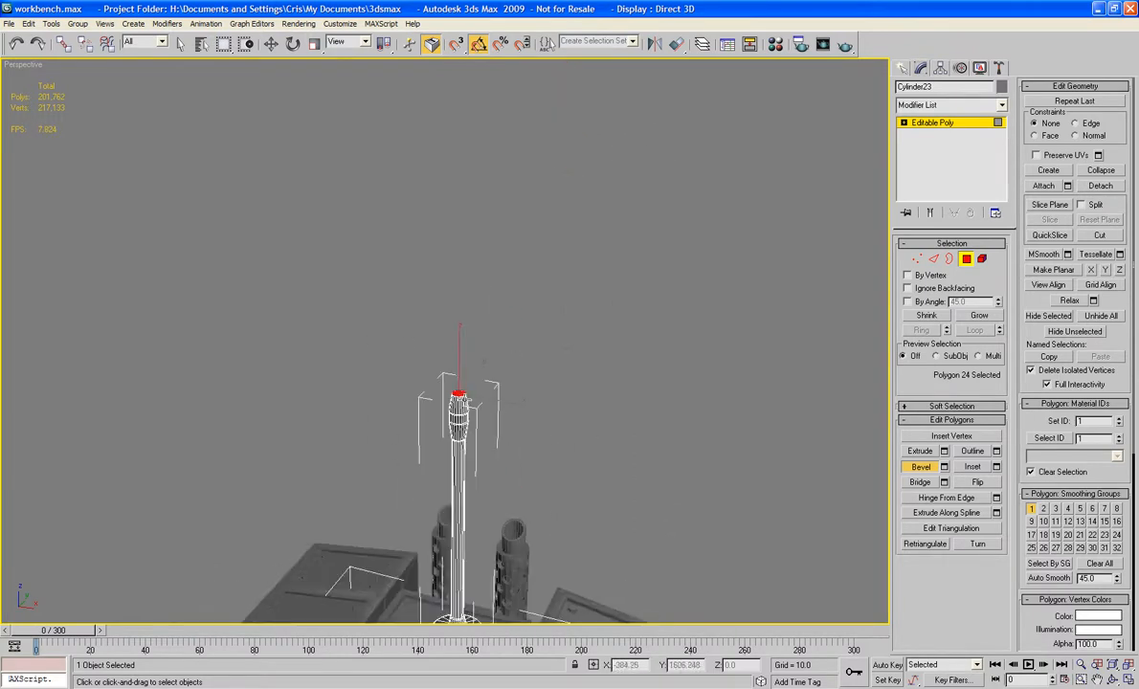
drag(460, 390, 446, 10)
scroll(448, 96, up, 3)
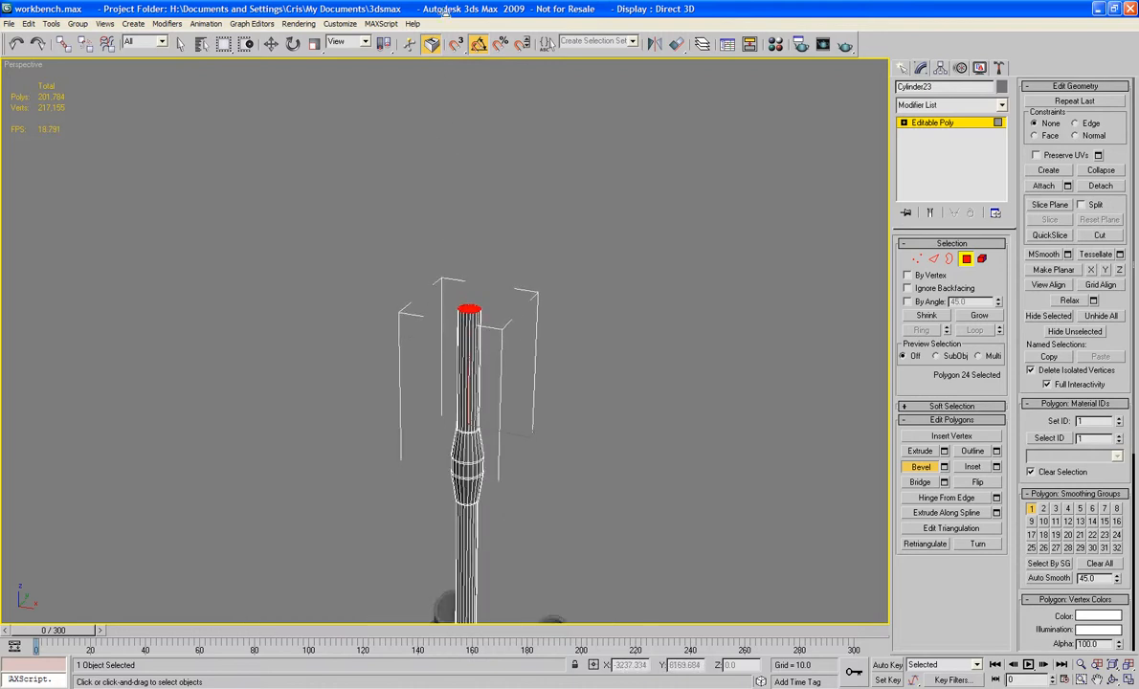
click(445, 12)
Step: Raise the upper shaft's top polygon along Z to about 994 to lengthen the pole
scroll(633, 310, down, 3)
mouse_move(633, 310)
middle_down()
mouse_move(702, 322)
mouse_move(654, 298)
mouse_move(622, 308)
middle_up()
scroll(636, 325, down, 2)
key(w)
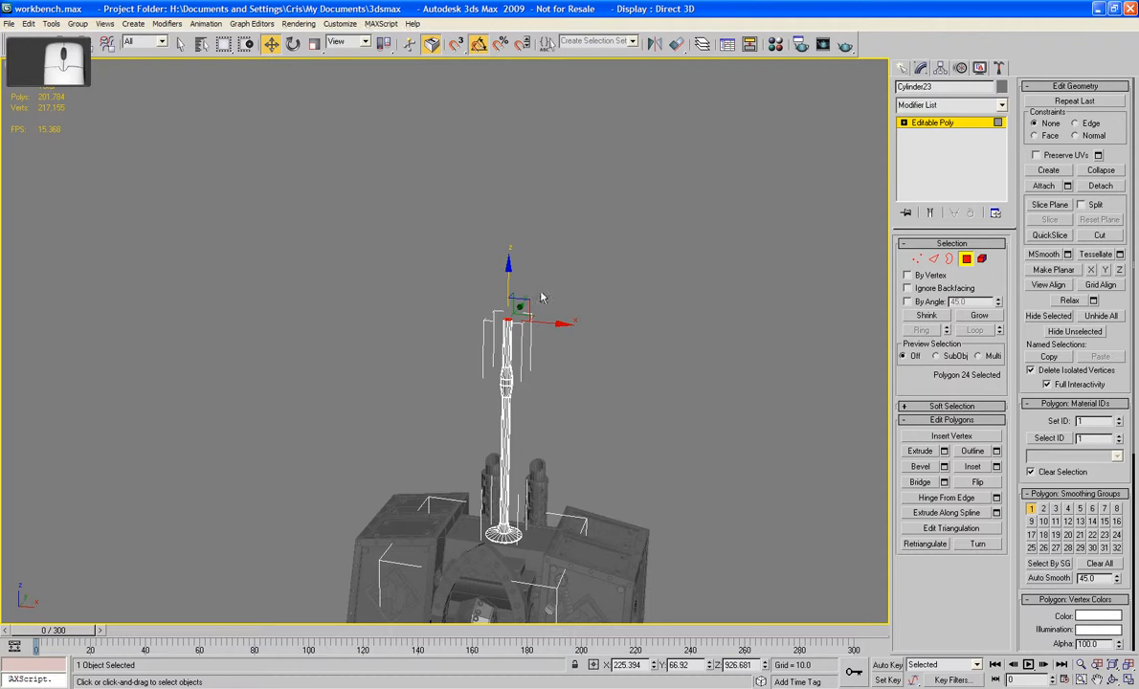
drag(508, 285, 508, 239)
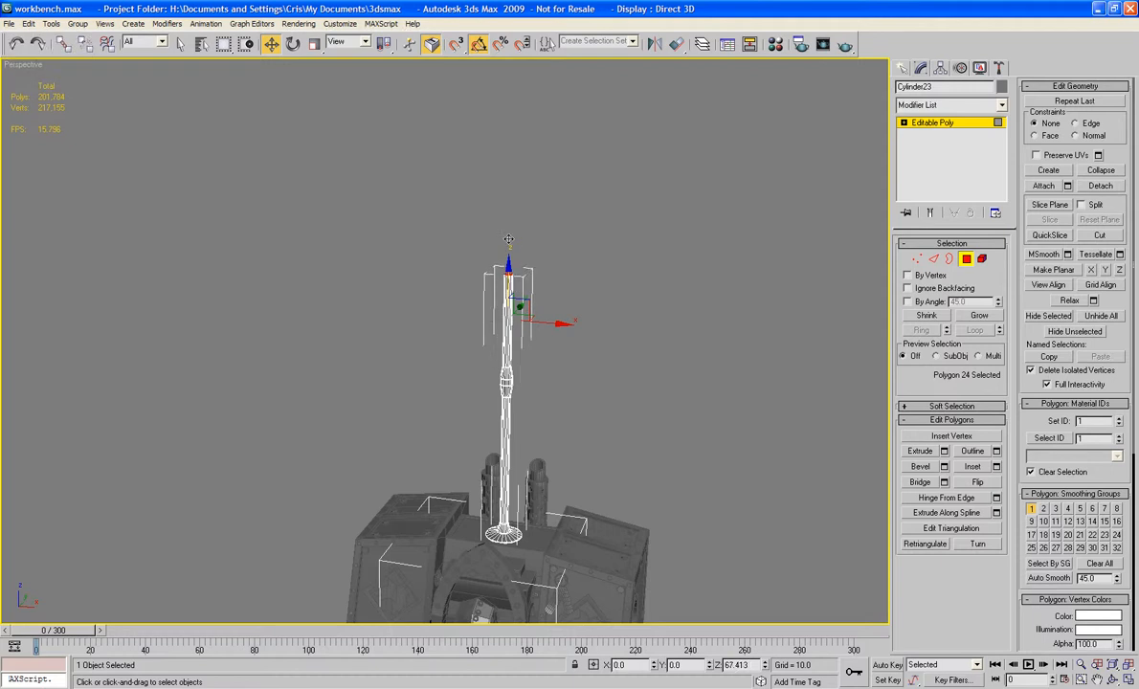
Step: Clone the pole's top polygon as an element rotated 90 degrees about Y and raise it along Z to about 1008
alt+middle_drag(597, 247, 548, 288)
scroll(591, 257, up, 4)
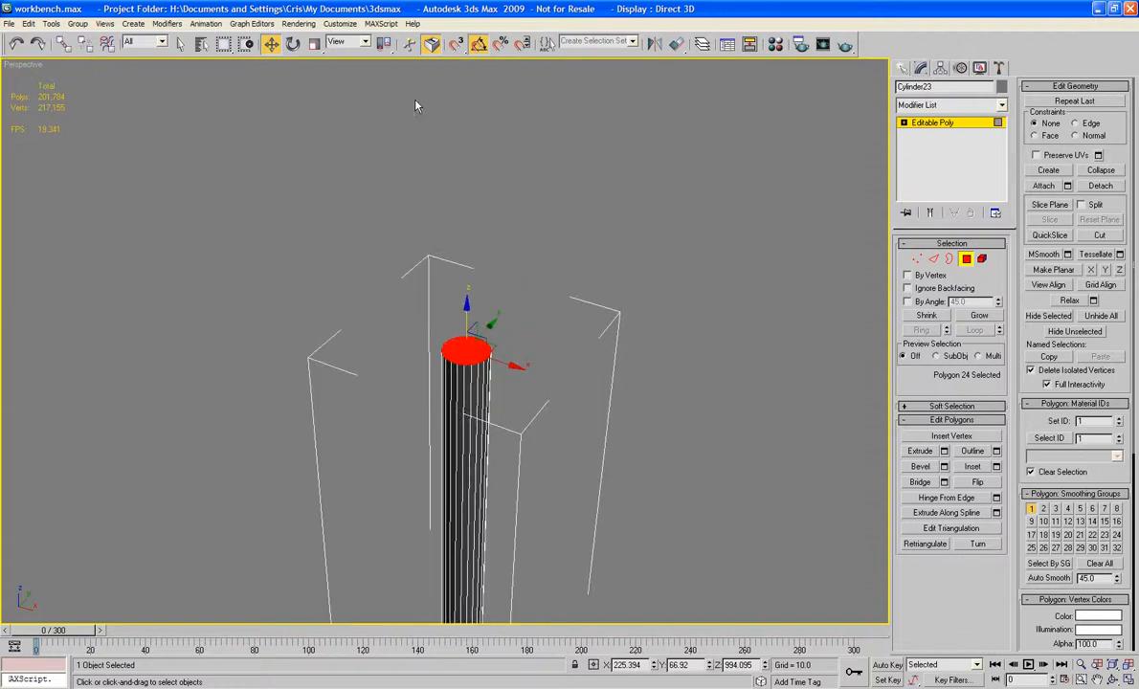
click(293, 44)
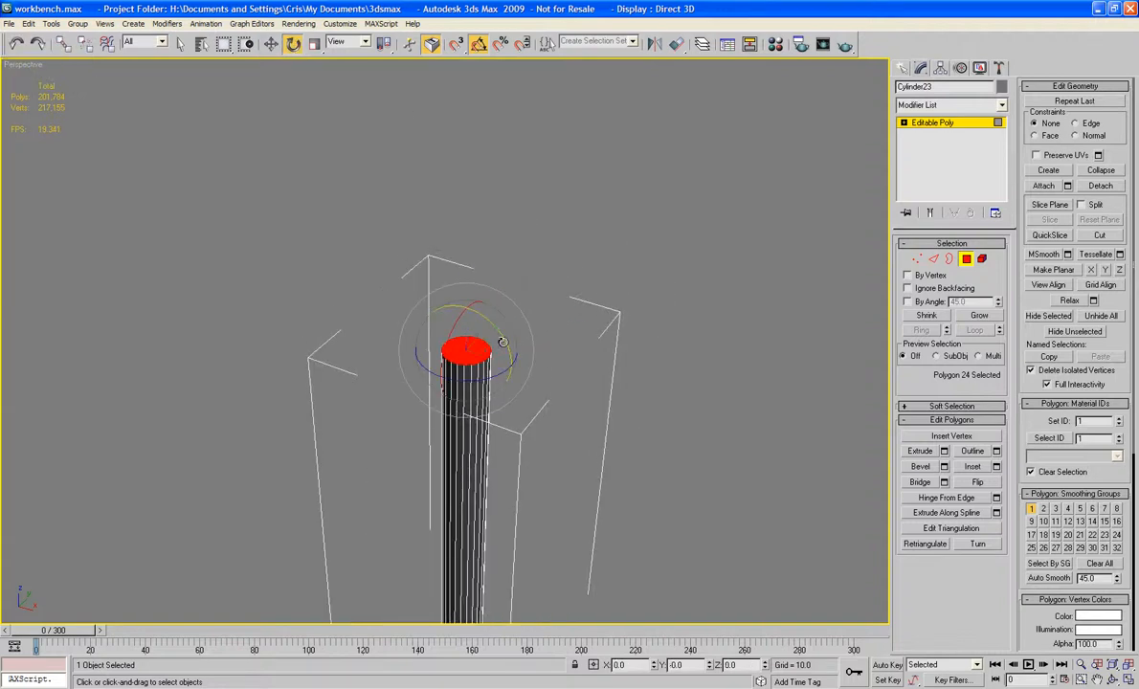
mouse_move(502, 342)
shift+mouse_down()
mouse_move(528, 371)
mouse_move(491, 279)
shift+mouse_up()
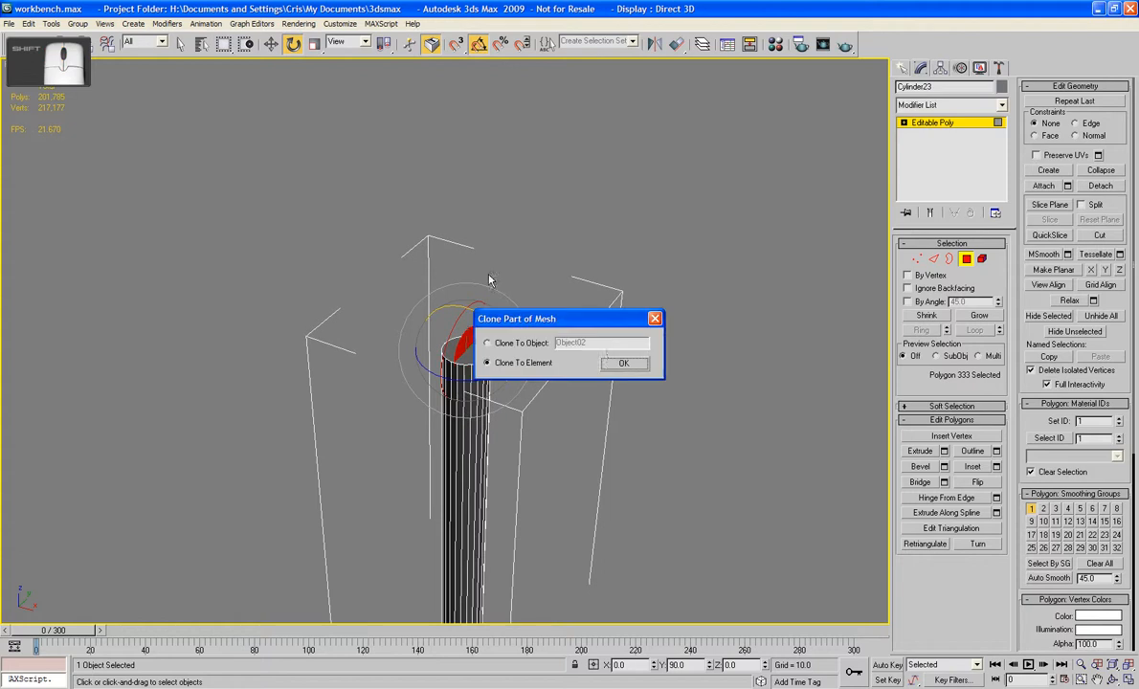
click(618, 364)
click(270, 44)
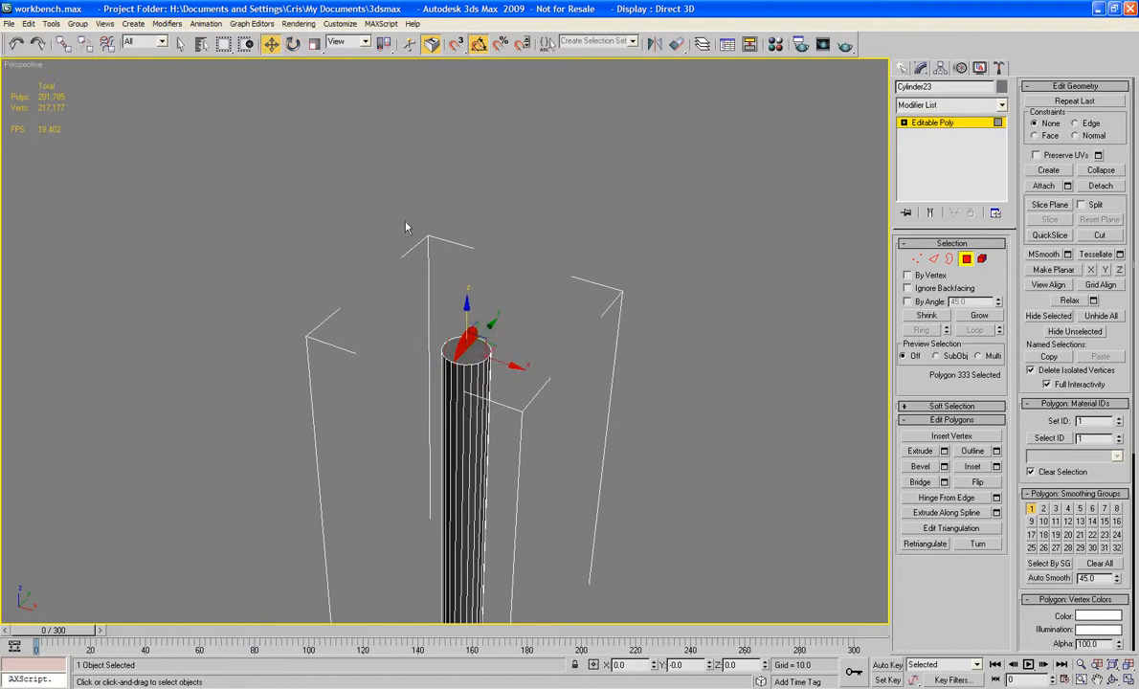
drag(466, 318, 466, 271)
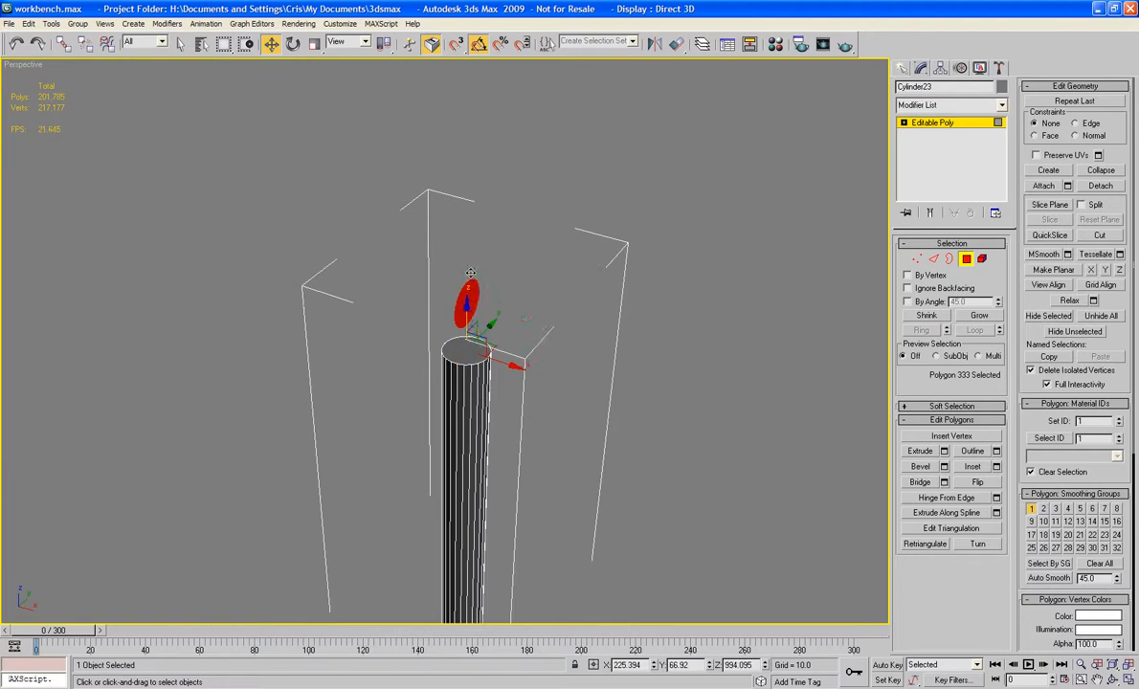
Step: Cap the open border of the upright disc and select the new cap polygon
scroll(522, 331, down, 2)
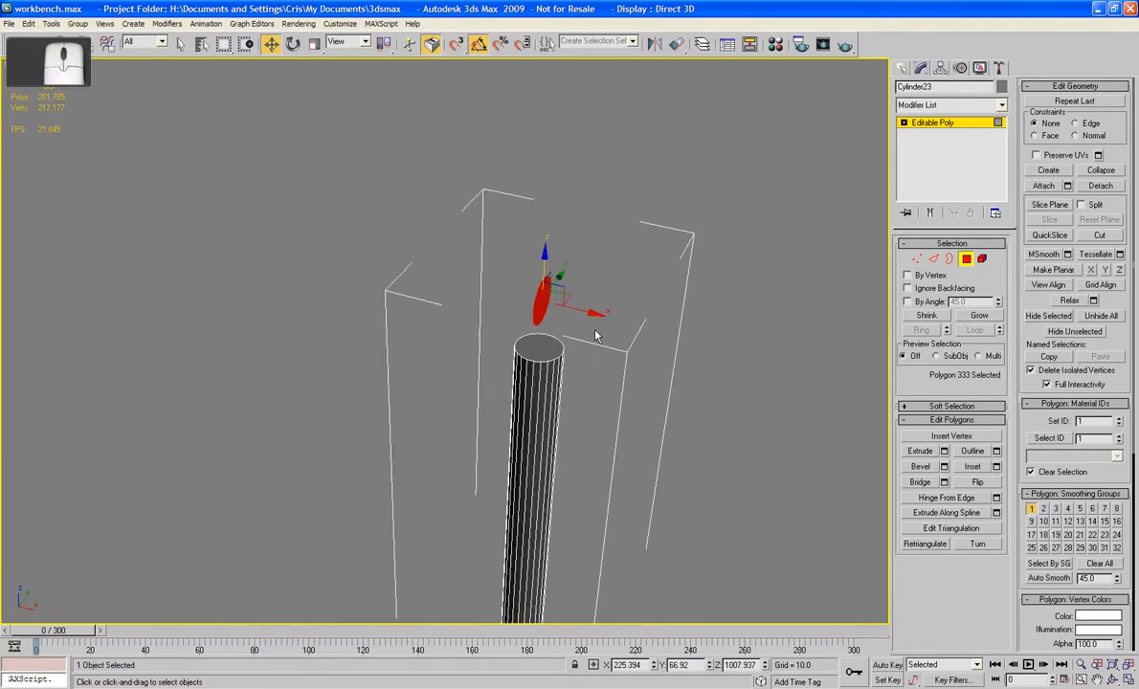
scroll(594, 331, up, 6)
key(z)
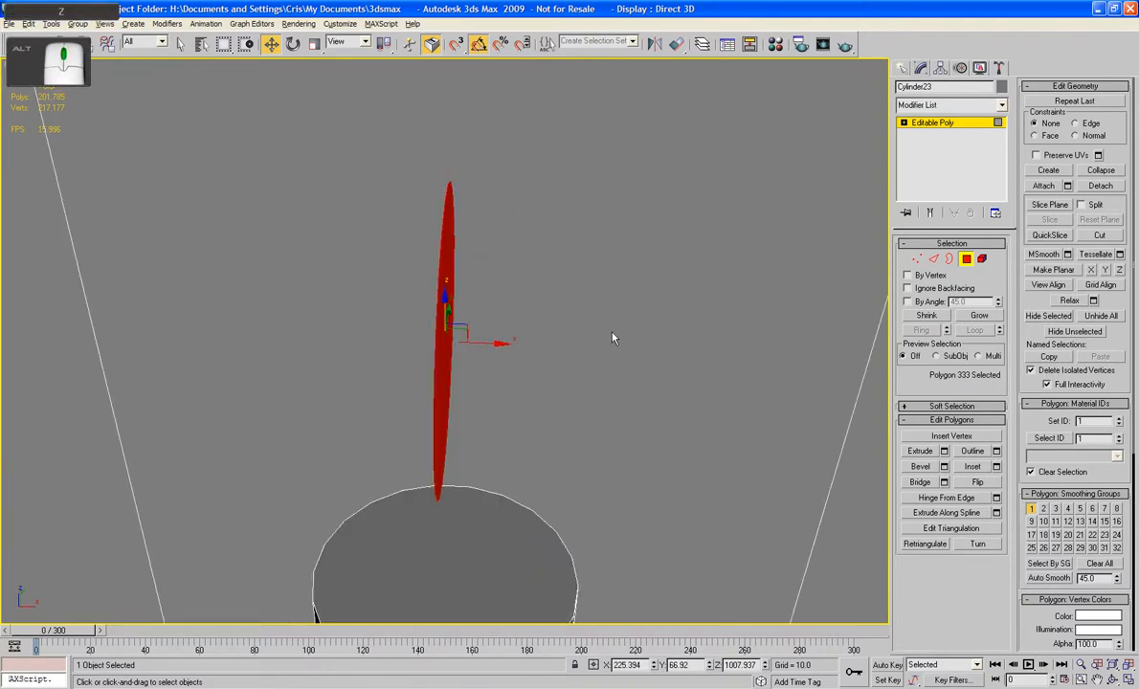
alt+middle_drag(612, 336, 643, 325)
click(643, 325)
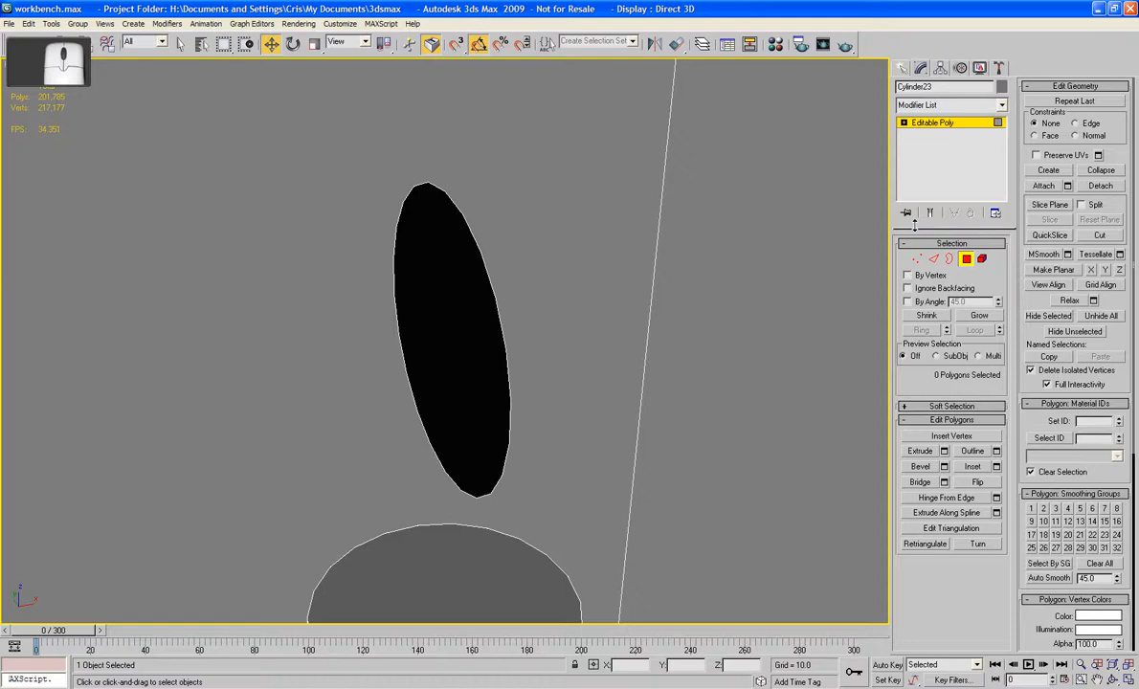
click(950, 259)
click(504, 451)
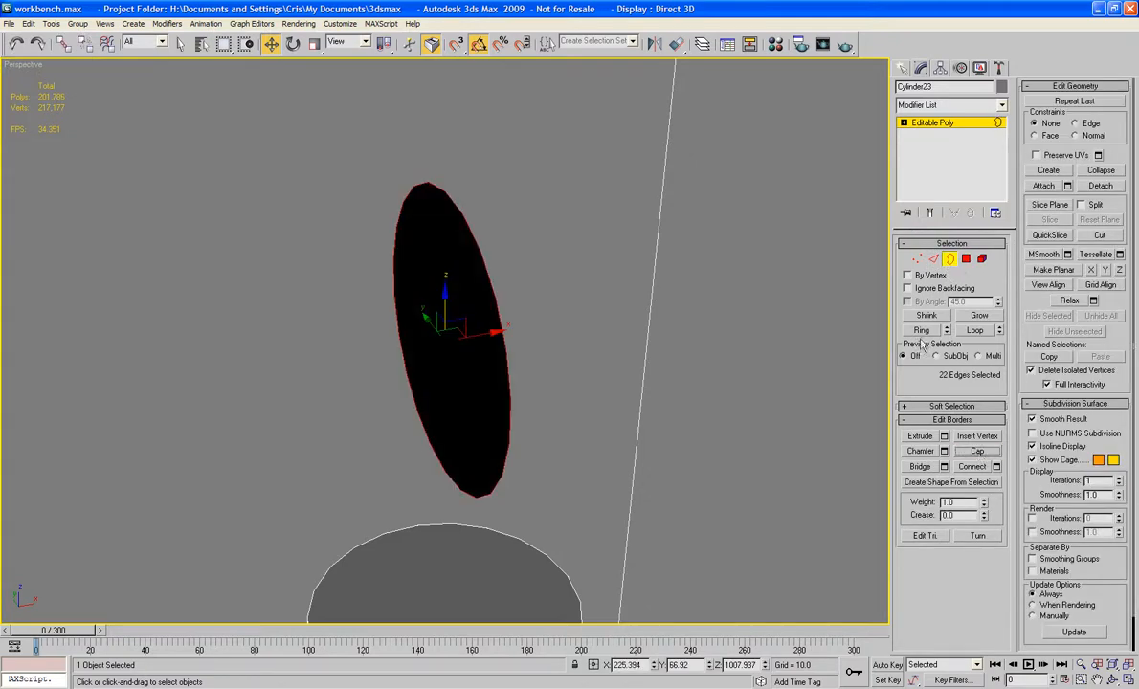
click(965, 258)
click(460, 452)
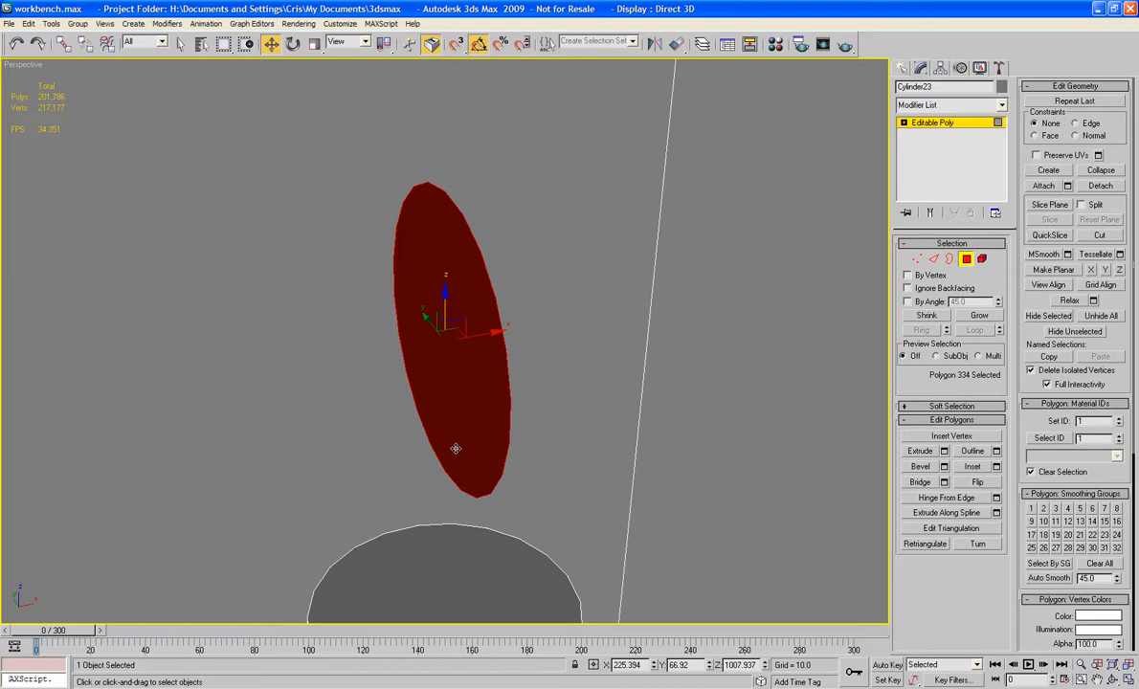
Step: Select both faces of the upright disc and try to extrude them together, checking the Group extrusion settings
alt+middle_drag(460, 452, 559, 451)
click(437, 439)
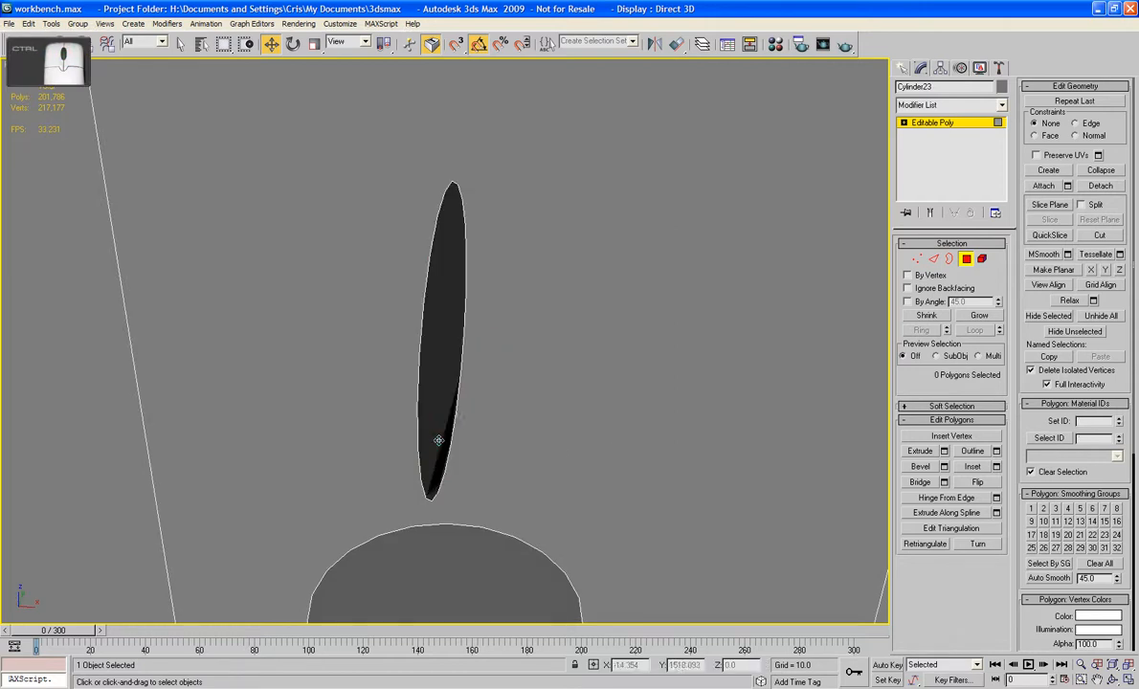
click(442, 443)
alt+middle_drag(396, 458, 454, 459)
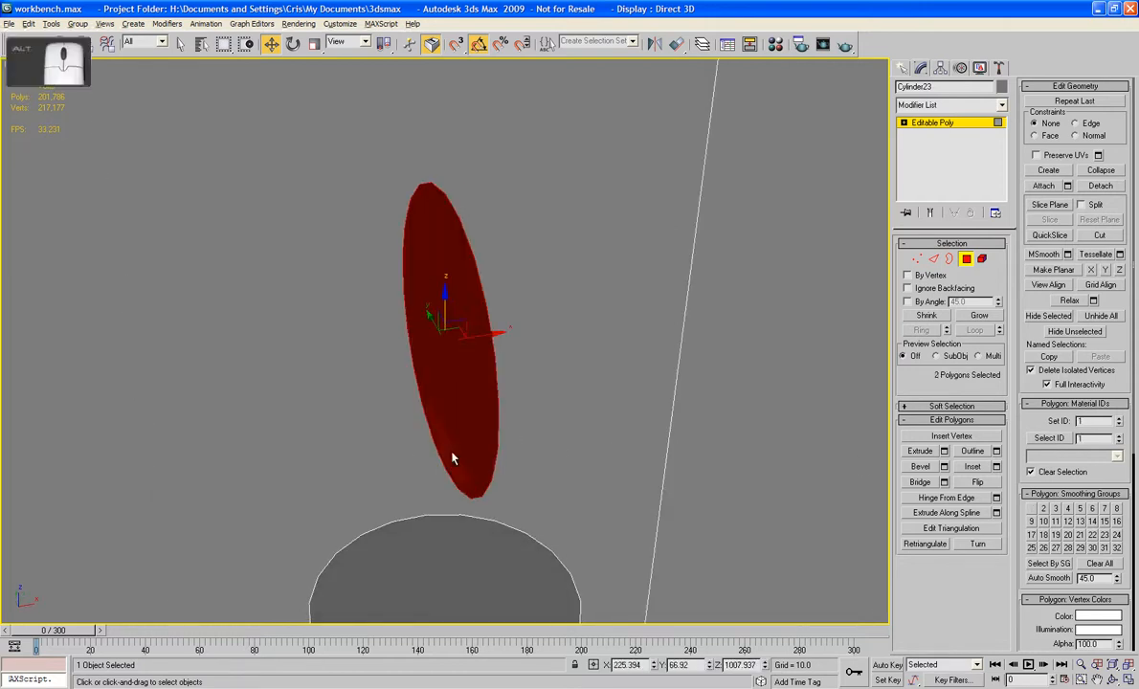
click(918, 454)
mouse_move(460, 392)
mouse_down()
mouse_move(460, 350)
mouse_move(461, 402)
mouse_up()
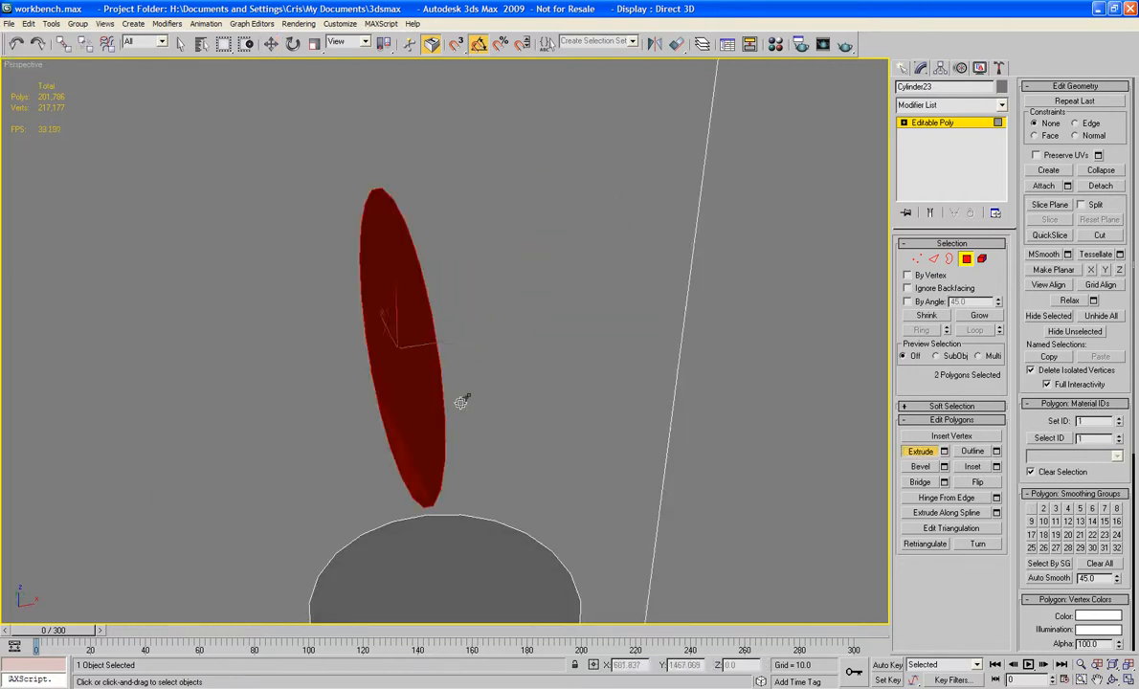
click(944, 450)
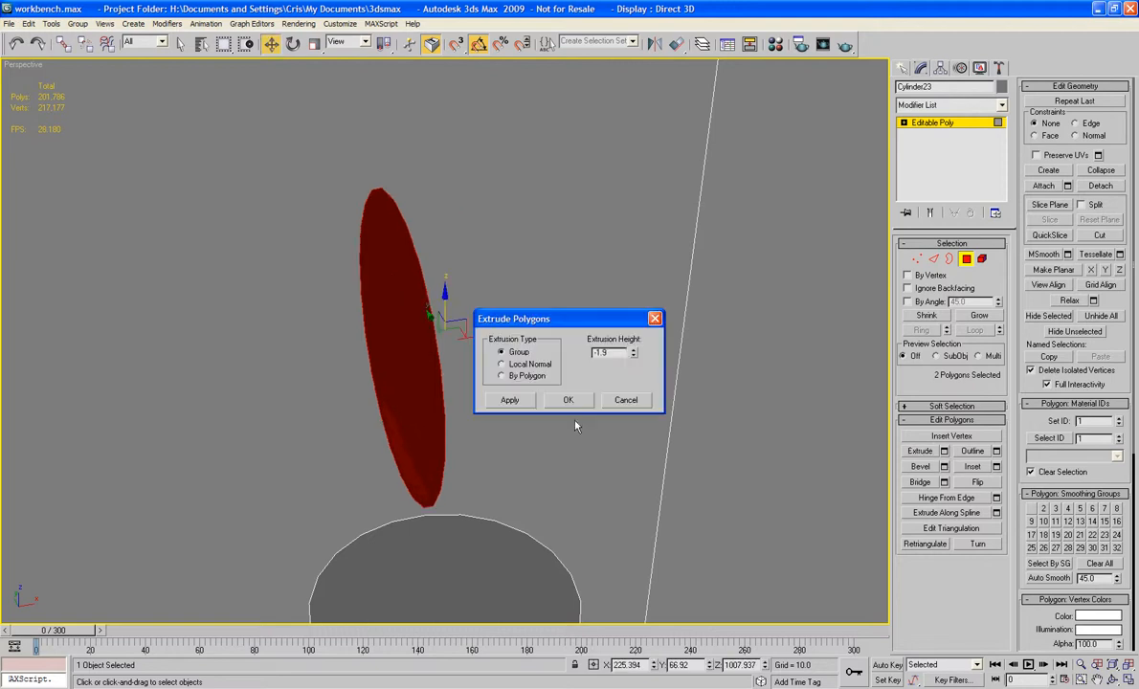
click(624, 399)
click(627, 404)
Step: Undo the extrusion, the face selection and the cap on the upright disc
key(ctrl+z)
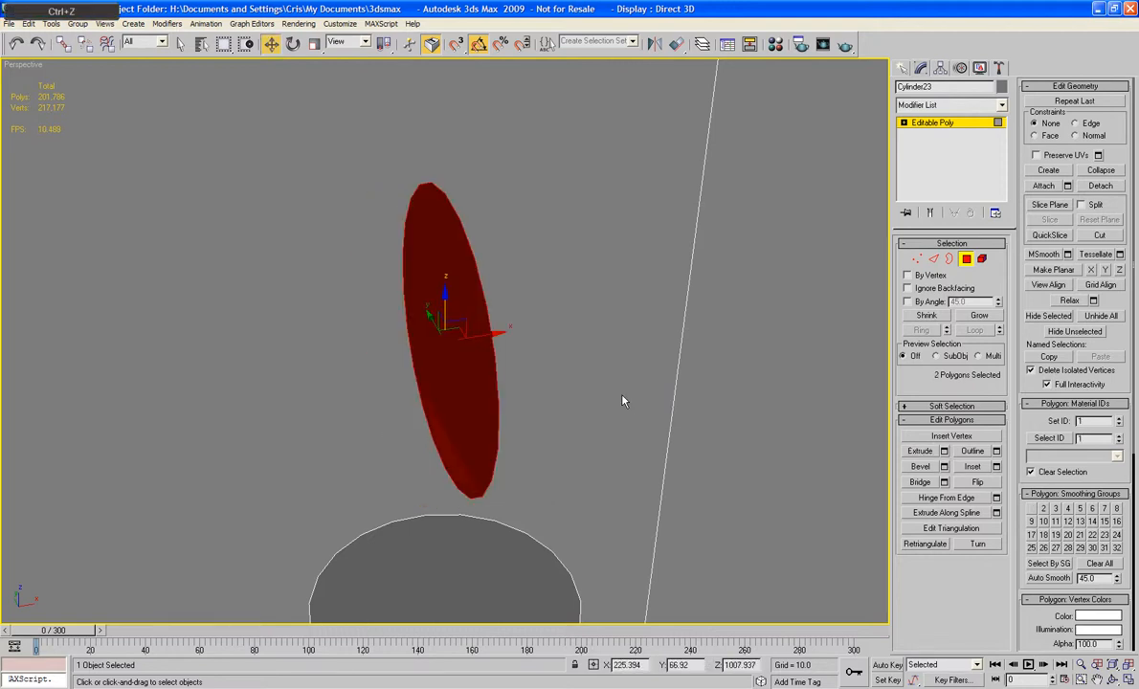
key(ctrl+z)
key(ctrl+z)
key(ctrl+z)
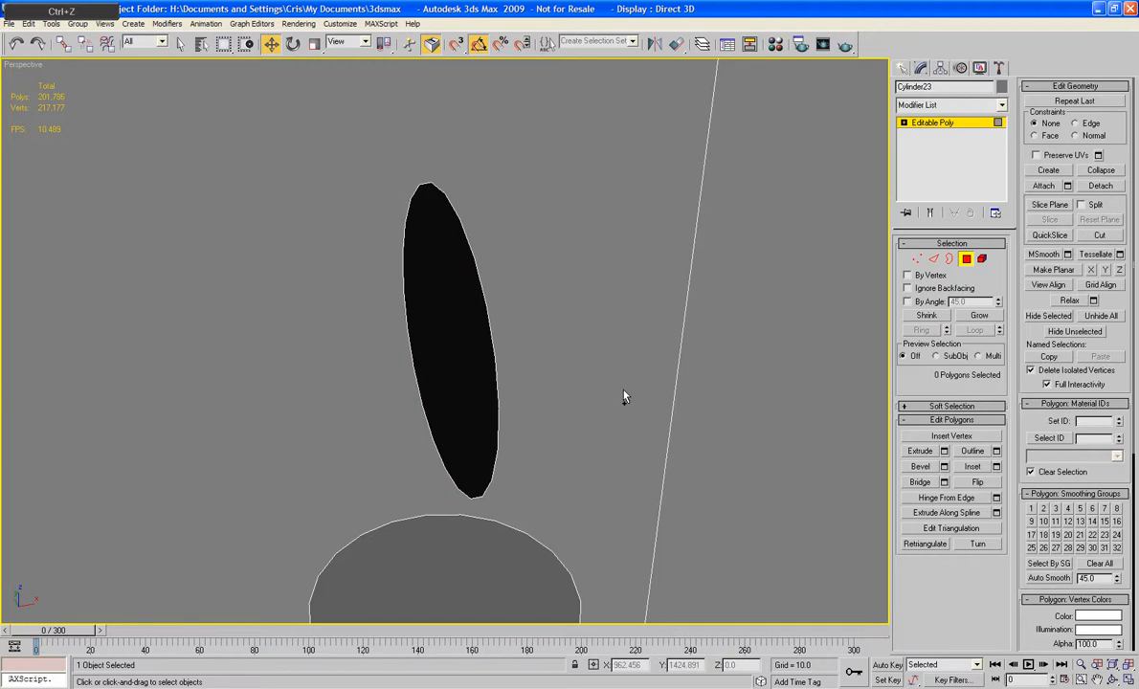
Step: Select the upright disc's open border and cap it to close its back side
alt+middle_drag(624, 396, 482, 352)
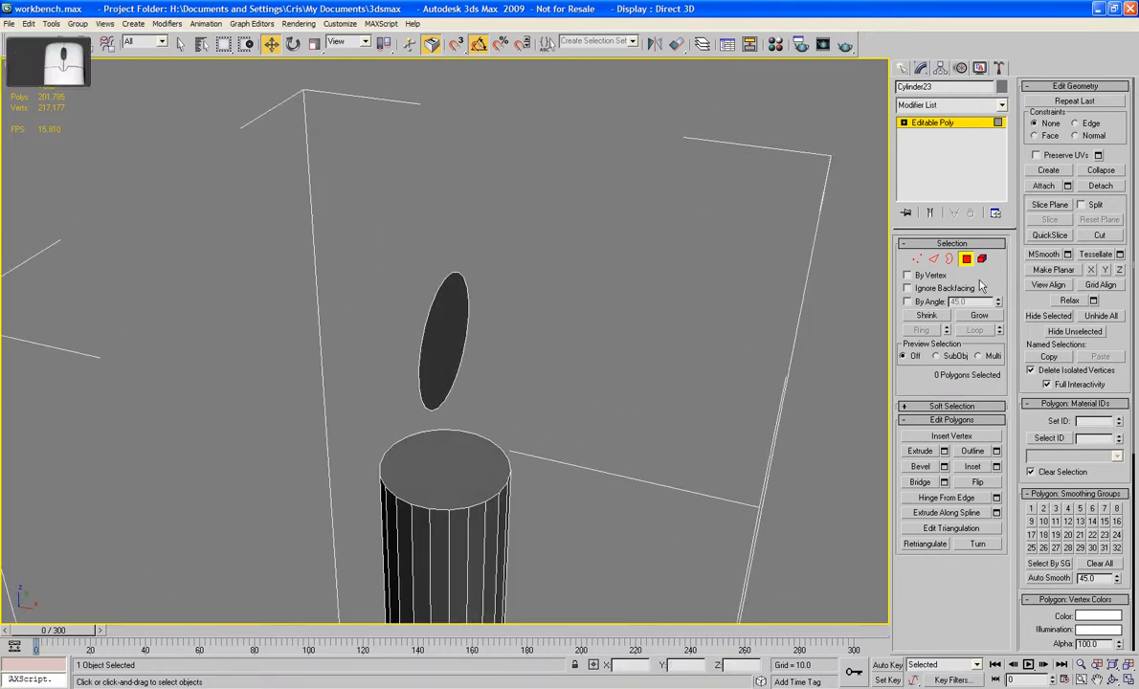
click(948, 260)
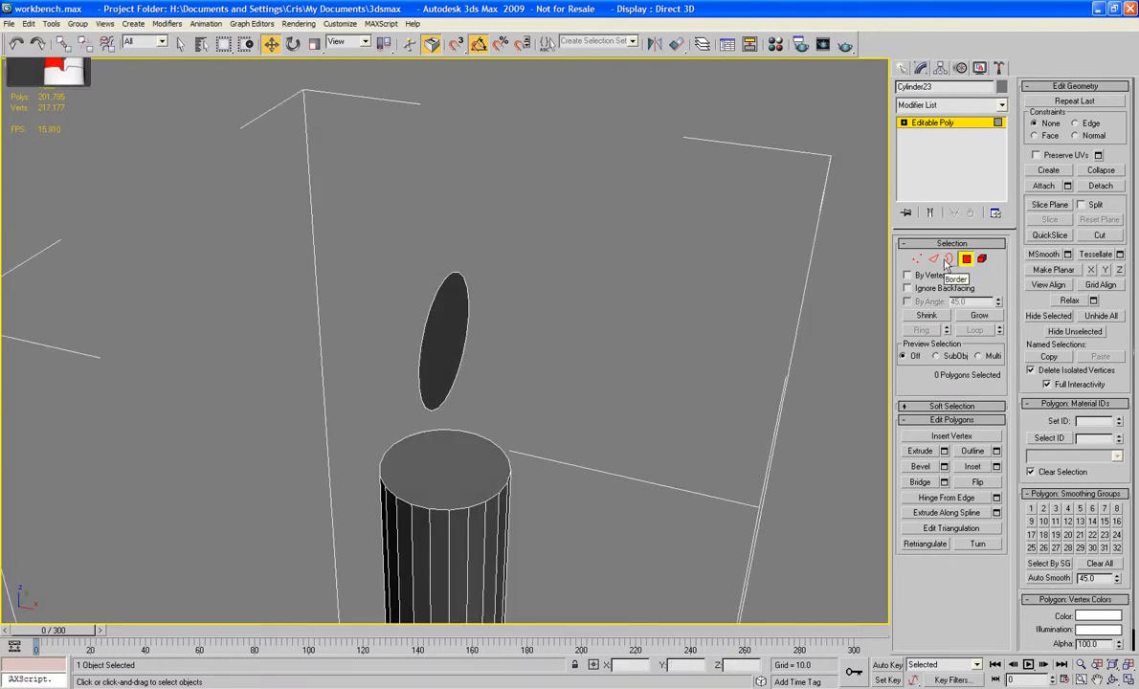
click(287, 309)
click(419, 365)
alt+middle_drag(583, 375, 715, 368)
click(978, 452)
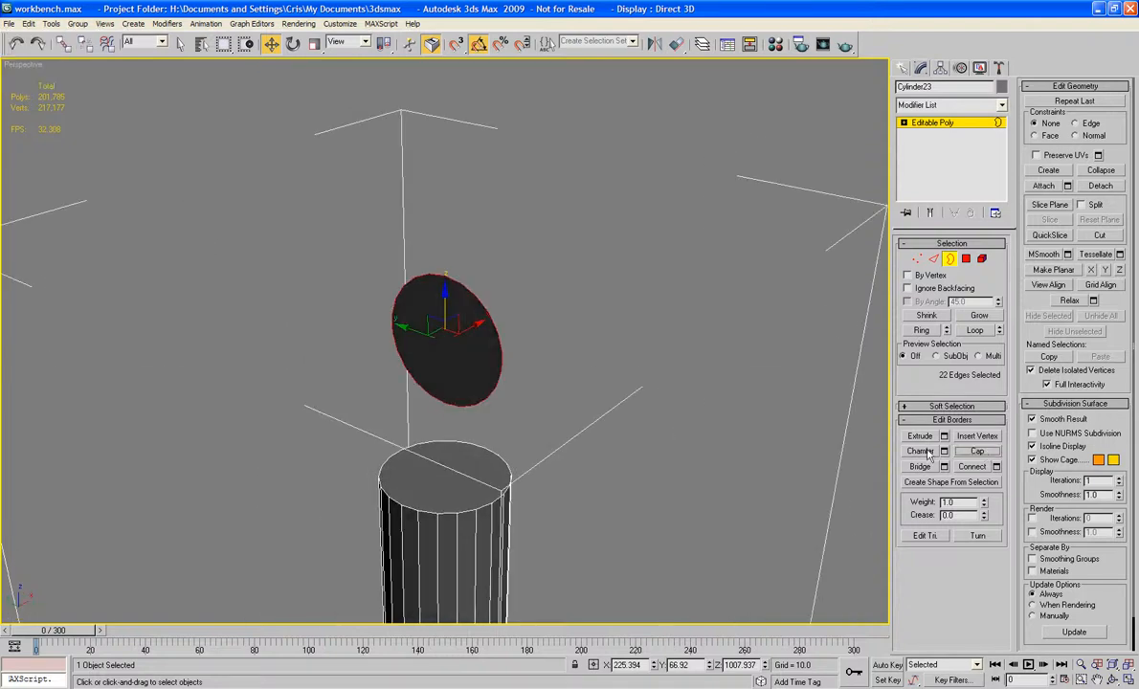
Step: Select both faces of the capped disc and try to extrude them together, including with the Local Normal type, then cancel
alt+middle_drag(641, 407, 607, 399)
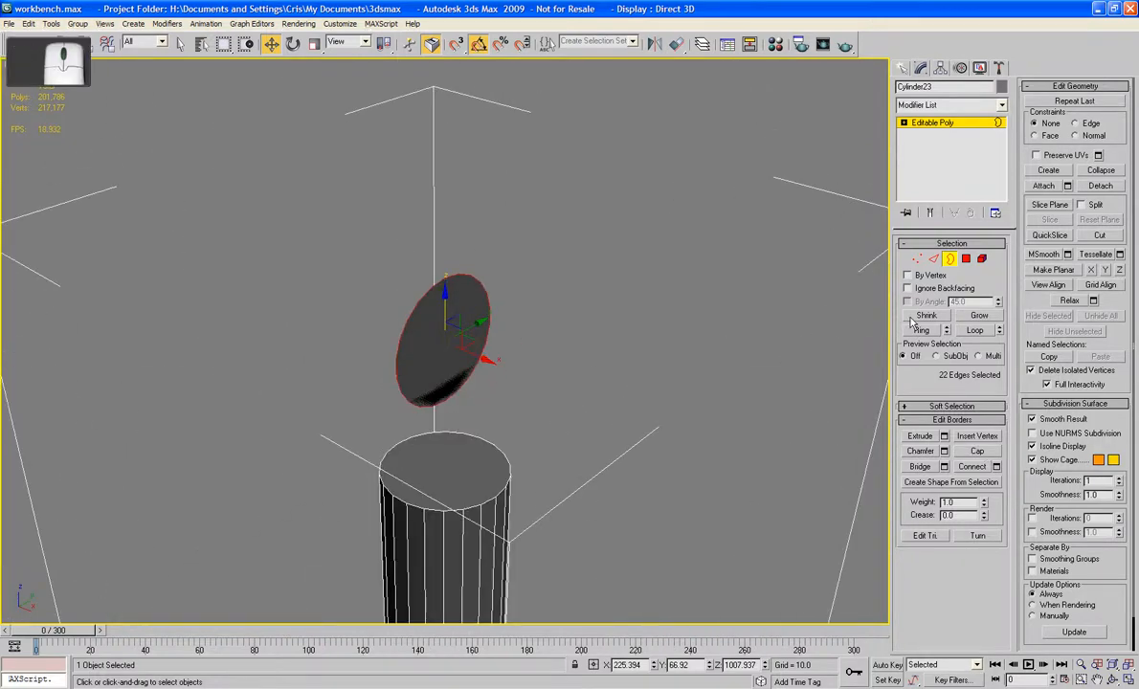
click(966, 258)
click(469, 325)
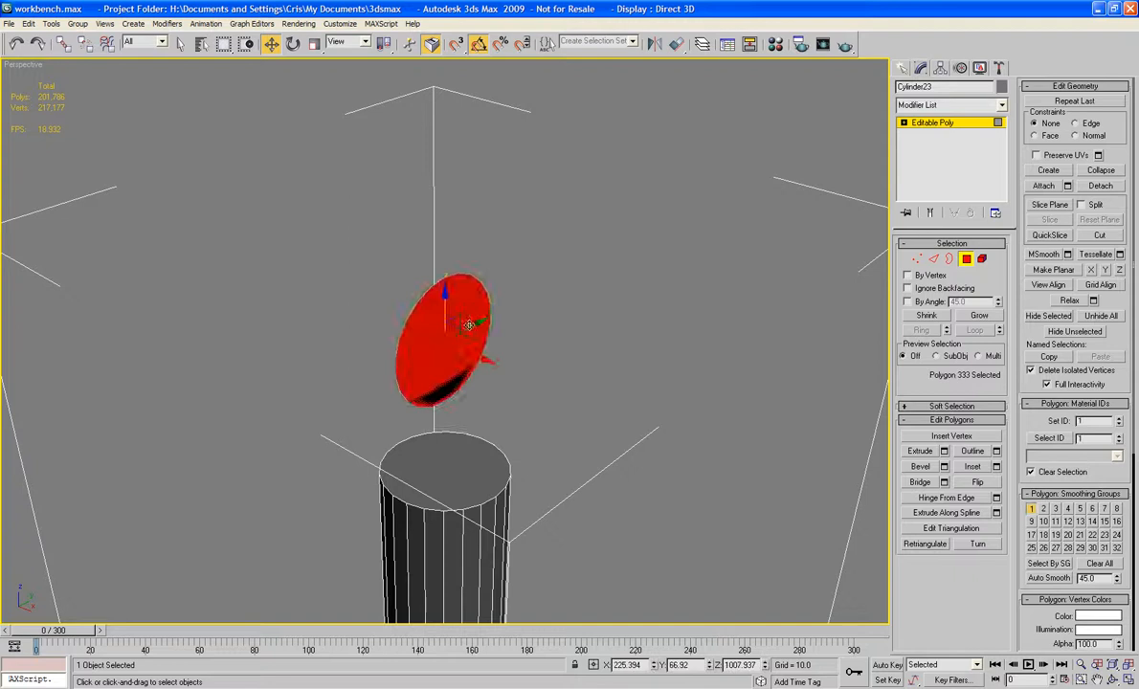
alt+middle_drag(469, 325, 452, 349)
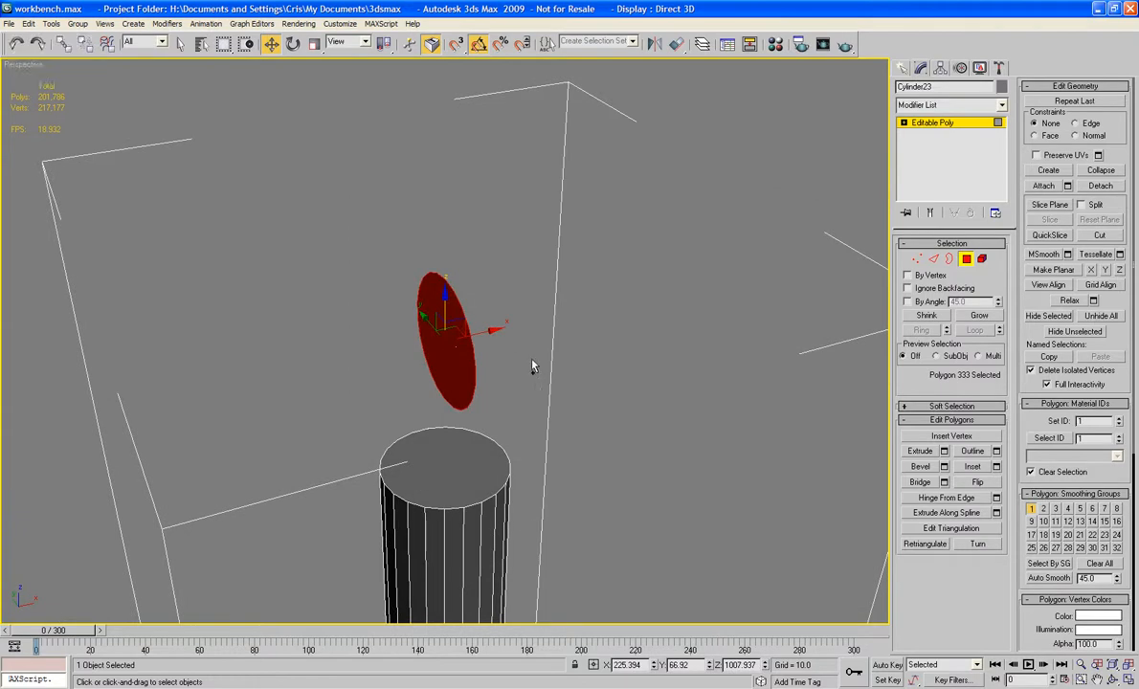
ctrl+click(438, 368)
alt+middle_drag(536, 364, 678, 410)
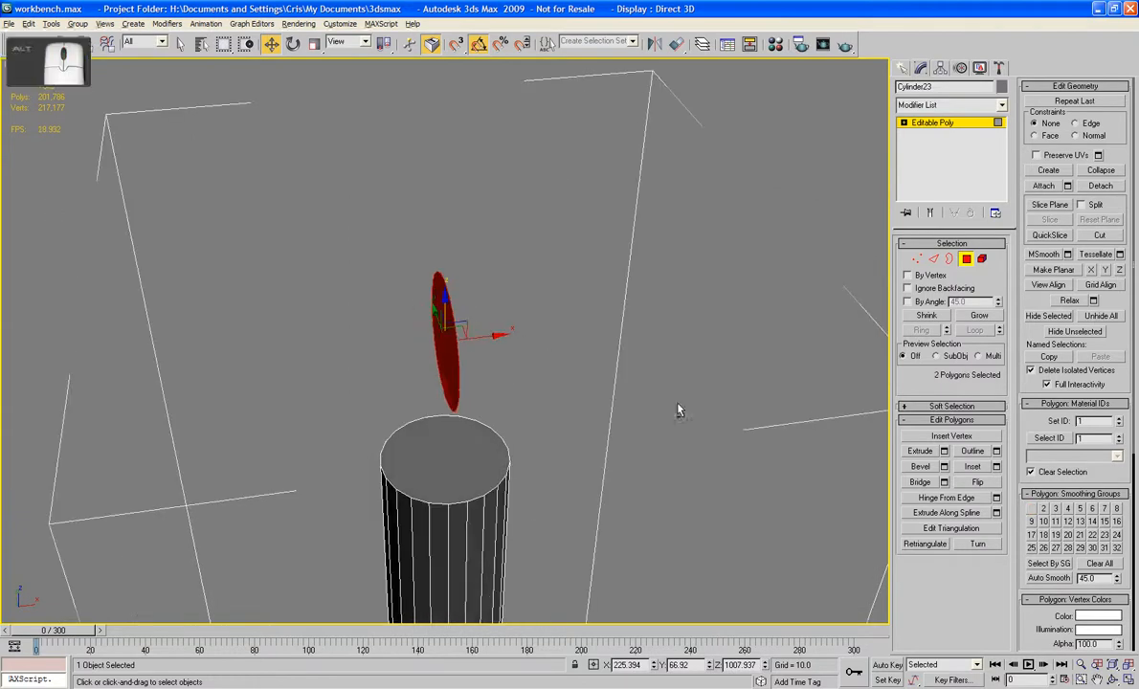
click(919, 452)
drag(441, 367, 441, 345)
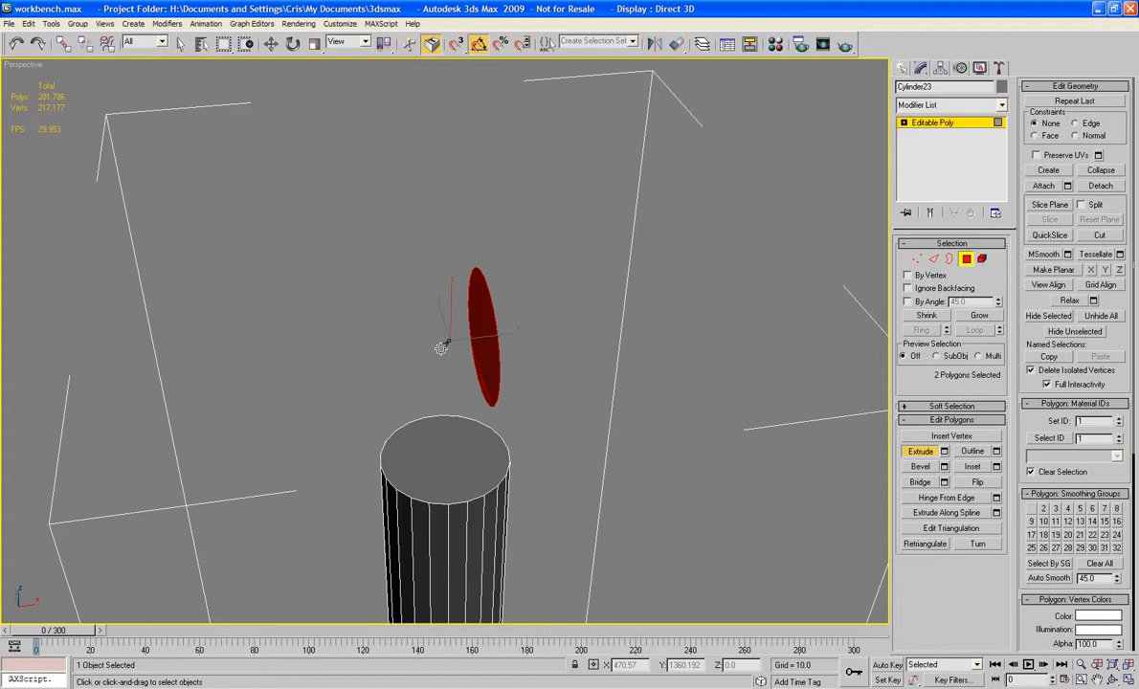
key(ctrl+z)
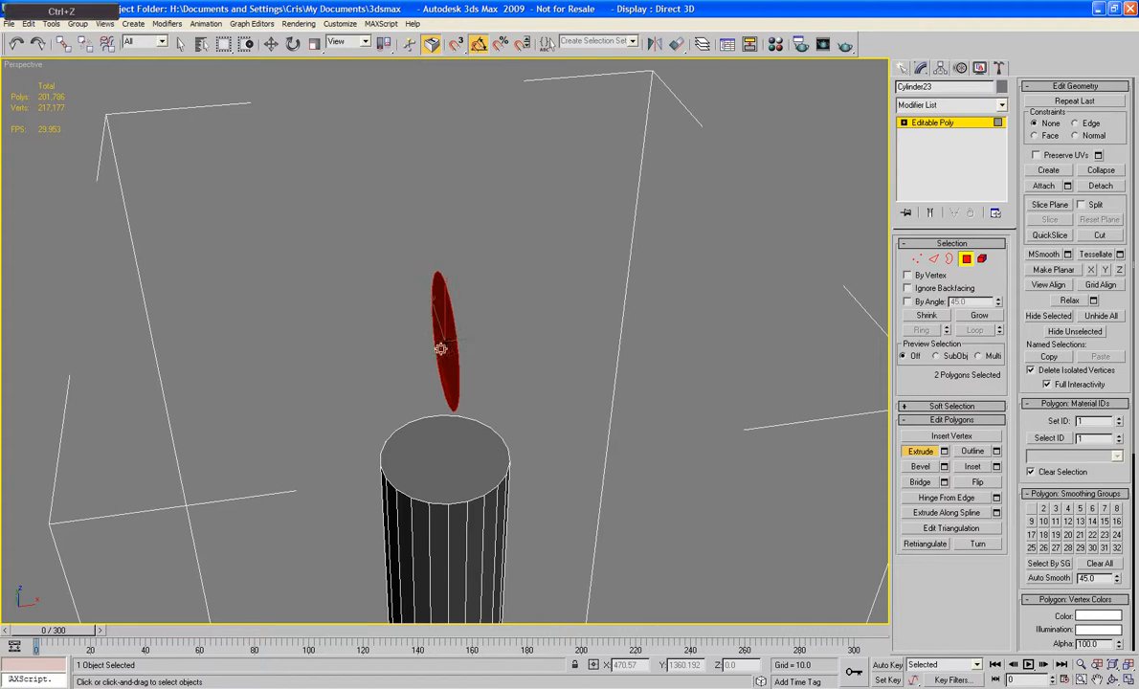
click(944, 452)
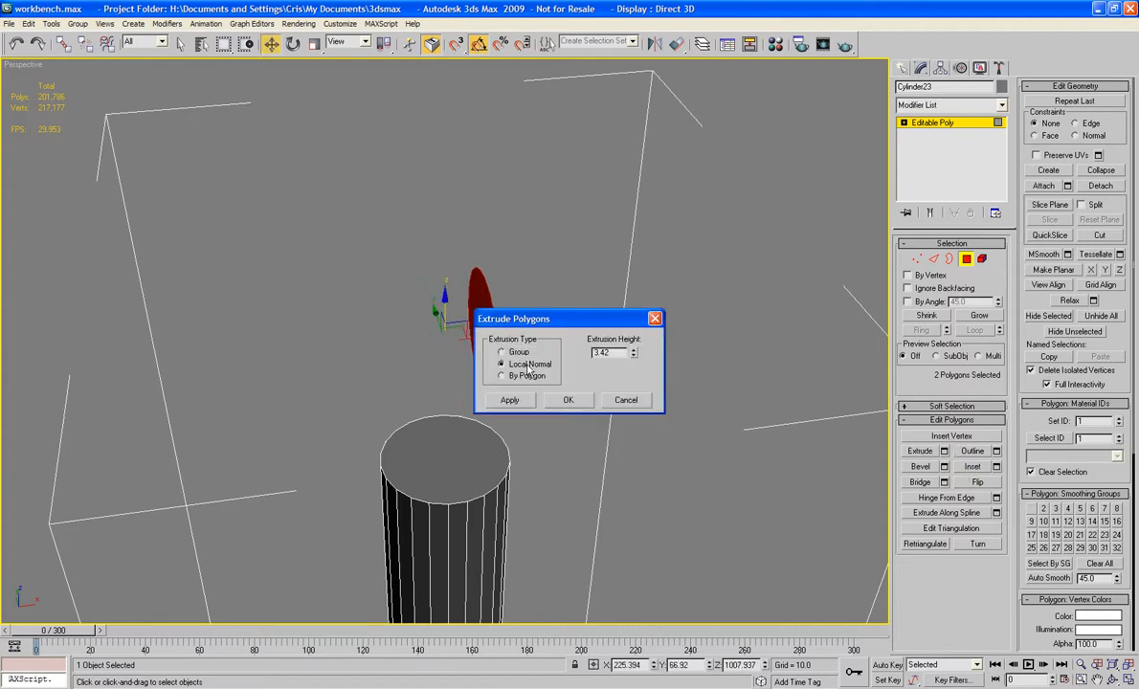
click(609, 405)
Step: Select only the disc's cap polygon and extrude it sideways into a horizontal bar above the pole's top
alt+middle_drag(561, 379, 442, 354)
click(590, 356)
alt+middle_drag(590, 353, 450, 328)
click(450, 328)
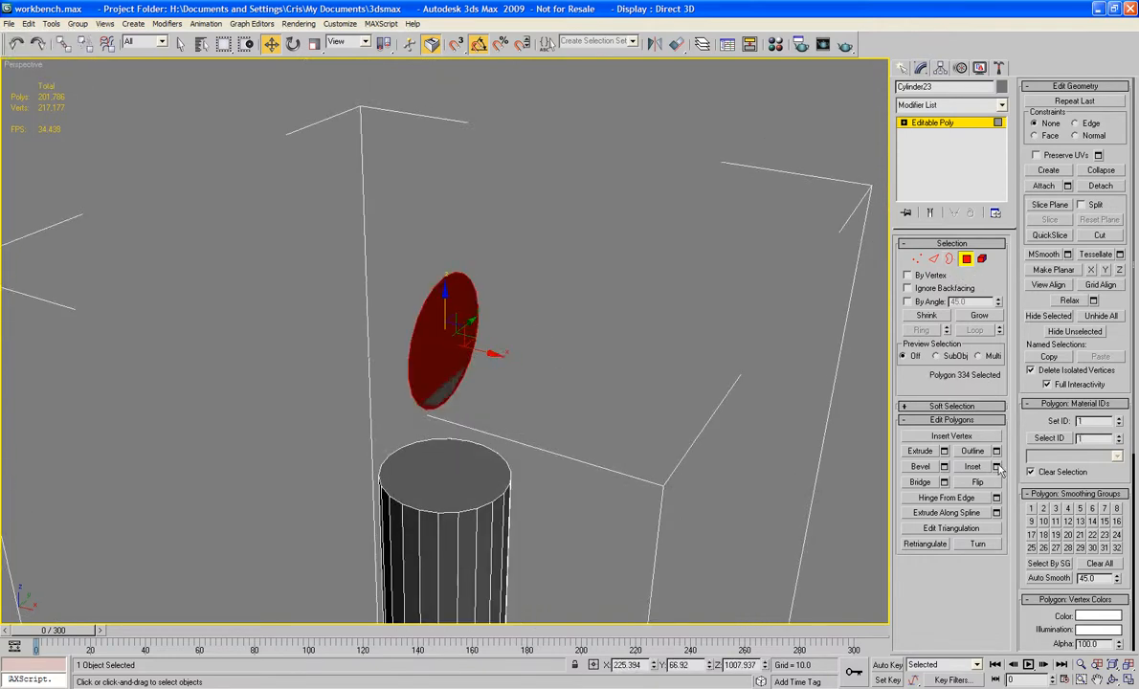
click(911, 454)
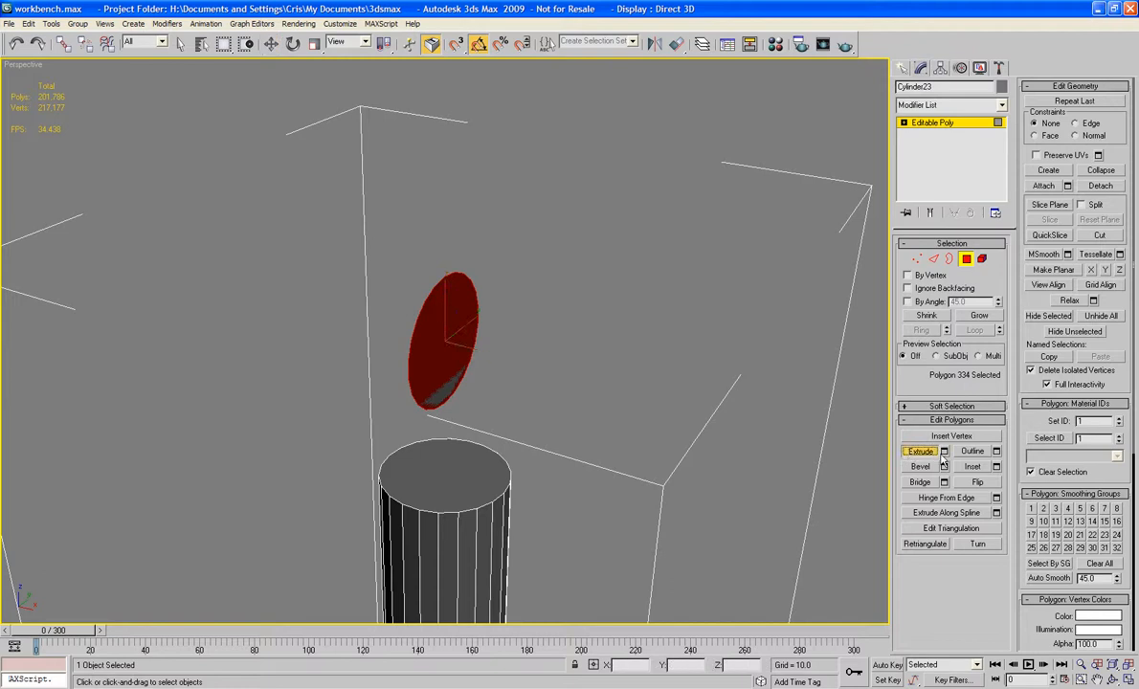
drag(433, 361, 415, 128)
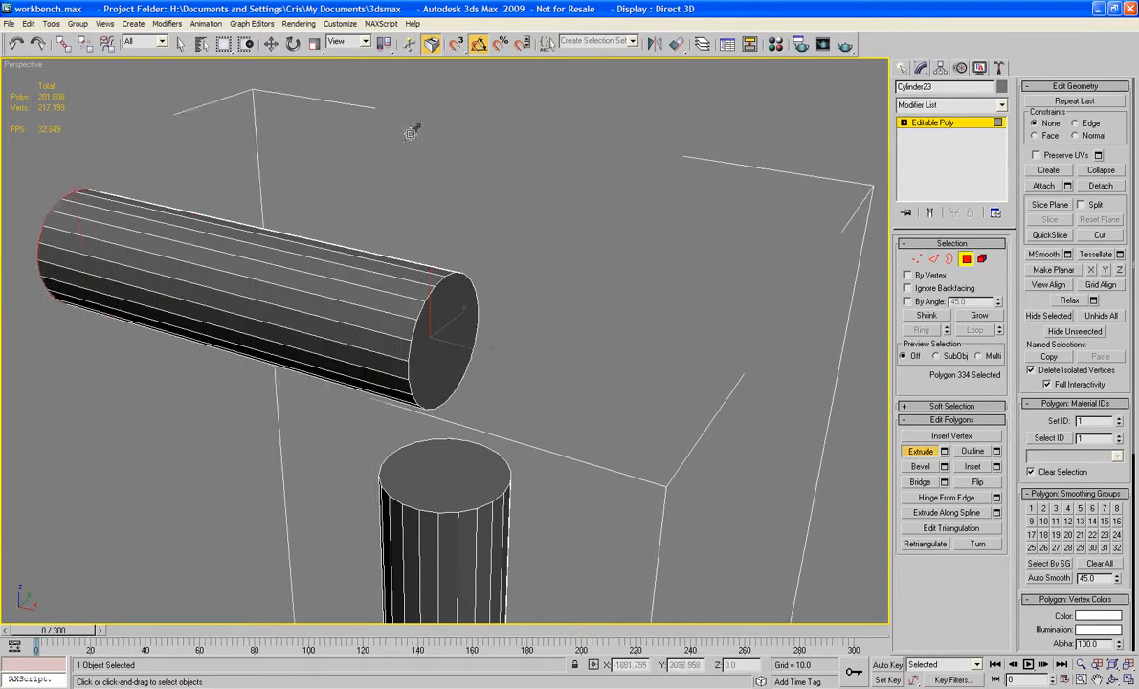
scroll(425, 258, down, 4)
alt+middle_drag(425, 260, 526, 315)
key(w)
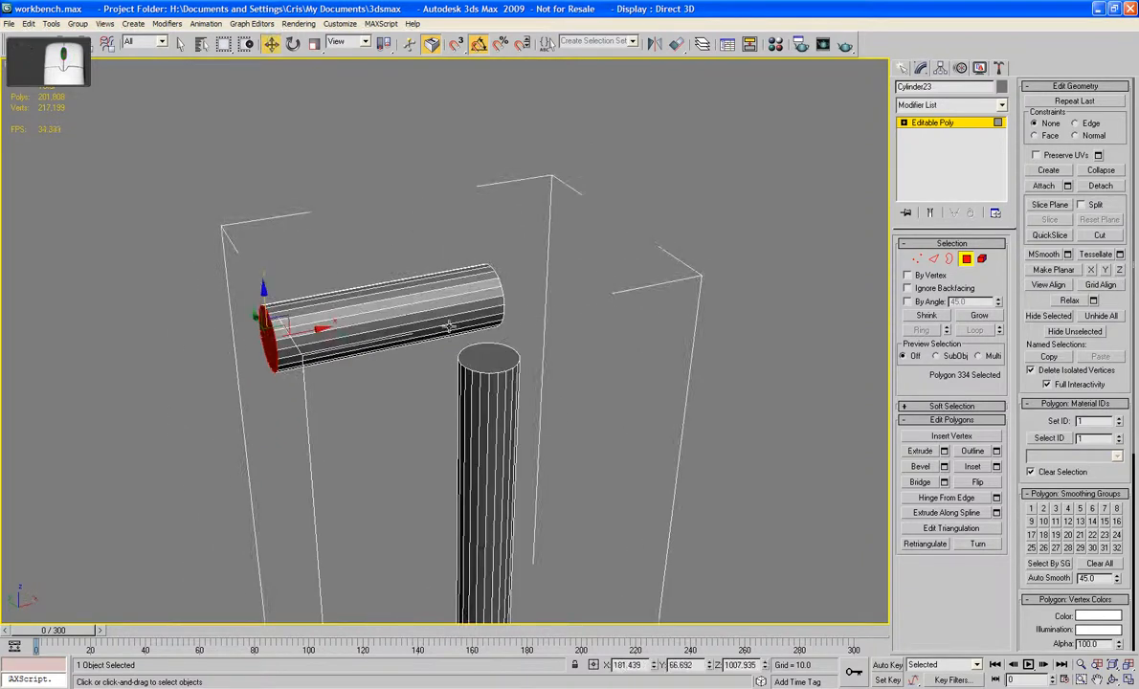
Step: Try to adjust the crossbar's length by moving its end polygon along the X axis
drag(269, 335, 173, 347)
scroll(431, 349, down, 4)
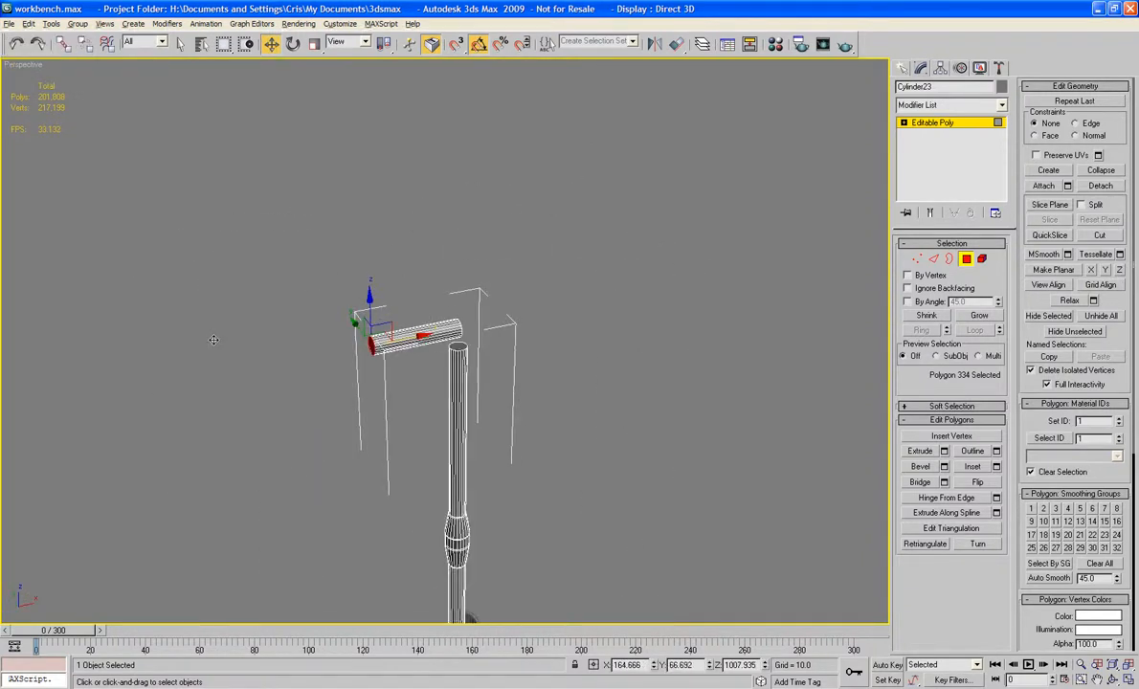
alt+middle_drag(508, 368, 467, 345)
middle_drag(503, 307, 390, 360)
scroll(433, 231, up, 3)
drag(257, 264, 403, 267)
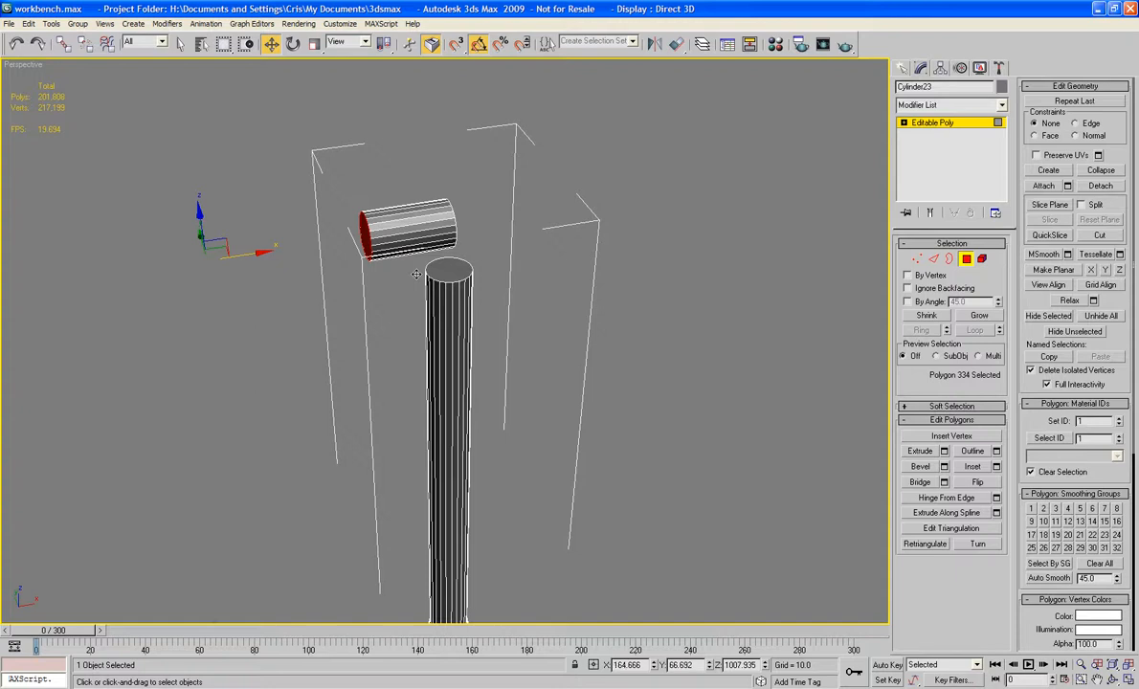
alt+middle_drag(403, 267, 481, 377)
scroll(442, 264, up, 3)
Step: Undo the end polygon's moves and the bar's extrusion back to the upright disc
key(ctrl+z)
key(ctrl+z)
key(ctrl+z)
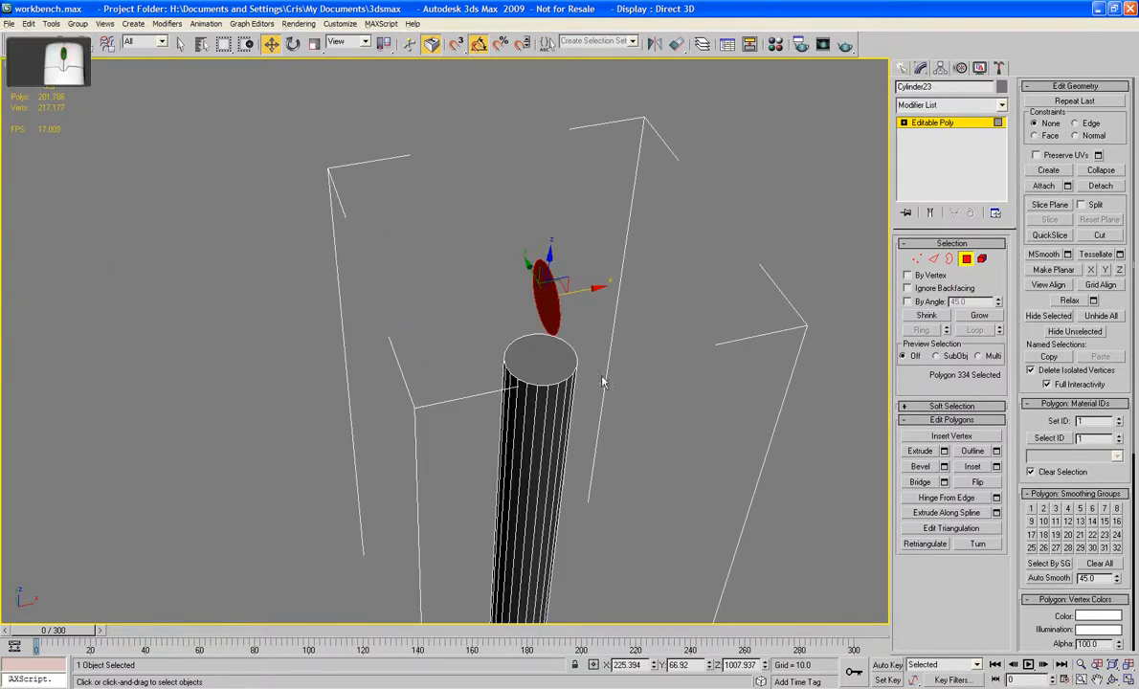
Step: Extrude the disc's selected polygon 43.955 with the Local Normal type, copying the height value
click(944, 452)
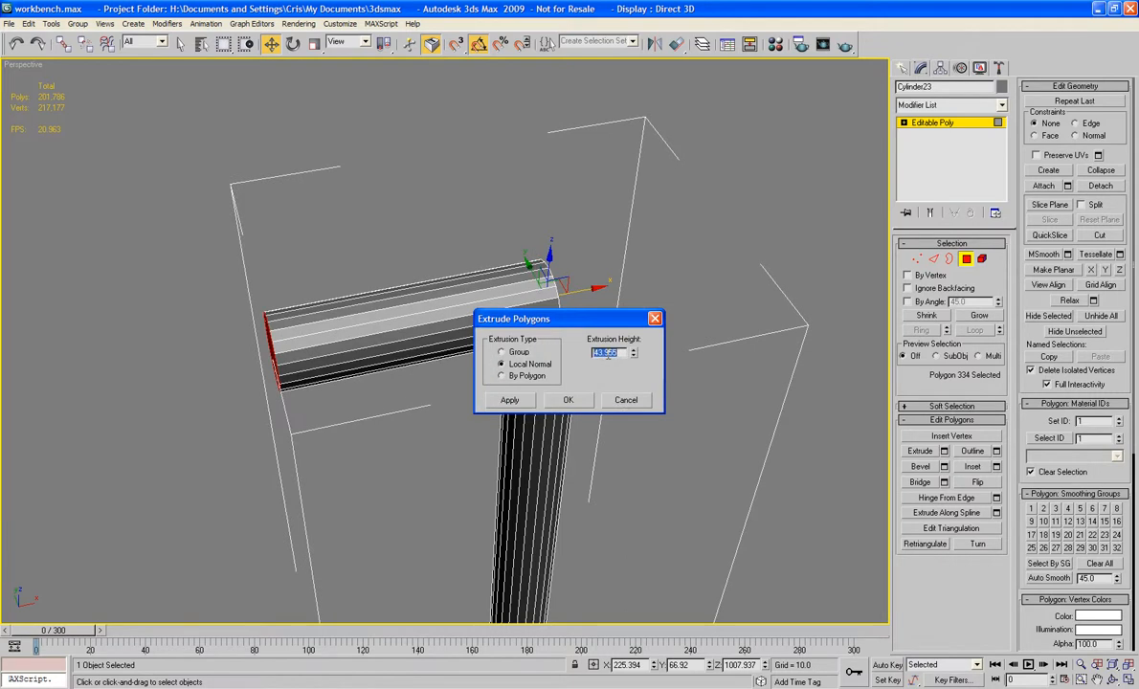
key(ctrl+c)
click(575, 402)
Step: Select the polygon at the bar's opposite end above the pole and extrude it by the same 43.955 height
key(space)
middle_drag(673, 342, 398, 251)
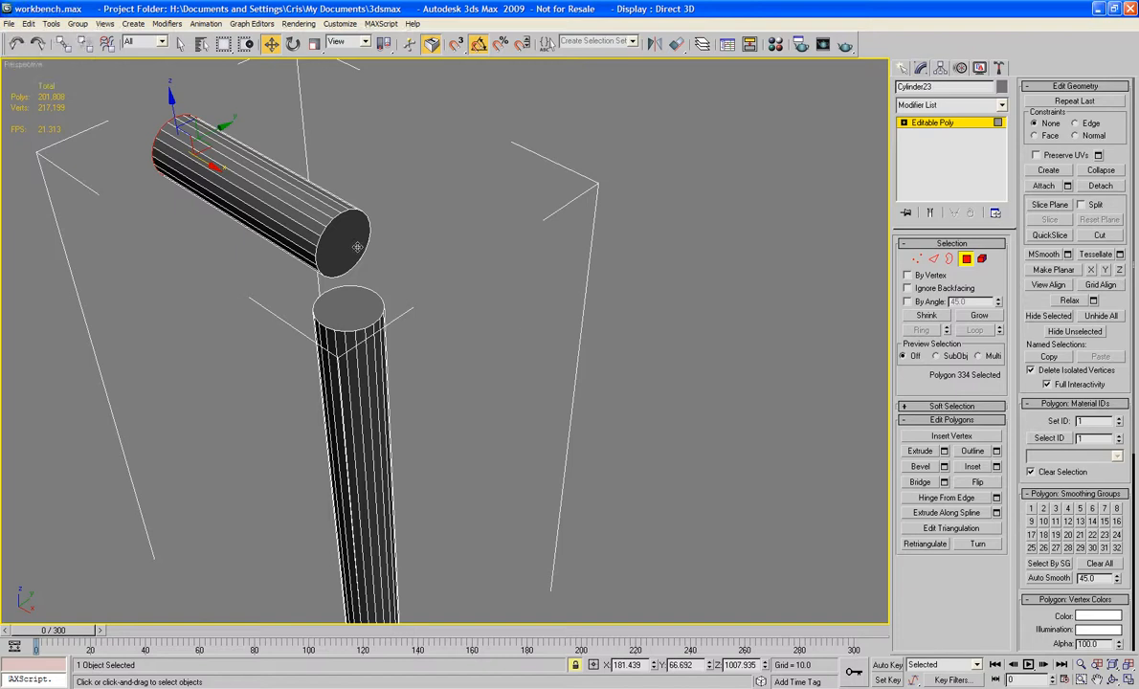
key(space)
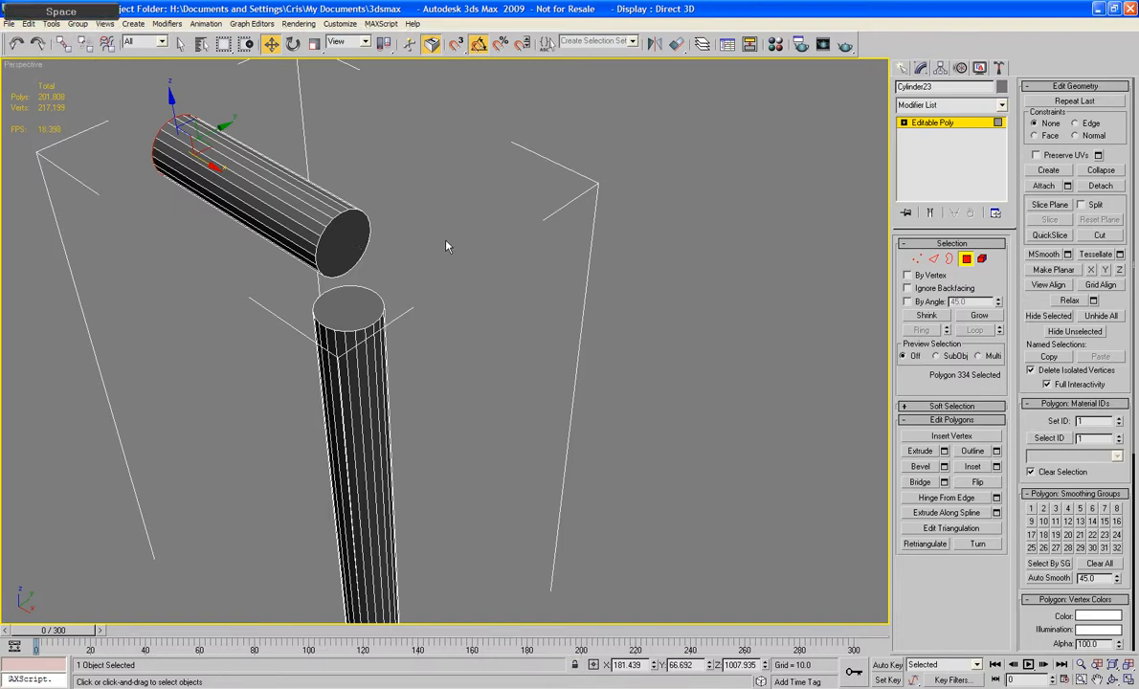
click(339, 240)
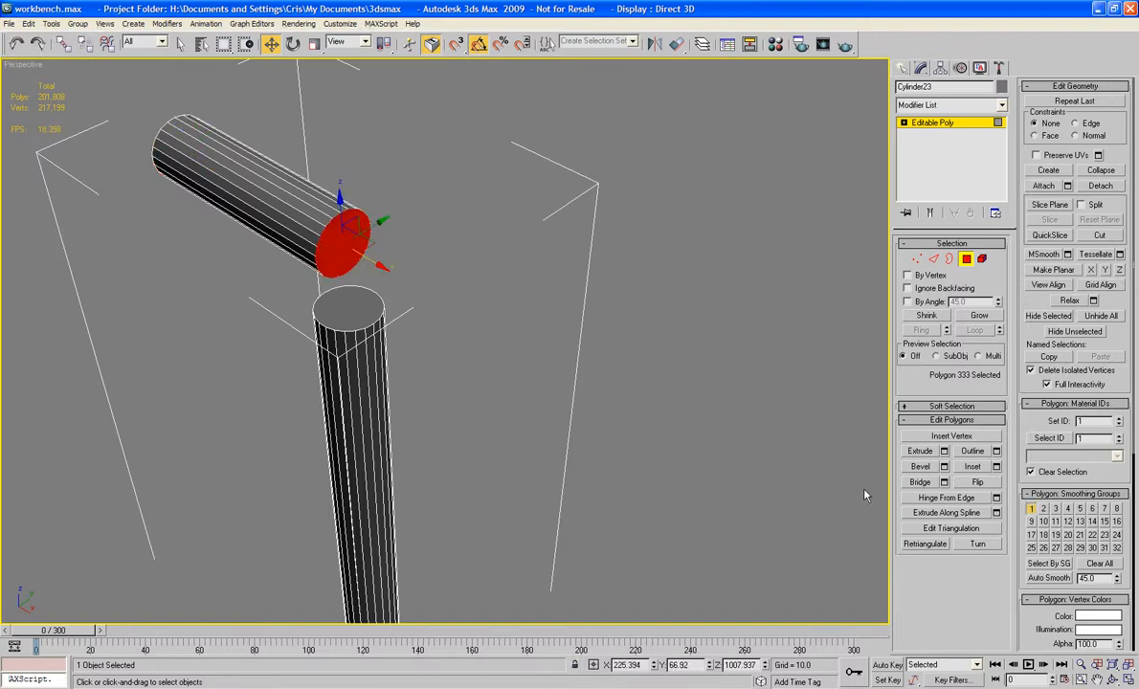
click(944, 452)
click(571, 400)
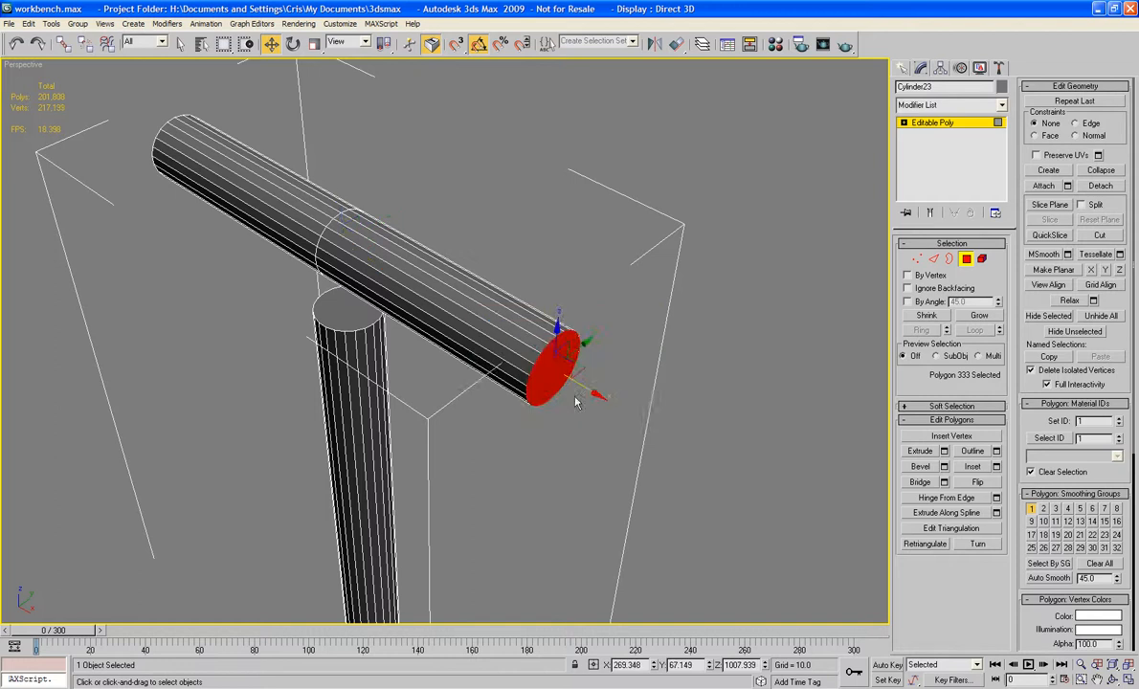
Step: Select the end polygons on both sides of the crossbar and bevel them outward into tapered ends
alt+middle_drag(307, 390, 374, 362)
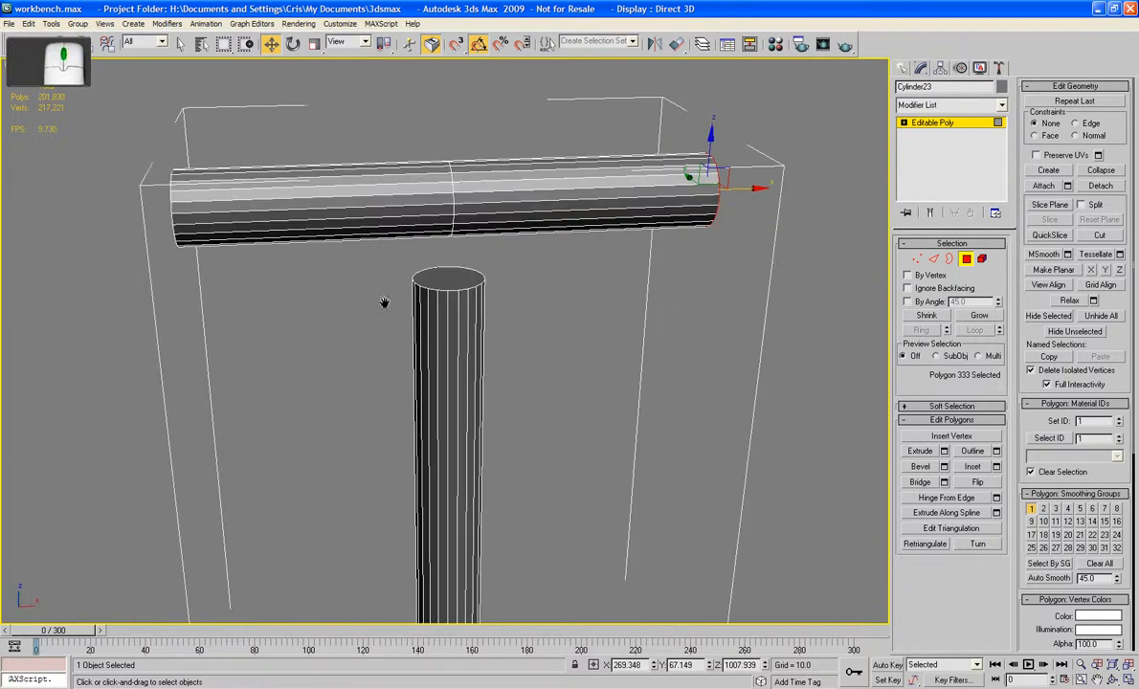
alt+middle_drag(383, 303, 351, 347)
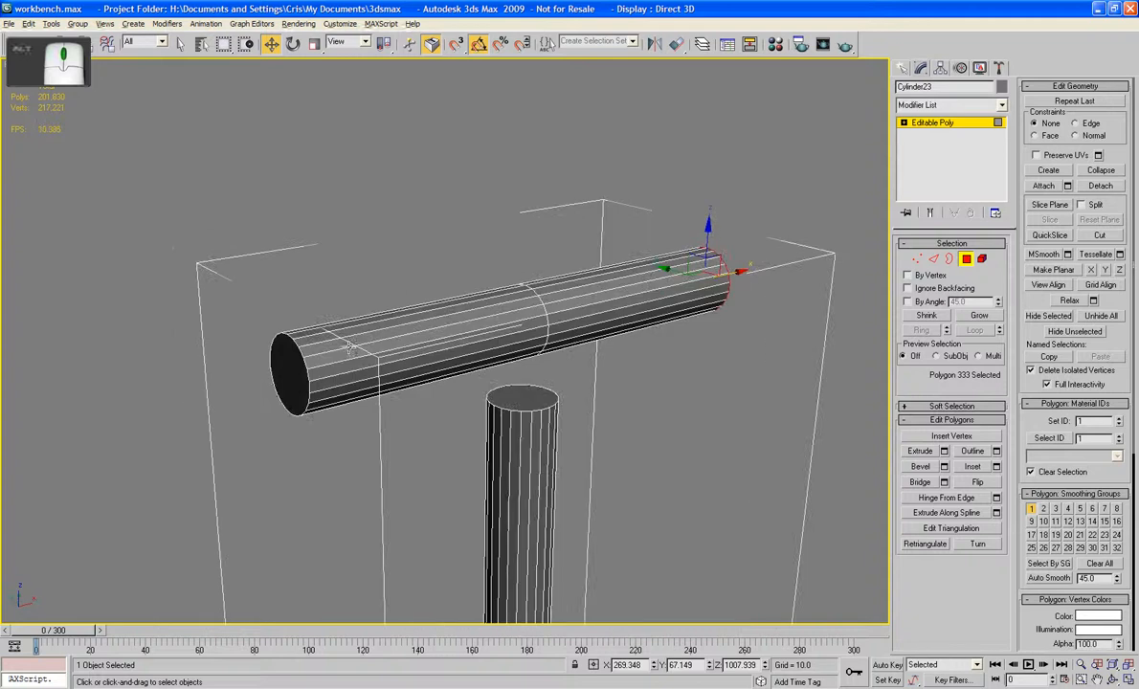
ctrl+click(285, 371)
alt+middle_drag(285, 372, 568, 350)
scroll(399, 329, up, 2)
scroll(426, 384, up, 3)
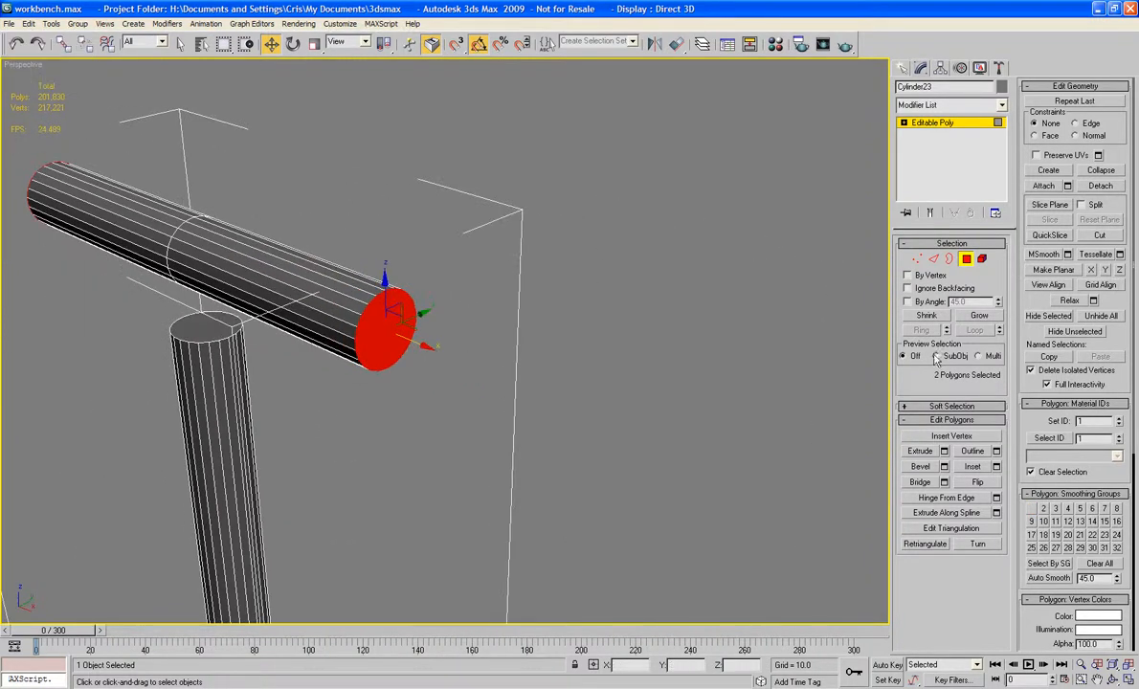
click(925, 468)
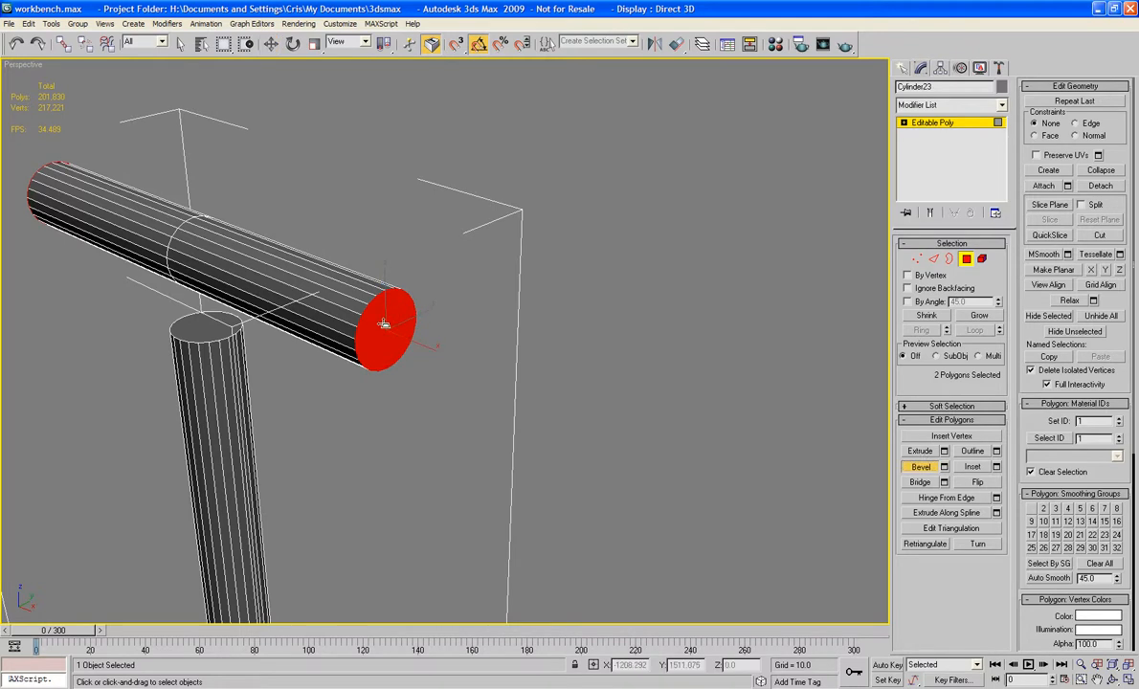
drag(383, 323, 393, 276)
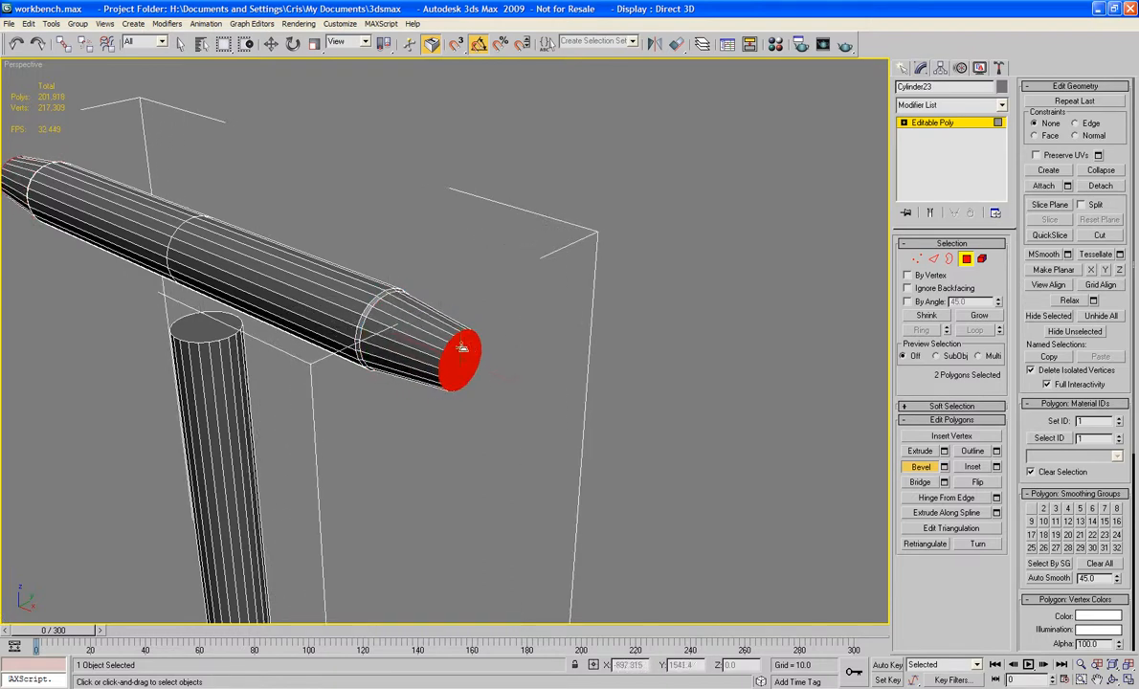
Step: Bevel small rounded rims onto the tapered ends and save the scene
drag(461, 346, 464, 349)
key(ctrl+s)
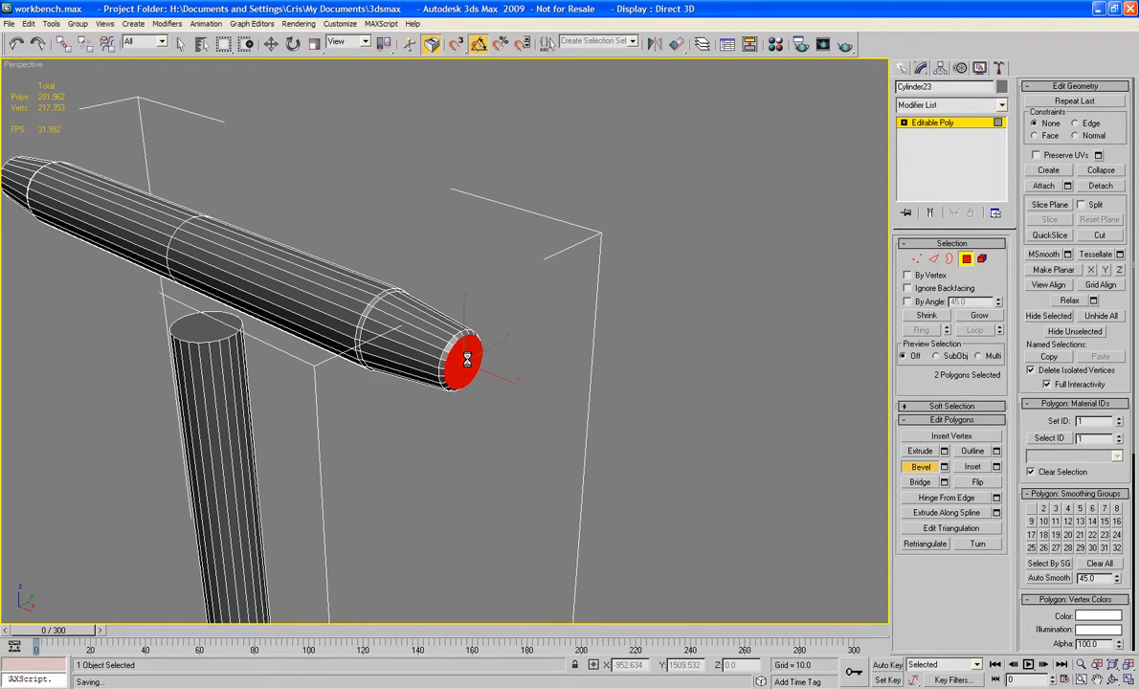
drag(469, 356, 469, 355)
key(ctrl+z)
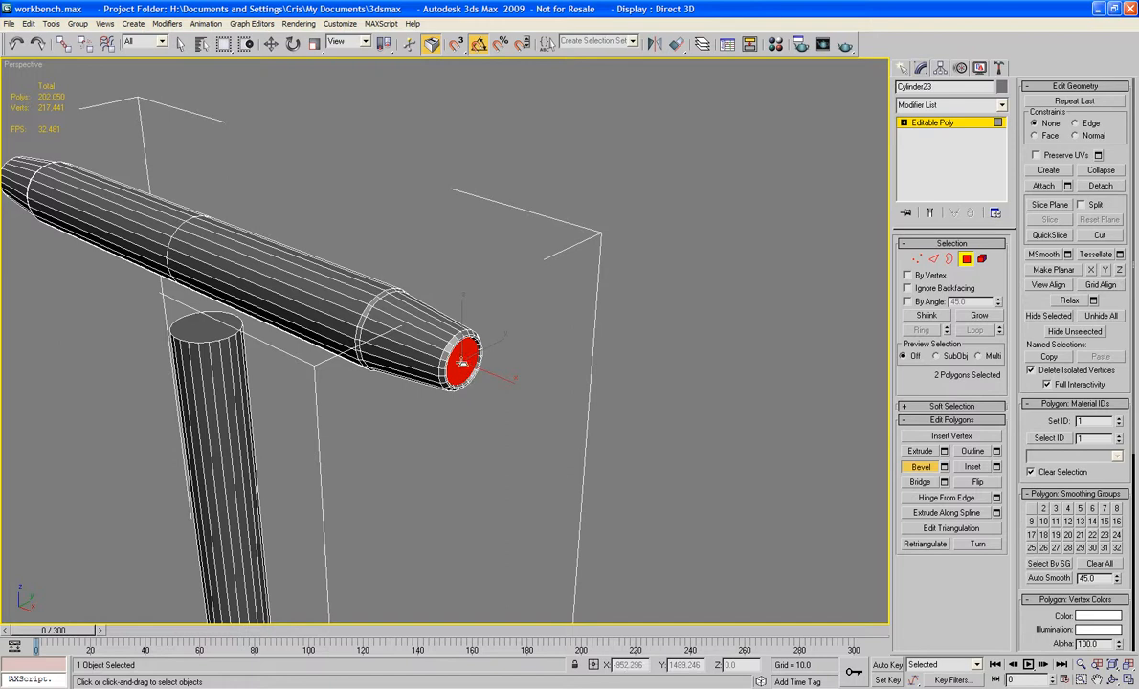
Step: Bevel both ends outward into long thin rods finished with slightly wider collars, then deselect the polygons
drag(463, 361, 461, 319)
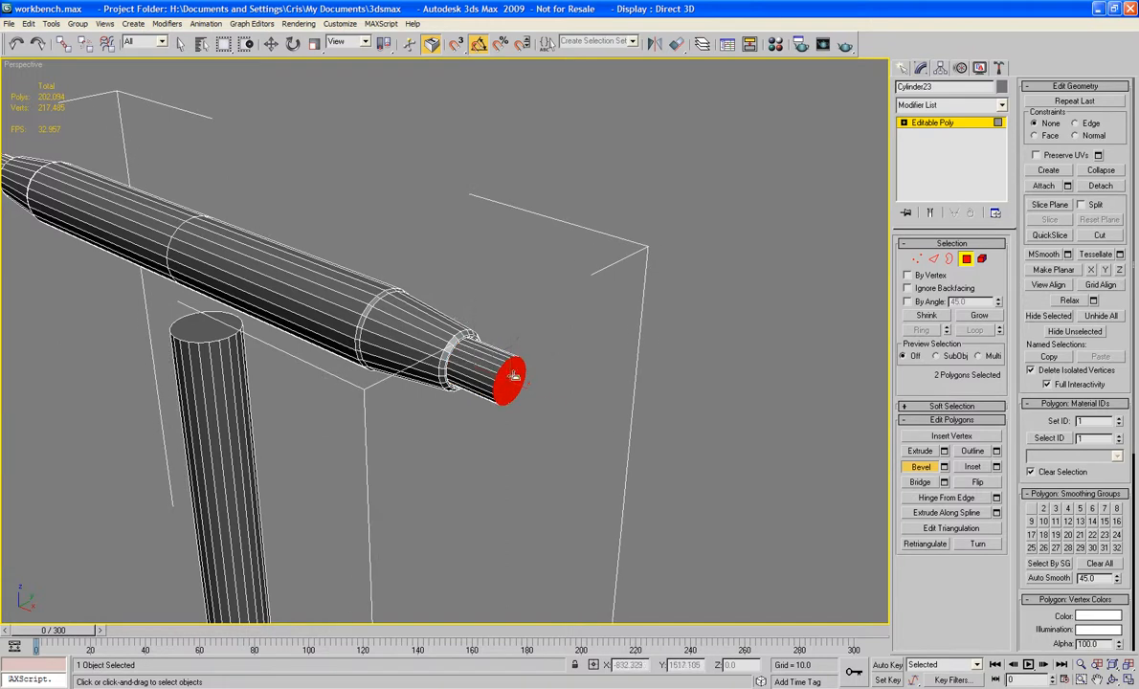
drag(503, 380, 525, 192)
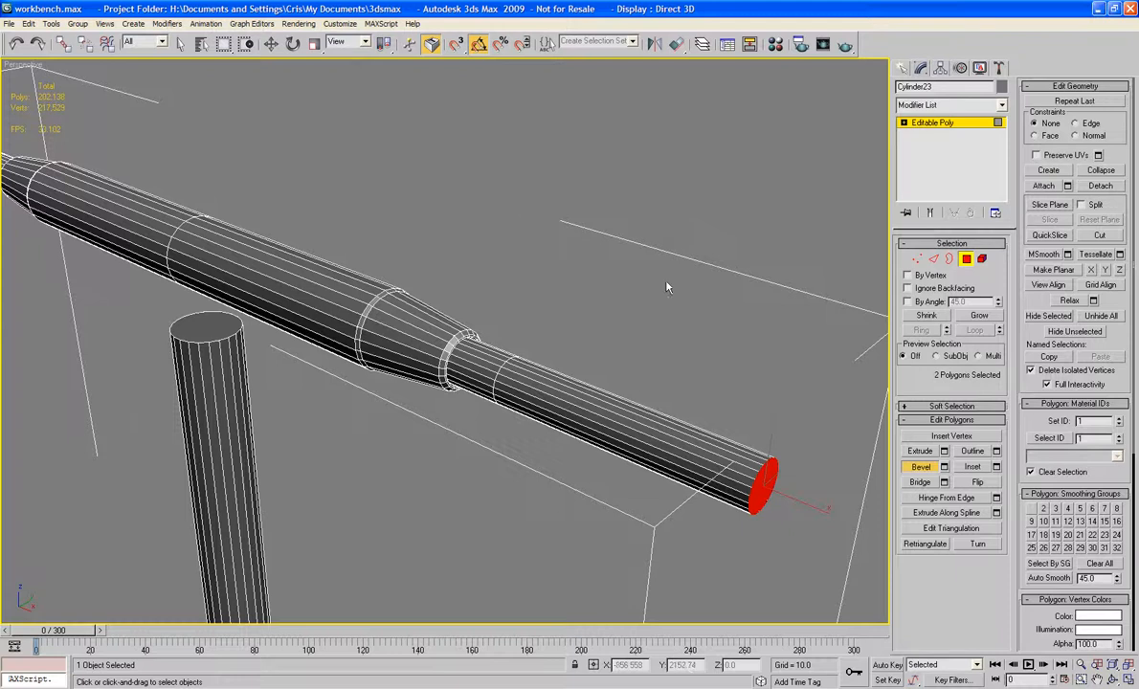
middle_drag(827, 394, 531, 268)
drag(461, 369, 503, 384)
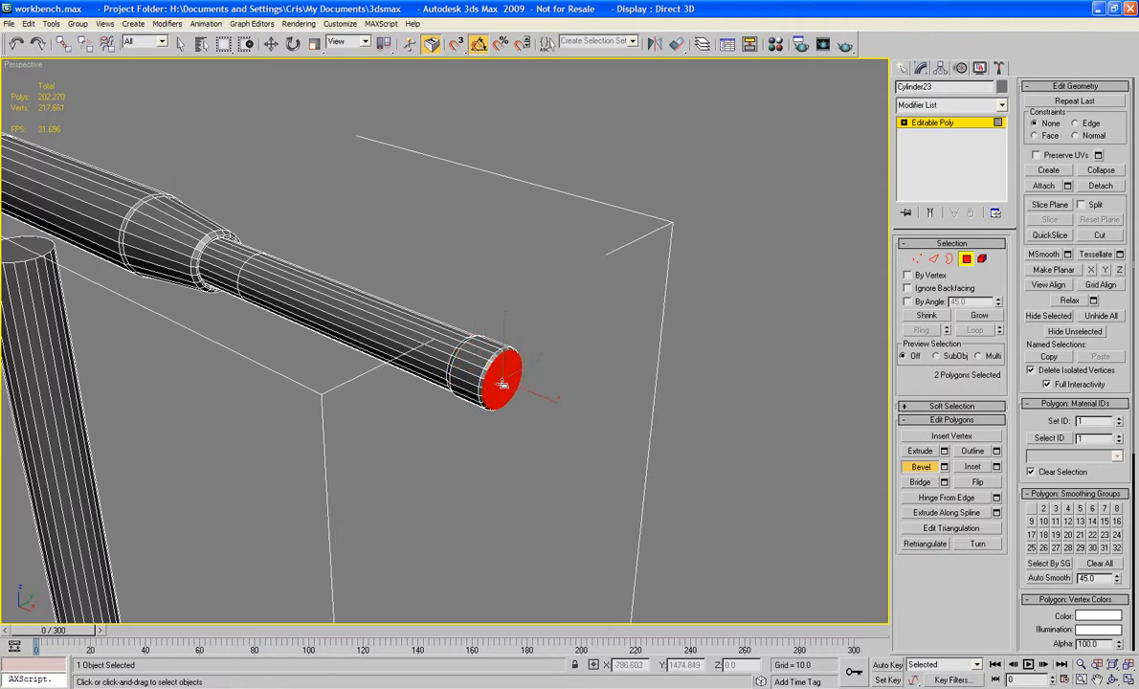
click(699, 333)
Step: Examine the crossbar's shape and proportions above the pole from several angles
scroll(697, 333, down, 5)
alt+middle_drag(464, 328, 499, 315)
scroll(510, 371, down, 5)
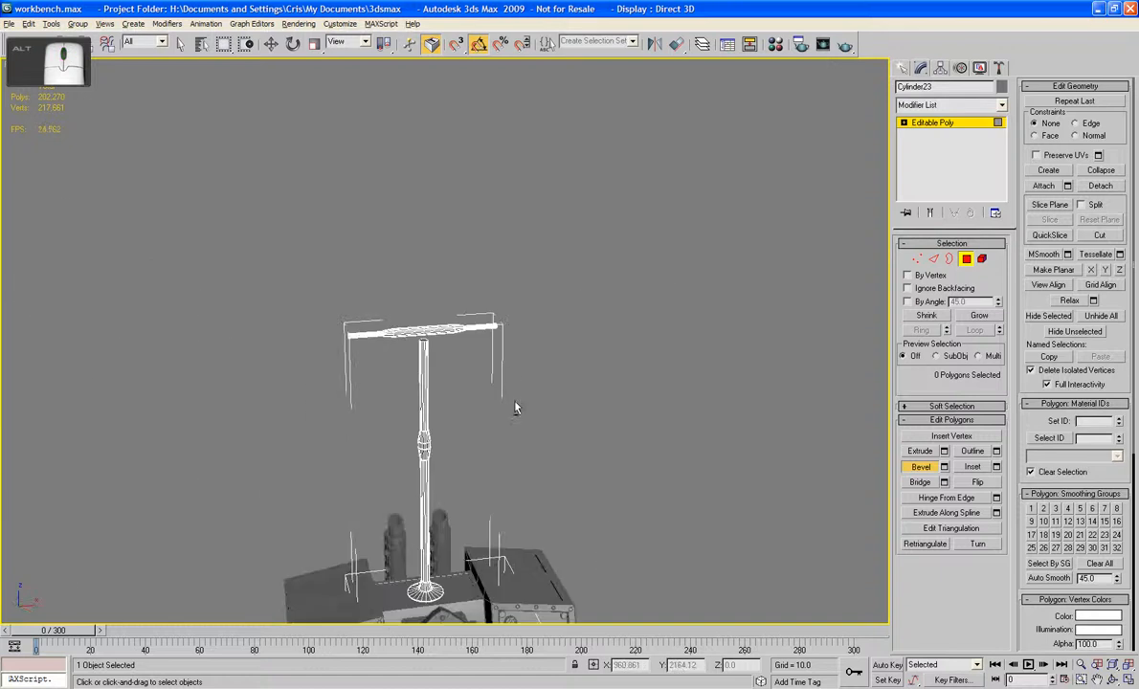
alt+middle_drag(515, 408, 441, 408)
scroll(514, 409, up, 5)
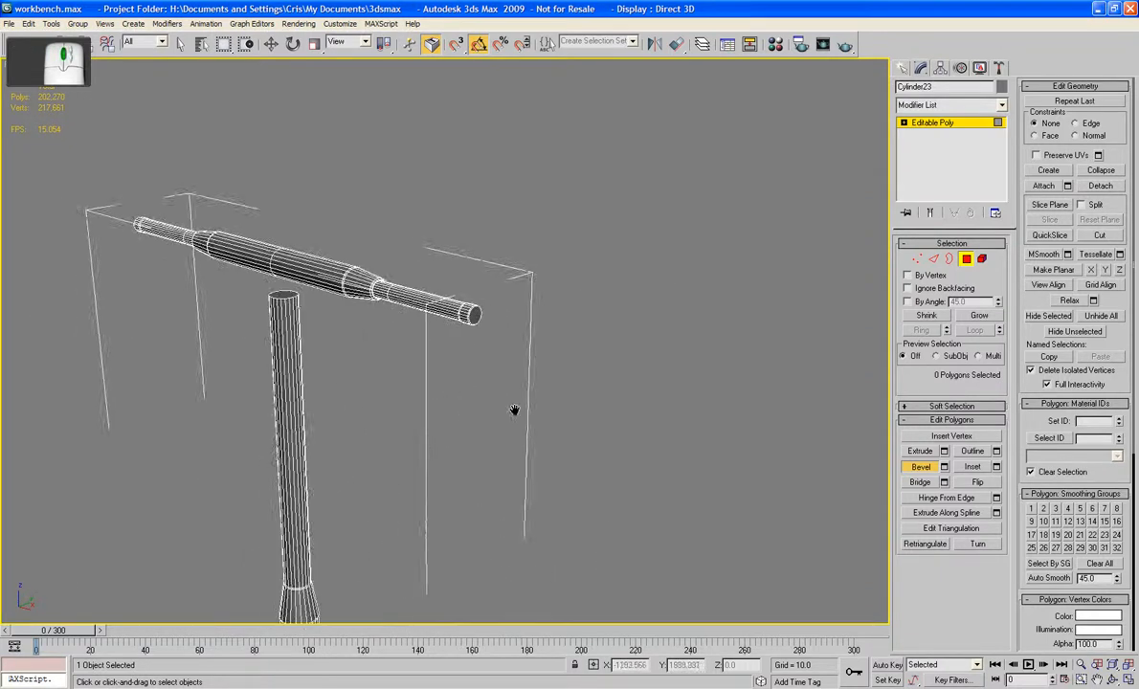
middle_drag(515, 410, 450, 363)
scroll(527, 419, up, 3)
scroll(526, 446, up, 4)
scroll(457, 410, down, 2)
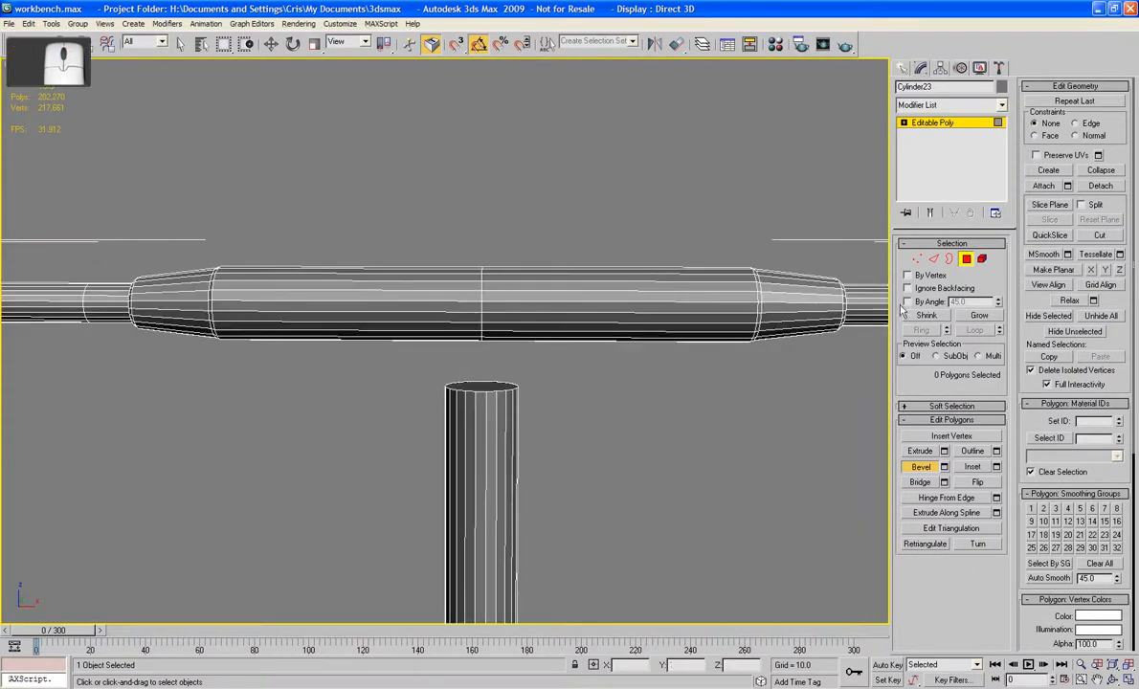
Step: Select the edge loop around the crossbar's middle and chamfer it into a band about as wide as the pole
click(933, 260)
click(523, 355)
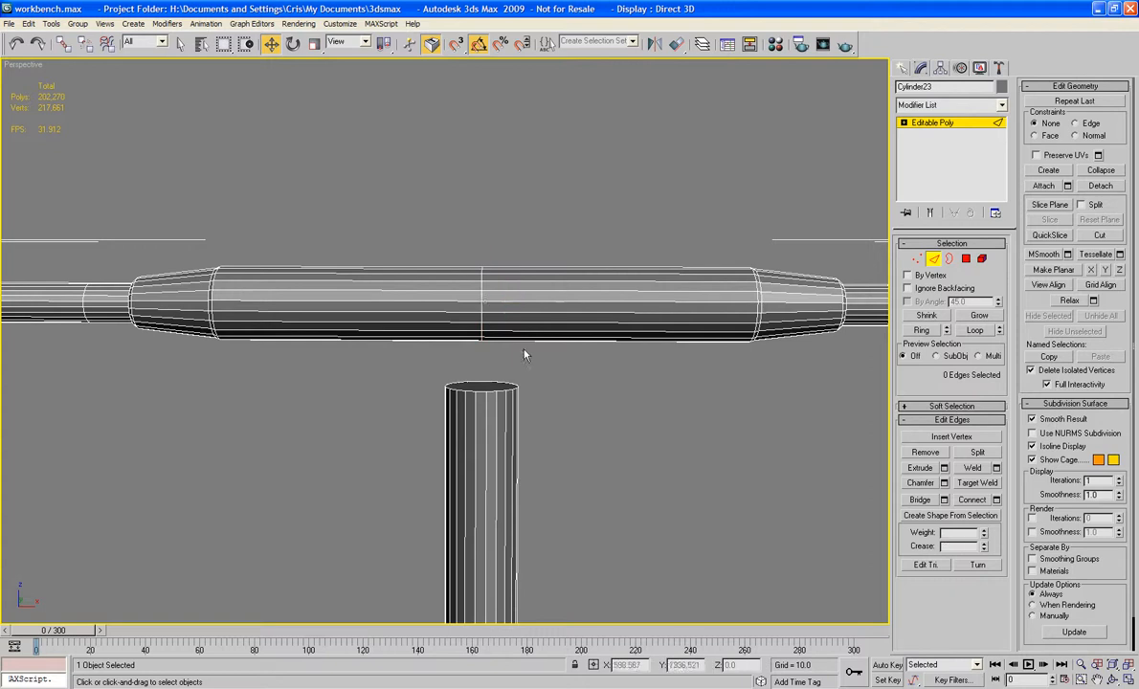
click(485, 306)
double_click(485, 306)
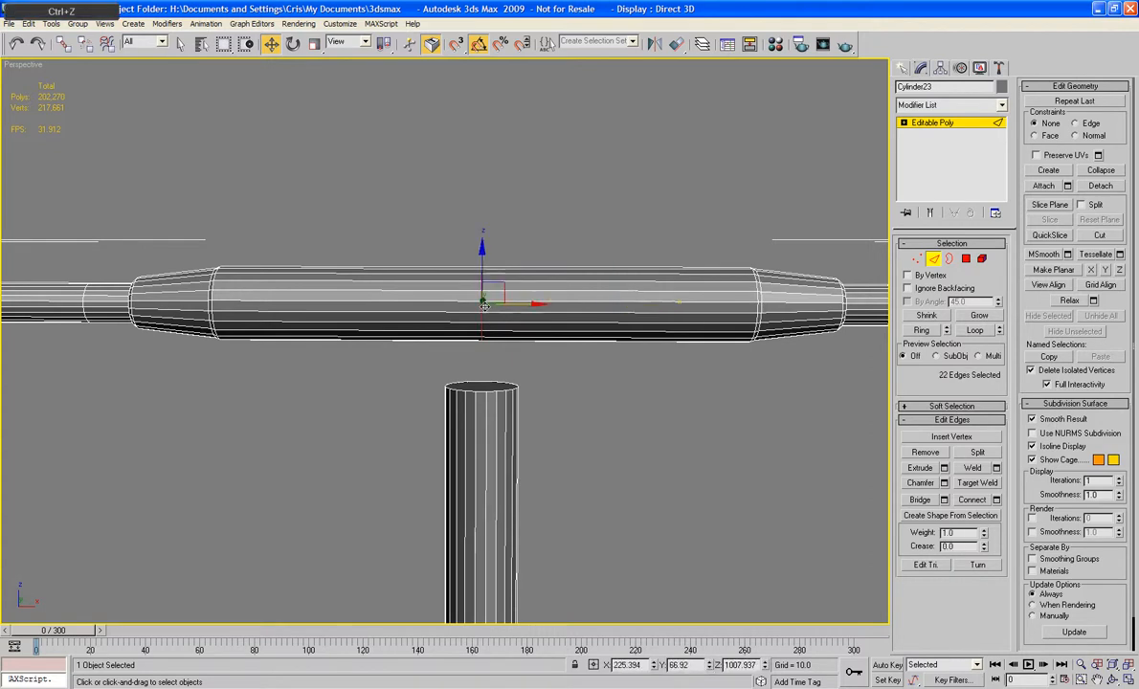
alt+middle_drag(451, 285, 559, 320)
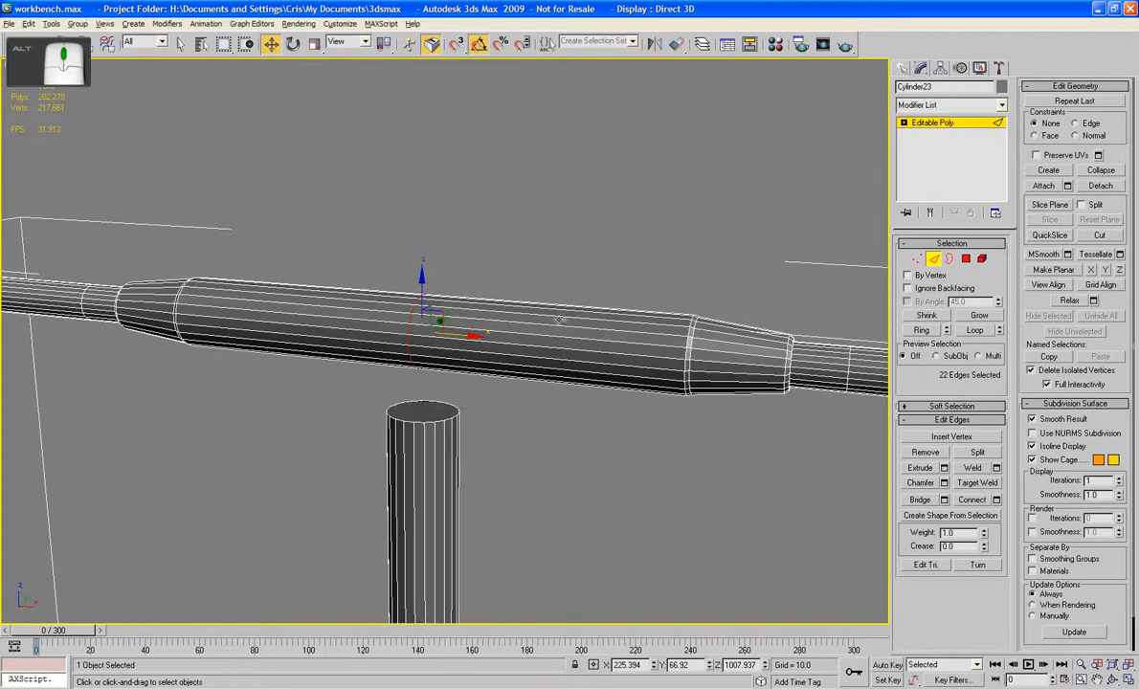
click(920, 483)
alt+middle_drag(524, 387, 537, 375)
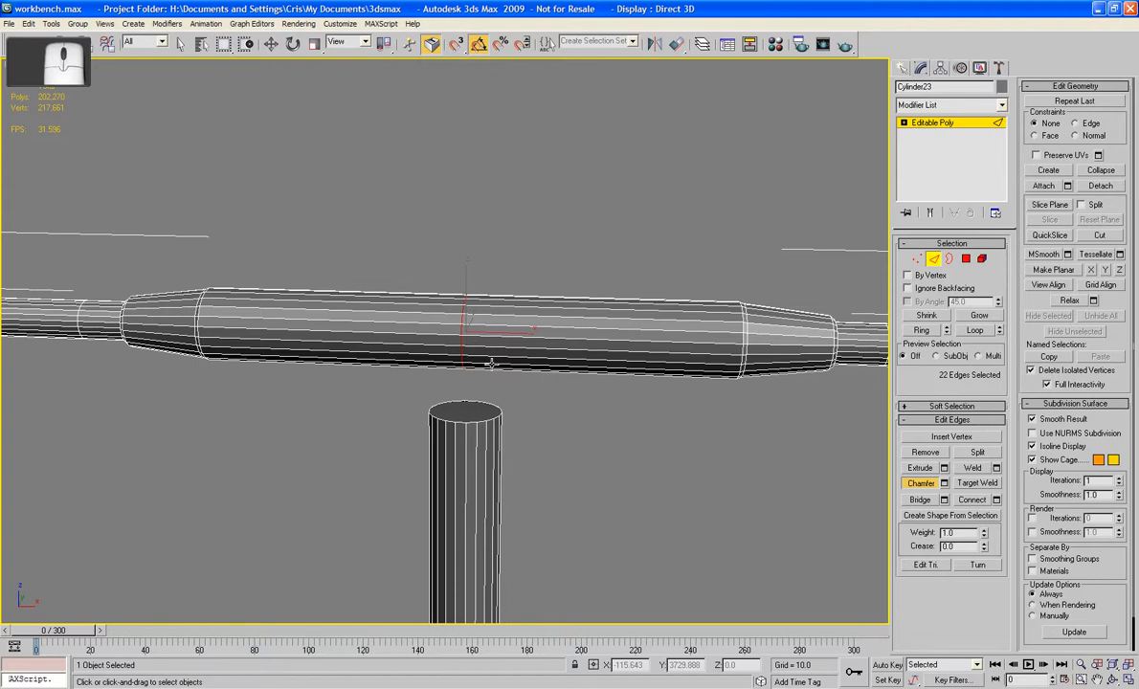
drag(459, 346, 459, 315)
Step: Select the polygons on the lower half of the crossbar's middle band and delete them to open a notch
alt+middle_drag(575, 385, 584, 371)
click(966, 258)
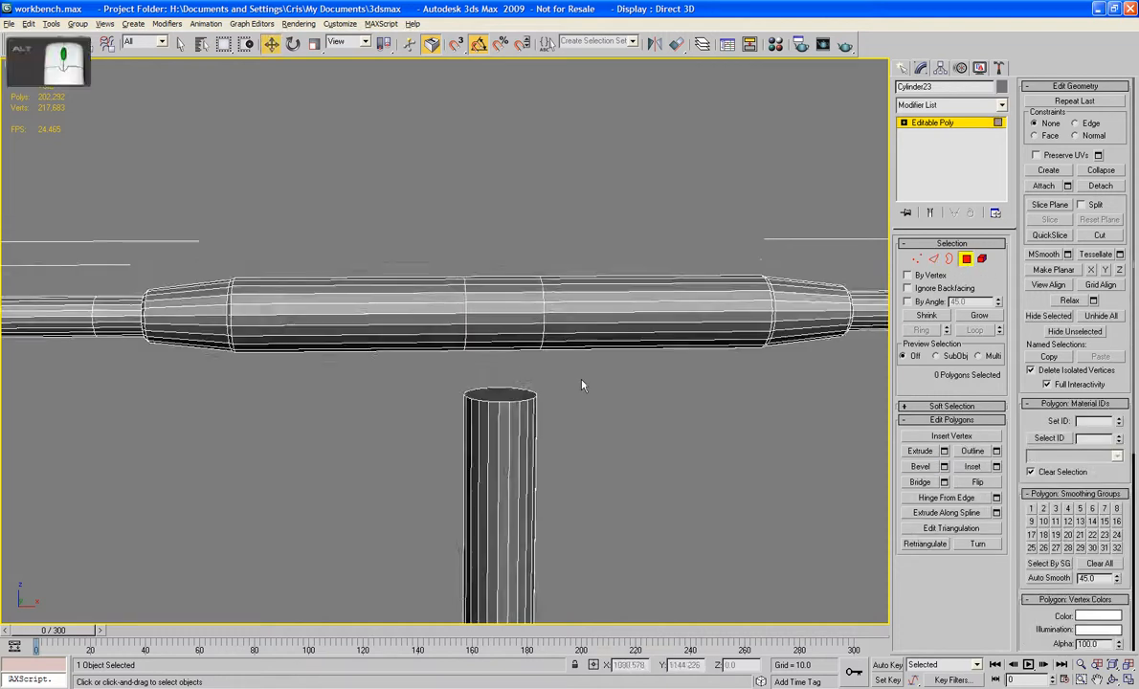
key(w)
drag(505, 368, 490, 308)
key(Delete)
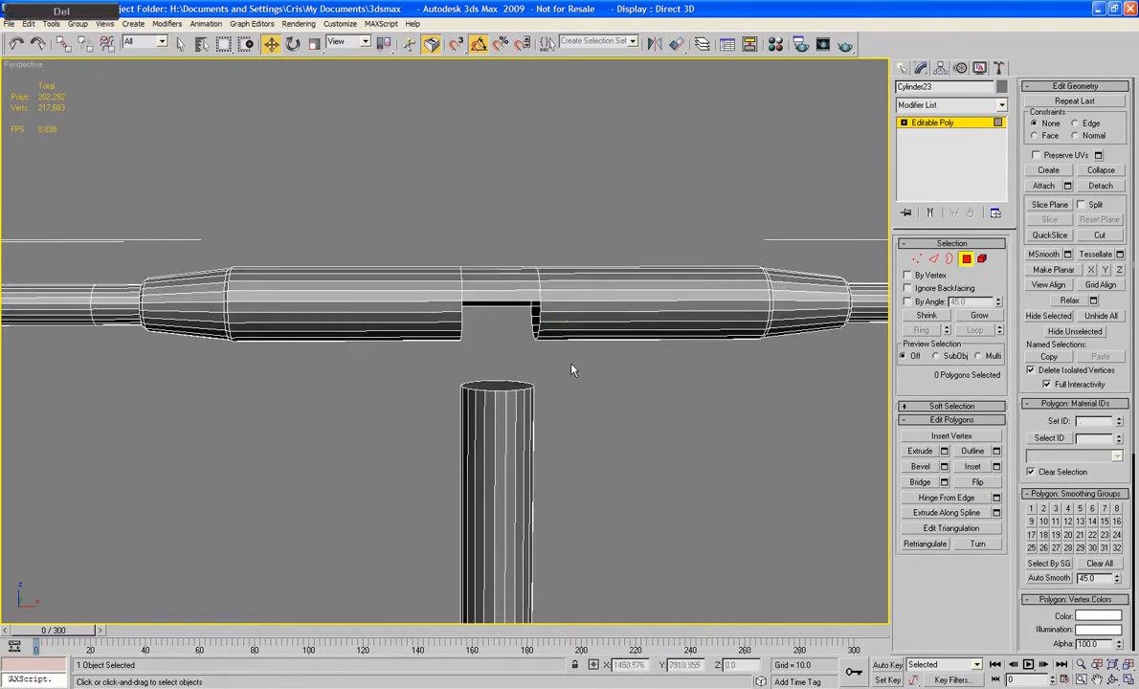
Step: Select the notch's two long open edges at the front and back and bridge them
alt+middle_drag(574, 369, 491, 422)
scroll(577, 320, up, 5)
click(934, 259)
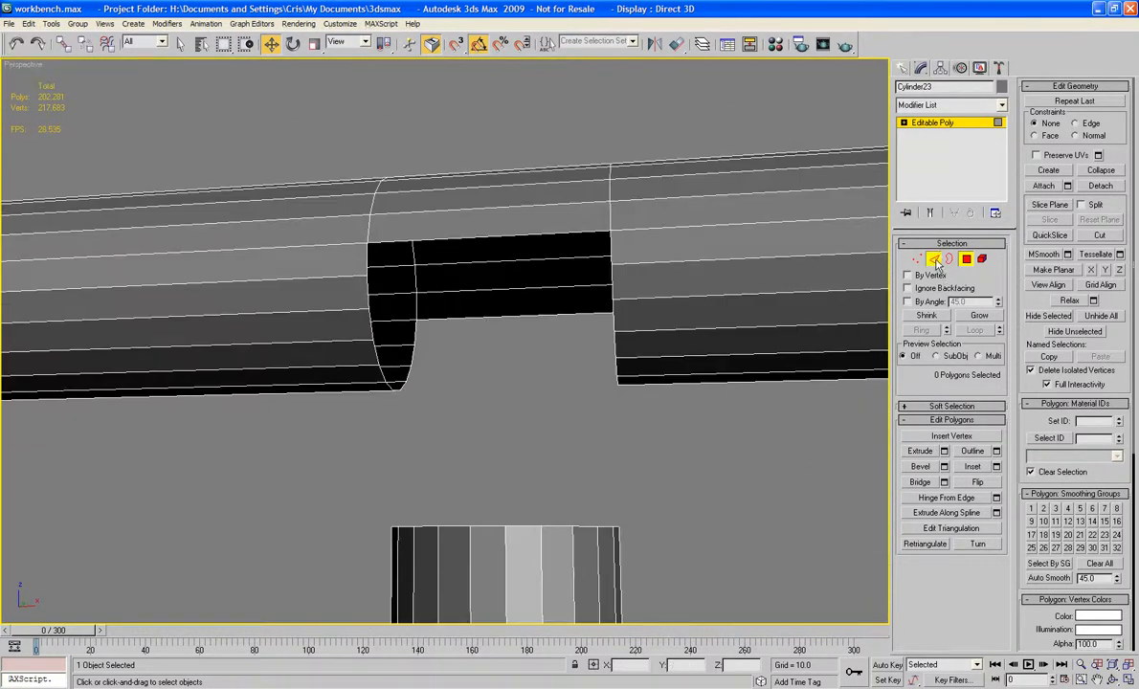
click(499, 241)
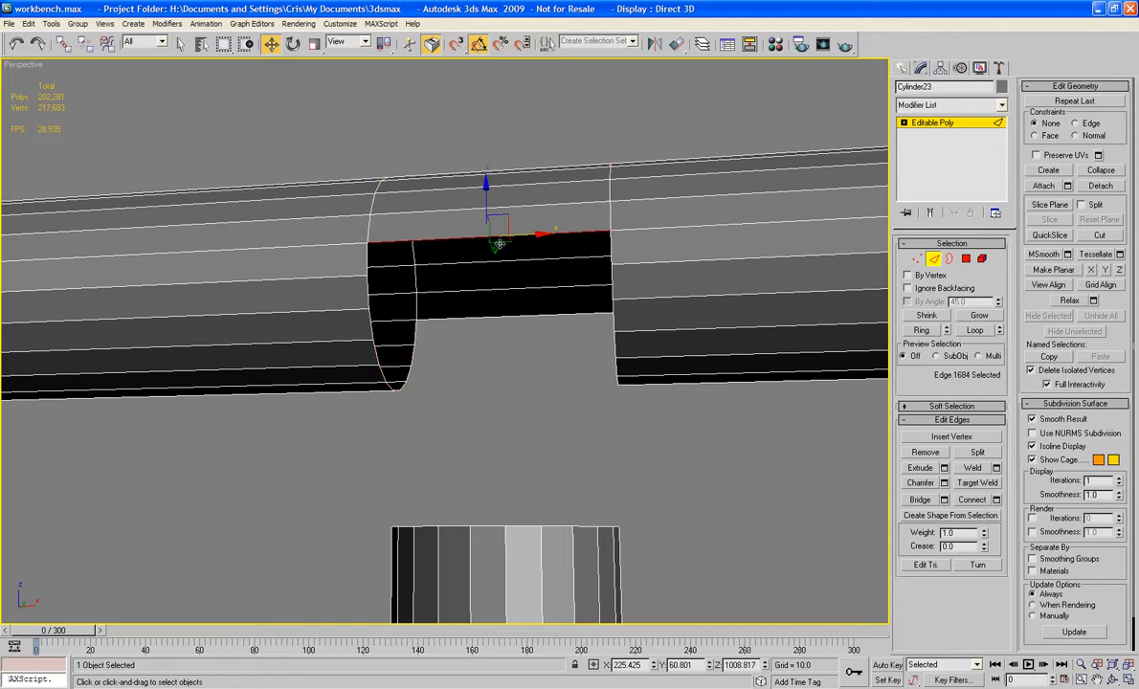
ctrl+click(503, 317)
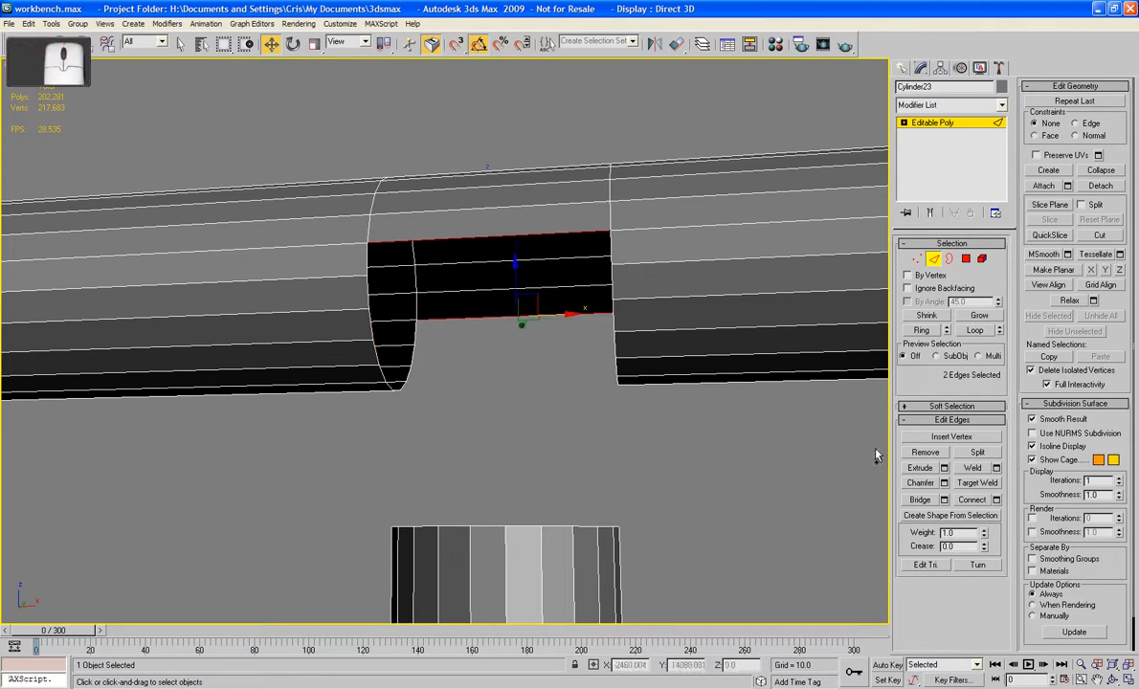
click(921, 500)
Step: Select the remaining open borders at the notch's sides and cap them
click(948, 260)
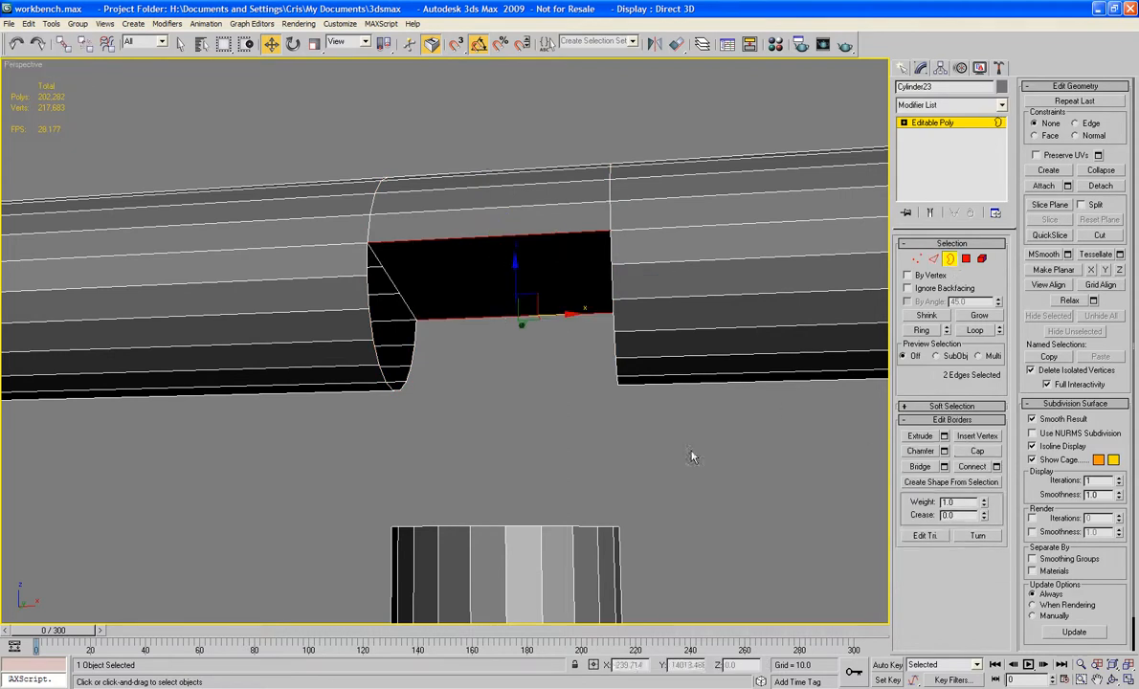
click(369, 326)
click(977, 450)
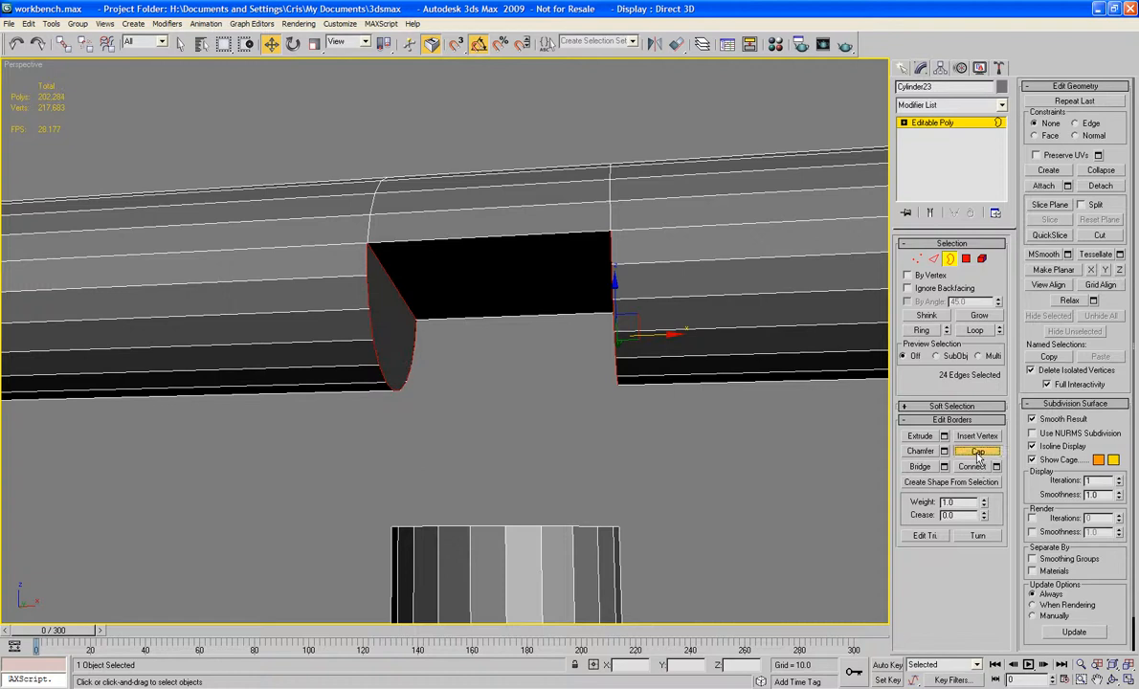
scroll(697, 417, down, 5)
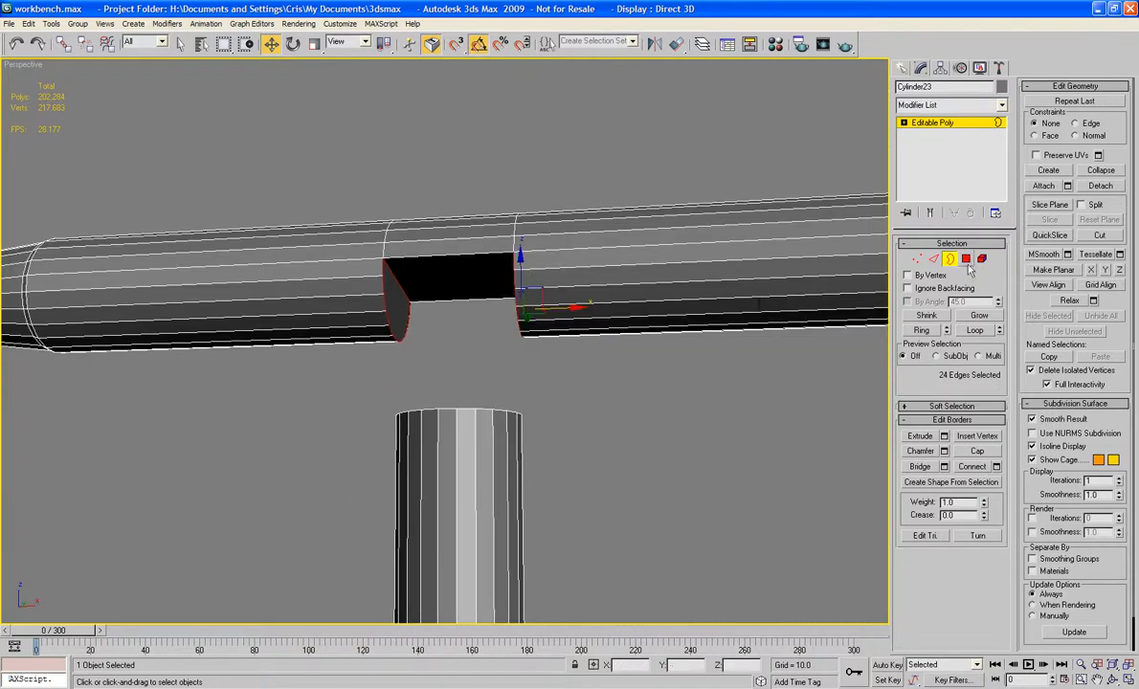
Step: Select the whole crossbar element and move it down about 14.7 units so the notch sits on the pole's top
click(981, 259)
click(583, 262)
drag(428, 238, 481, 381)
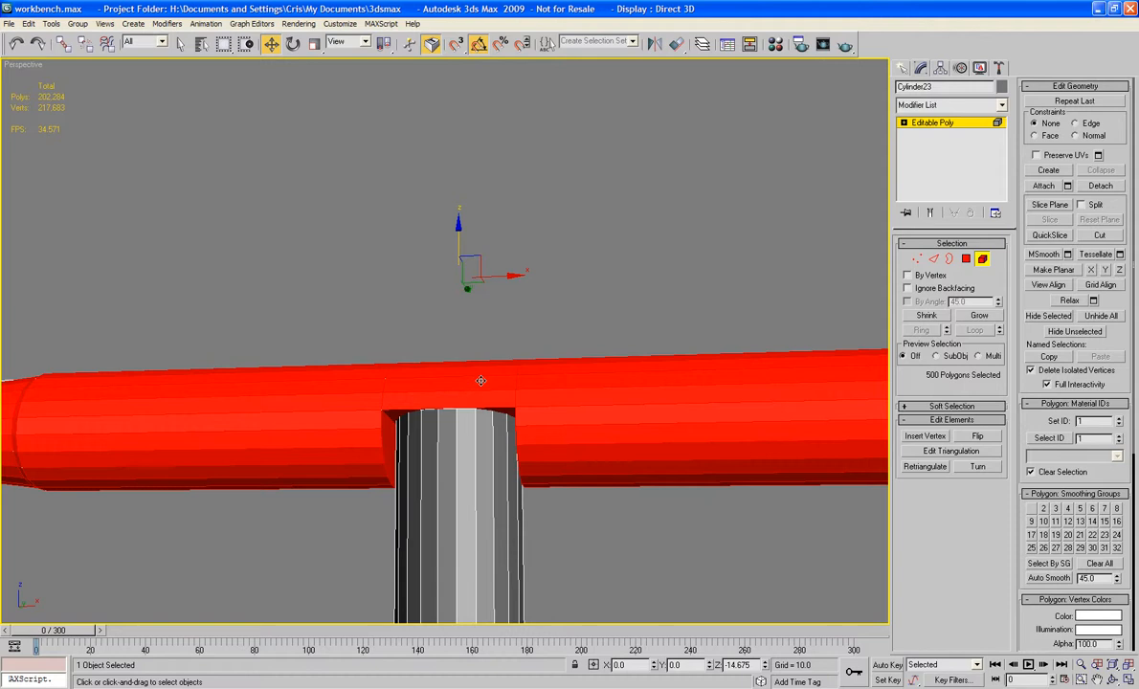
Step: Scale the crossbar element slightly to fit the pole's top, deselect it and leave element editing
scroll(480, 381, down, 5)
alt+middle_drag(511, 341, 513, 407)
click(314, 44)
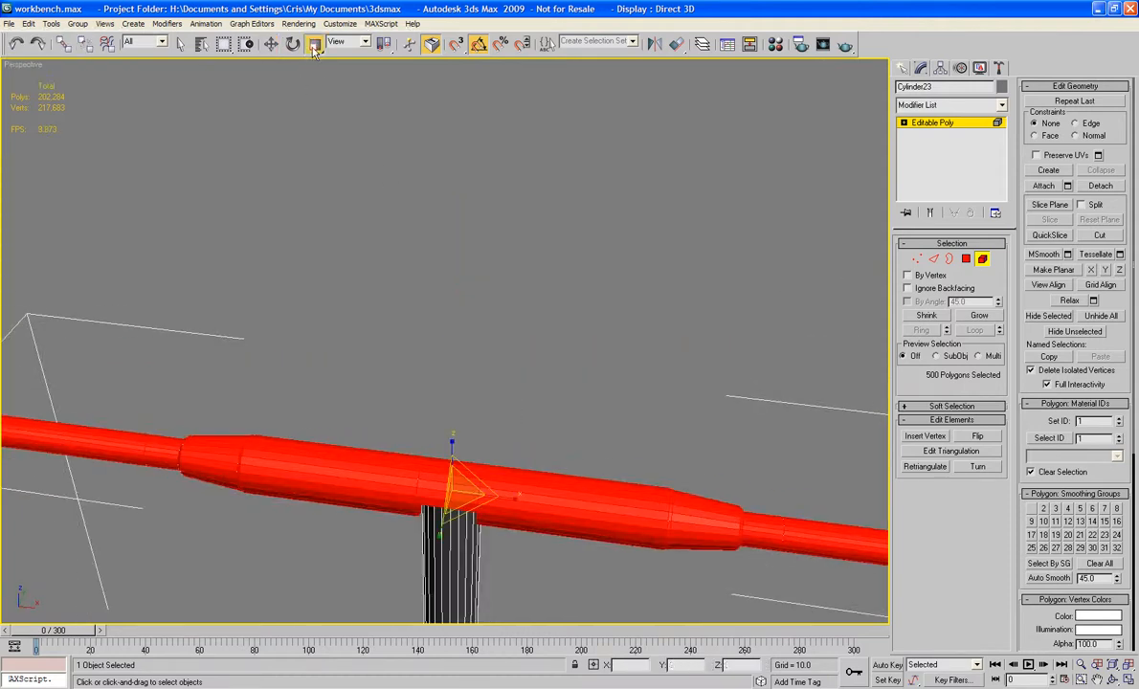
drag(469, 501, 465, 491)
alt+middle_drag(465, 491, 491, 467)
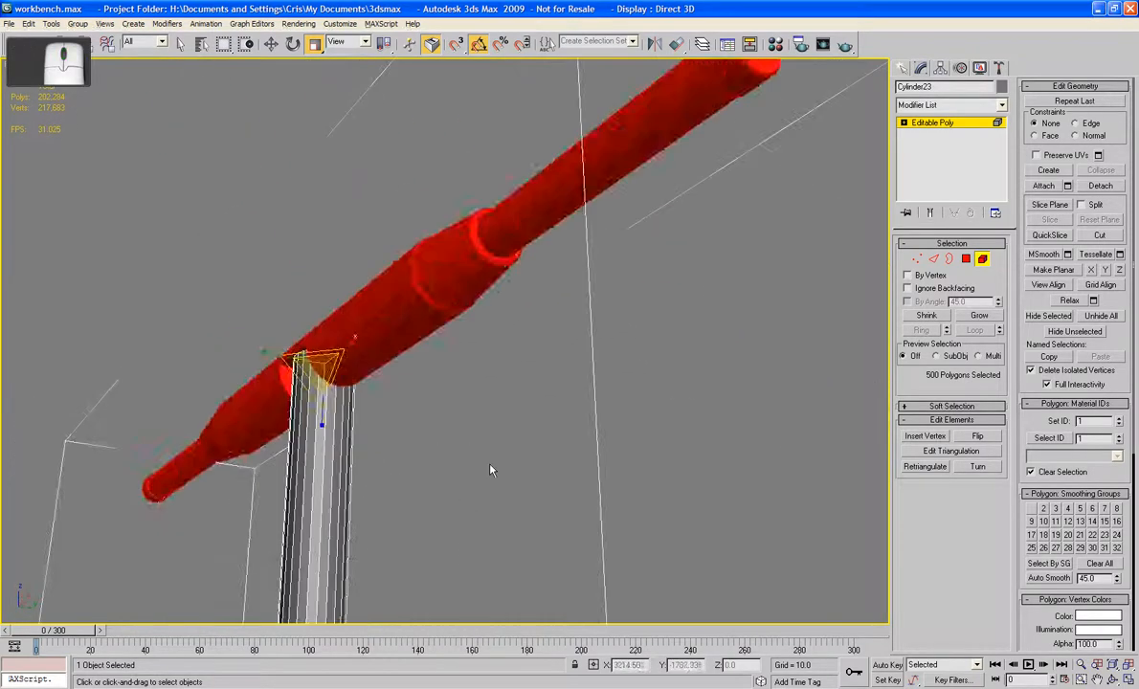
click(481, 453)
scroll(438, 402, down, 3)
alt+middle_drag(438, 402, 613, 440)
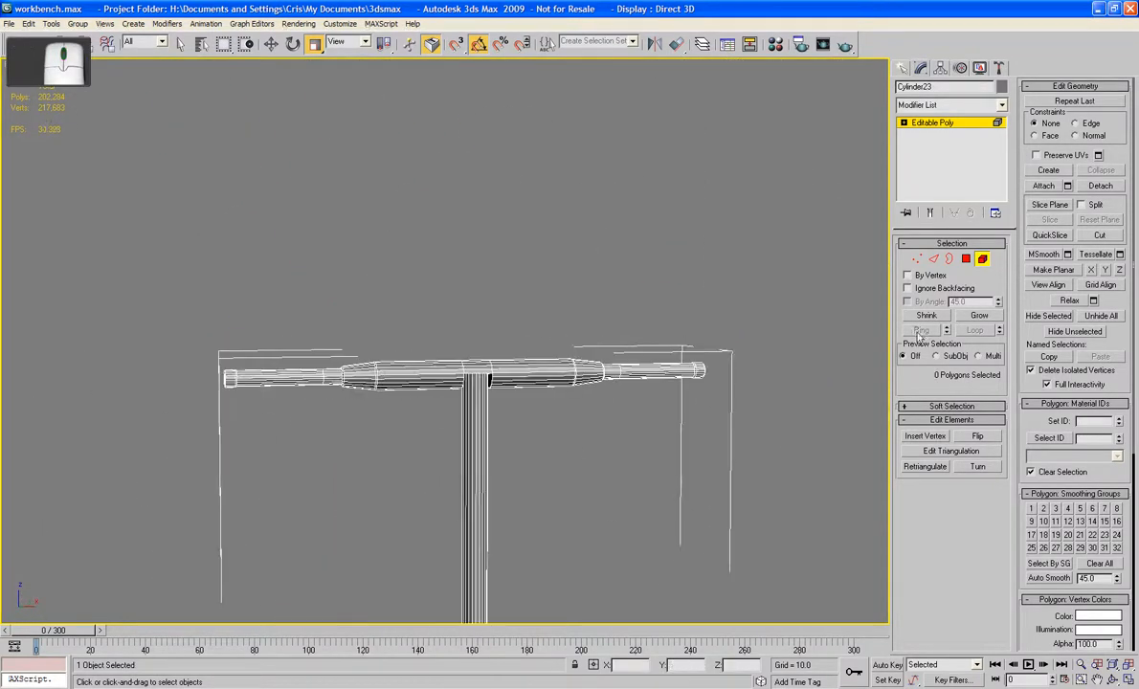
click(982, 259)
middle_drag(675, 371, 674, 235)
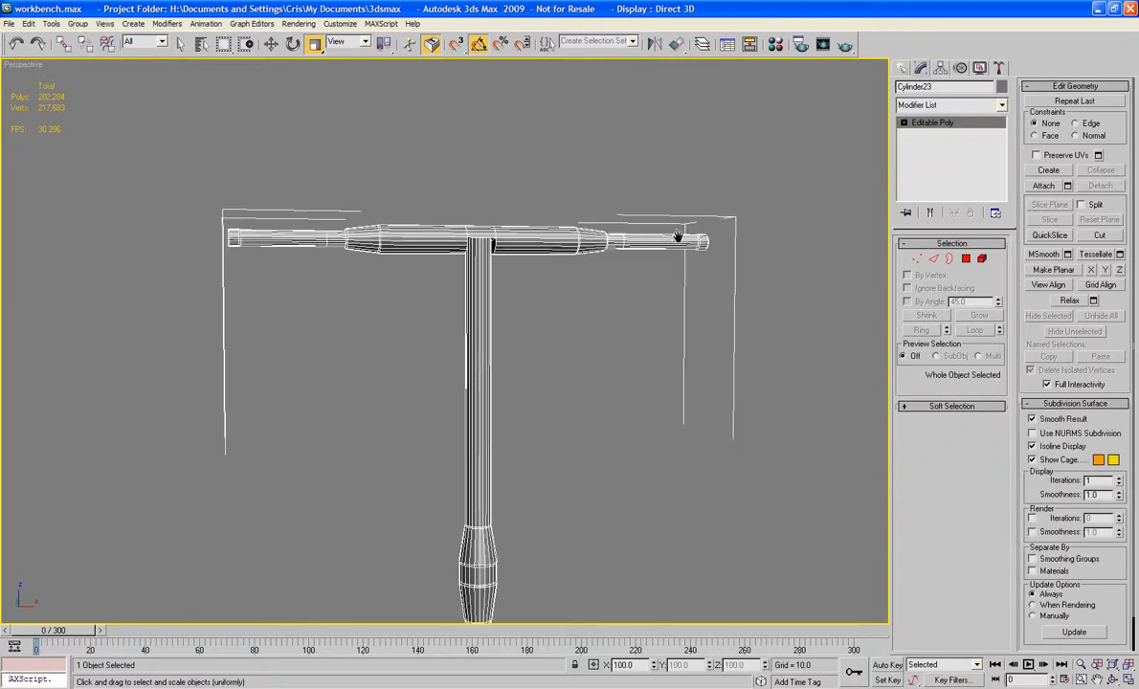
Step: Select the vertical edges of the pole's section above the knob and connect them with 6 segments
scroll(680, 303, down, 4)
alt+middle_drag(683, 308, 581, 314)
scroll(654, 276, up, 5)
scroll(553, 363, down, 5)
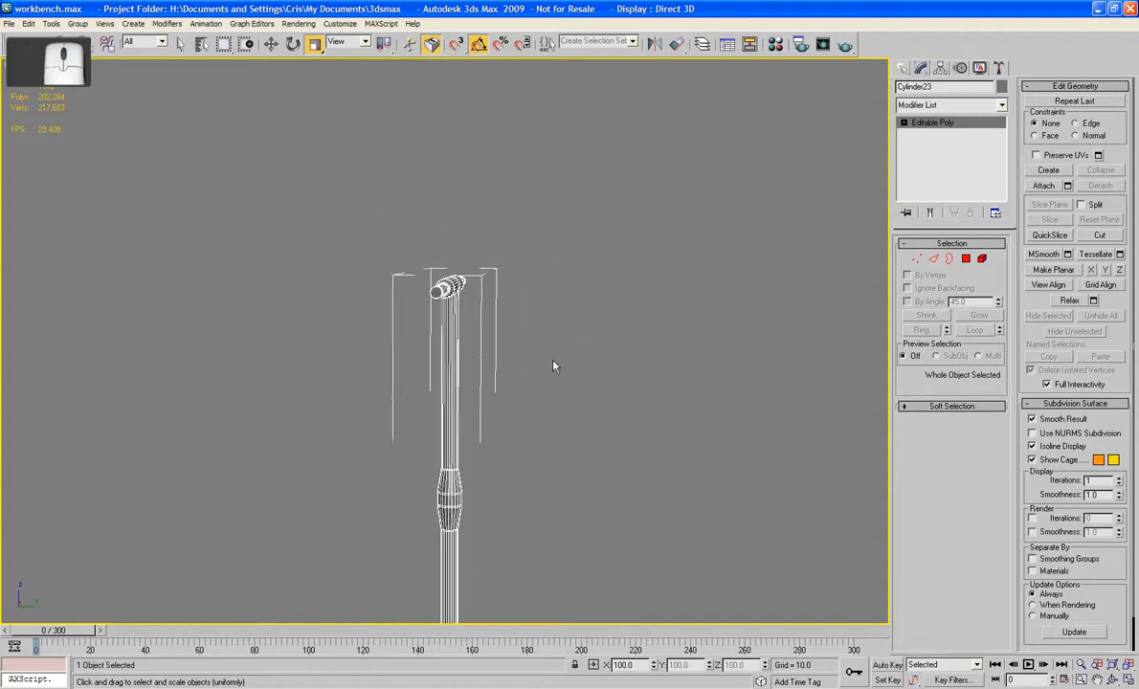
scroll(552, 364, up, 3)
middle_drag(585, 361, 683, 317)
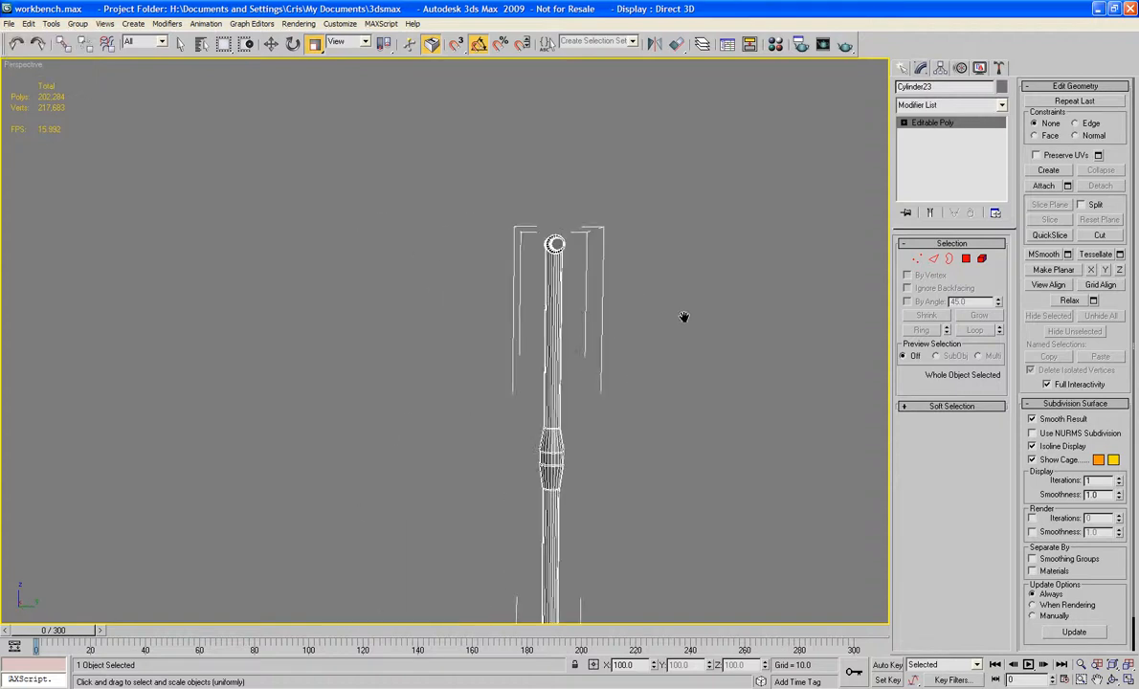
click(933, 259)
drag(661, 318, 461, 330)
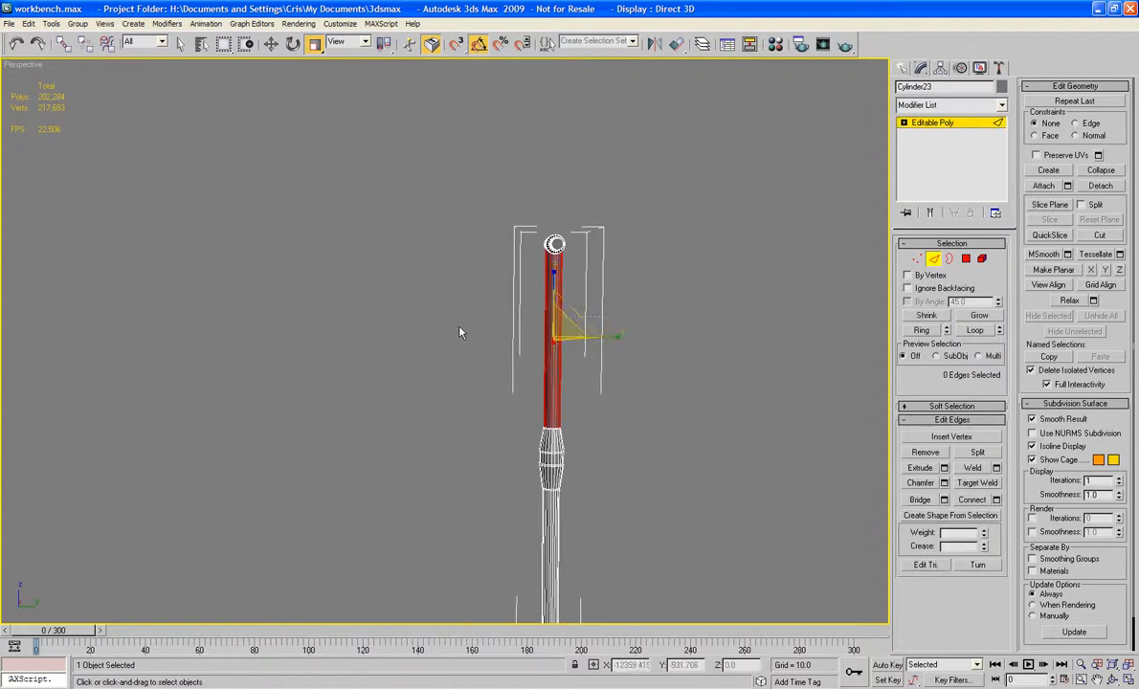
click(995, 500)
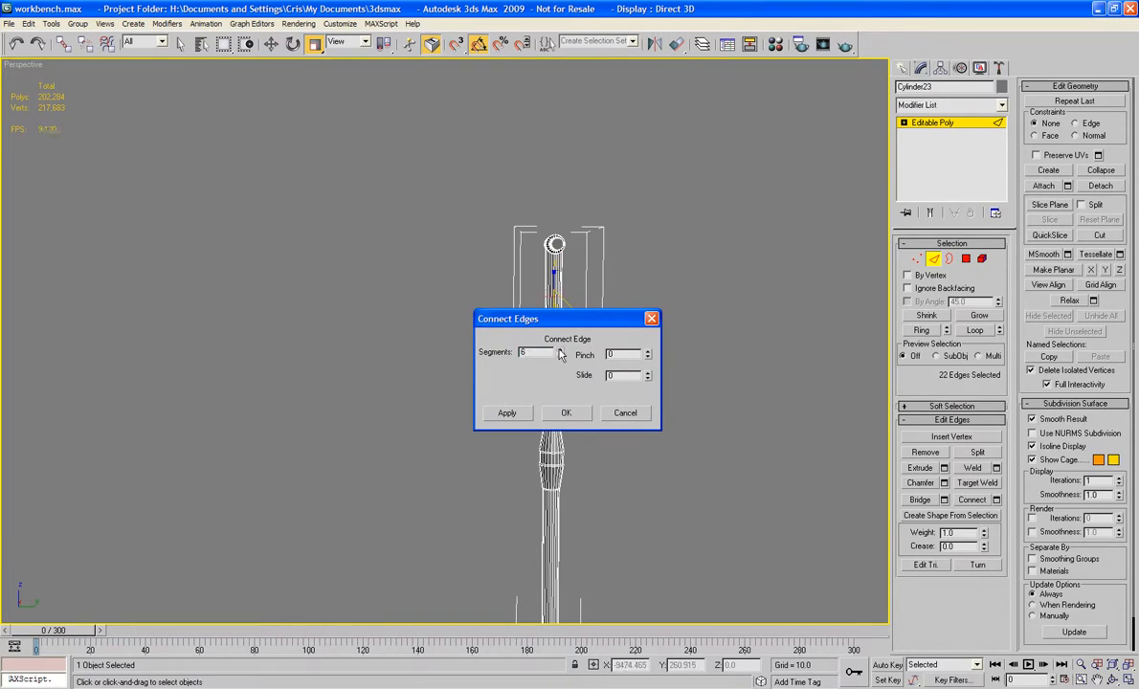
click(569, 411)
Step: Select the vertical edges of the pole's section below the knob and connect them with 6 segments
middle_drag(608, 478, 658, 443)
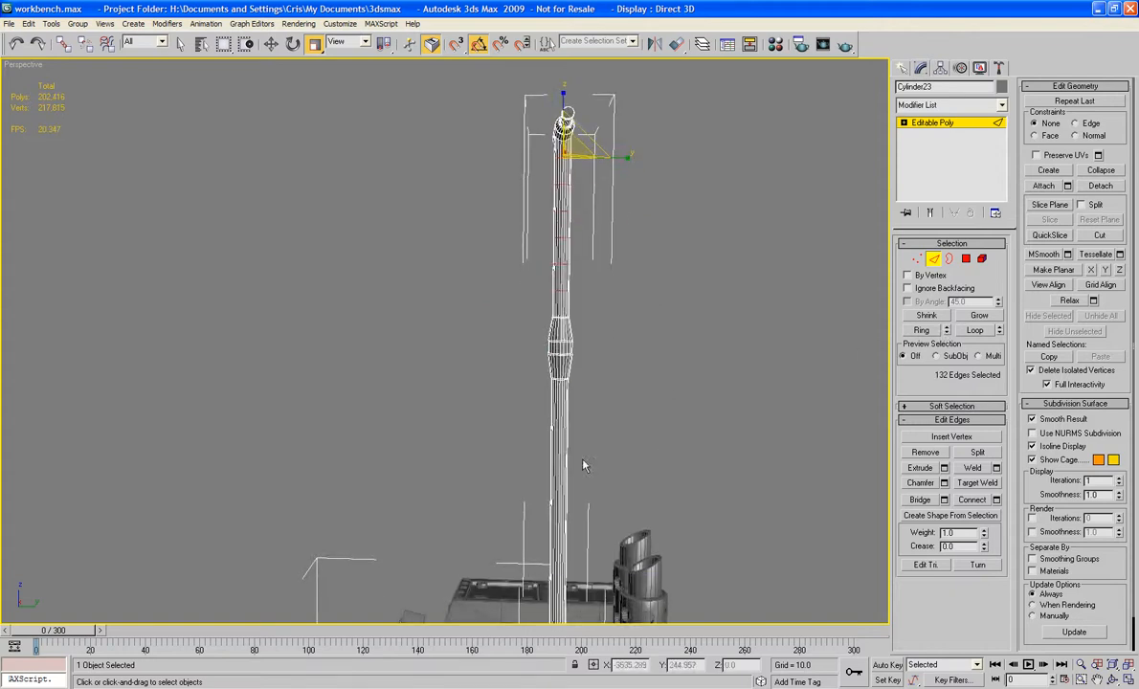
key(ctrl+z)
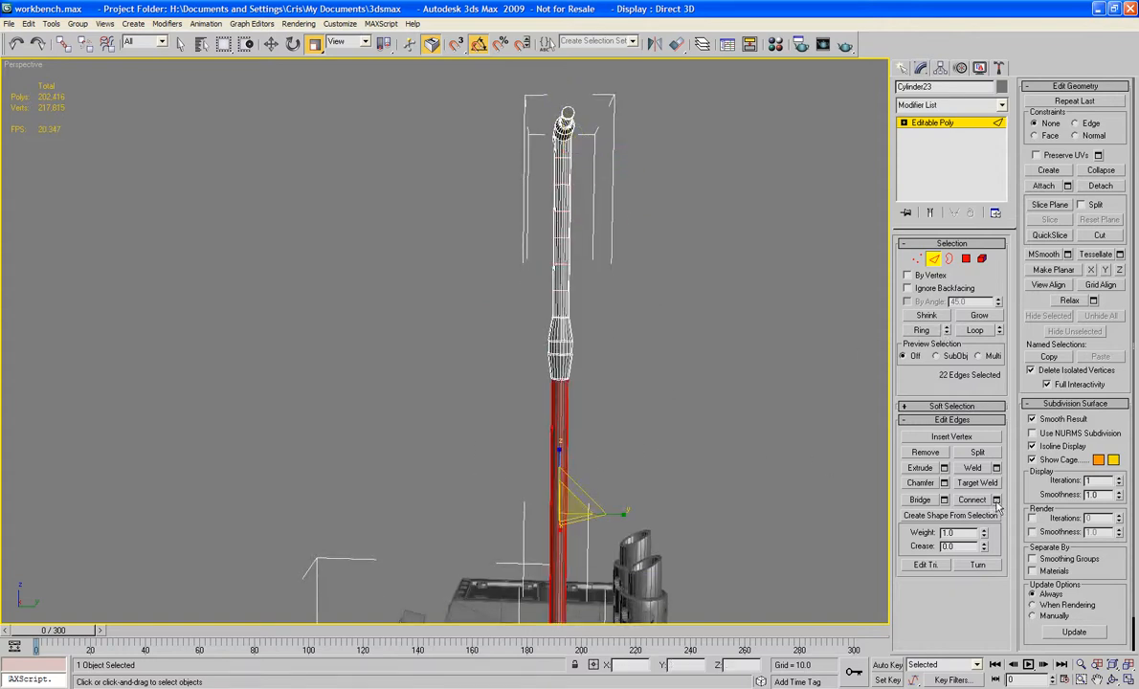
click(996, 501)
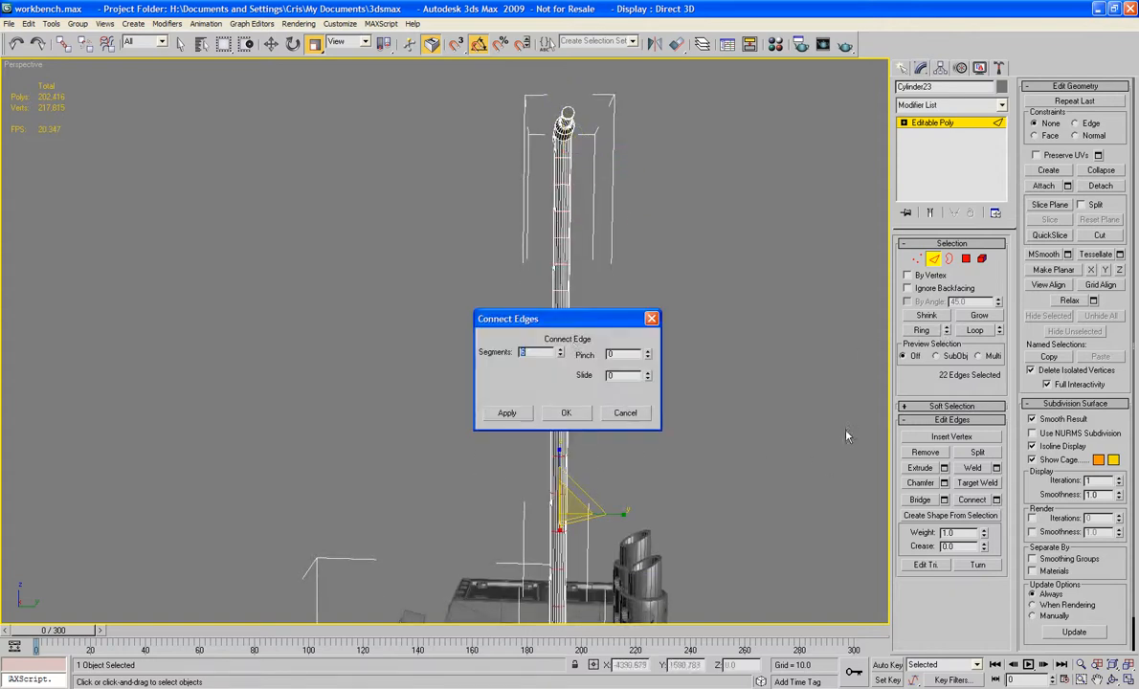
click(566, 412)
Step: Select the crossbar and pole polygons and grow the selection down to the flared base, leaving the base unselected
scroll(742, 318, down, 3)
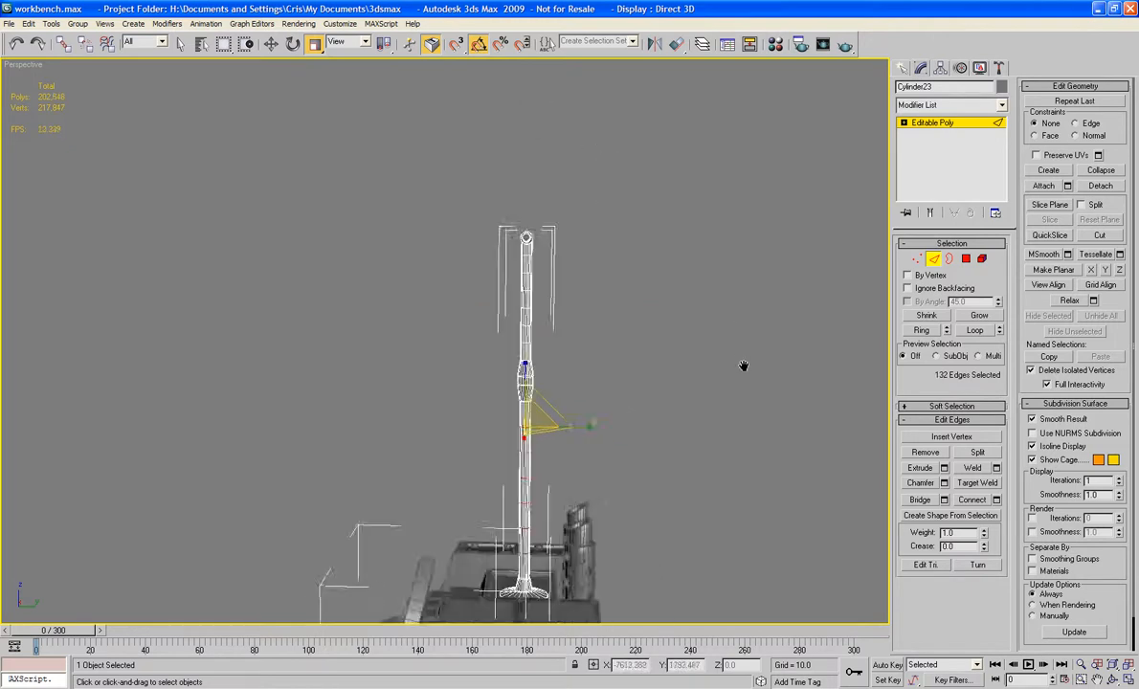
alt+middle_drag(745, 367, 668, 353)
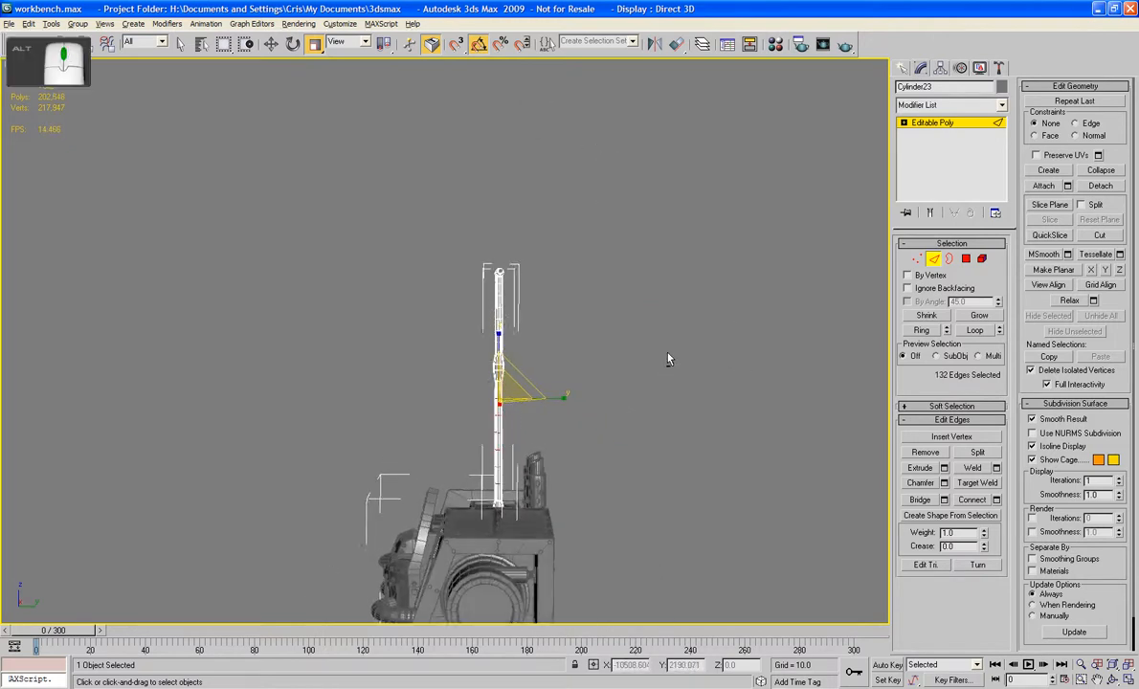
click(965, 261)
drag(704, 203, 422, 455)
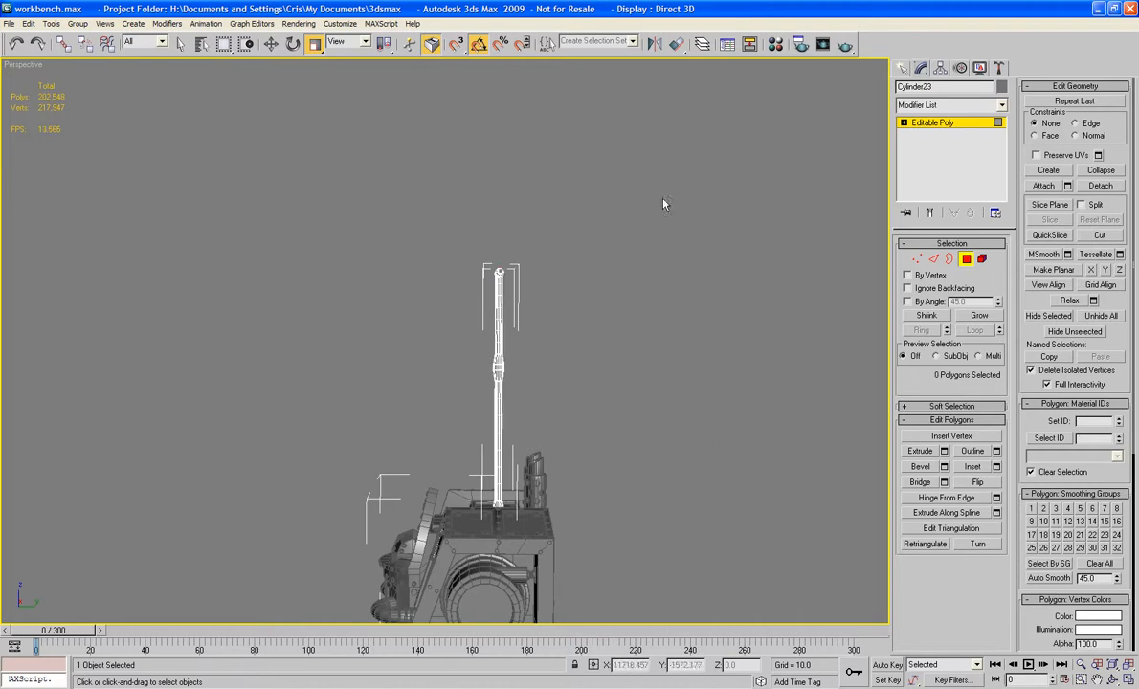
drag(668, 200, 388, 456)
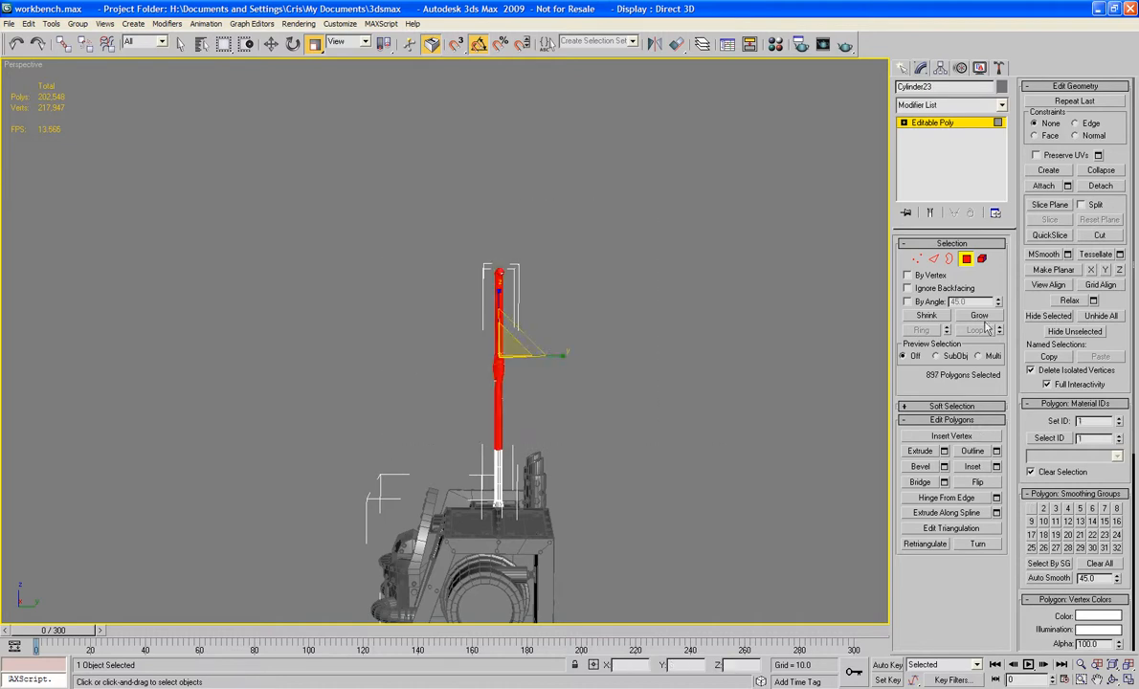
click(984, 317)
click(986, 320)
alt+middle_drag(661, 335, 602, 205)
scroll(674, 338, up, 3)
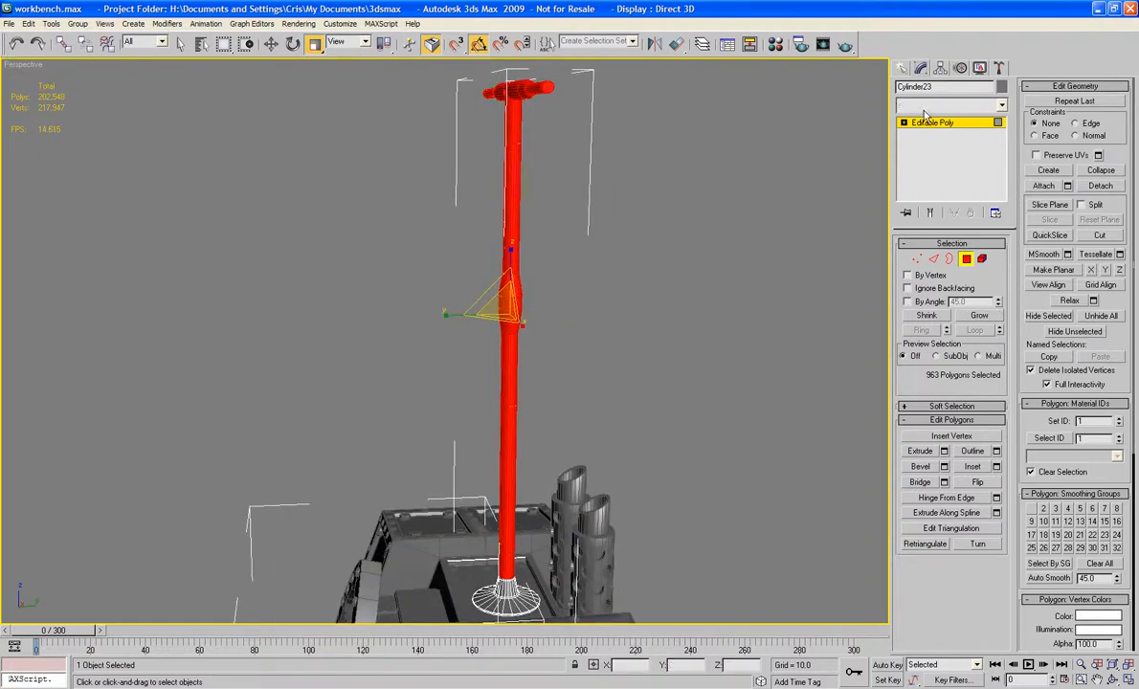
Step: Apply an FFD 3x3x3 modifier to the selected pole and crossbar polygons
click(927, 105)
key(f)
key(f)
key(f)
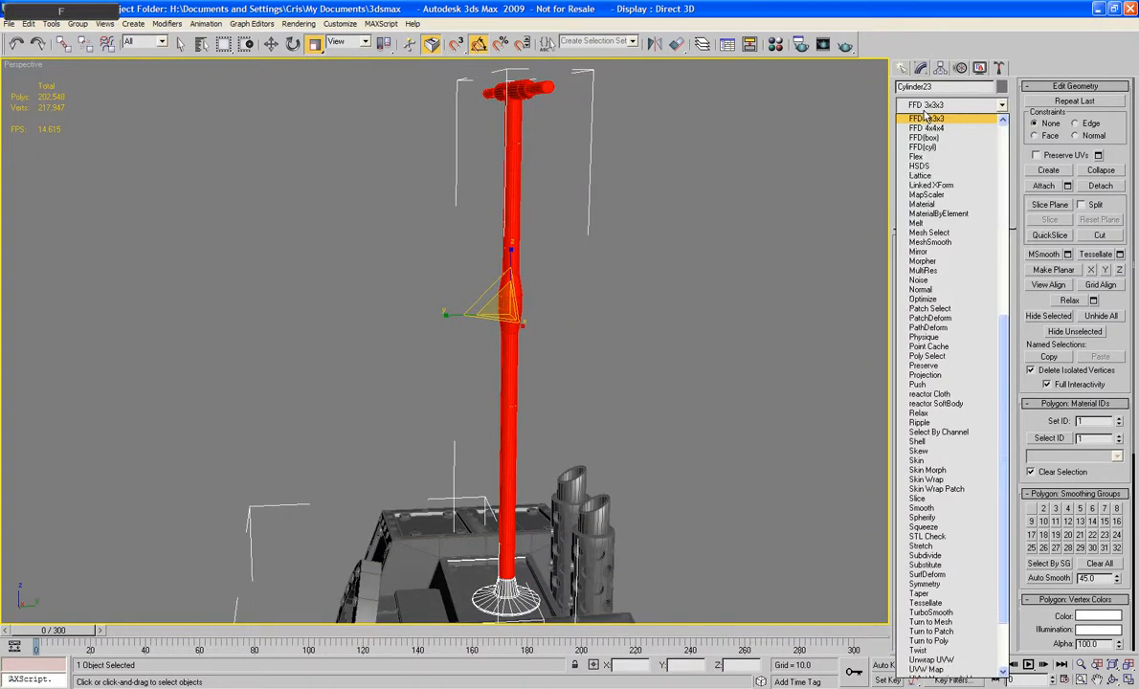
key(Return)
Step: In the left view, select the FFD lattice's middle row of control points and rotate it -10 degrees about Z
scroll(652, 362, down, 5)
alt+middle_drag(652, 361, 615, 357)
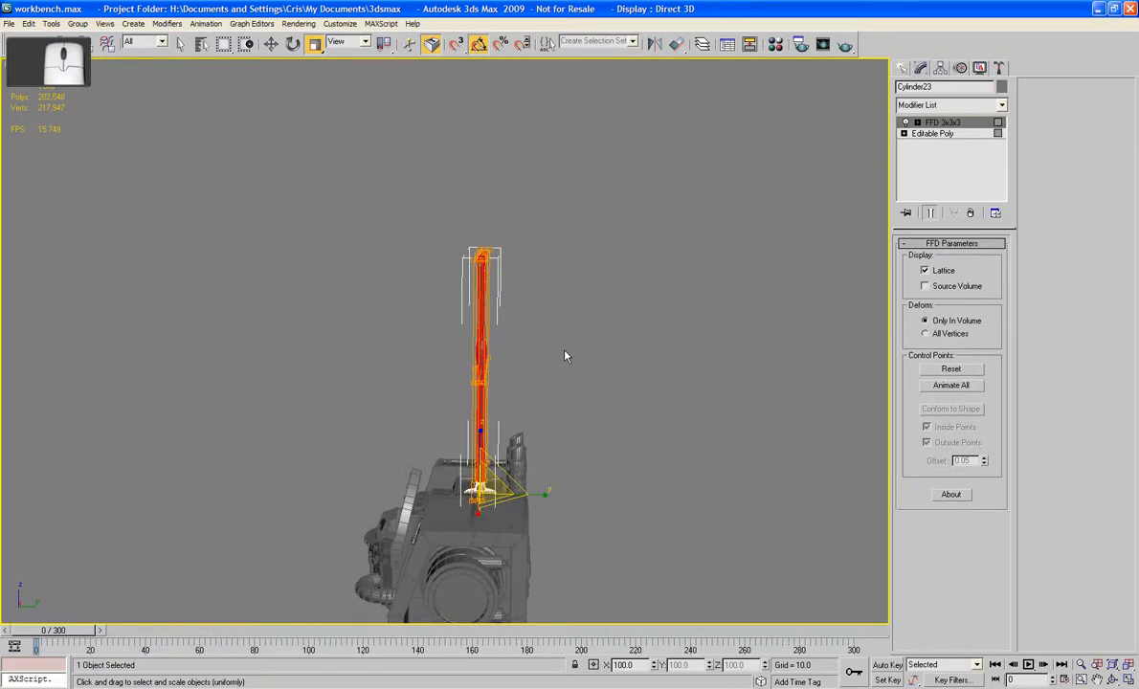
key(l)
key(z)
middle_drag(523, 362, 519, 304)
scroll(516, 240, down, 2)
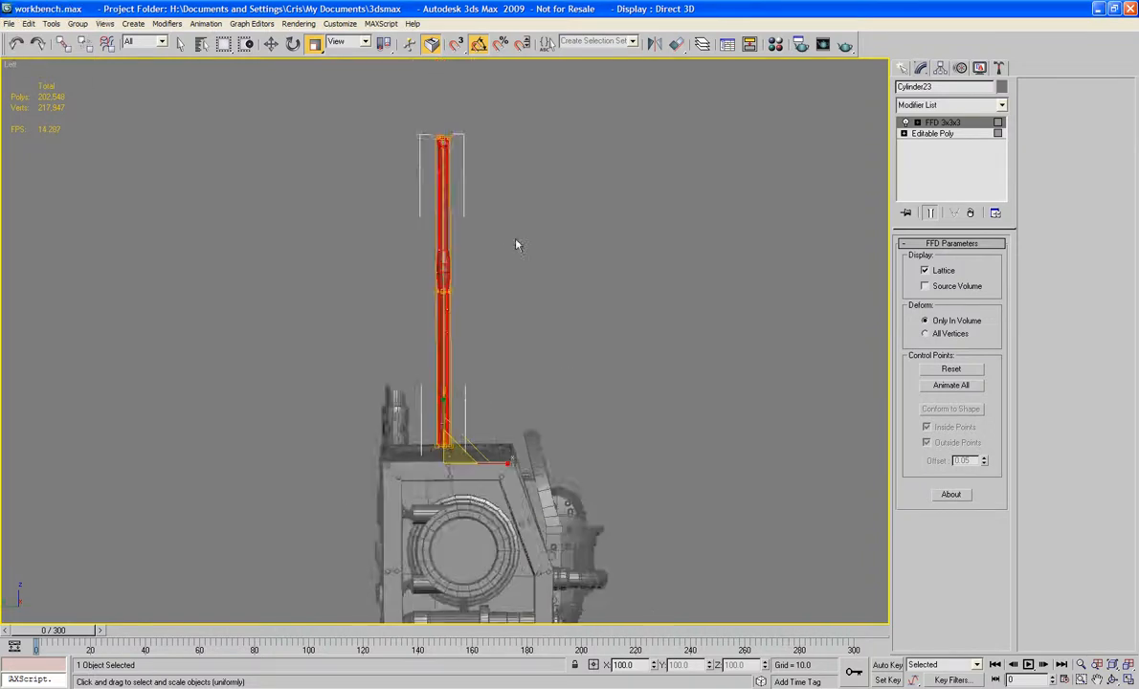
scroll(515, 241, down, 1)
middle_drag(515, 240, 502, 265)
scroll(502, 266, up, 2)
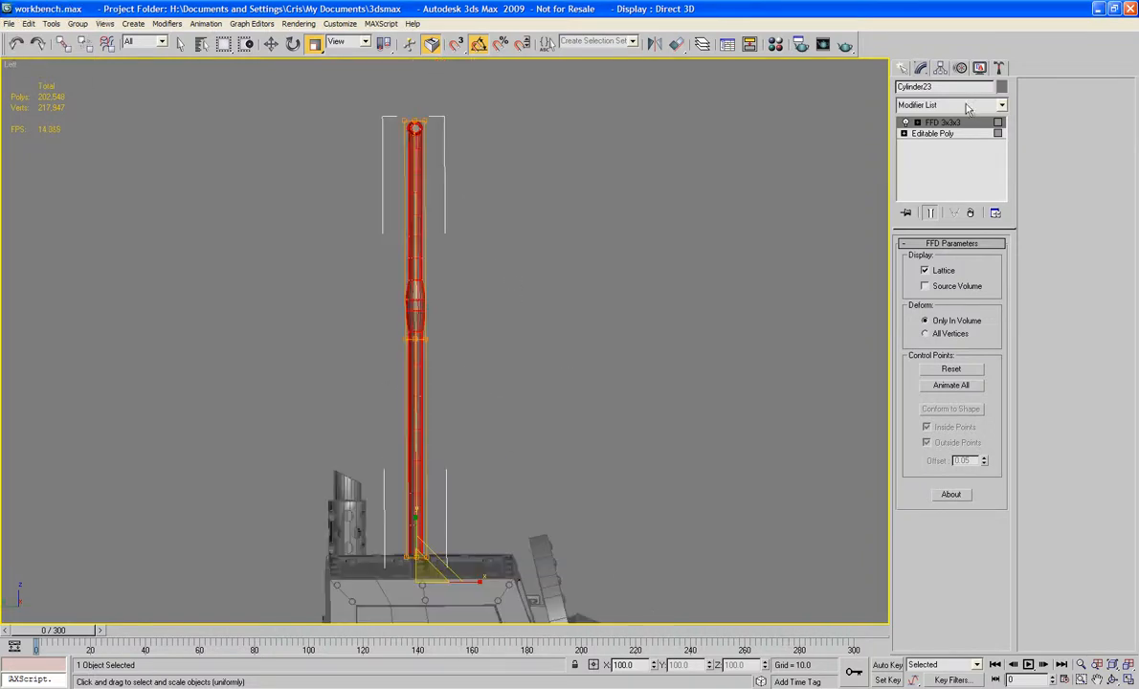
click(942, 123)
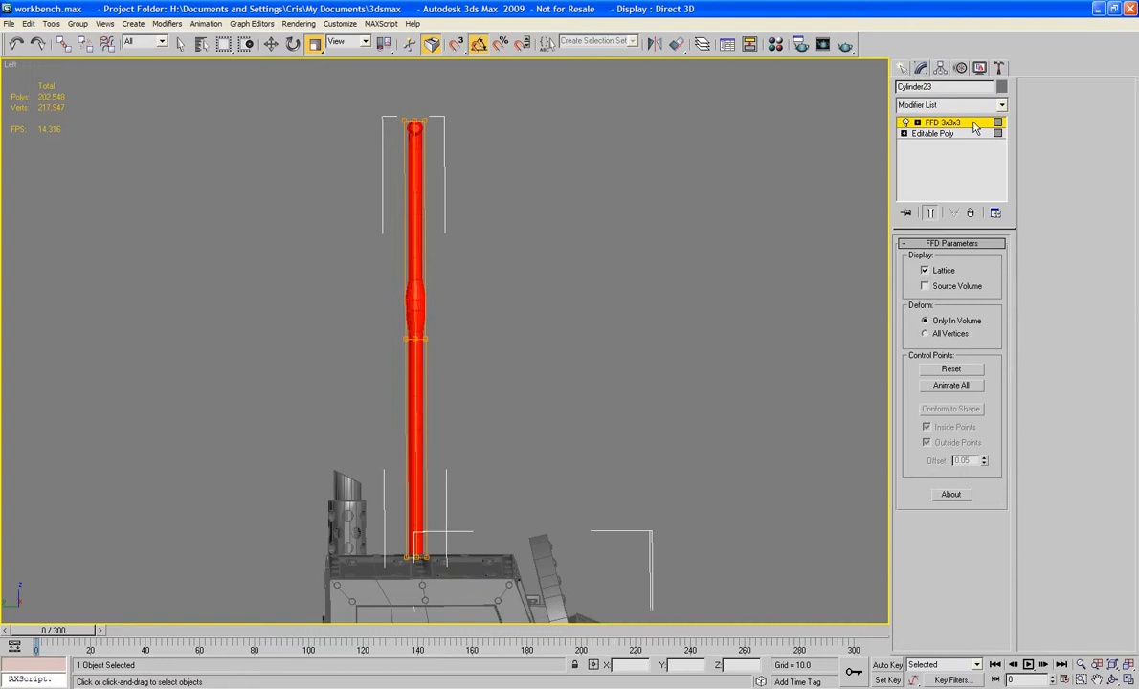
click(272, 44)
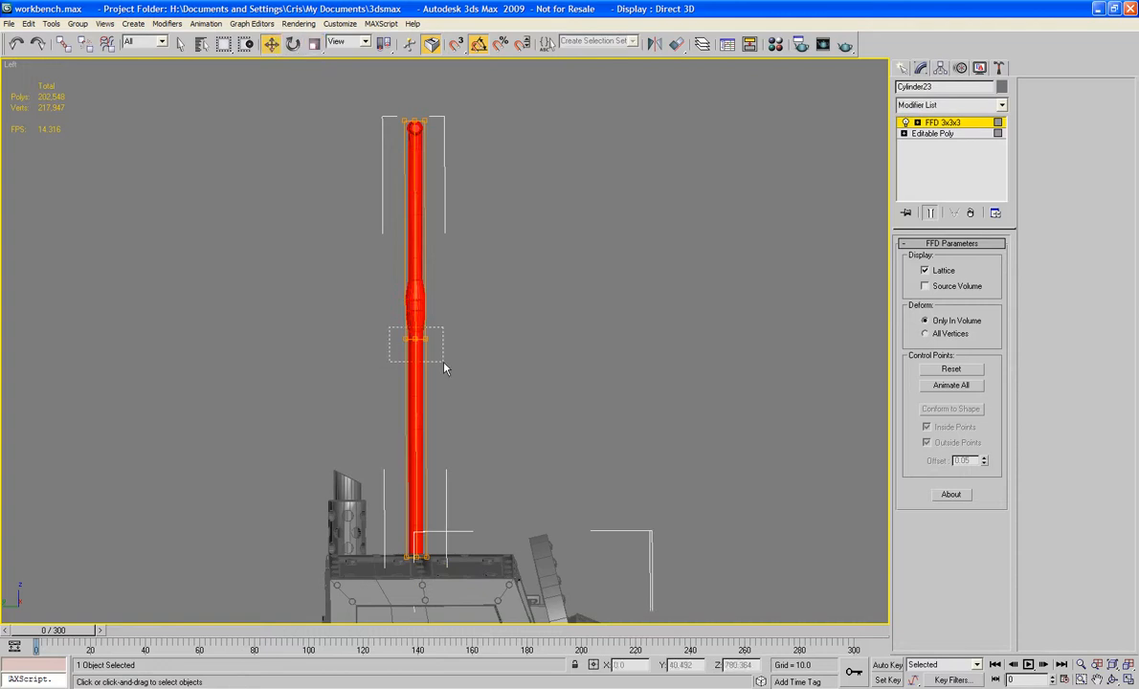
drag(444, 367, 444, 366)
click(293, 44)
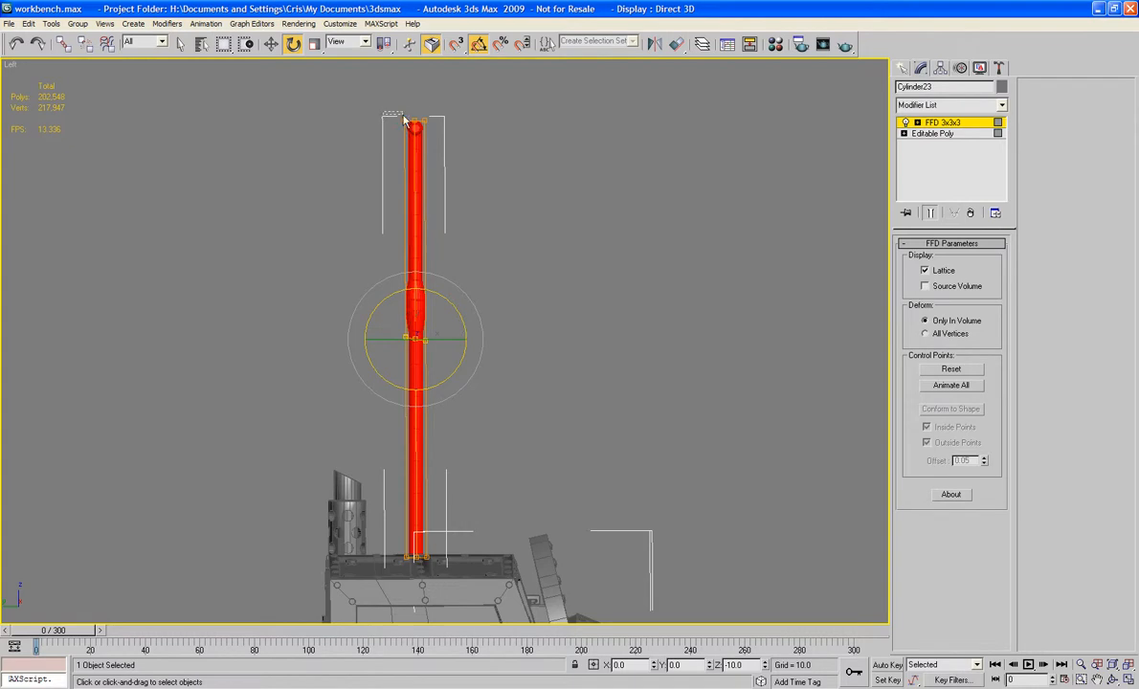
Step: Rotate the lattice's top row of control points -20 degrees about Z and move it about 64 units in X and -21 in Y
drag(441, 147, 442, 149)
drag(459, 96, 465, 104)
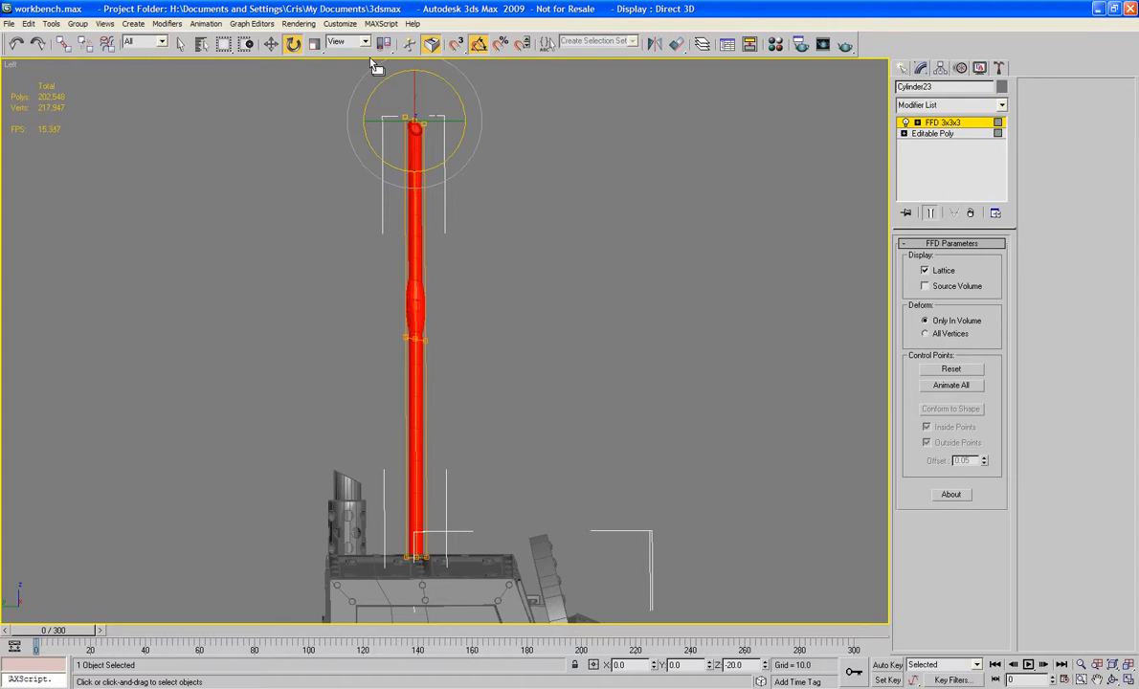
click(271, 44)
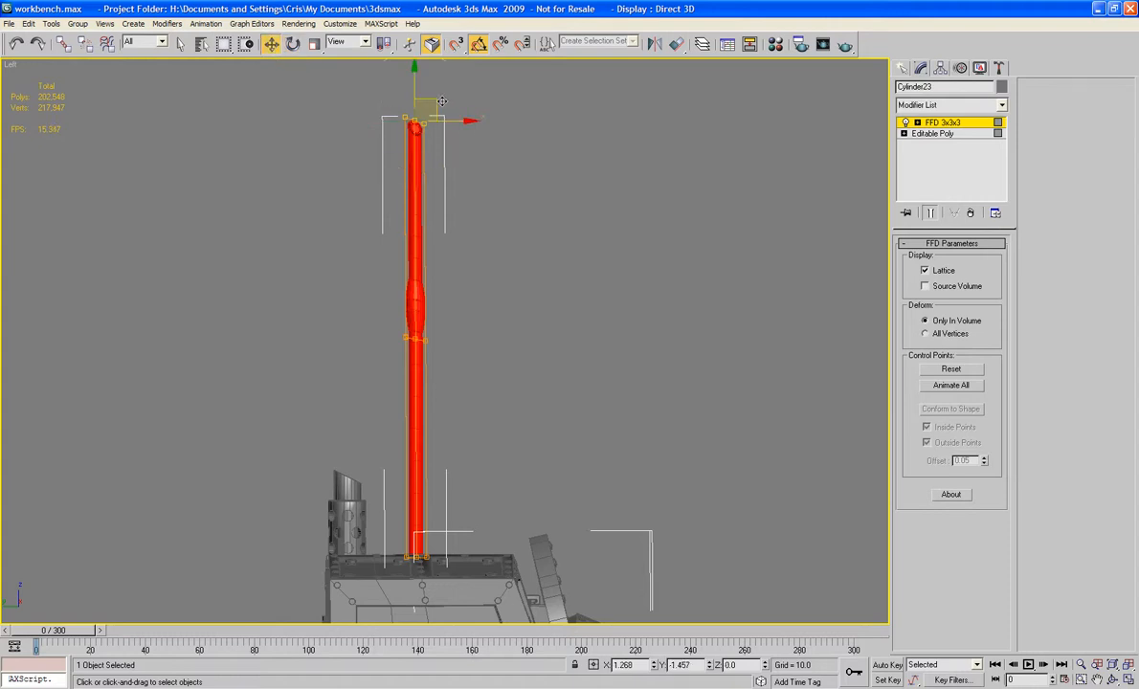
drag(446, 105, 511, 120)
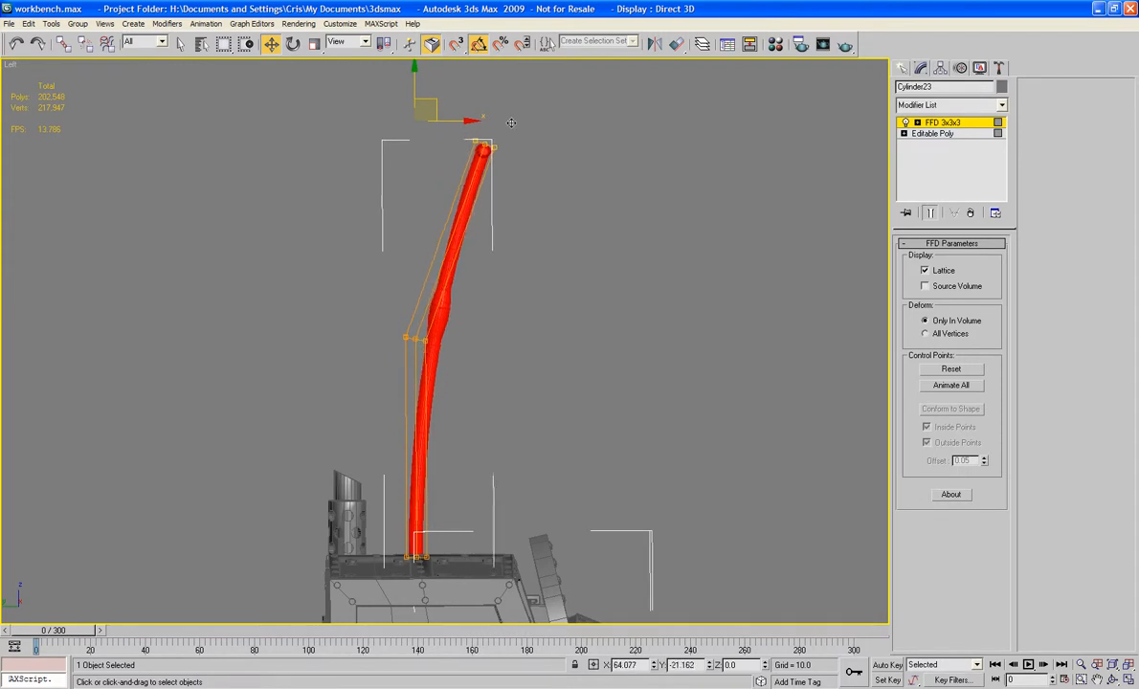
Step: Move the lattice's middle row of control points about -6.1 units in X to smooth the pole's bend
drag(448, 370, 445, 326)
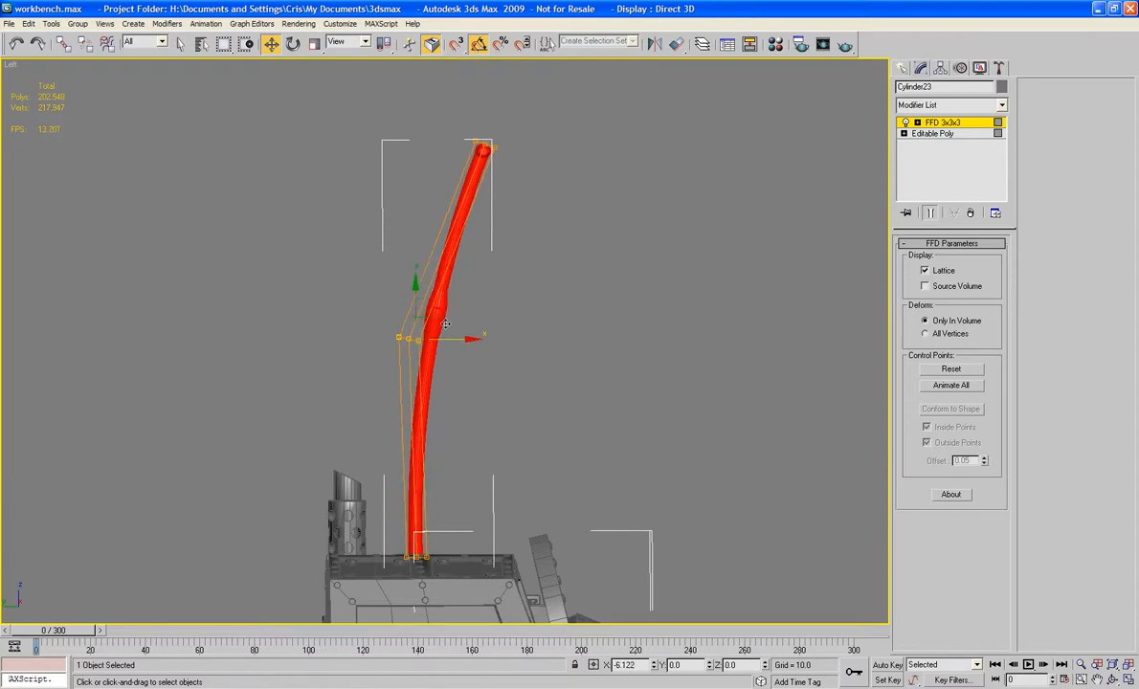
click(590, 304)
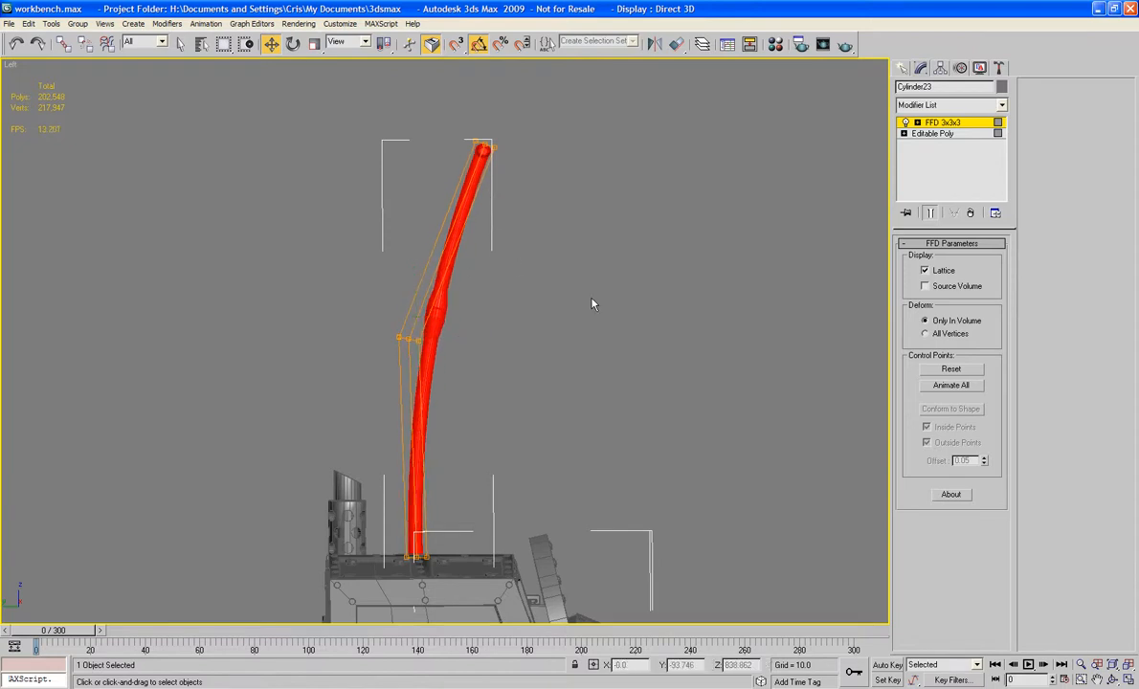
Step: Leave control point editing and convert the bent pole to an editable poly
key(f)
key(z)
alt+middle_drag(481, 330, 443, 375)
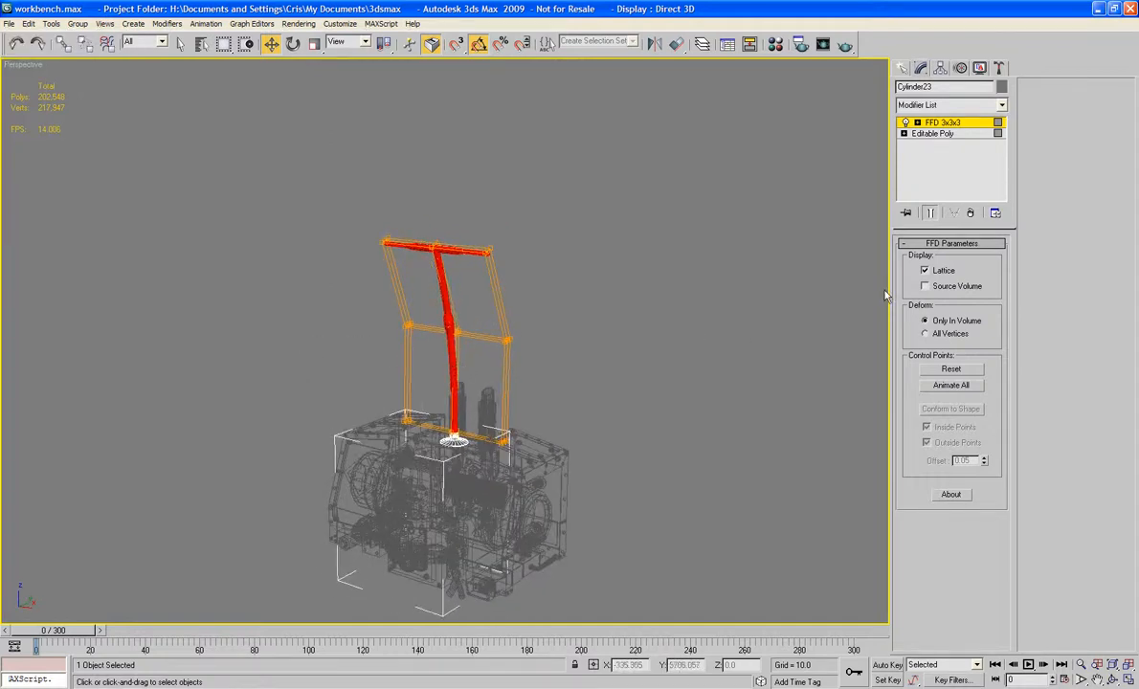
click(957, 128)
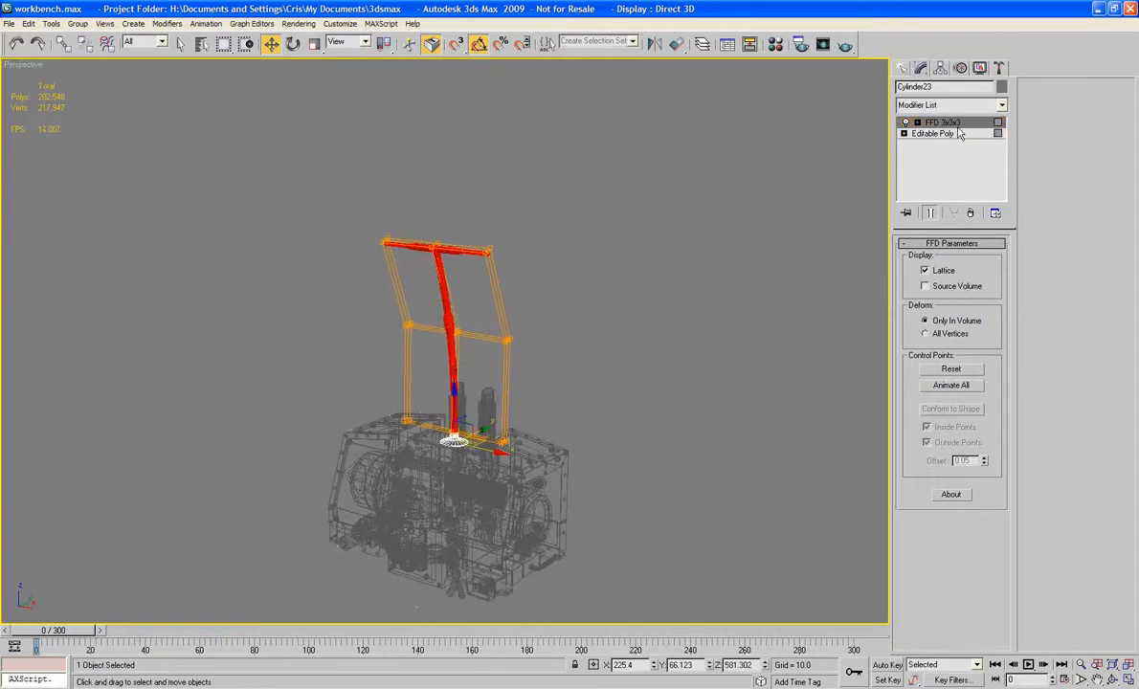
right_click(454, 353)
mouse_move(483, 478)
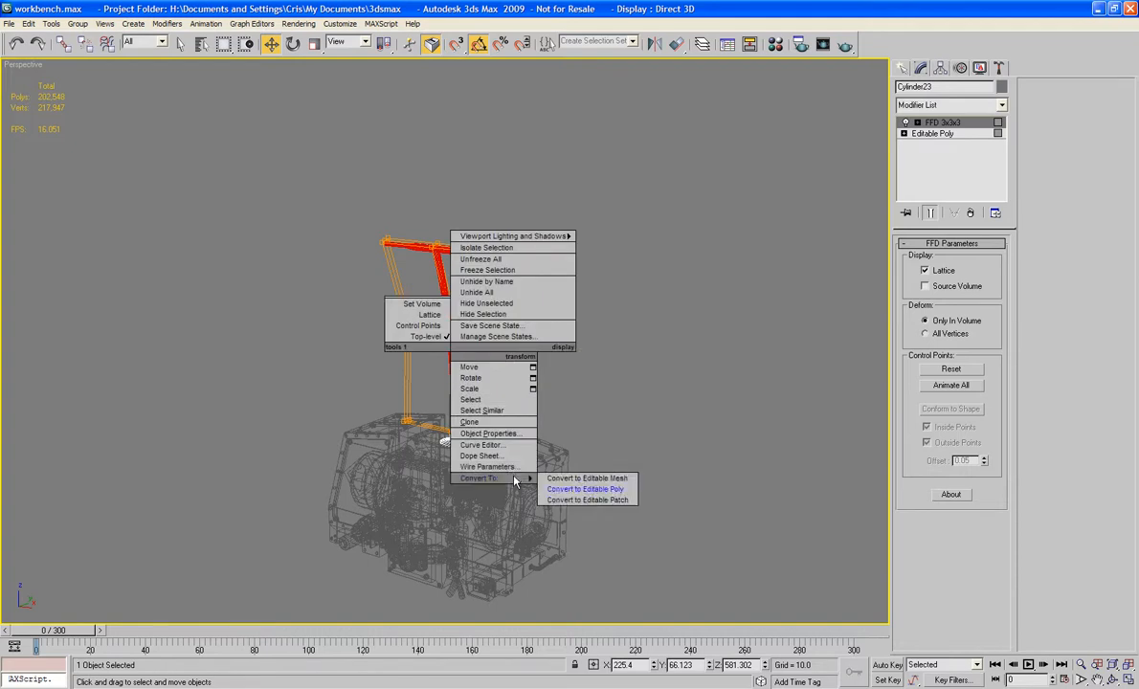
click(583, 489)
Step: Display the model shaded without edge lines, deselect the pole and examine its bend and crossbar from several angles
key(F4)
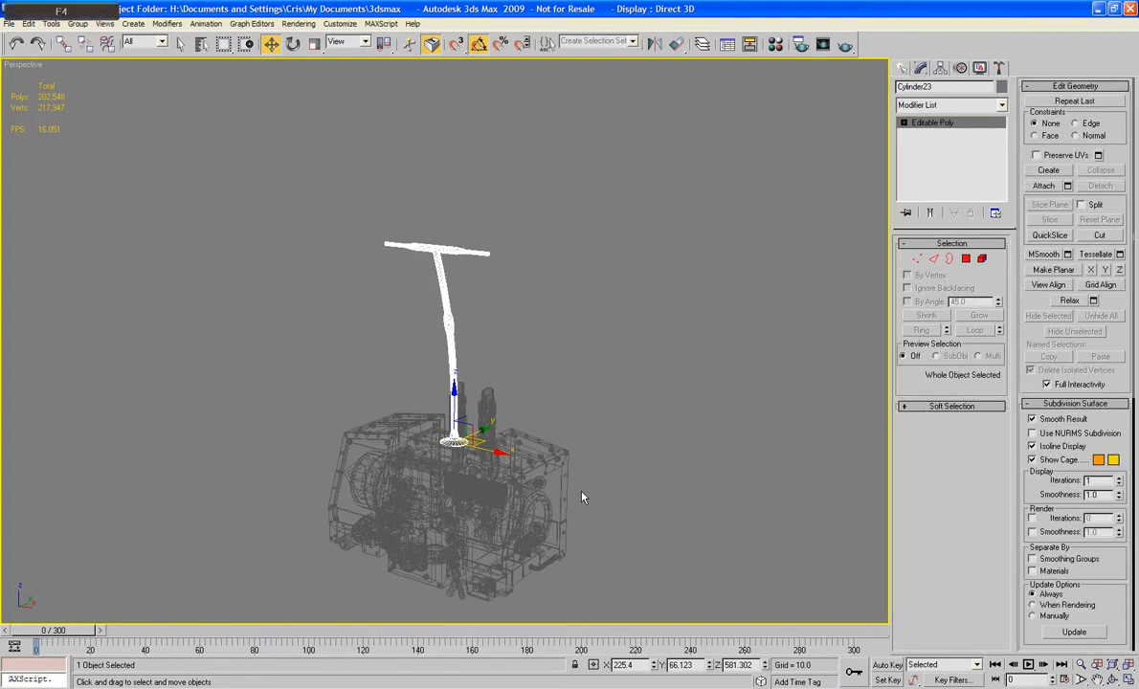
key(F3)
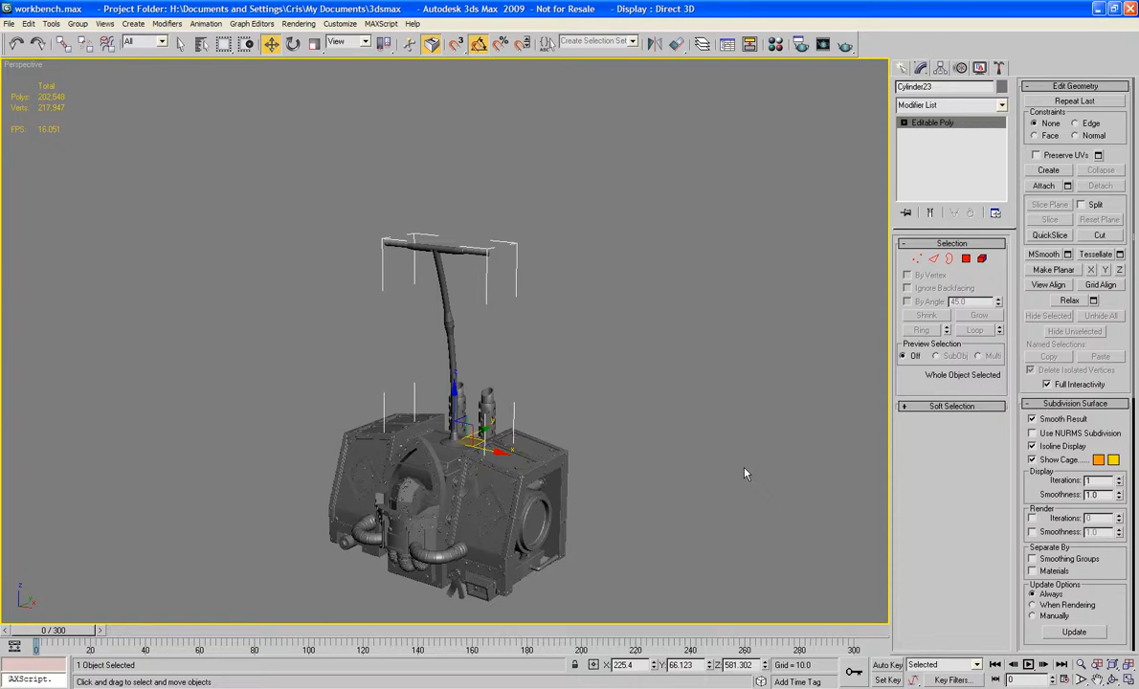
click(745, 470)
alt+middle_drag(542, 419, 579, 486)
scroll(567, 426, up, 3)
scroll(572, 402, up, 3)
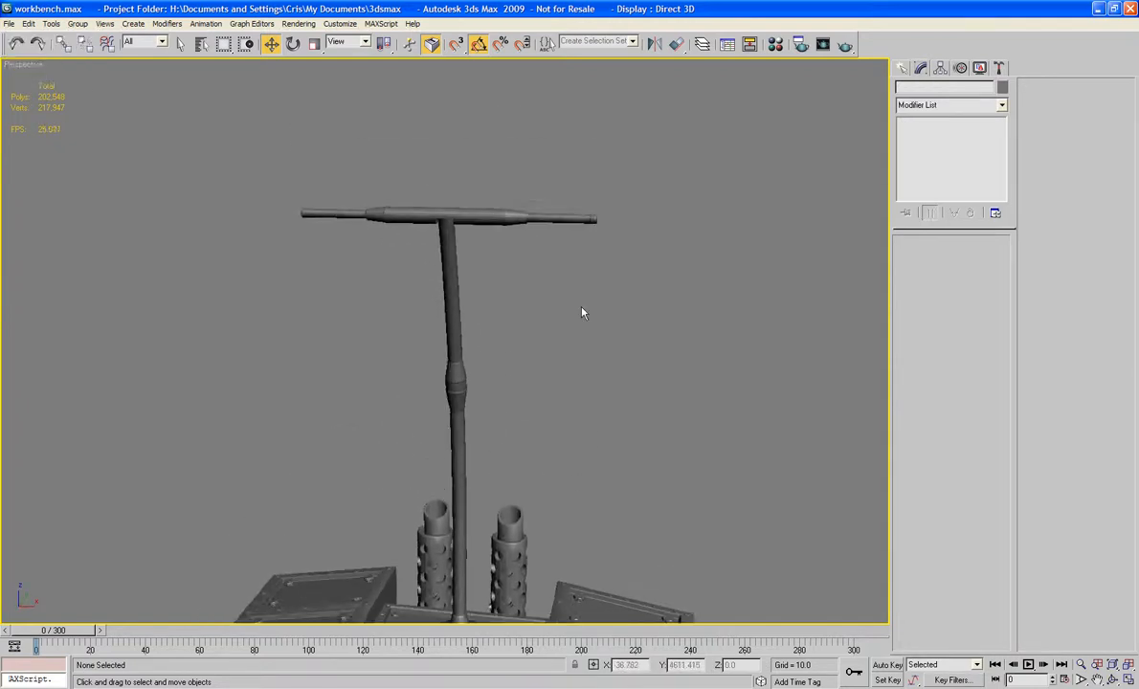
alt+middle_drag(577, 279, 498, 377)
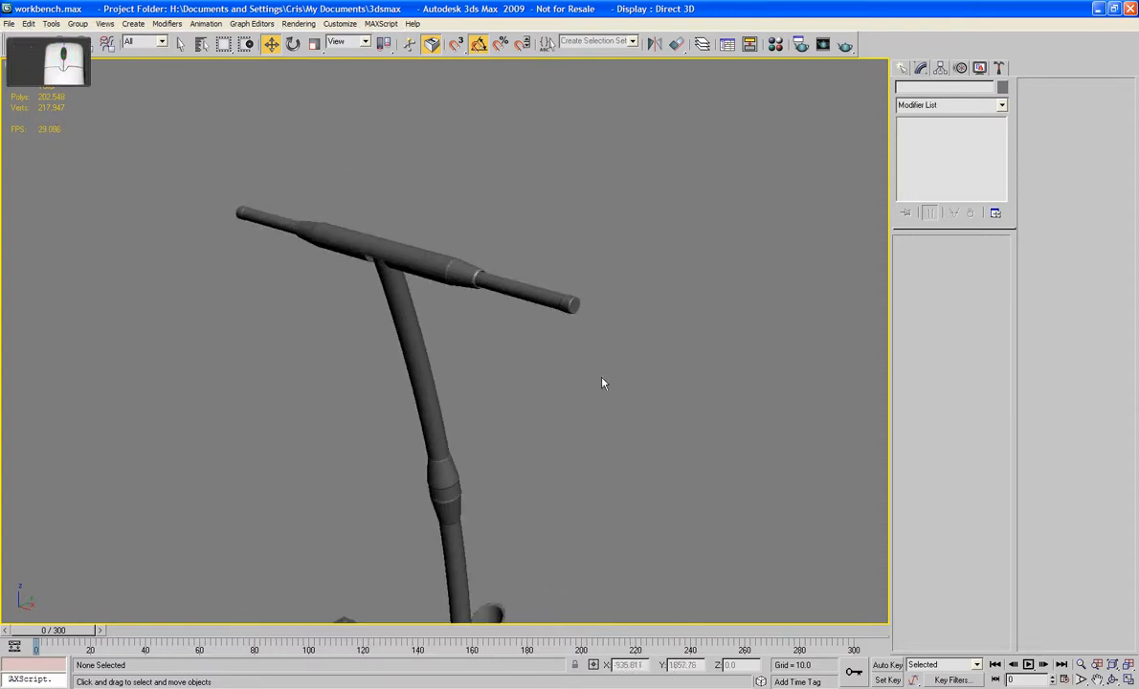
Step: Draw a circle spline with a radius of about 9.4 beside the crossbar's end in the left view
alt+middle_drag(704, 209, 730, 202)
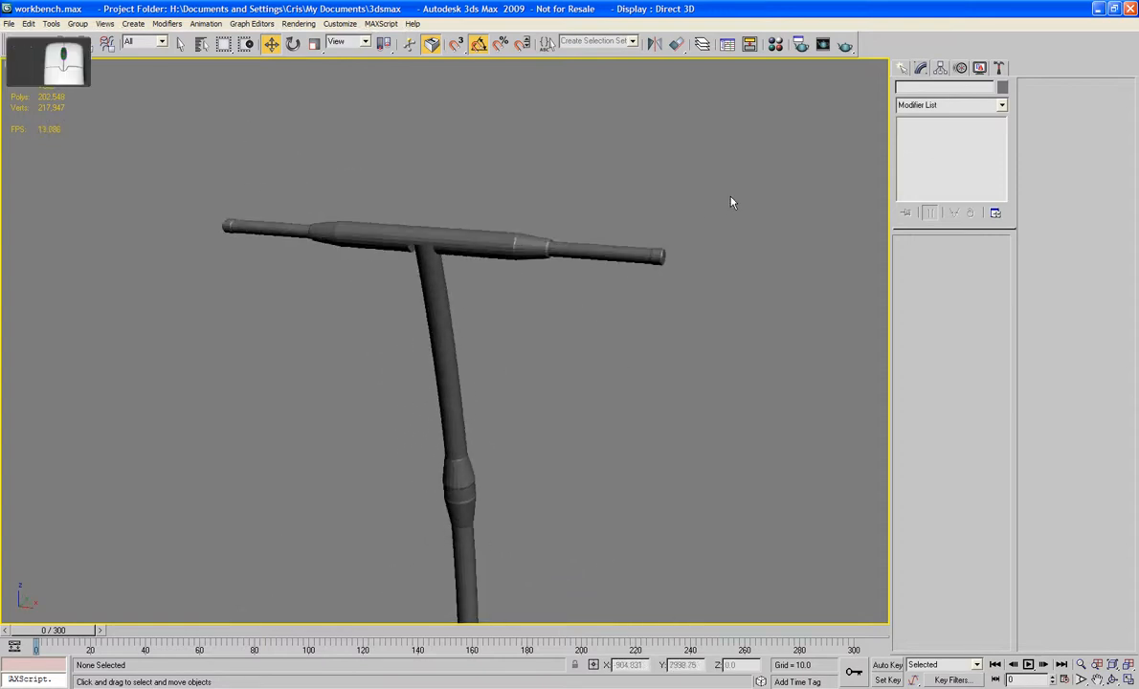
key(l)
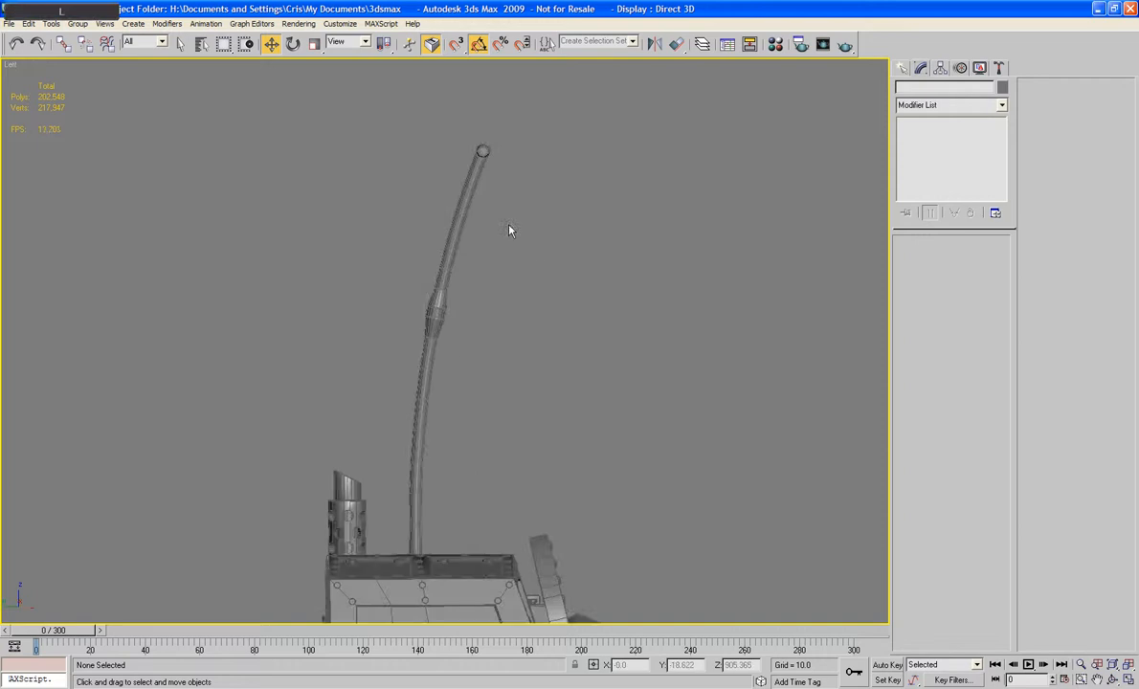
middle_drag(509, 230, 465, 287)
click(904, 68)
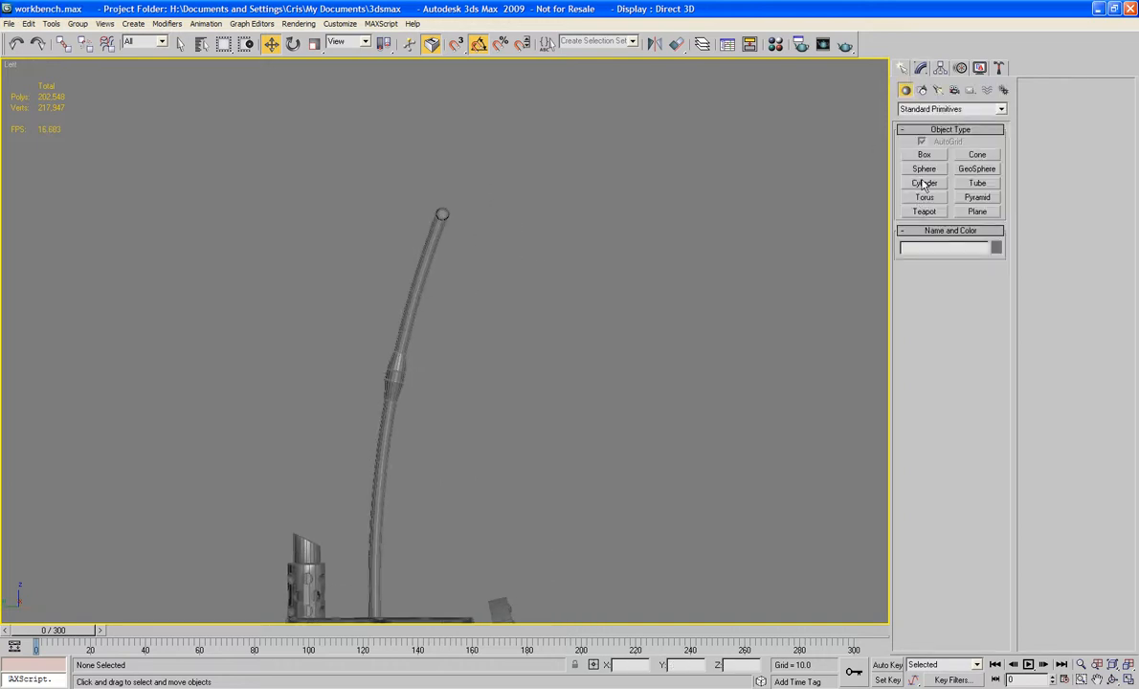
click(922, 90)
click(931, 181)
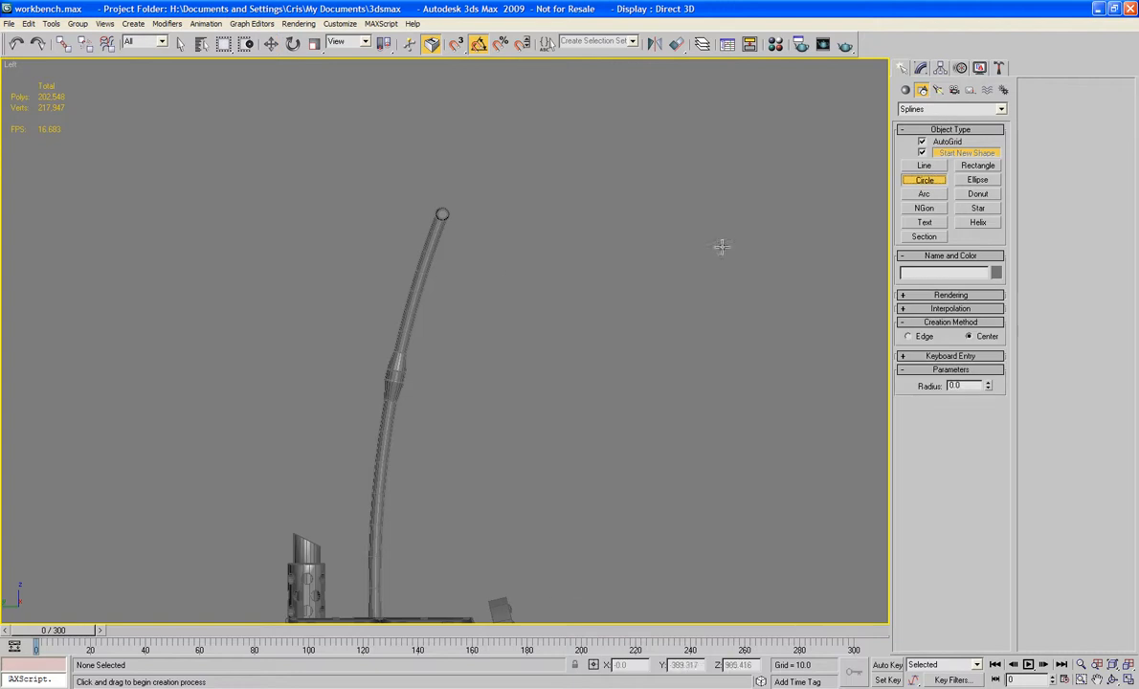
key(p)
click(473, 227)
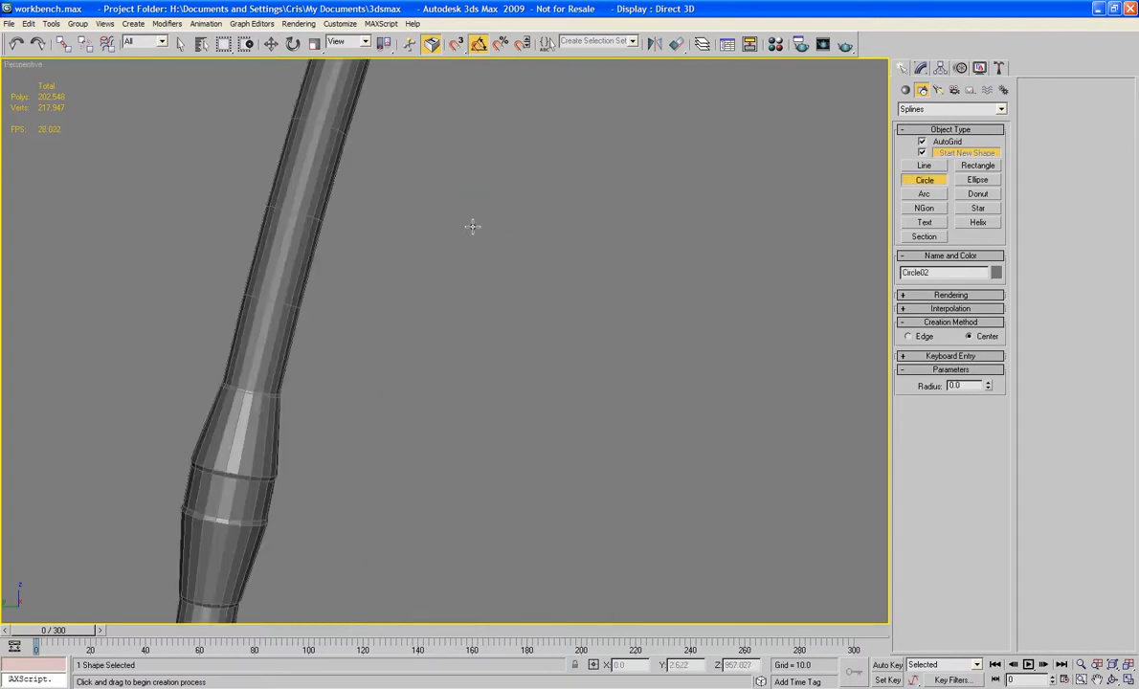
scroll(473, 226, down, 5)
scroll(473, 227, down, 2)
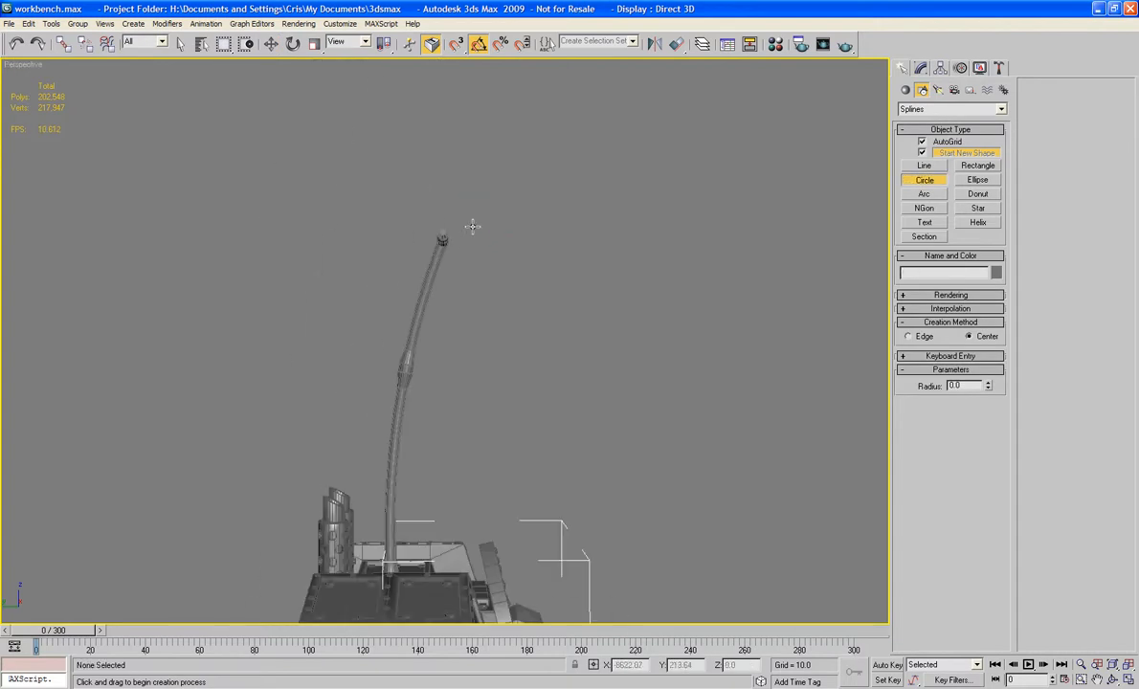
key(l)
scroll(473, 227, up, 8)
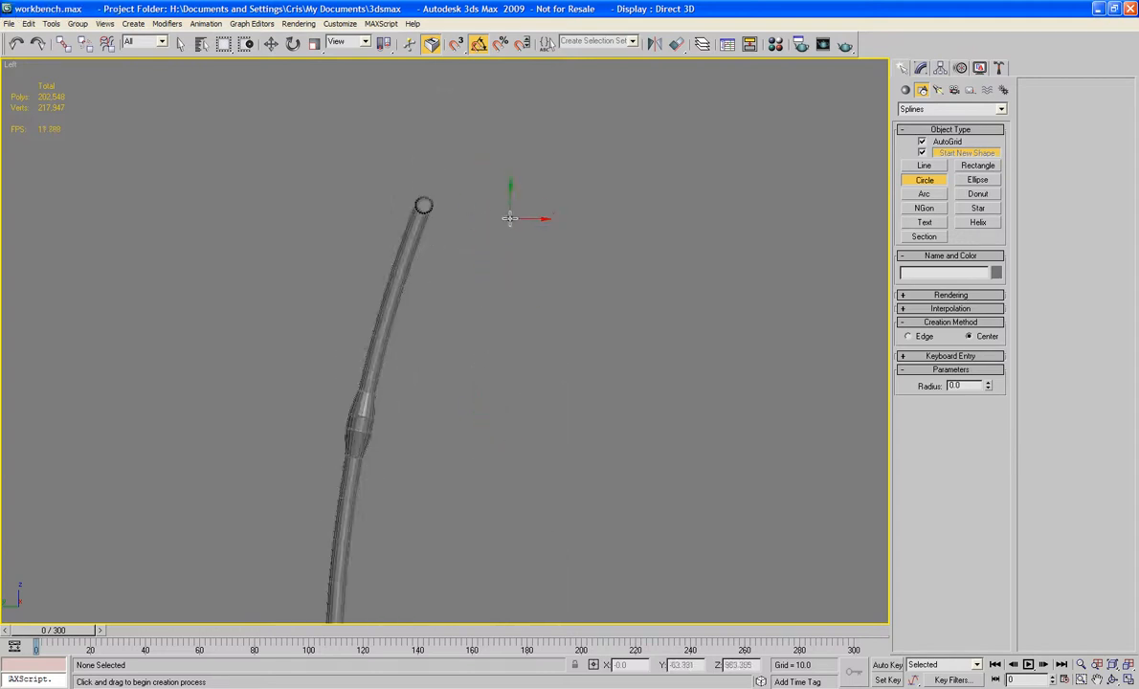
drag(499, 208, 502, 221)
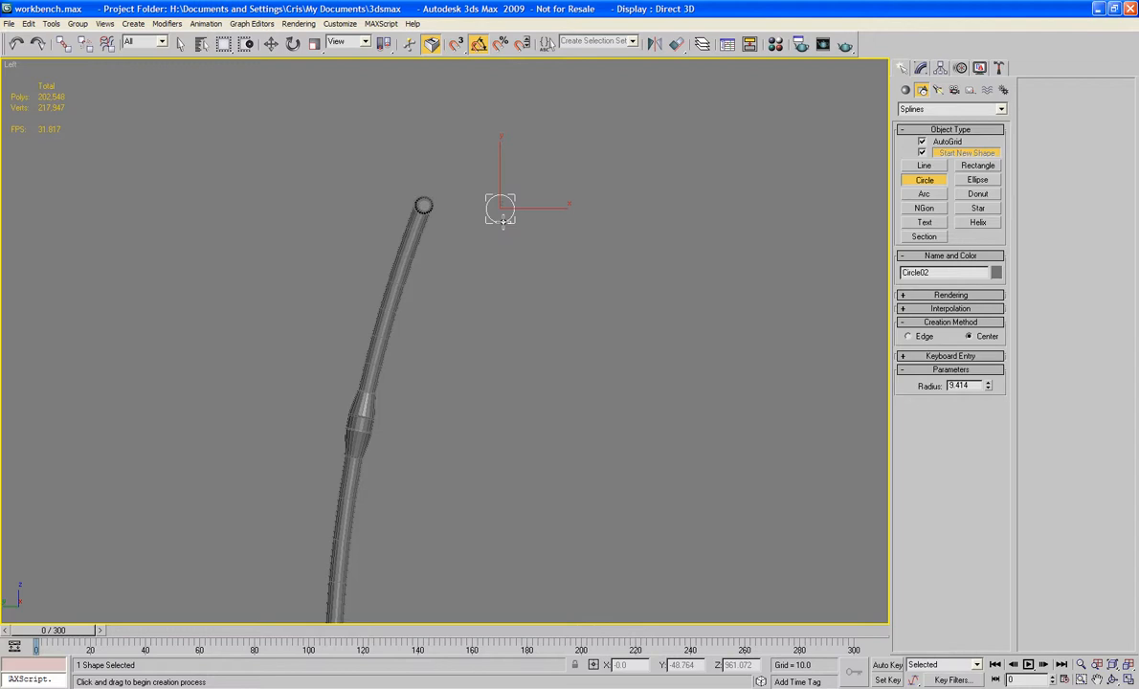
Step: Make the circle a solid ring by enabling it in the renderer and viewport with a radial thickness of 2.13
scroll(673, 251, up, 2)
click(923, 297)
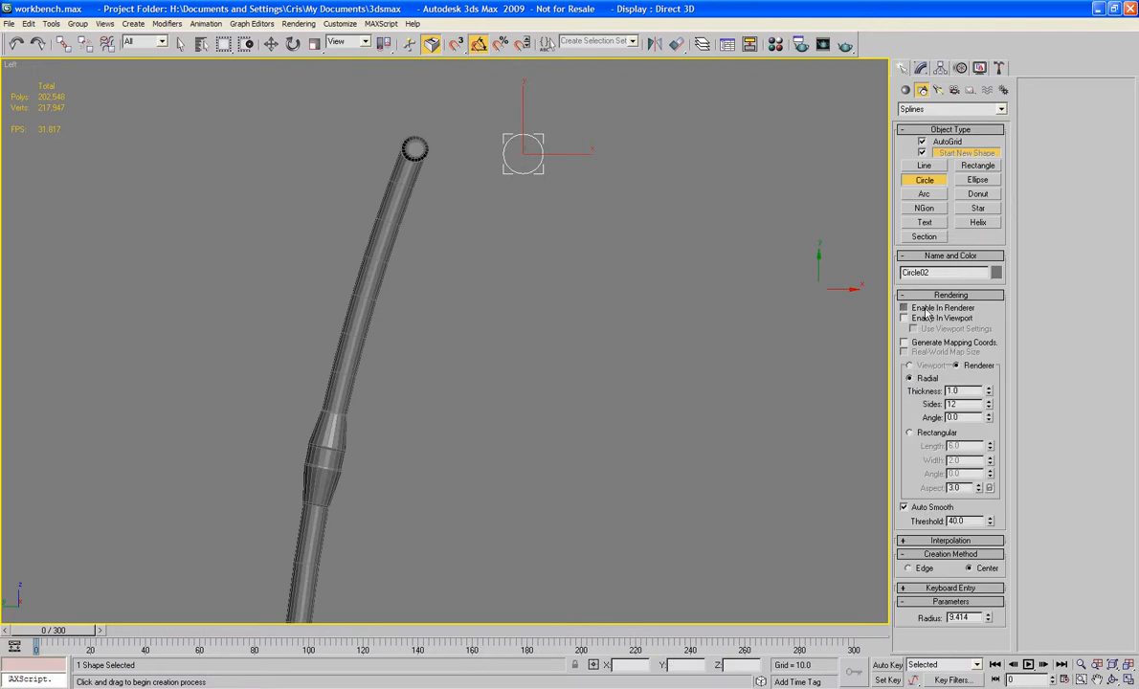
click(929, 318)
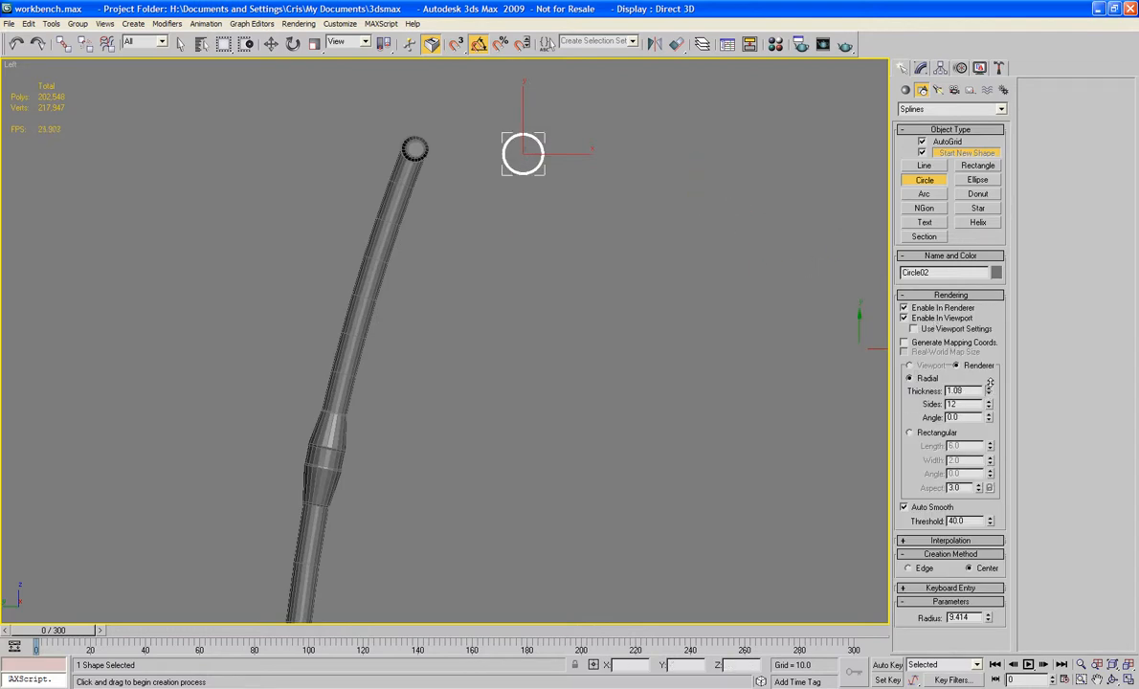
drag(990, 383, 987, 313)
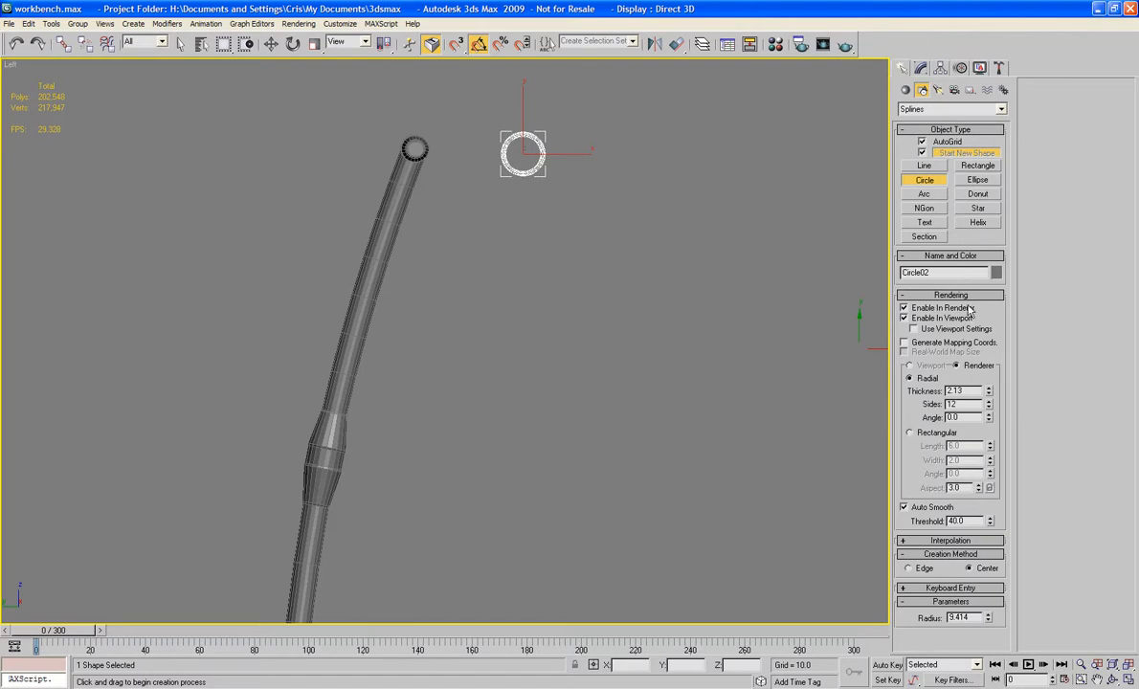
Step: Move the ring onto the crossbar's left arm near its end cap, at about X 116.8, Y 4.6, Z 968.4
click(272, 45)
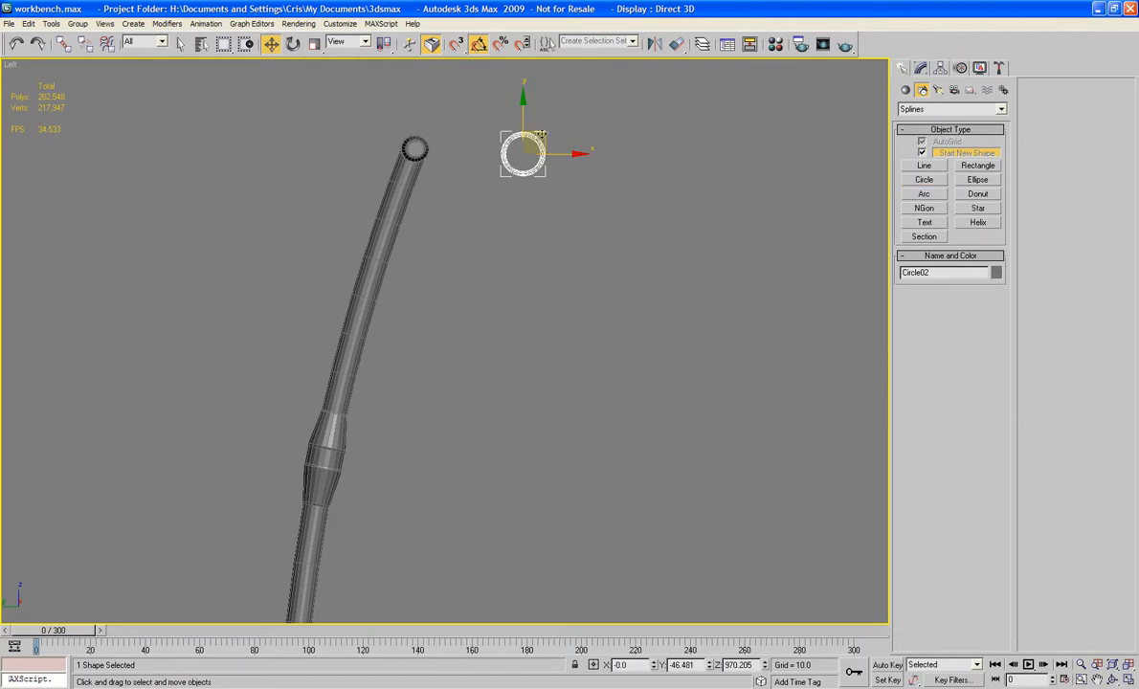
drag(543, 131, 436, 131)
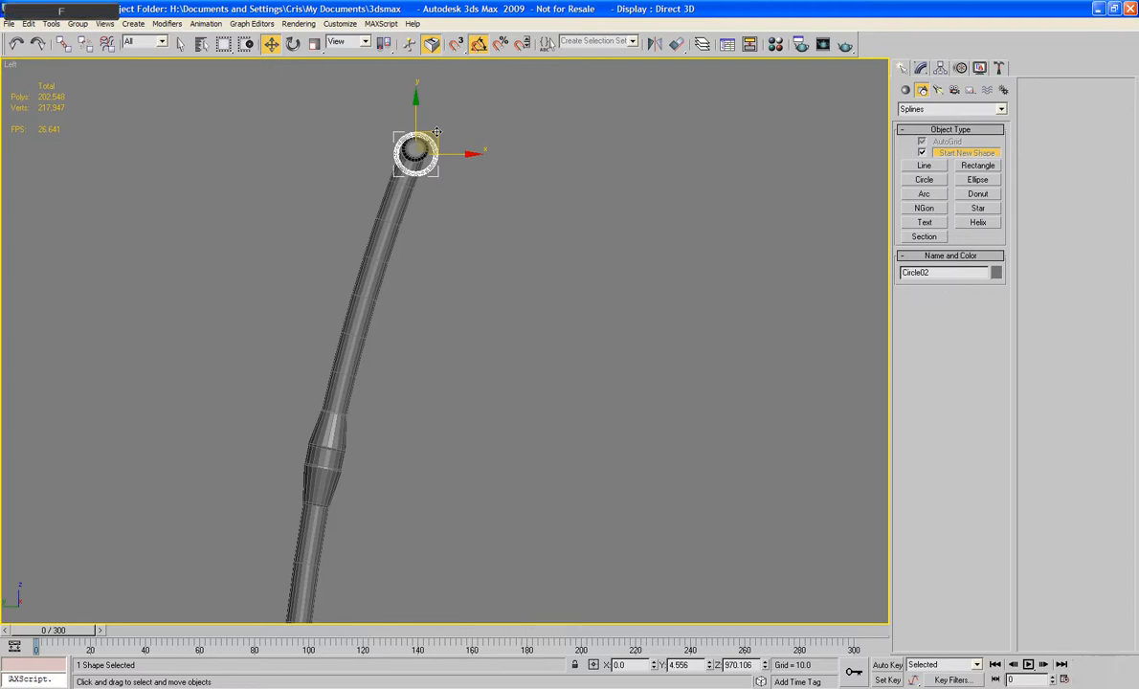
key(f)
key(z)
scroll(437, 136, down, 8)
middle_drag(583, 207, 400, 195)
scroll(457, 206, up, 2)
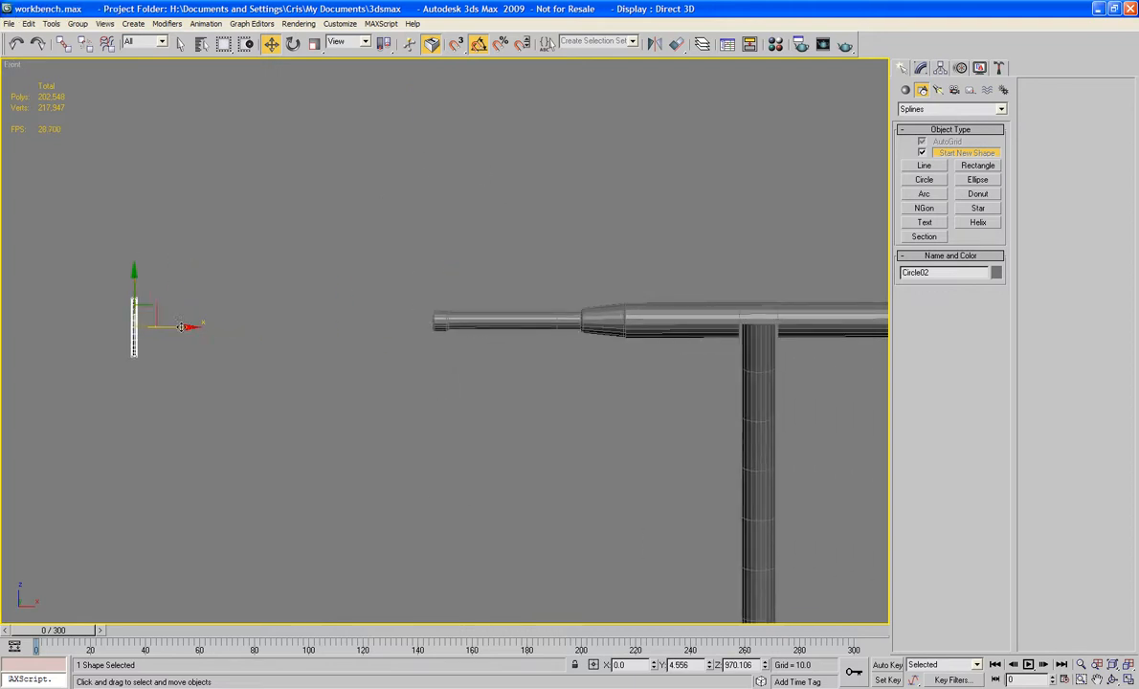
drag(180, 327, 504, 328)
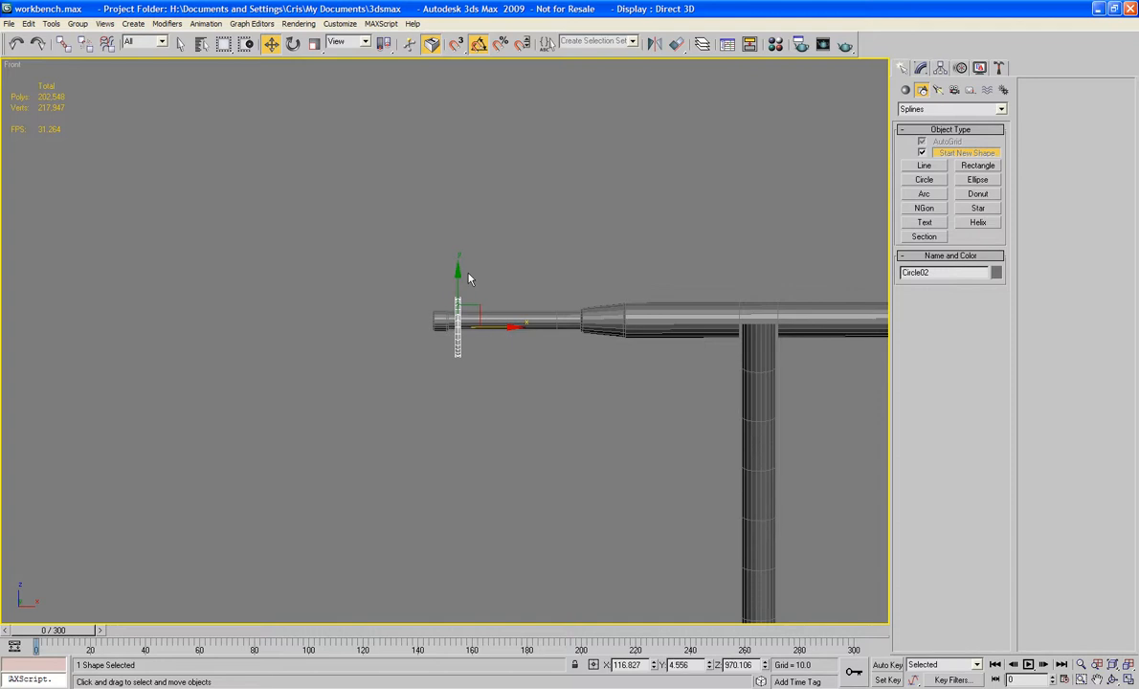
drag(460, 276, 461, 281)
Step: Copy the ring about 38 units along X to the inner end of the same crossbar arm
middle_drag(604, 305, 496, 308)
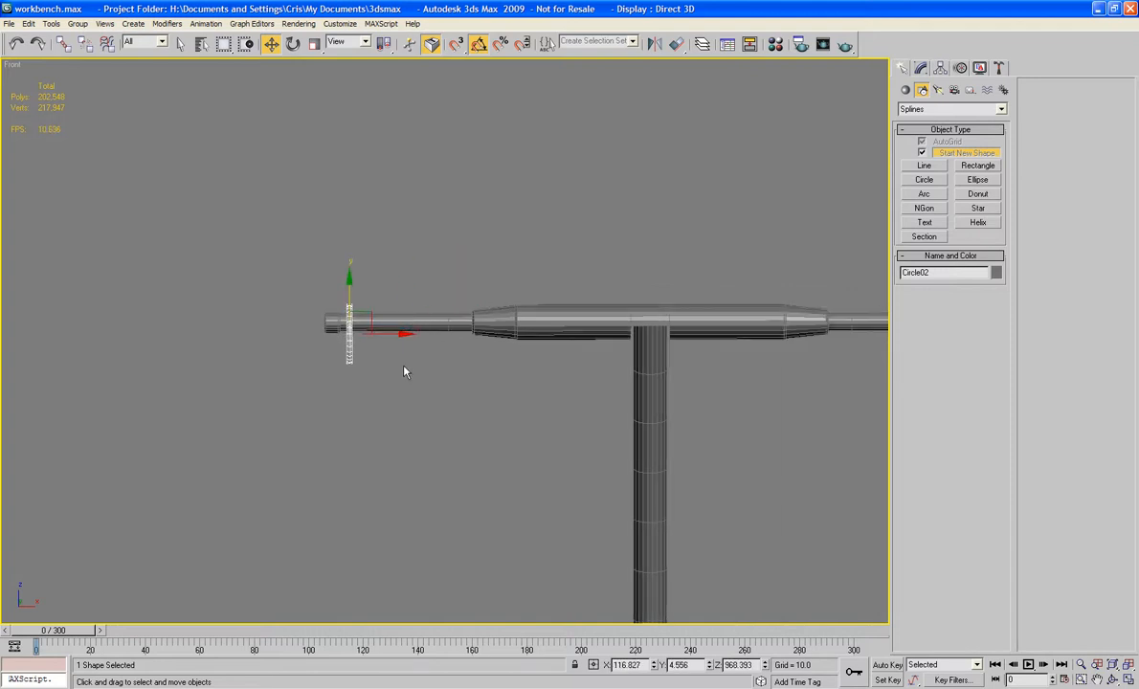
shift+drag(403, 333, 507, 356)
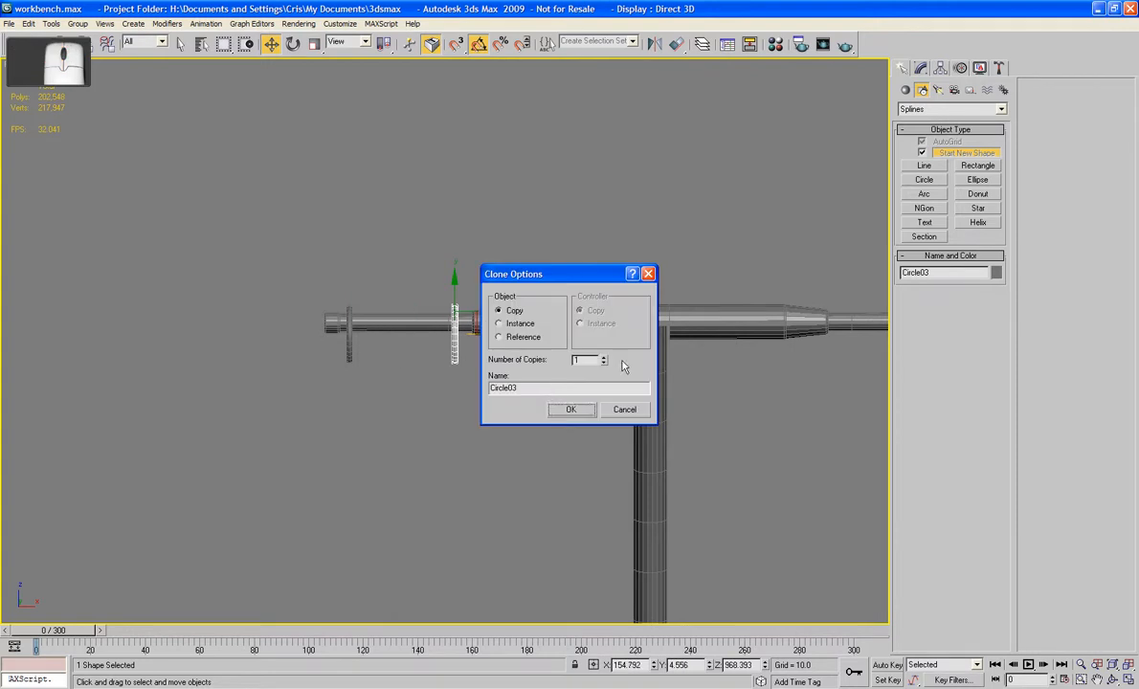
click(571, 409)
Step: Select both rings and copy the pair along X onto the crossbar's opposite arm
middle_drag(458, 418, 360, 418)
drag(238, 391, 218, 358)
middle_drag(524, 367, 421, 367)
mouse_move(247, 340)
shift+mouse_down()
mouse_move(650, 354)
mouse_move(739, 398)
shift+mouse_up()
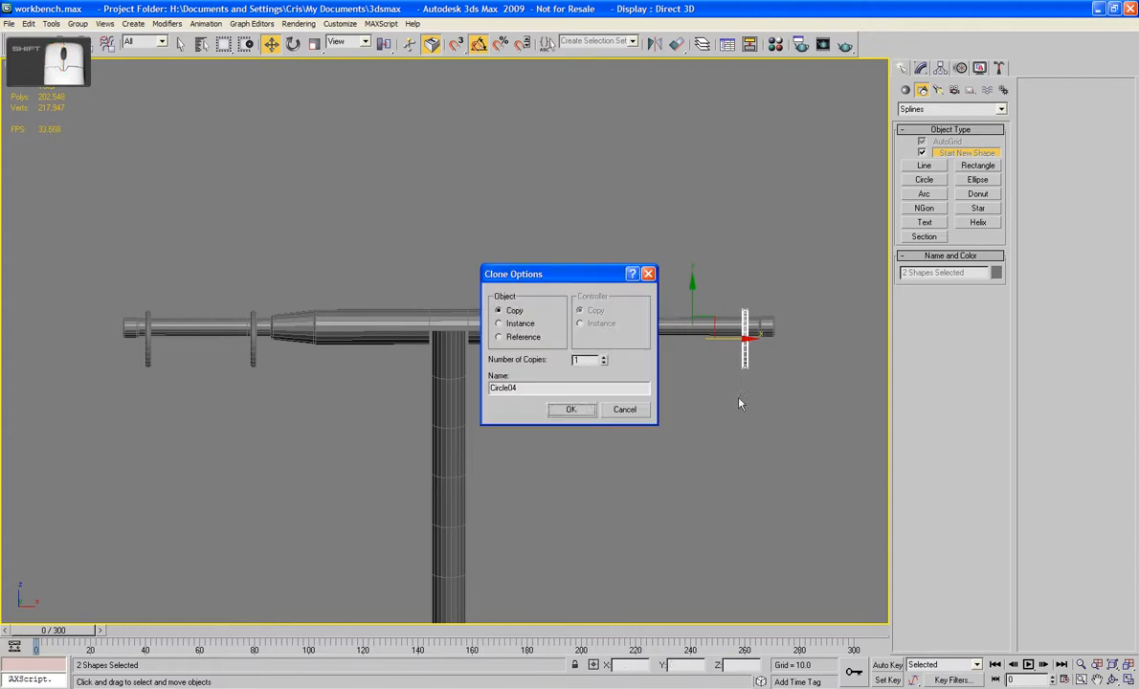
click(574, 410)
click(577, 422)
Step: Attach all four rings to the banner pole's editable poly
click(459, 308)
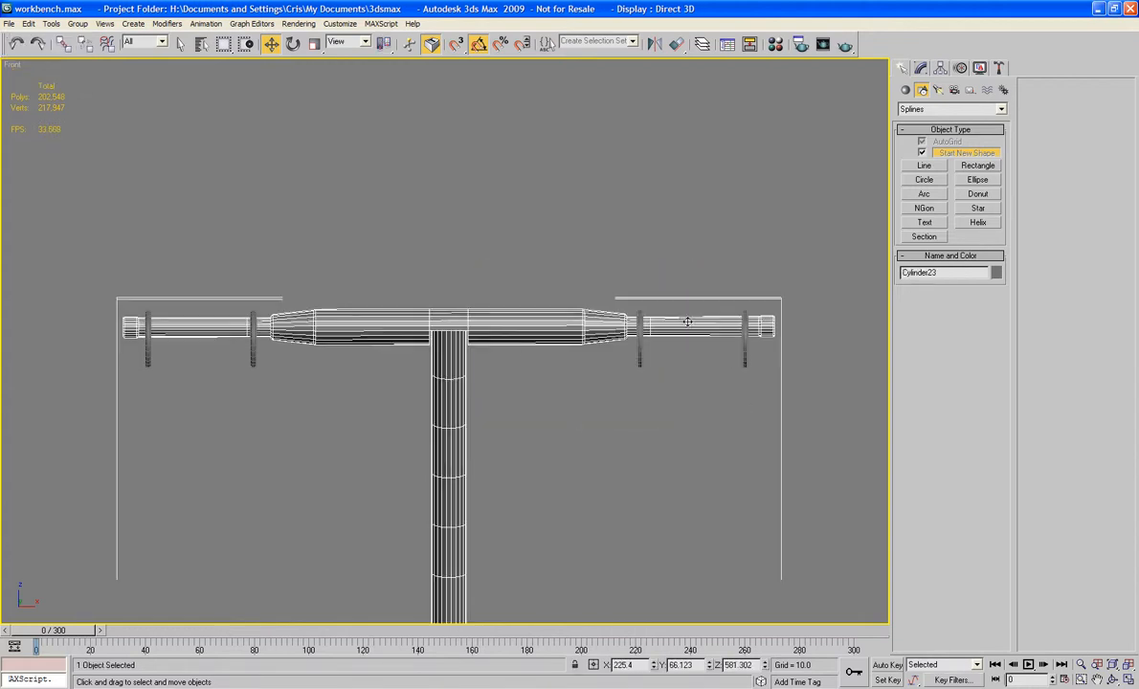
click(921, 69)
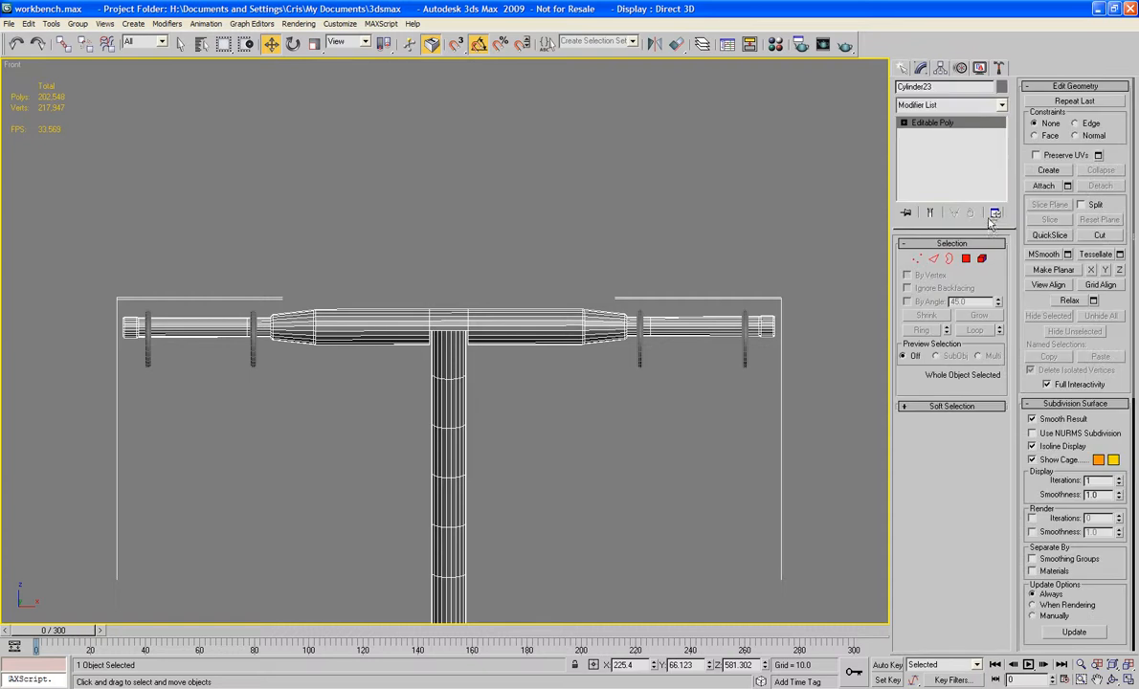
click(1056, 188)
click(745, 345)
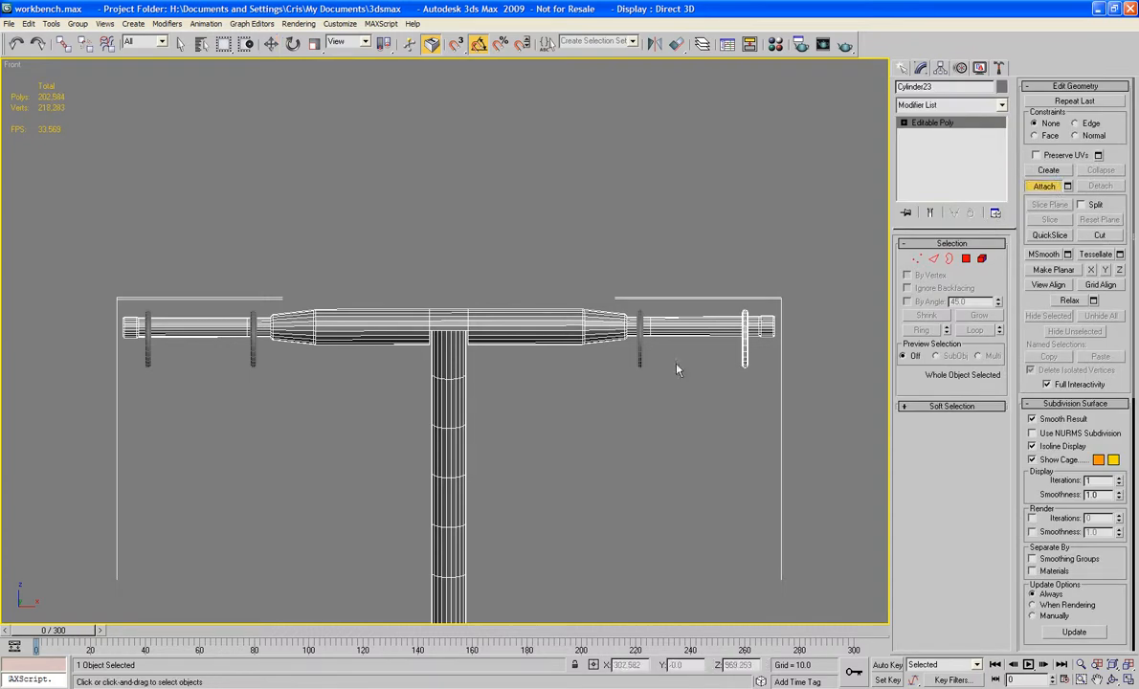
click(638, 359)
click(254, 359)
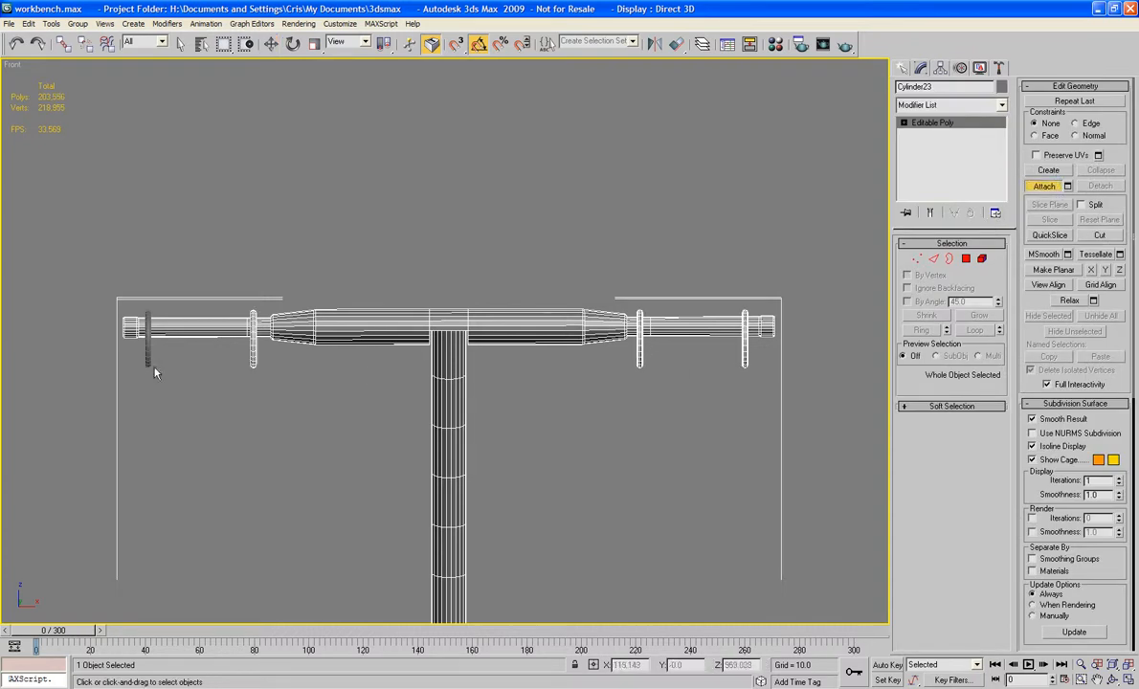
click(148, 362)
Step: Examine the rings on the crossbar in perspective, and the full pole and its surroundings in the front view
key(p)
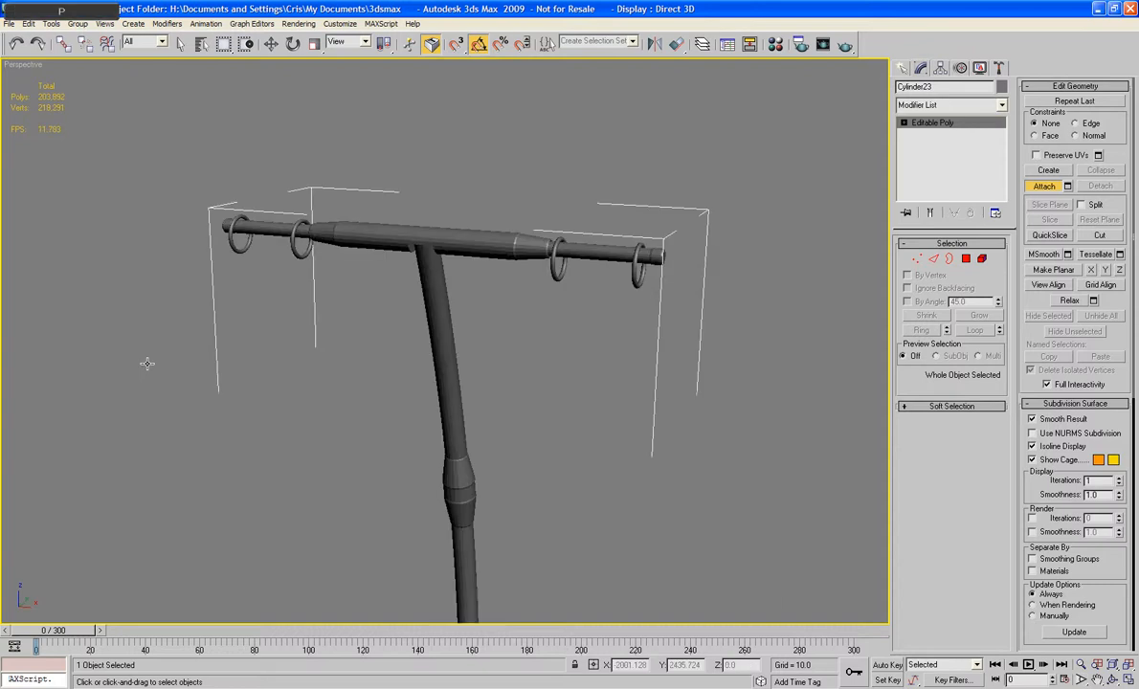
alt+middle_drag(343, 426, 550, 480)
key(f)
key(z)
middle_drag(584, 419, 575, 358)
scroll(559, 471, up, 2)
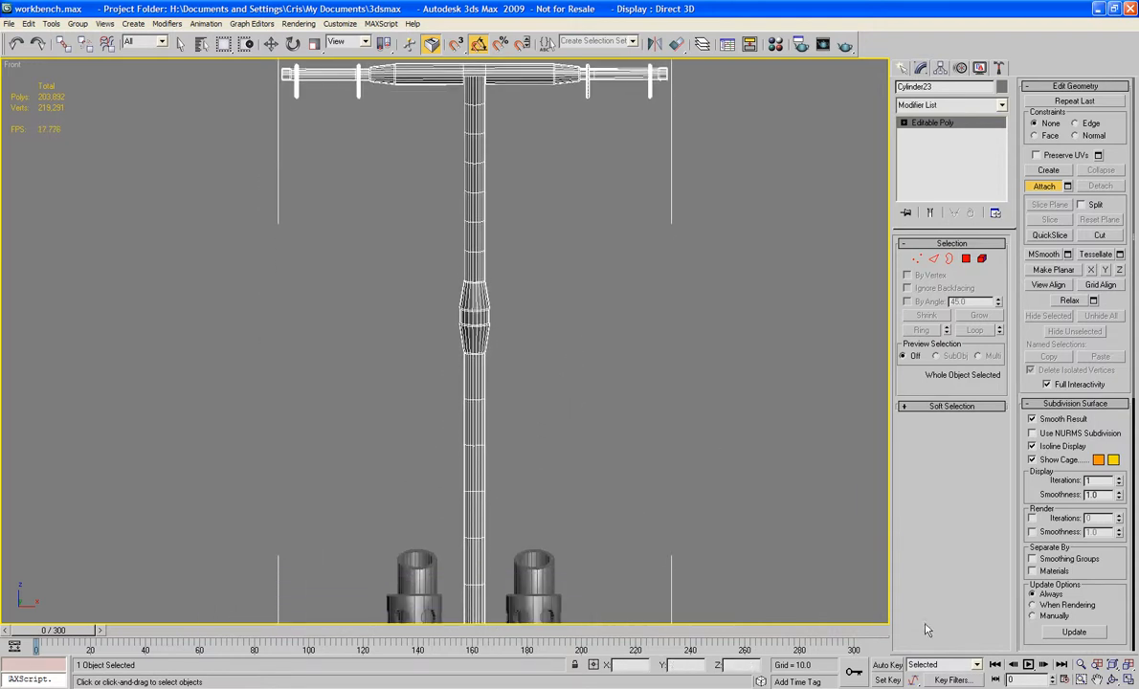
click(1081, 665)
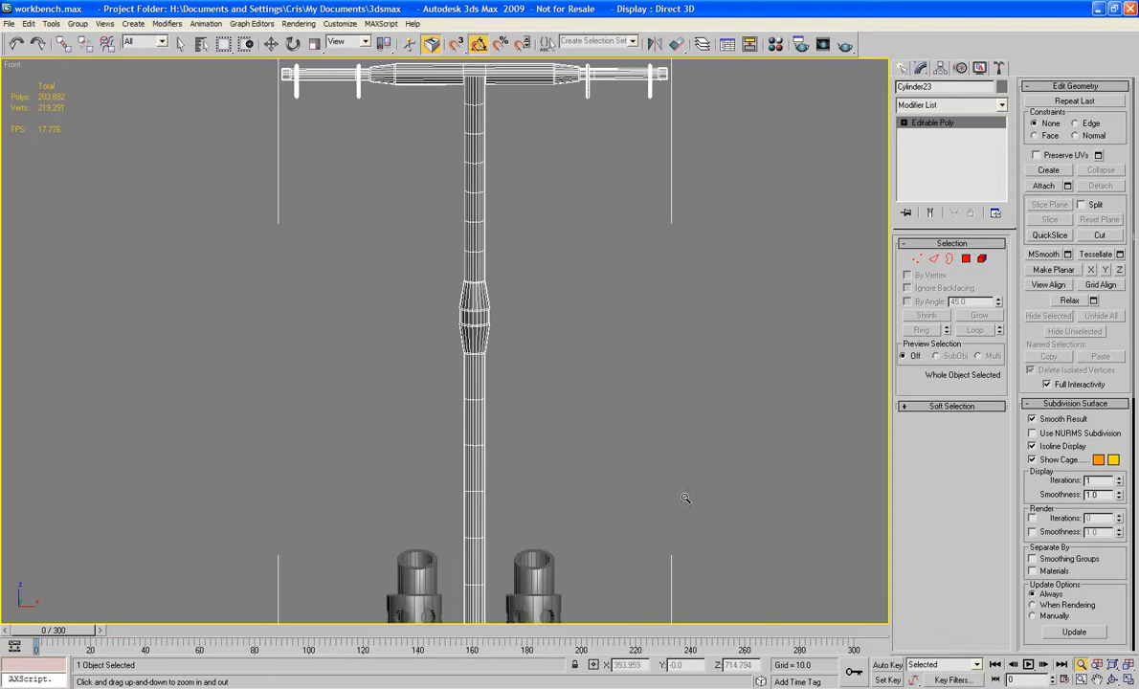
drag(538, 404, 547, 414)
middle_drag(529, 335, 527, 322)
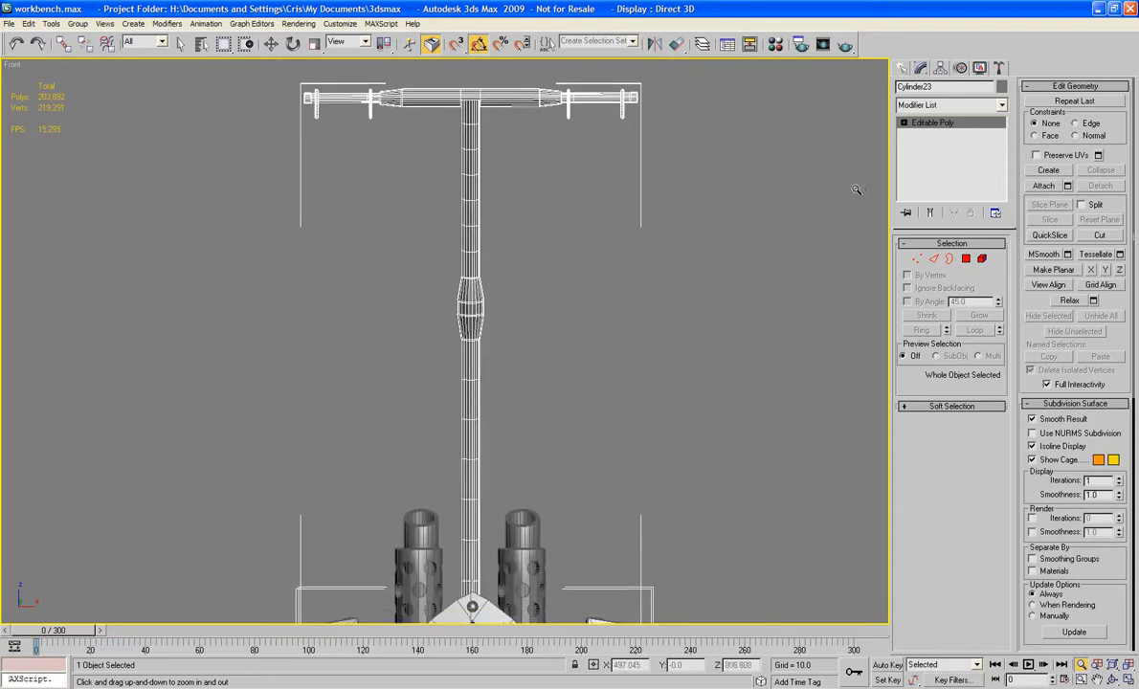
Step: Start a Line spline for the banner's outline
click(921, 67)
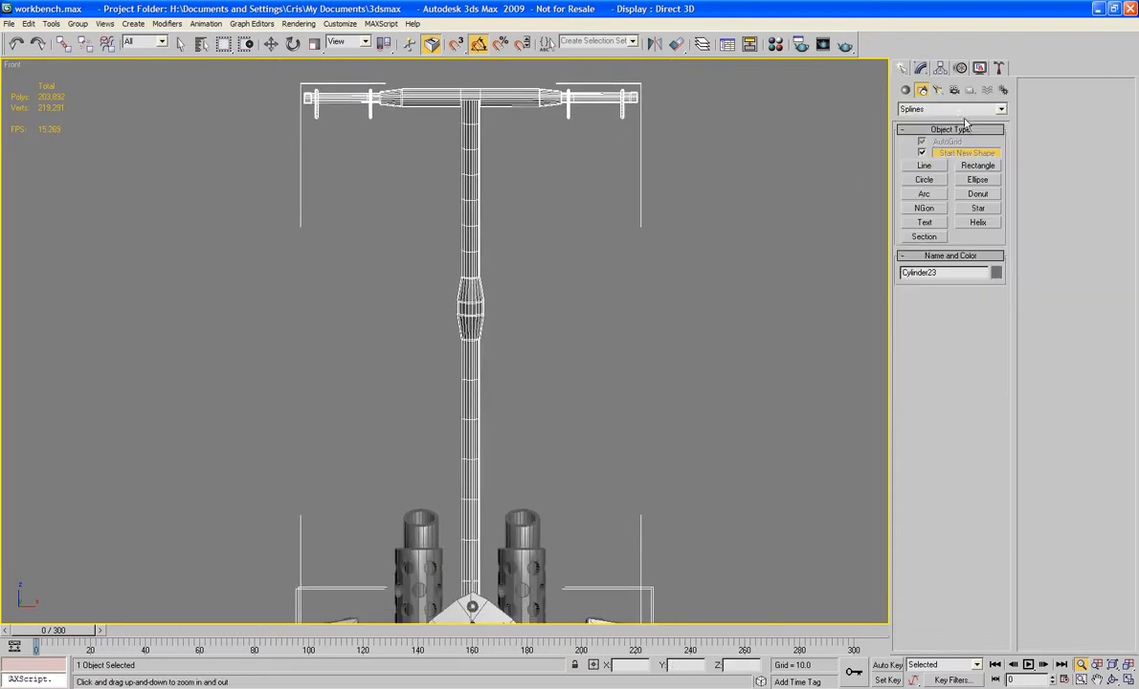
click(925, 166)
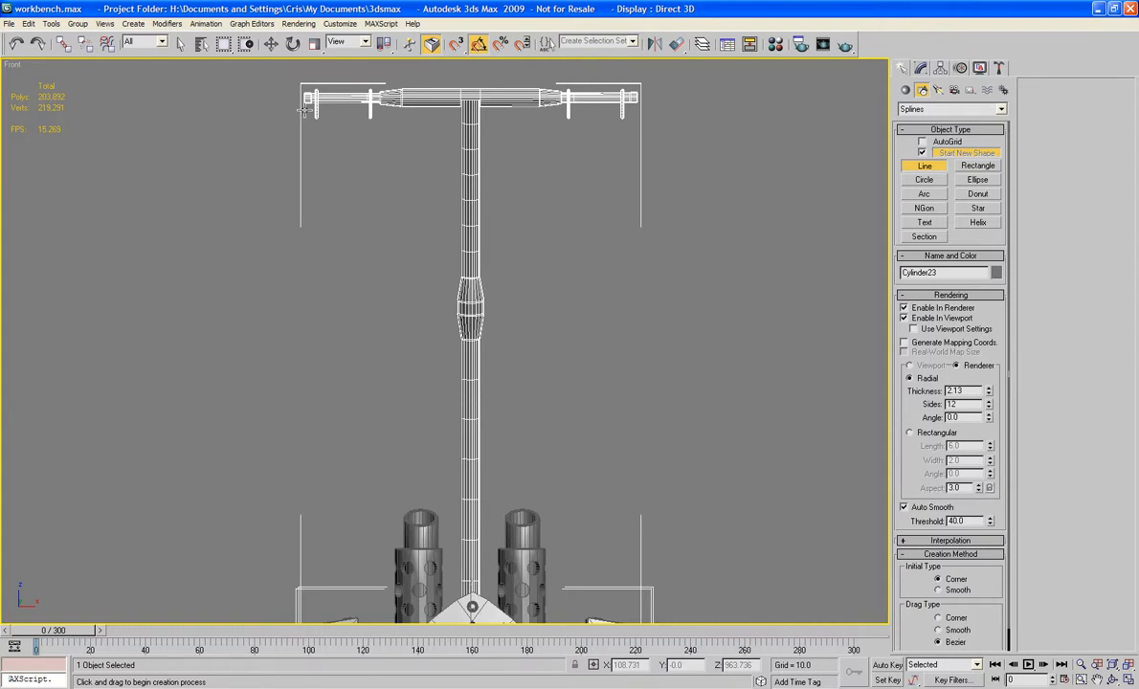
key(p)
click(305, 110)
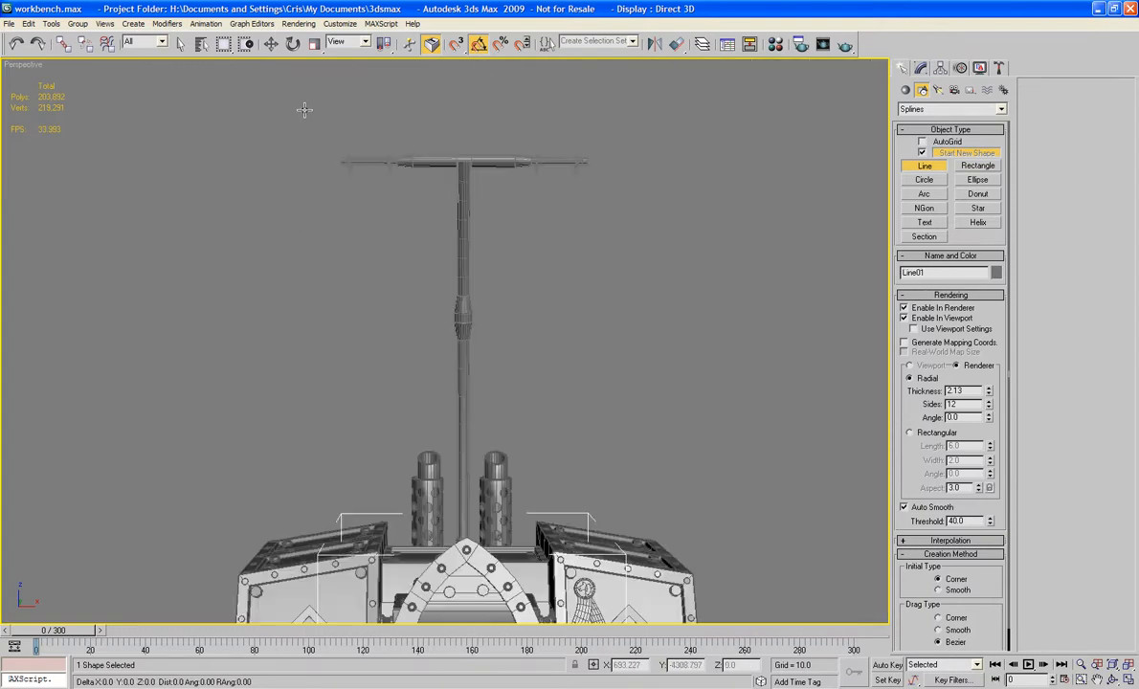
click(372, 178)
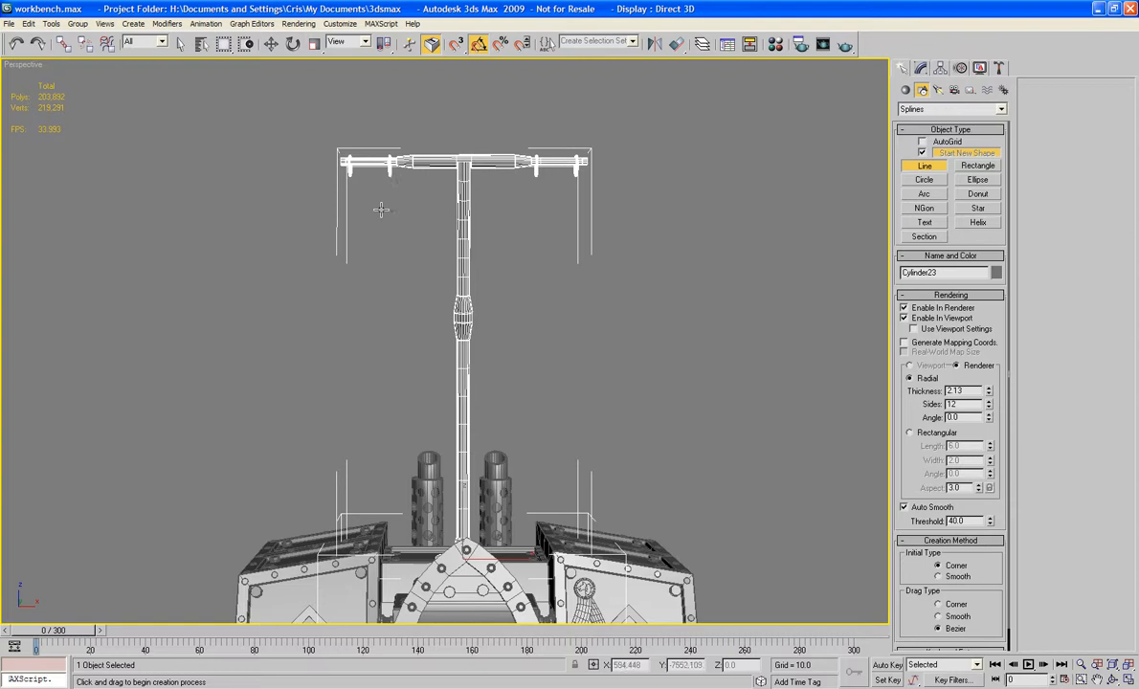
key(f)
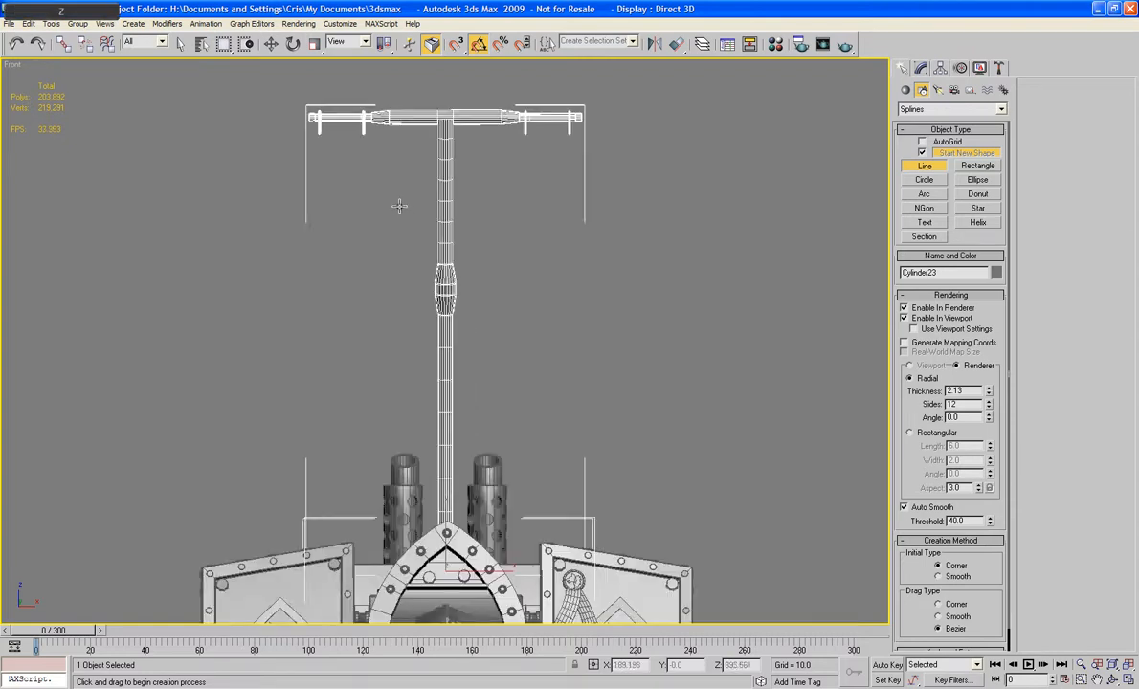
Step: Draw the banner's top edge in the front view, spanning the crossbar, with a trapezoidal notch about 71 units wide at its base around the pole
middle_drag(394, 198, 406, 236)
scroll(407, 238, up, 1)
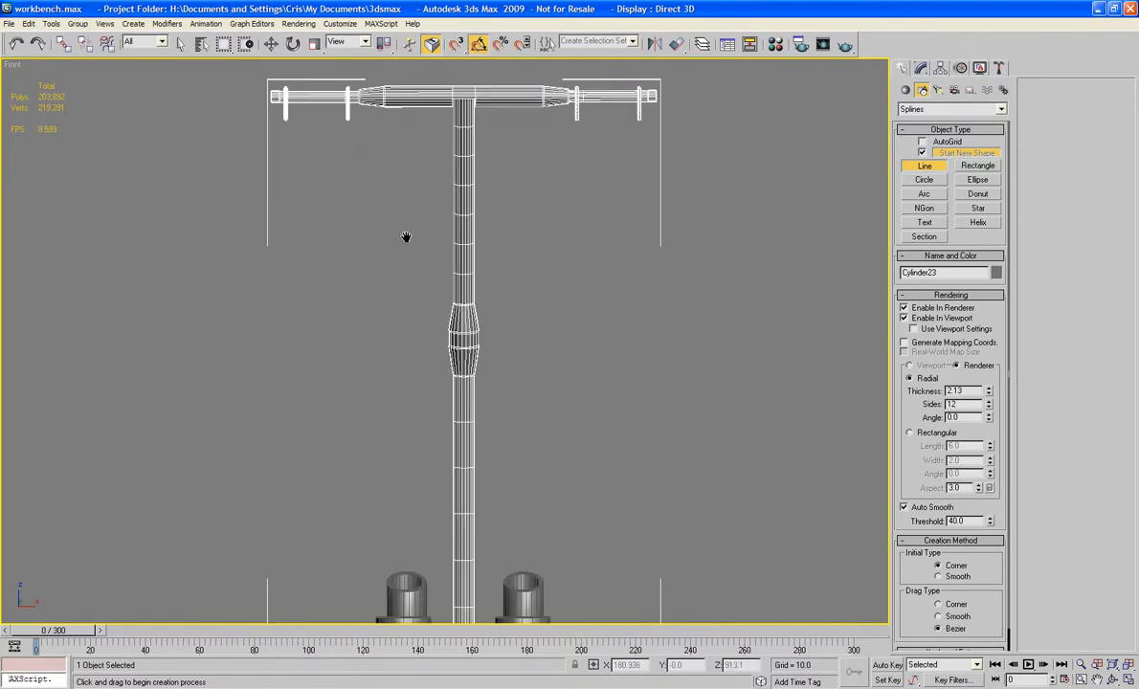
middle_drag(389, 146, 430, 269)
scroll(430, 269, up, 1)
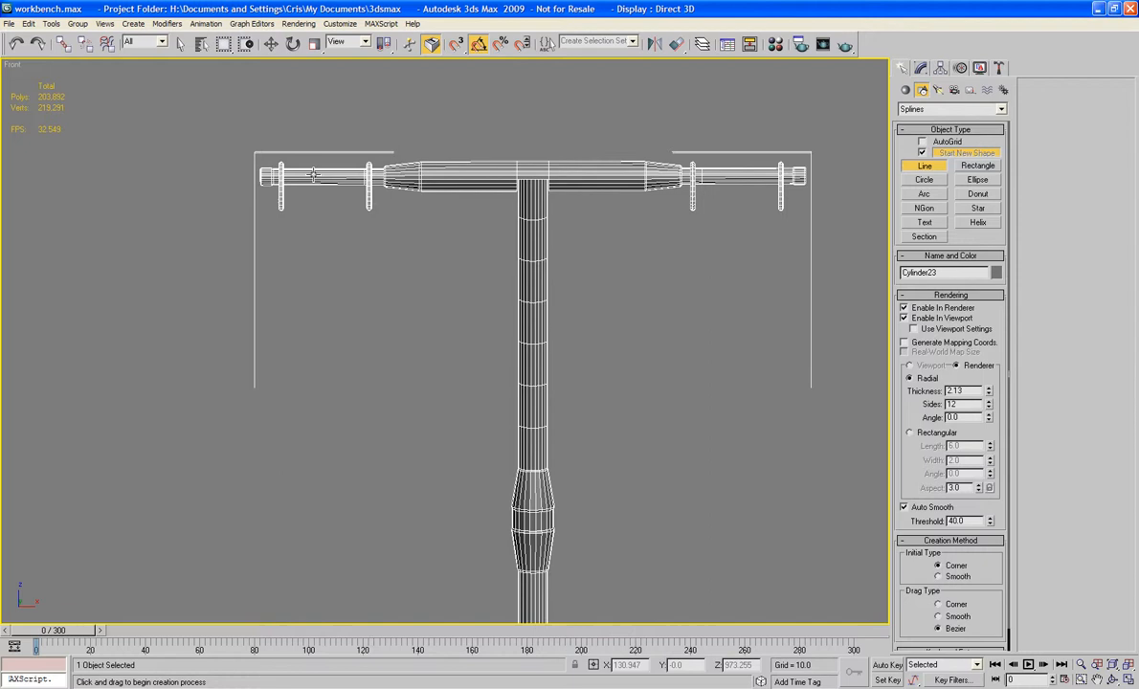
click(262, 198)
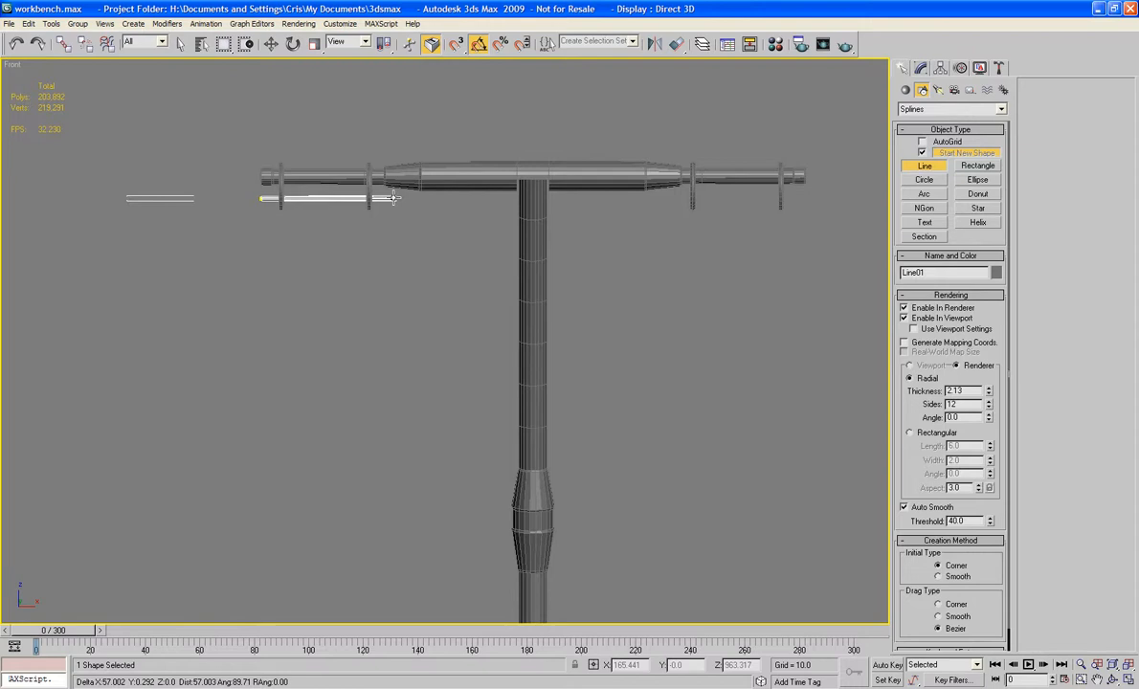
click(392, 198)
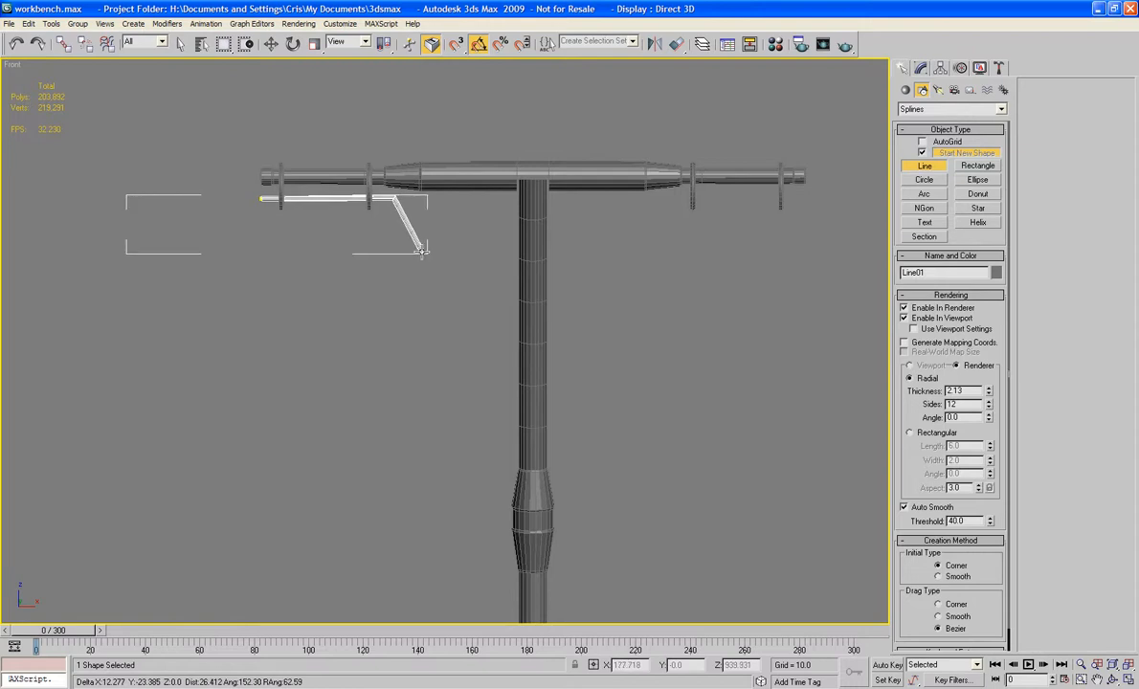
click(455, 293)
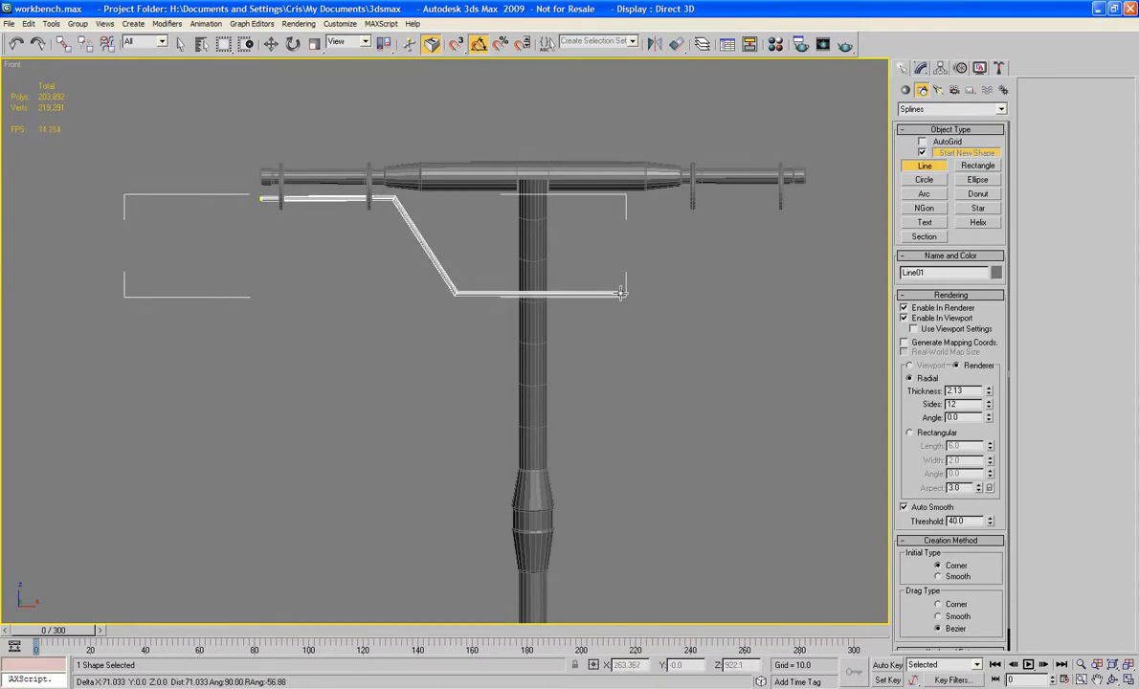
click(622, 293)
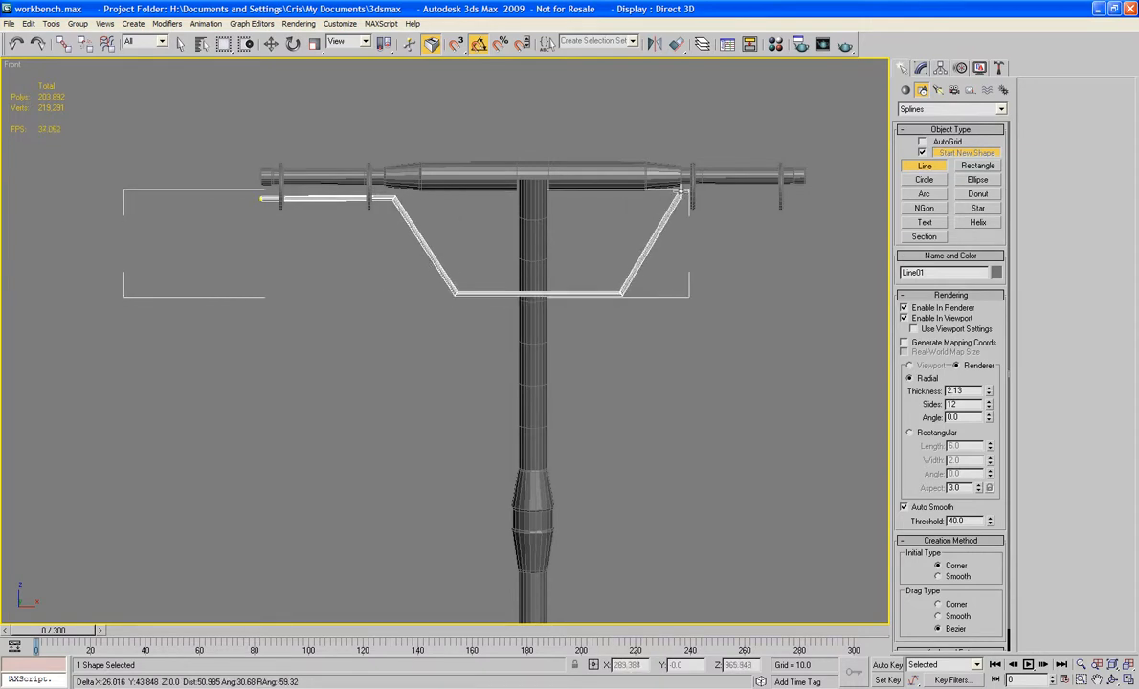
click(681, 191)
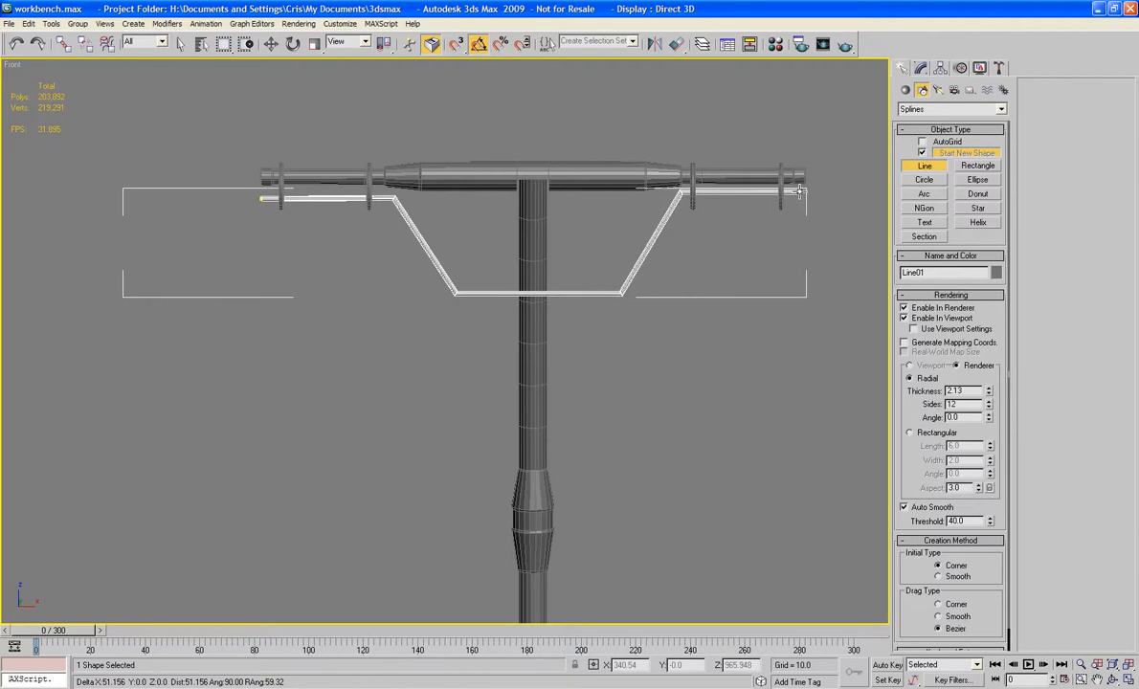
click(800, 191)
Step: Continue the outline down one side to just above the gun barrels and draw the lower edge's first notch, about 34 units wide
scroll(801, 192, down, 4)
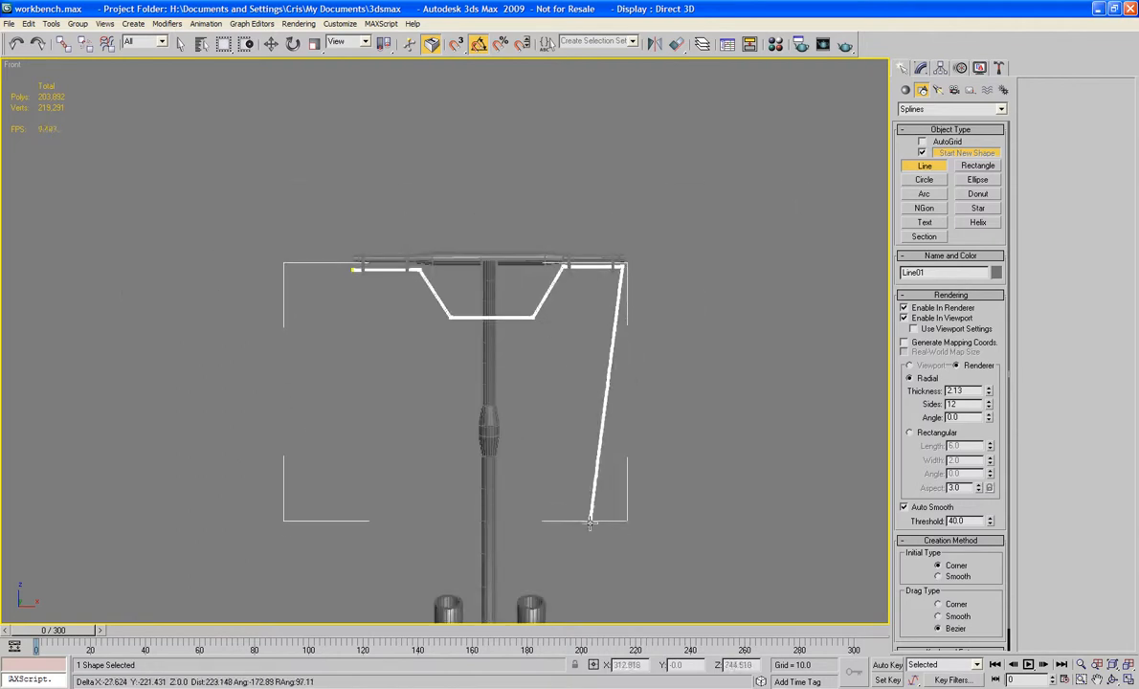
click(609, 571)
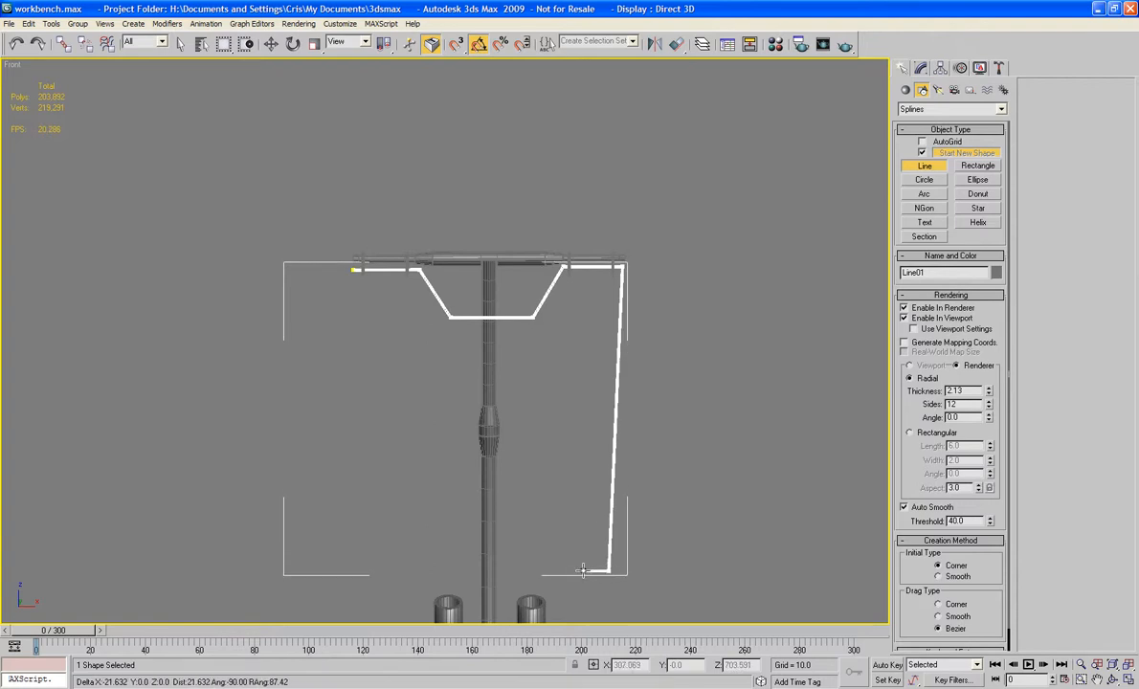
click(573, 548)
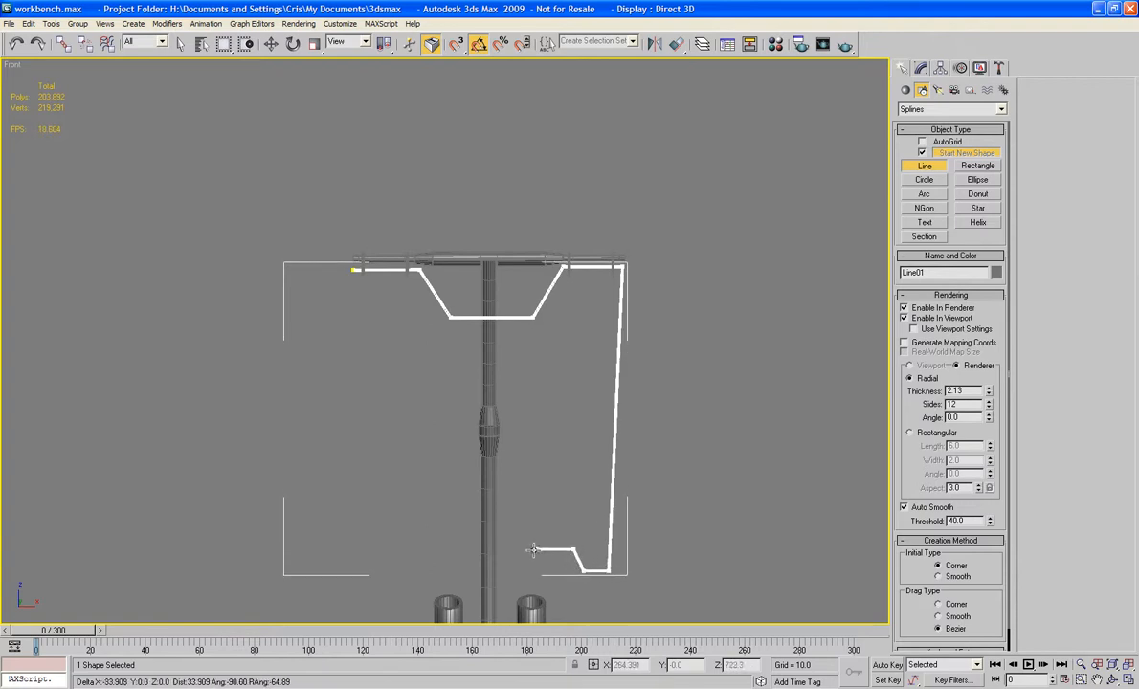
click(533, 551)
click(531, 572)
click(488, 572)
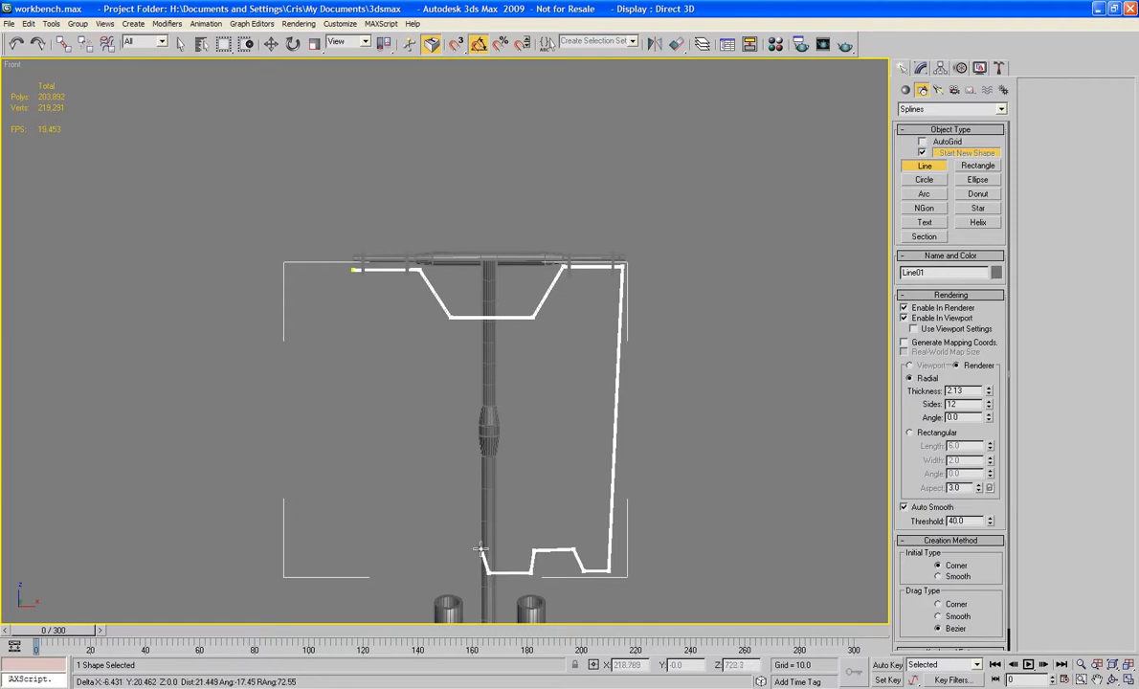
Step: Draw the rest of the notched lower edge and the opposite side, closing the spline at its starting point
click(480, 548)
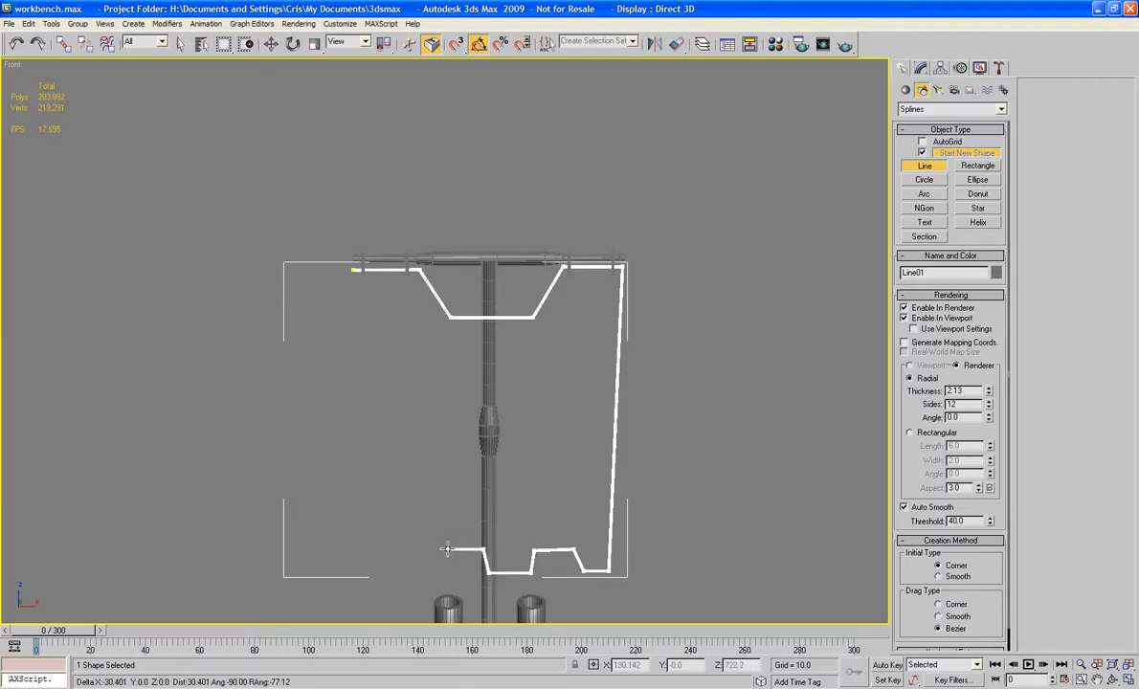
click(446, 550)
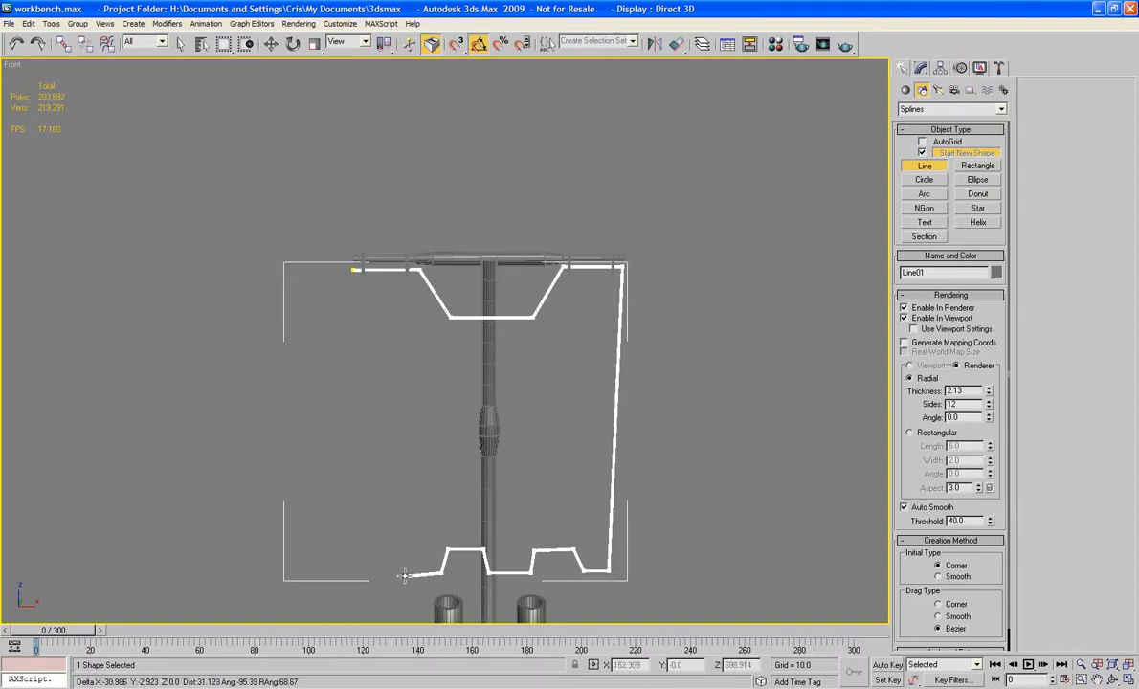
click(403, 574)
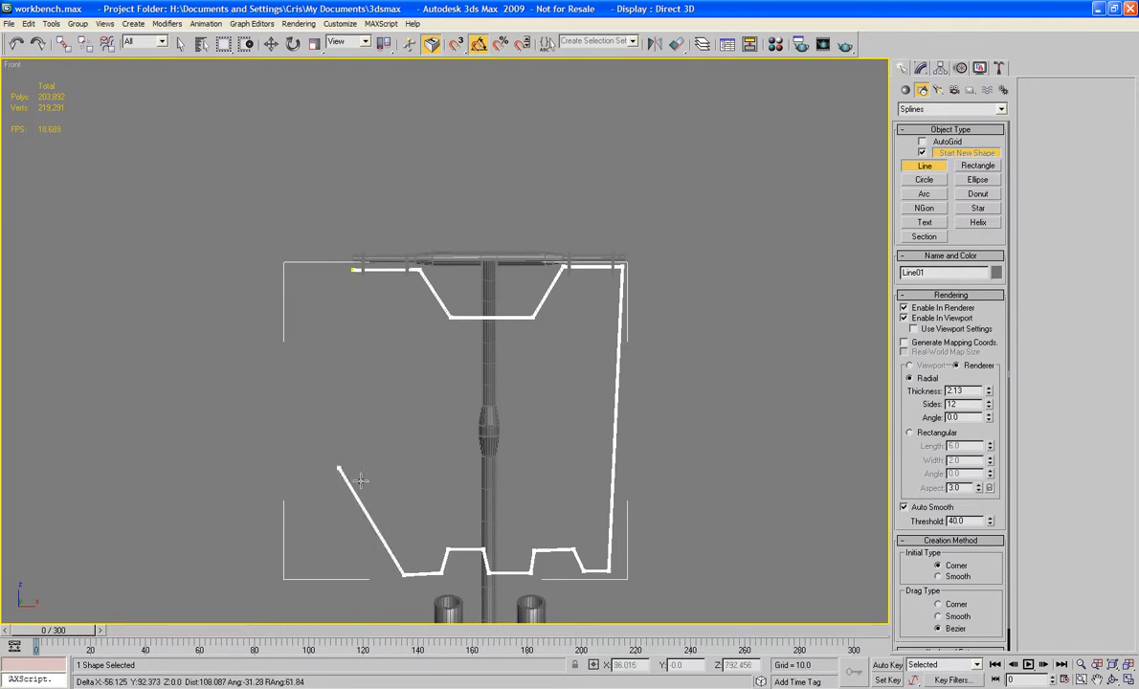
click(399, 548)
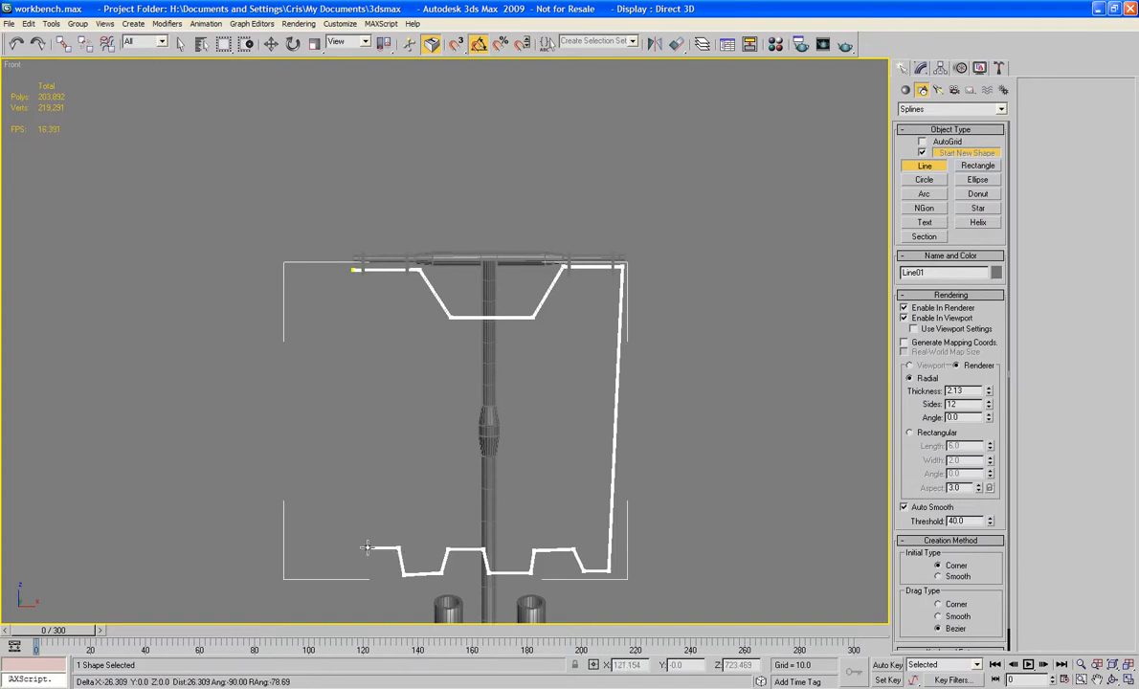
click(367, 547)
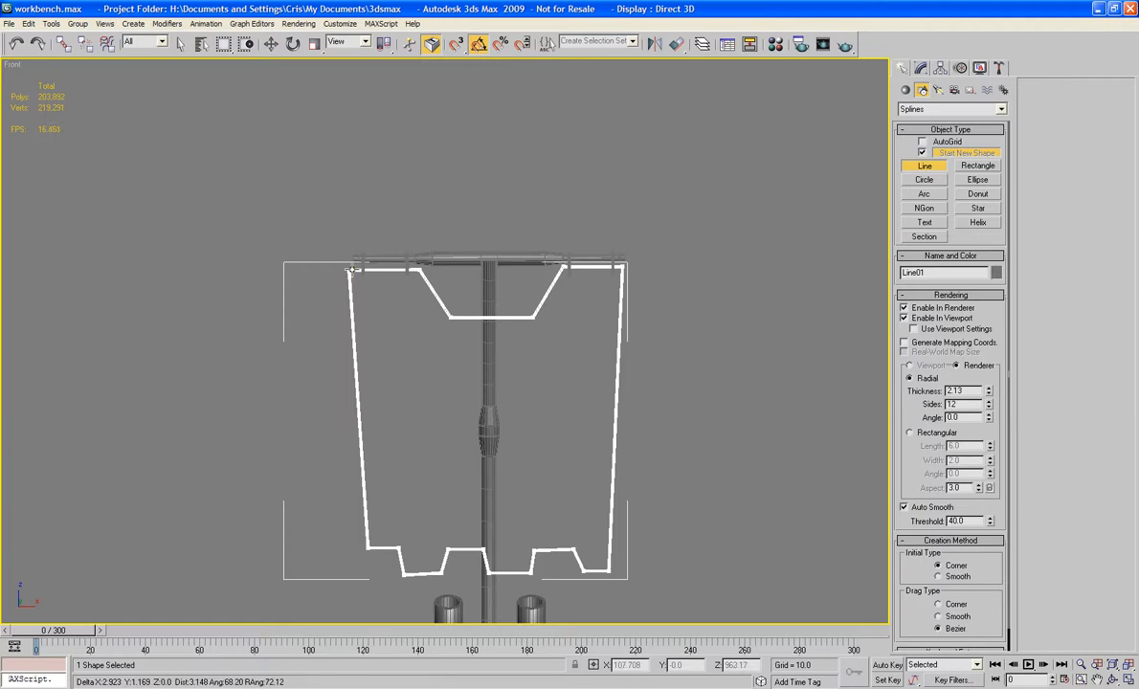
click(352, 272)
click(543, 382)
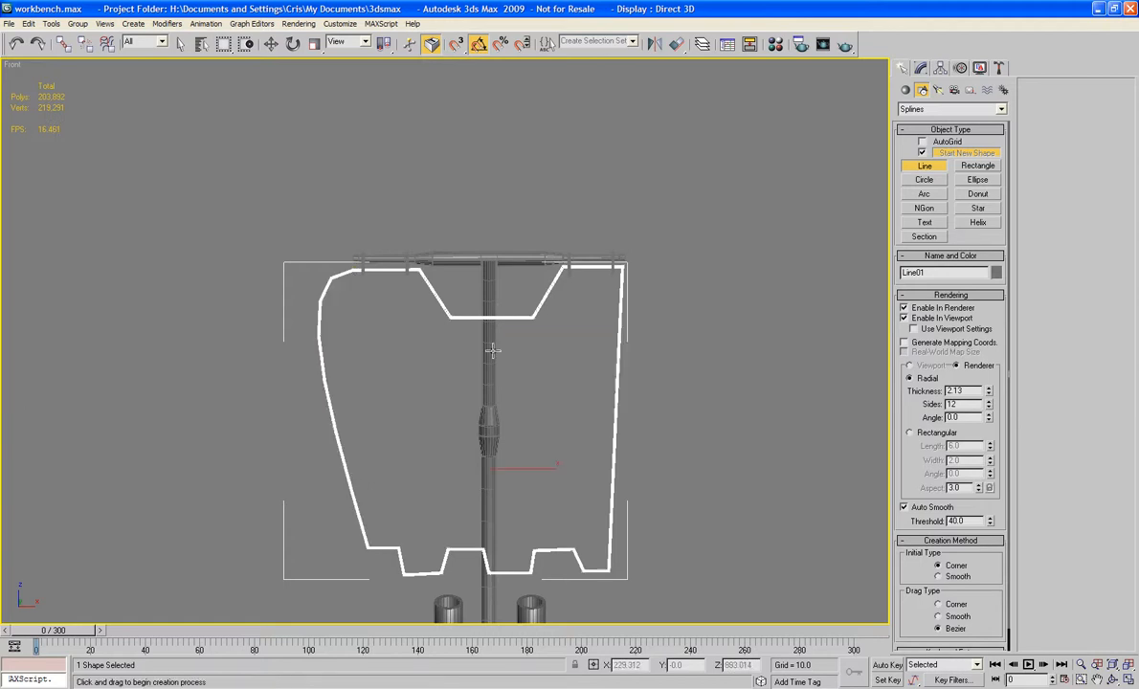
Step: Disable rendering of the banner spline in both the renderer and the viewport
middle_drag(519, 350, 443, 381)
click(905, 309)
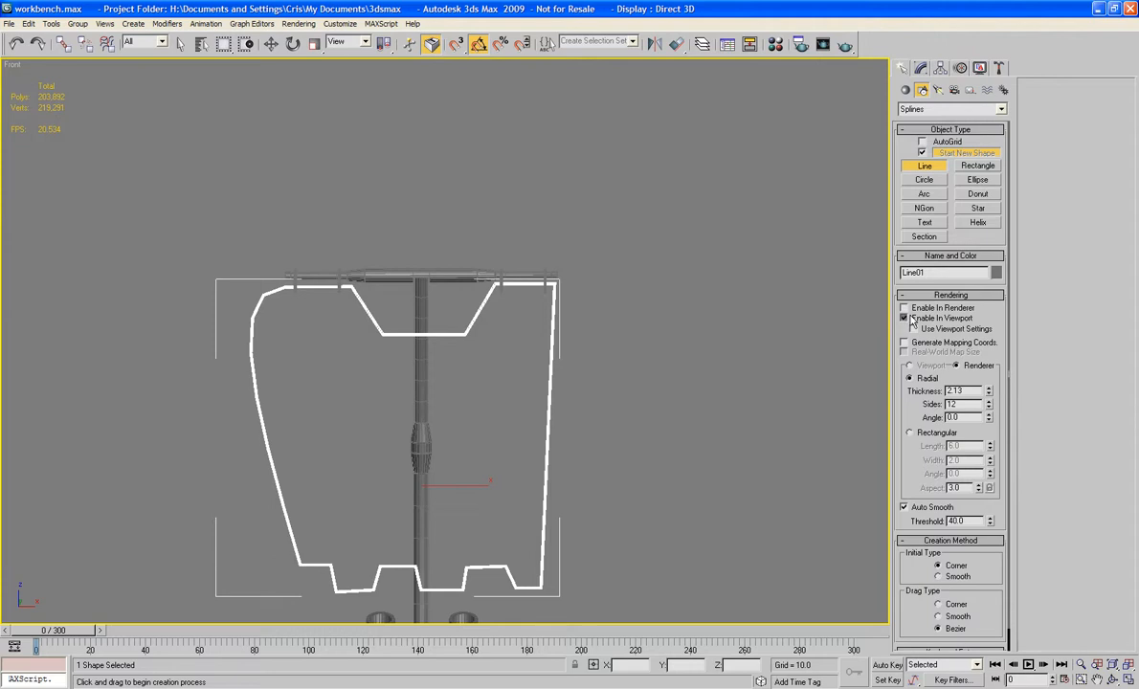
click(905, 318)
scroll(727, 333, up, 3)
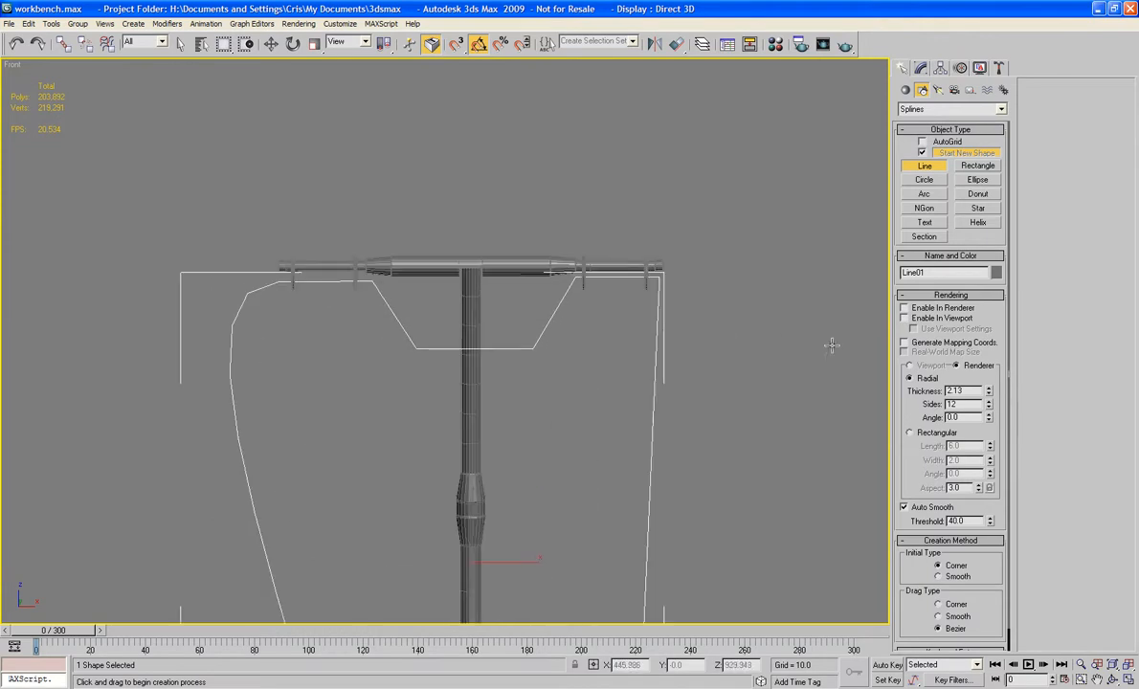
Step: Exit the Line tool and convert the banner outline to an editable spline
right_click(659, 371)
right_click(656, 372)
mouse_move(694, 493)
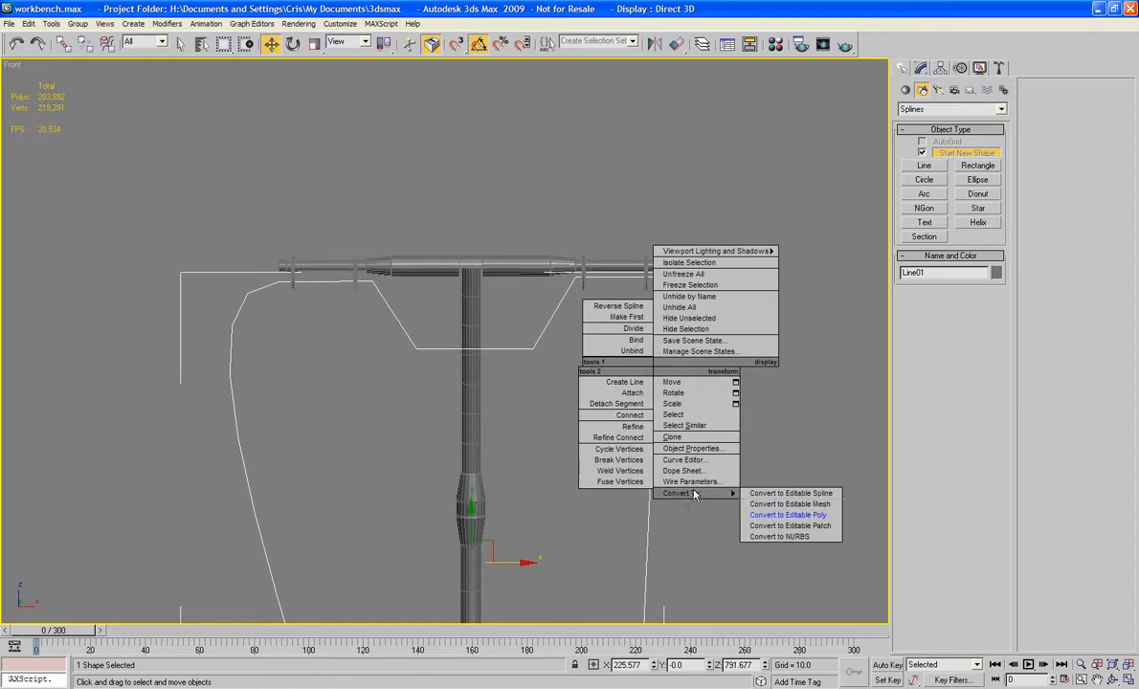
click(802, 493)
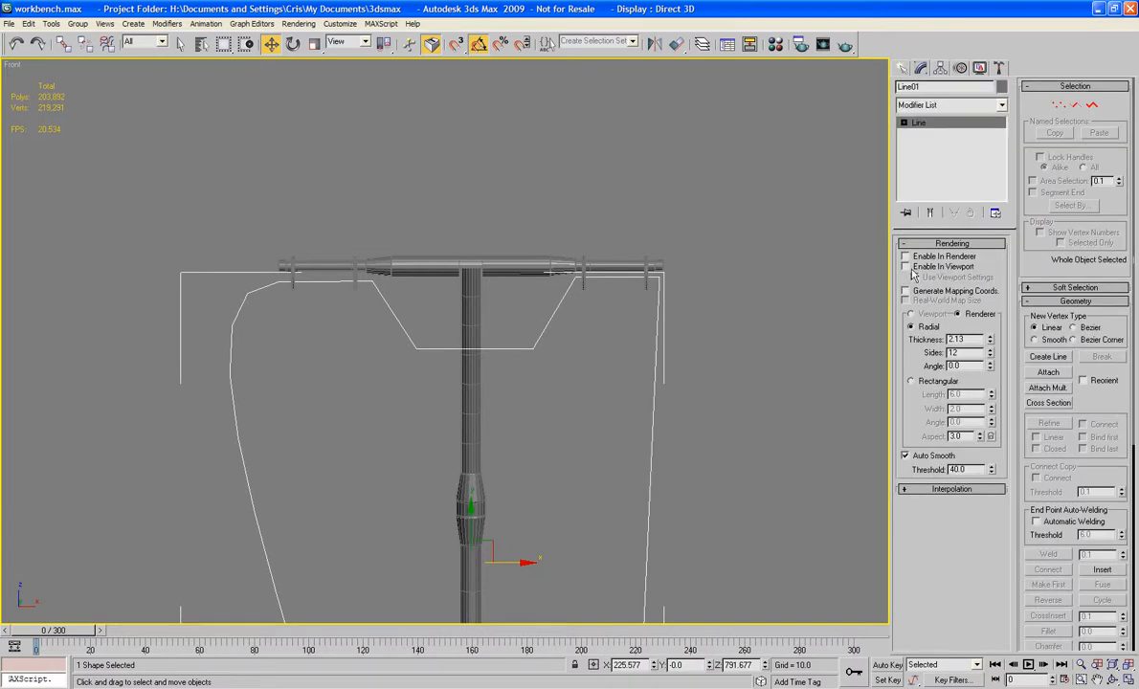
Step: Change the banner spline's first vertex, at the outer end of the crossbar, to Corner and leave vertex editing
click(904, 124)
click(929, 155)
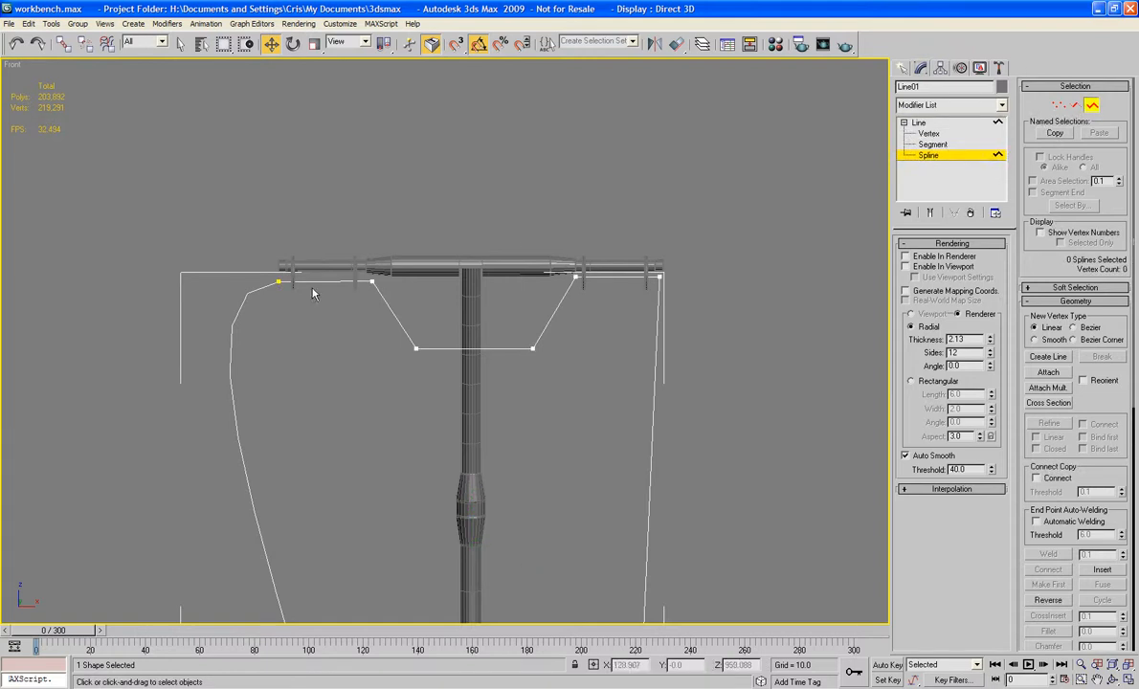
click(267, 280)
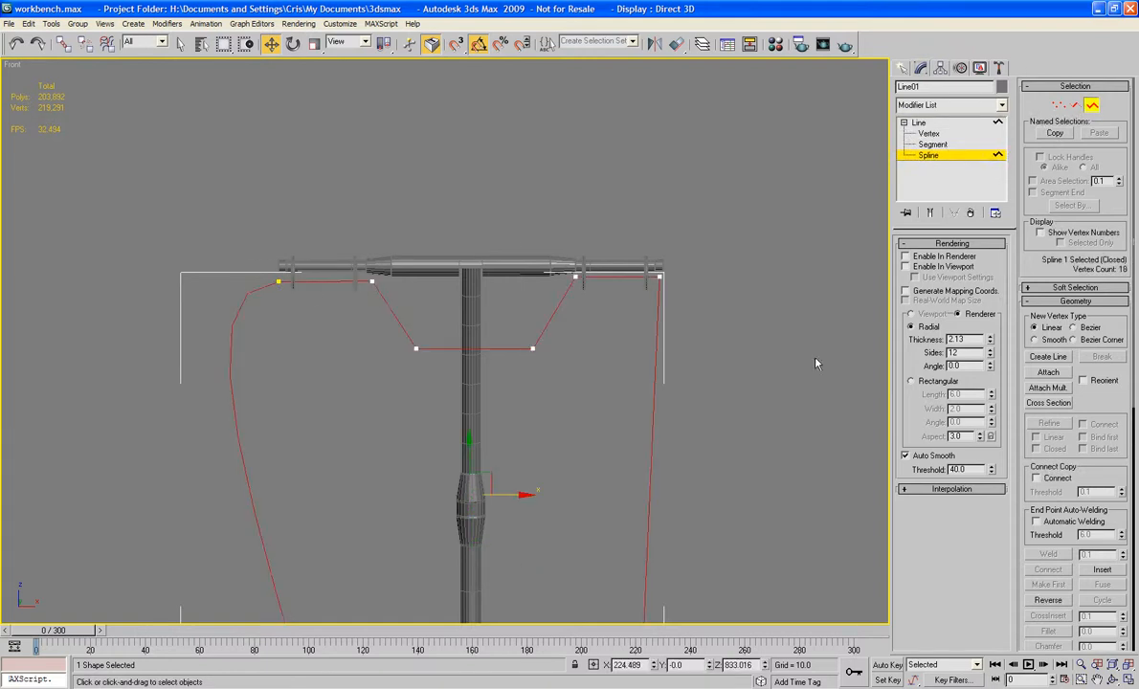
click(926, 134)
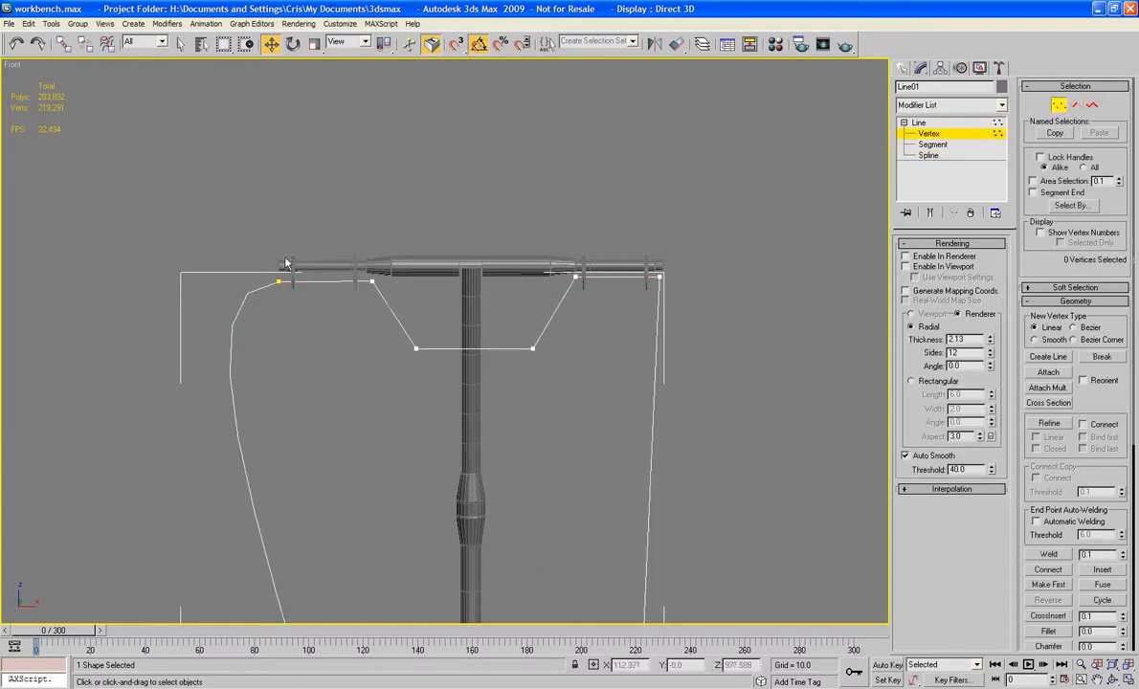
drag(299, 328, 300, 328)
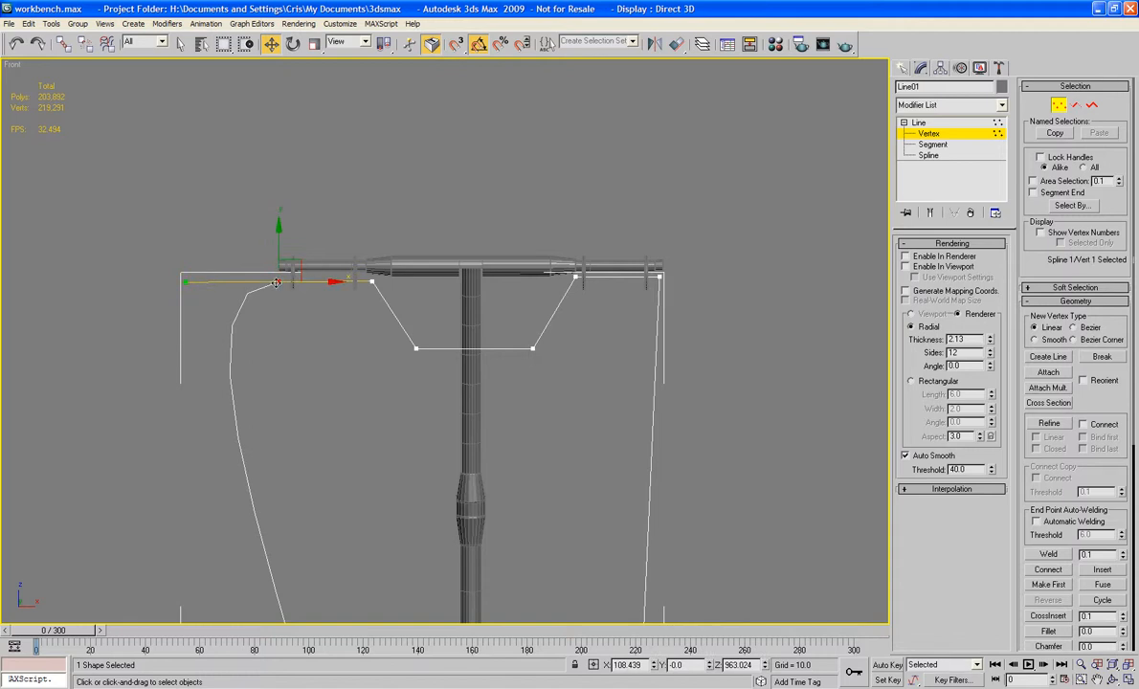
right_click(275, 283)
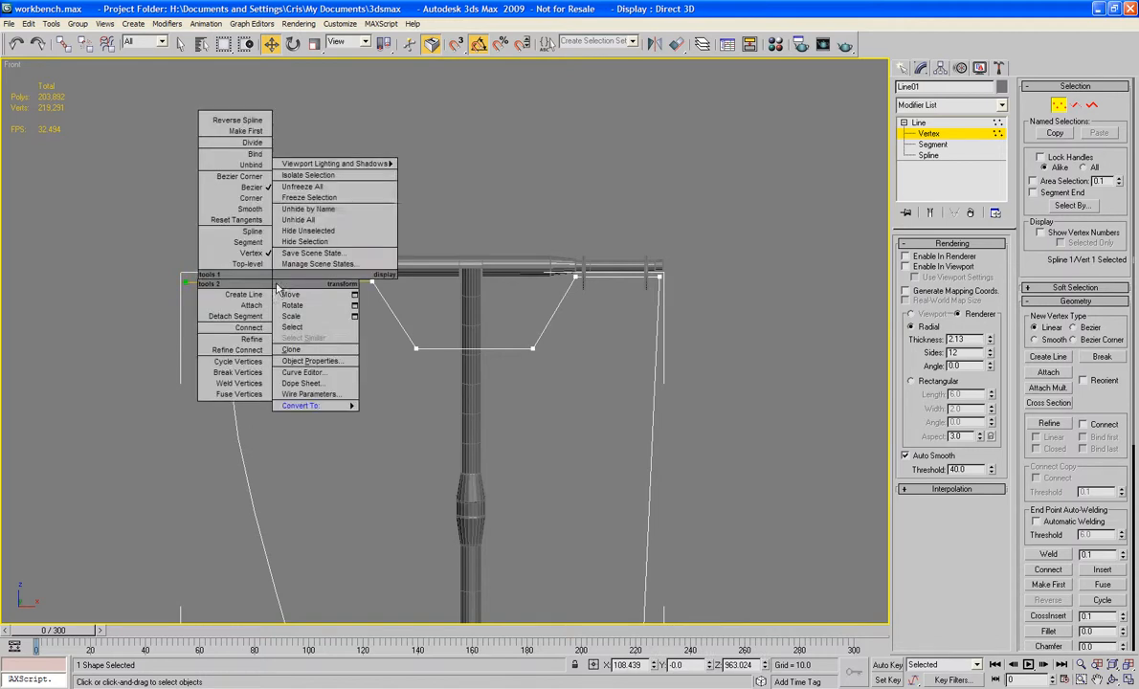
click(254, 198)
middle_drag(322, 305, 268, 178)
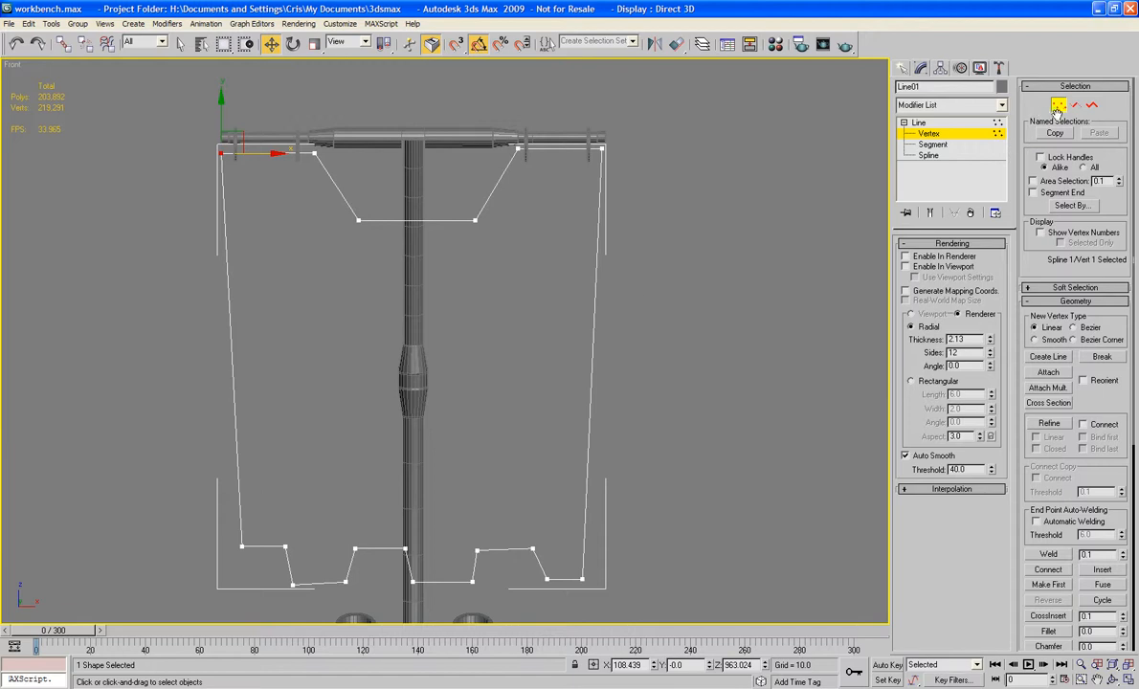
click(970, 136)
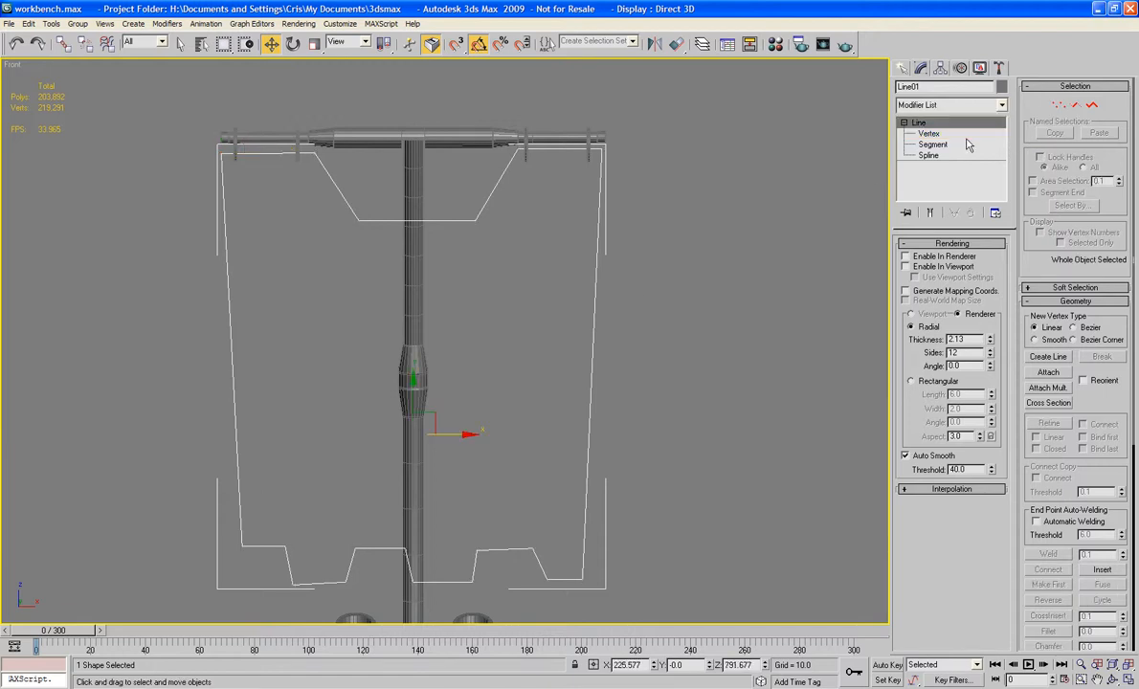
Step: Move the banner spline slightly along Y towards the crossbar, to a Y position of about 2.05
key(p)
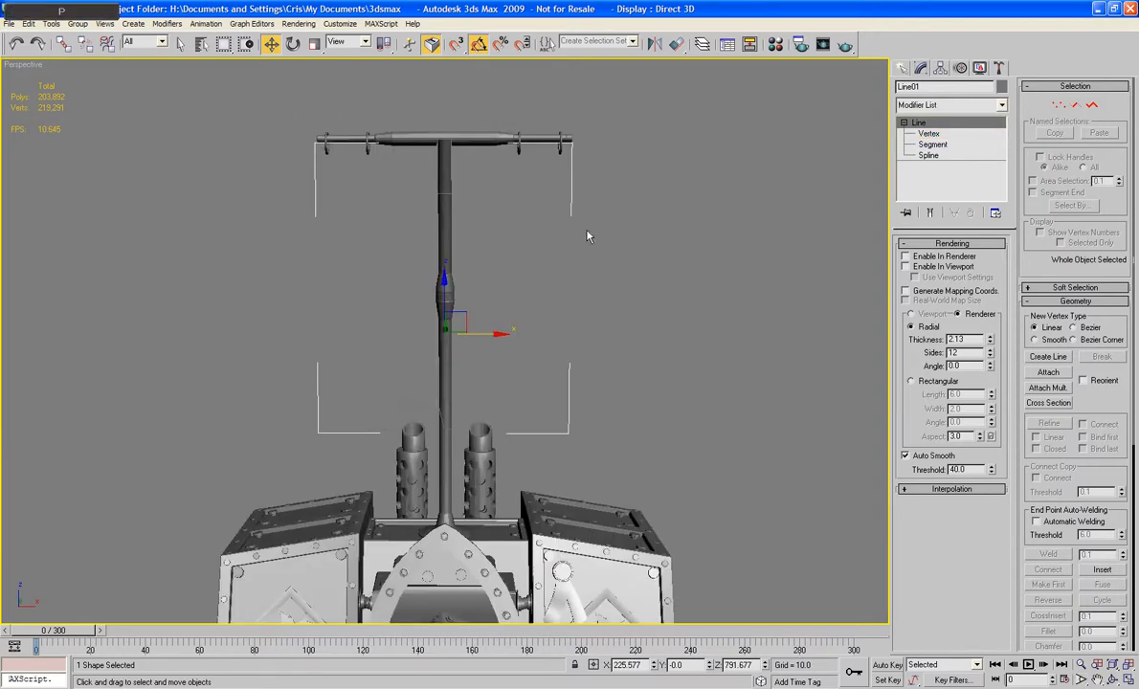
key(z)
alt+middle_drag(481, 262, 642, 278)
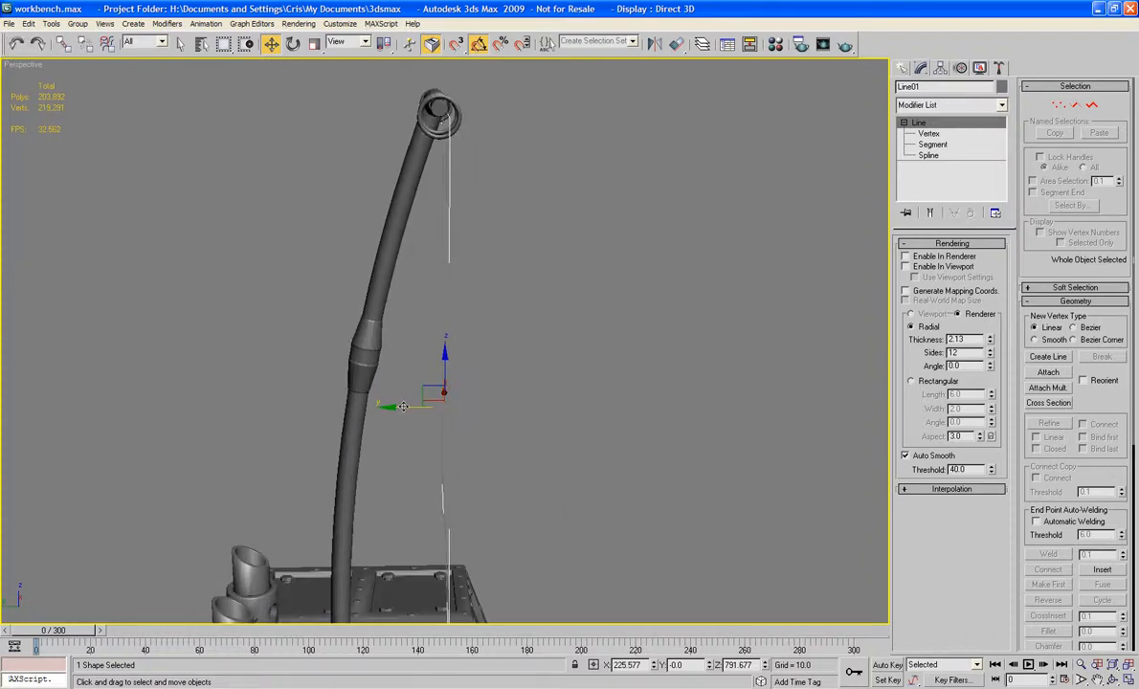
mouse_move(403, 405)
mouse_down()
mouse_move(369, 405)
mouse_move(400, 403)
mouse_up()
alt+middle_drag(578, 354, 539, 270)
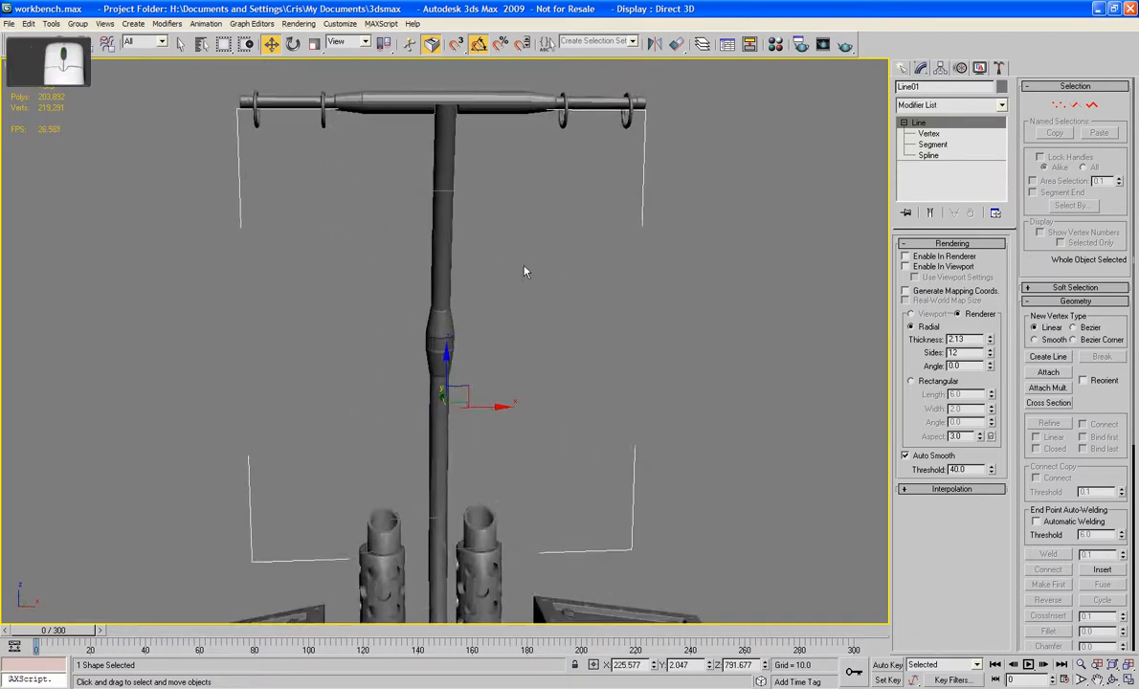
Step: Rename the banner spline as Banner_Cloth
key(f)
key(z)
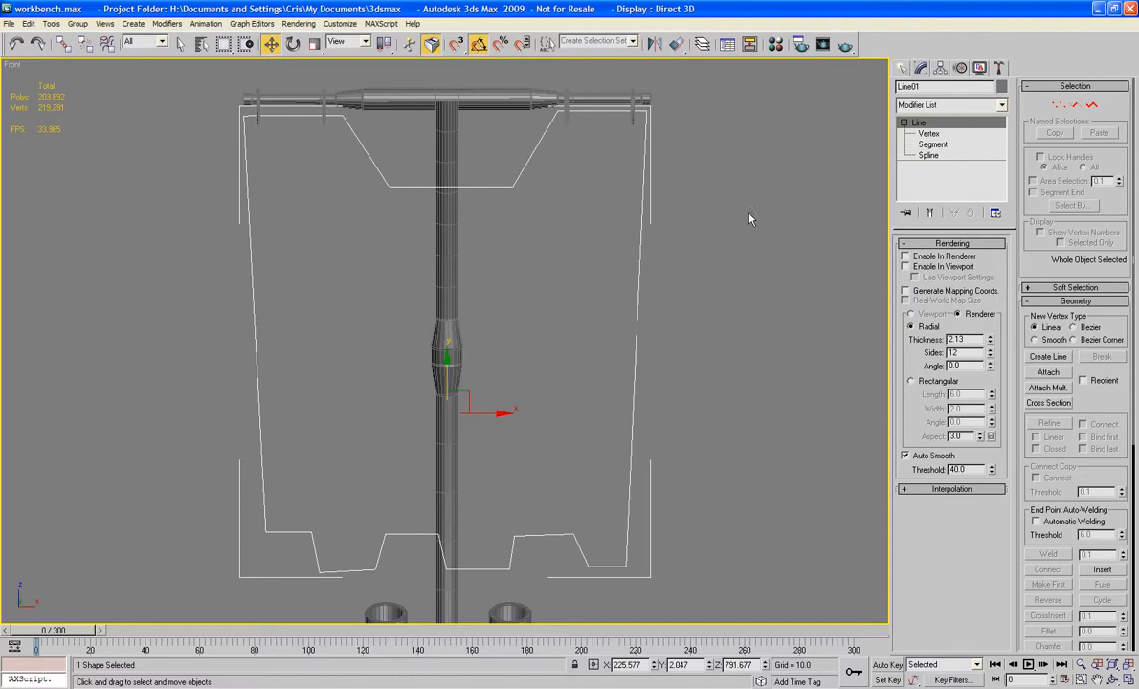
click(942, 88)
text(Banner)
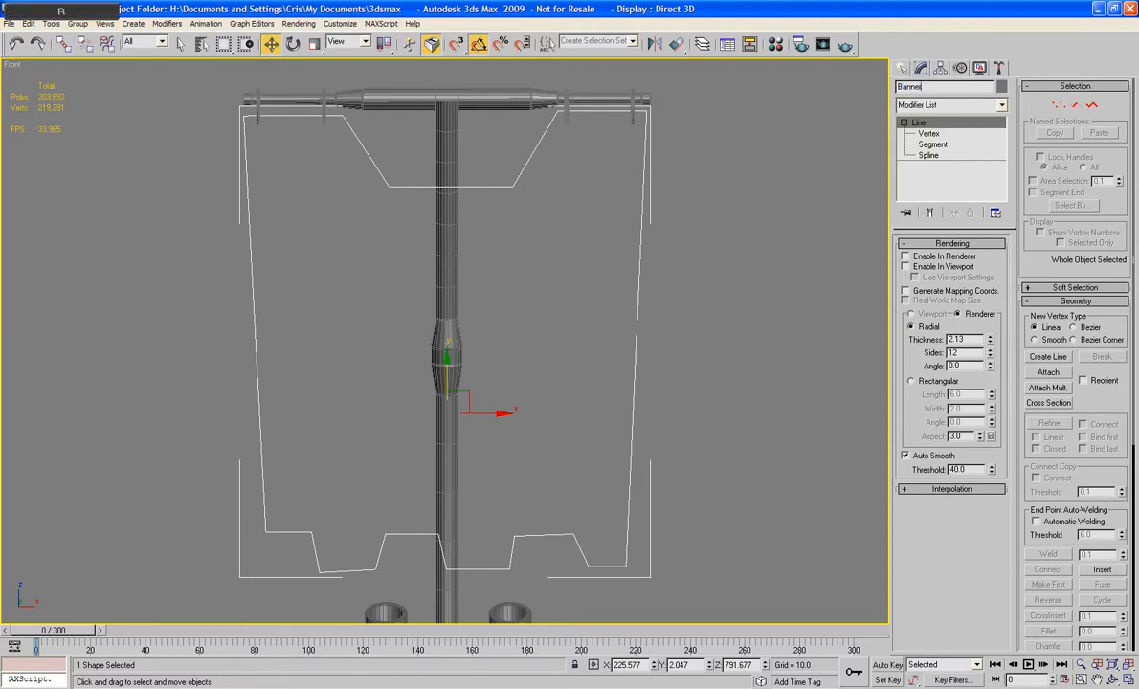
text(_Cloth)
key(Return)
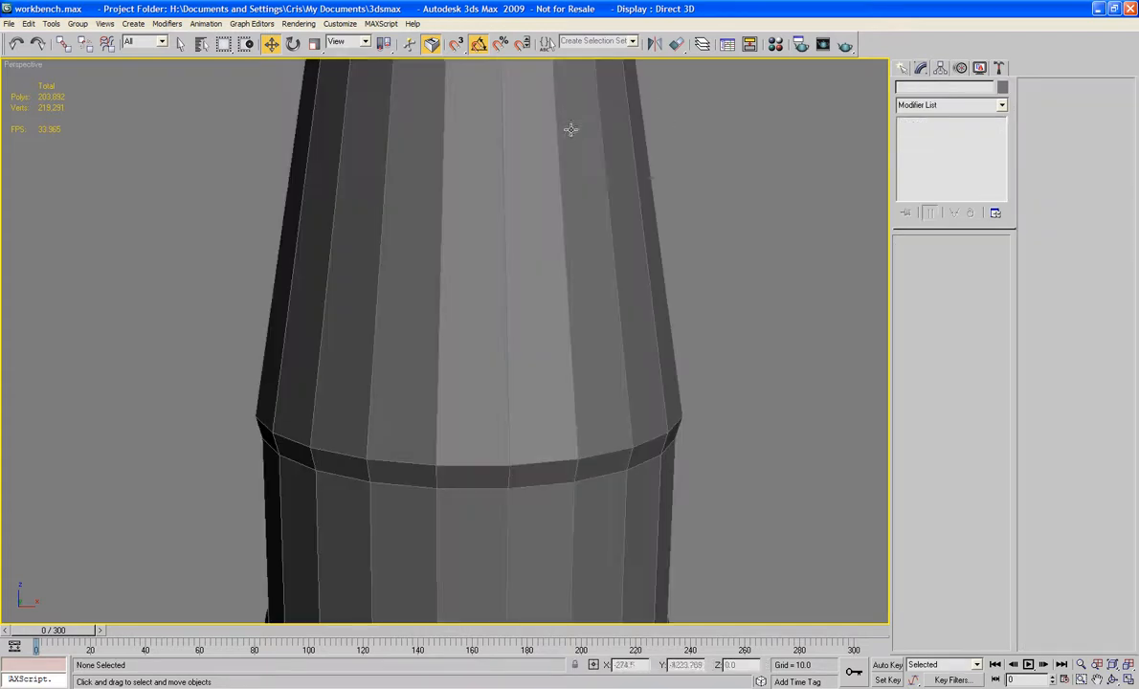
Step: Select the banner pole with its crossbar and rename it as Banner
click(569, 128)
click(921, 87)
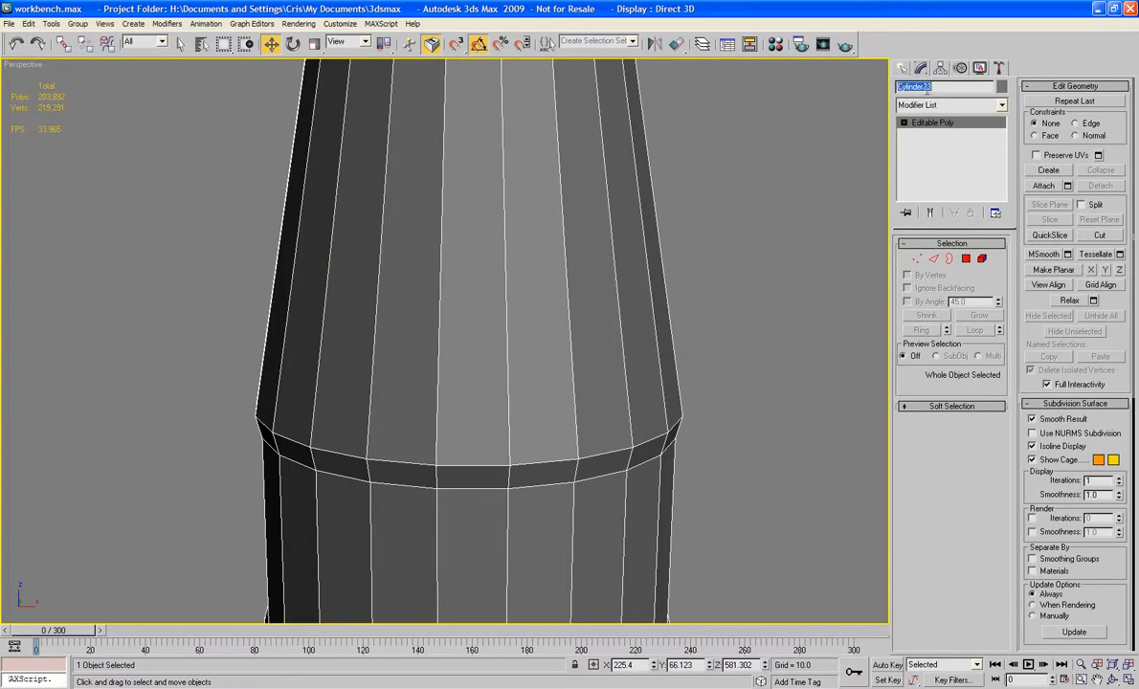
text(Banne)
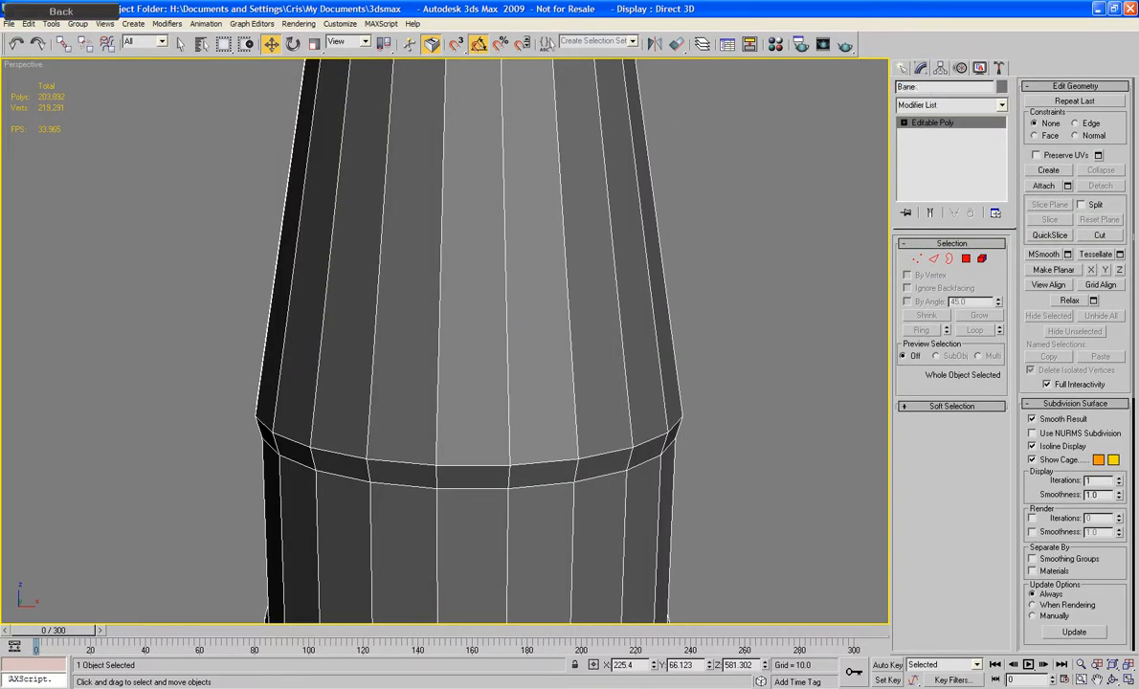
text(r)
key(Return)
key(z)
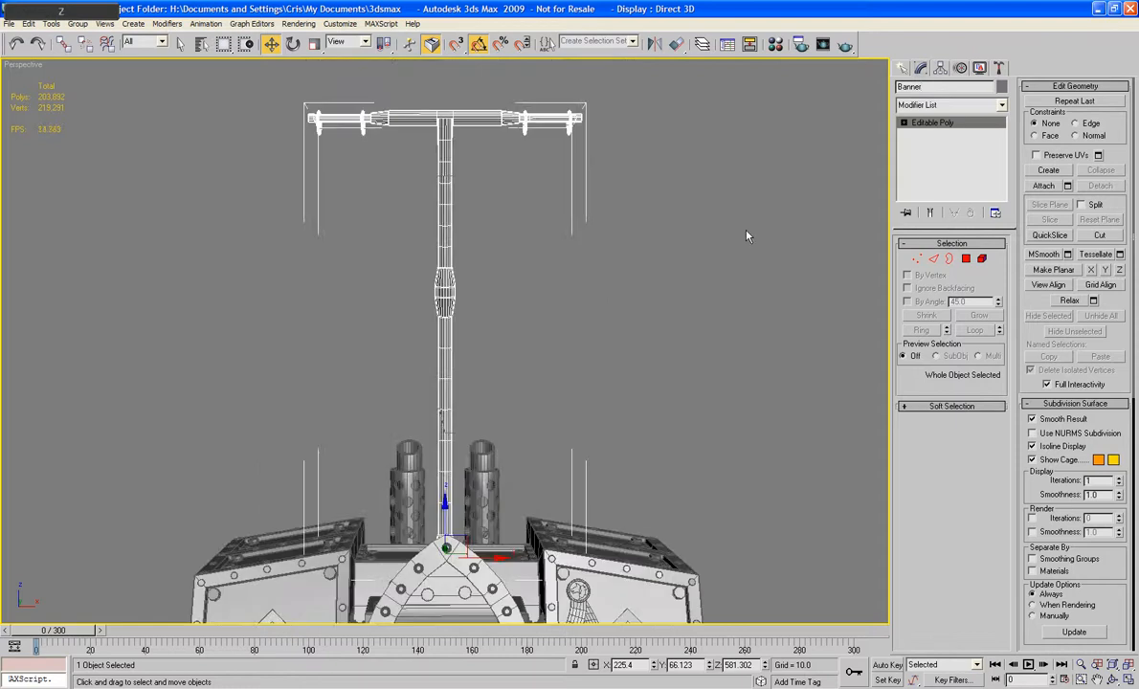
Step: Select the Banner_Cloth outline and add a Garment Maker modifier to it
key(f)
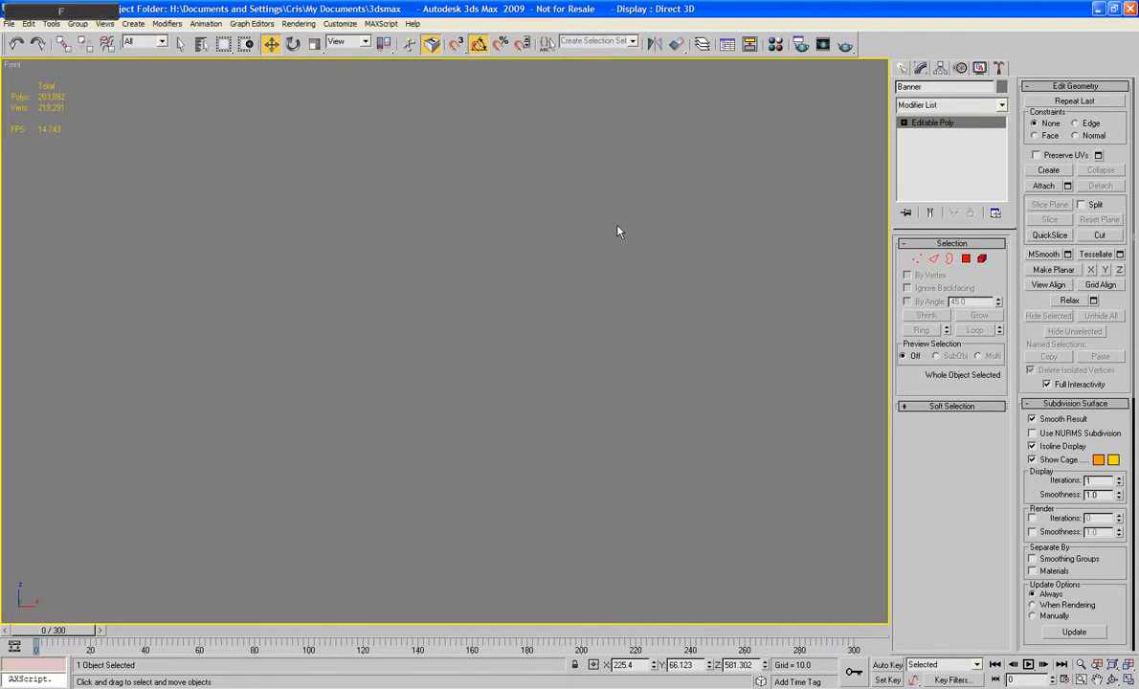
click(631, 226)
drag(638, 214, 532, 257)
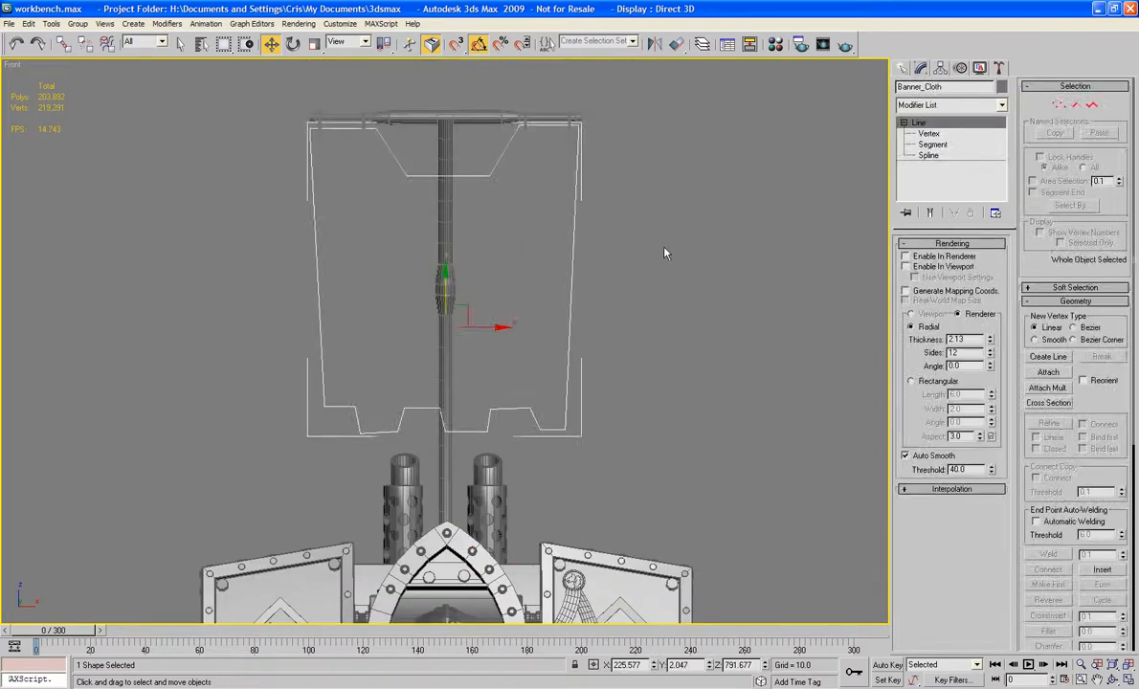
click(944, 106)
key(g)
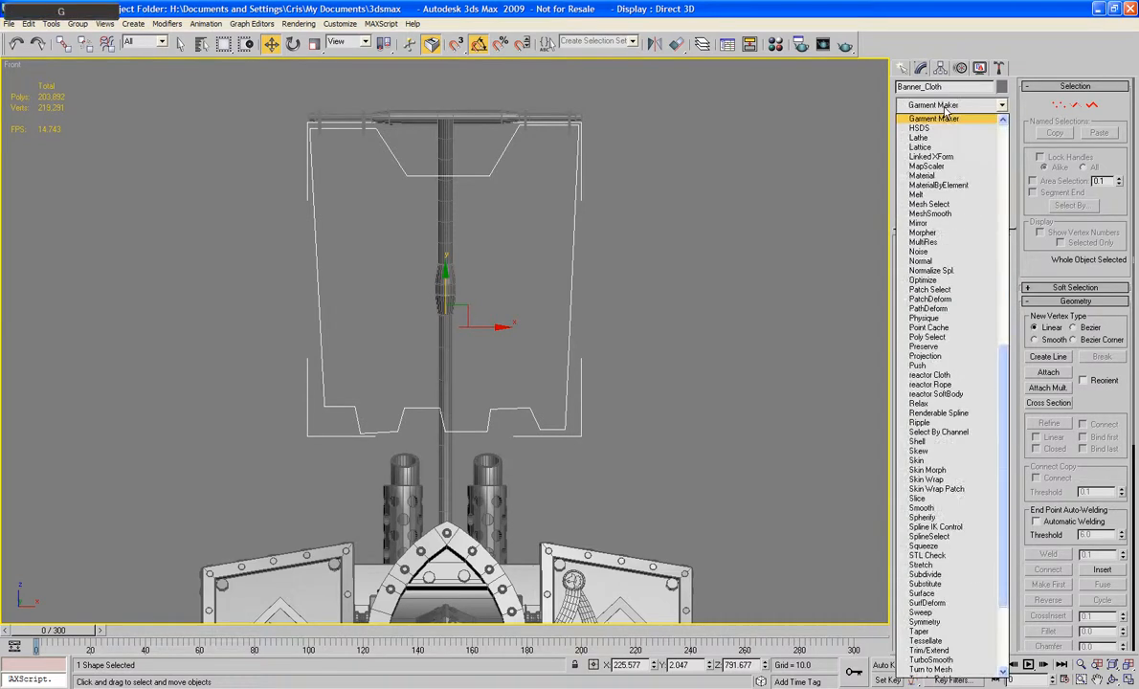
key(Return)
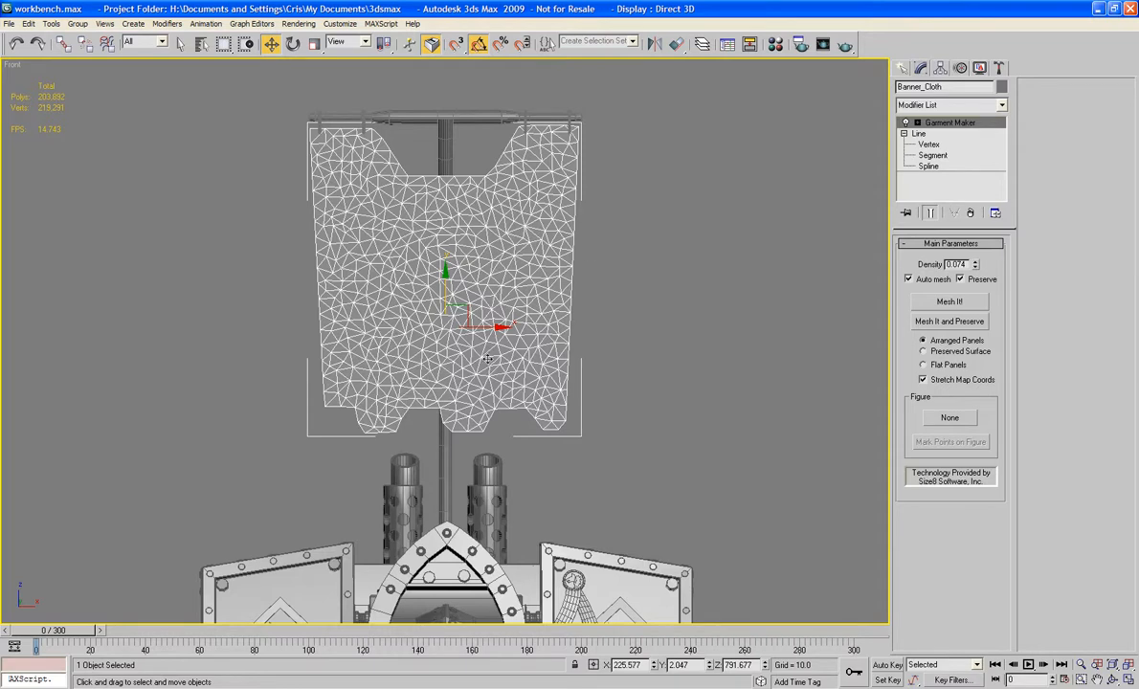
Step: Break the banner outline at all of its vertices and return to the Garment Maker level
click(918, 124)
click(918, 123)
click(933, 166)
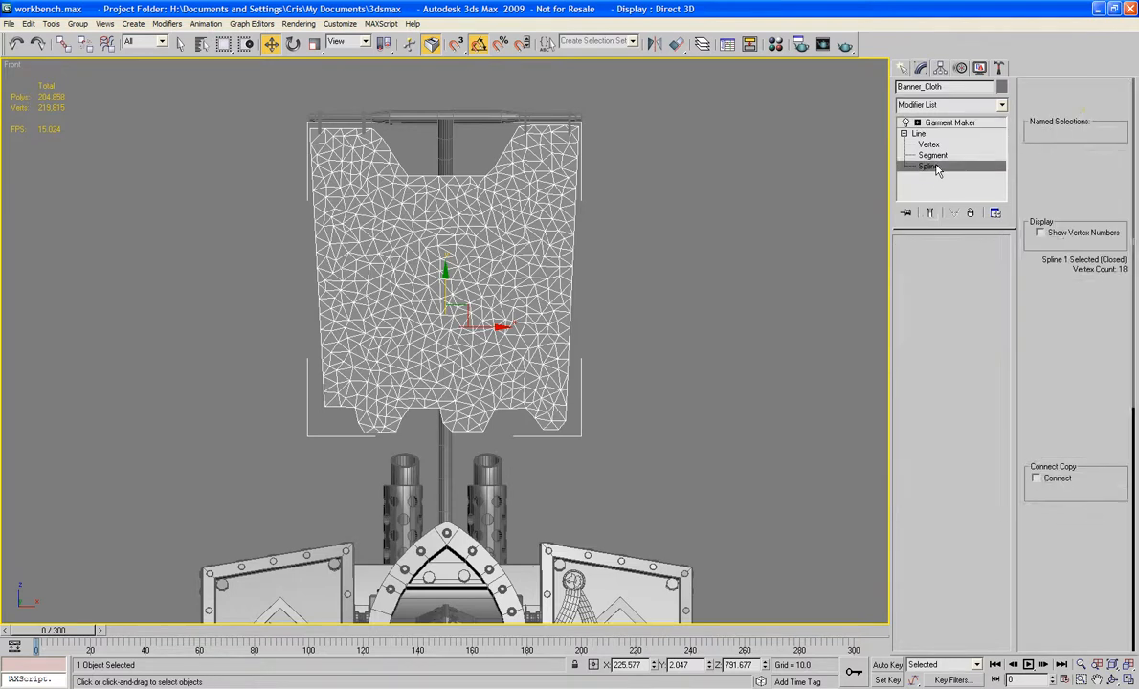
click(928, 144)
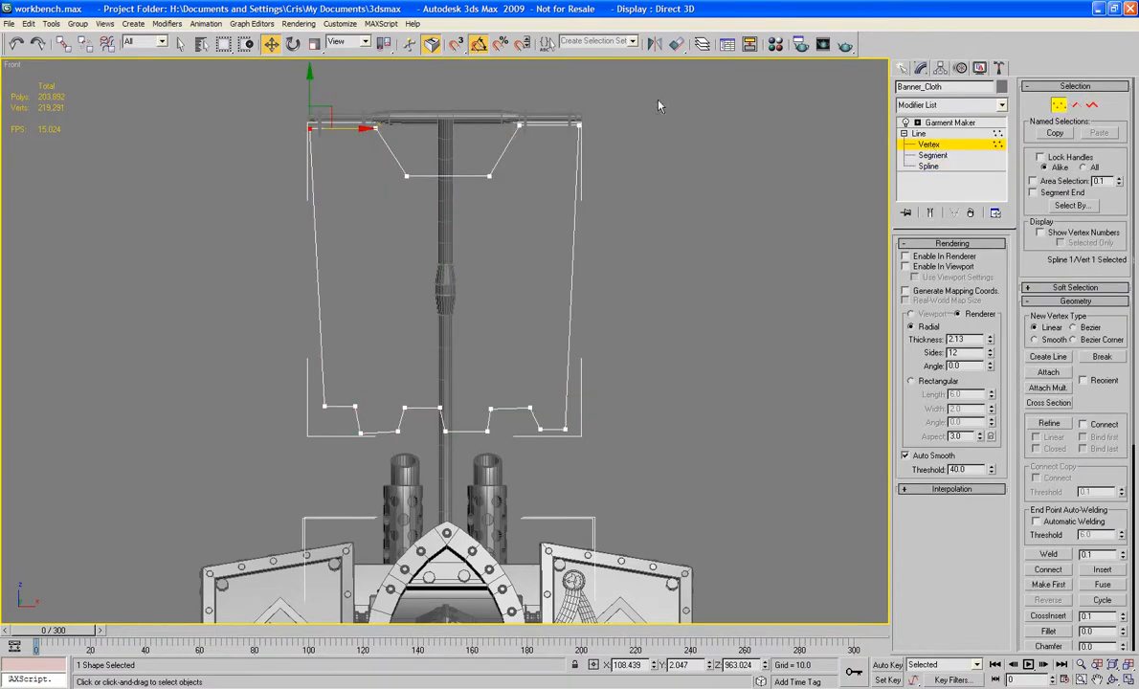
drag(658, 105, 210, 442)
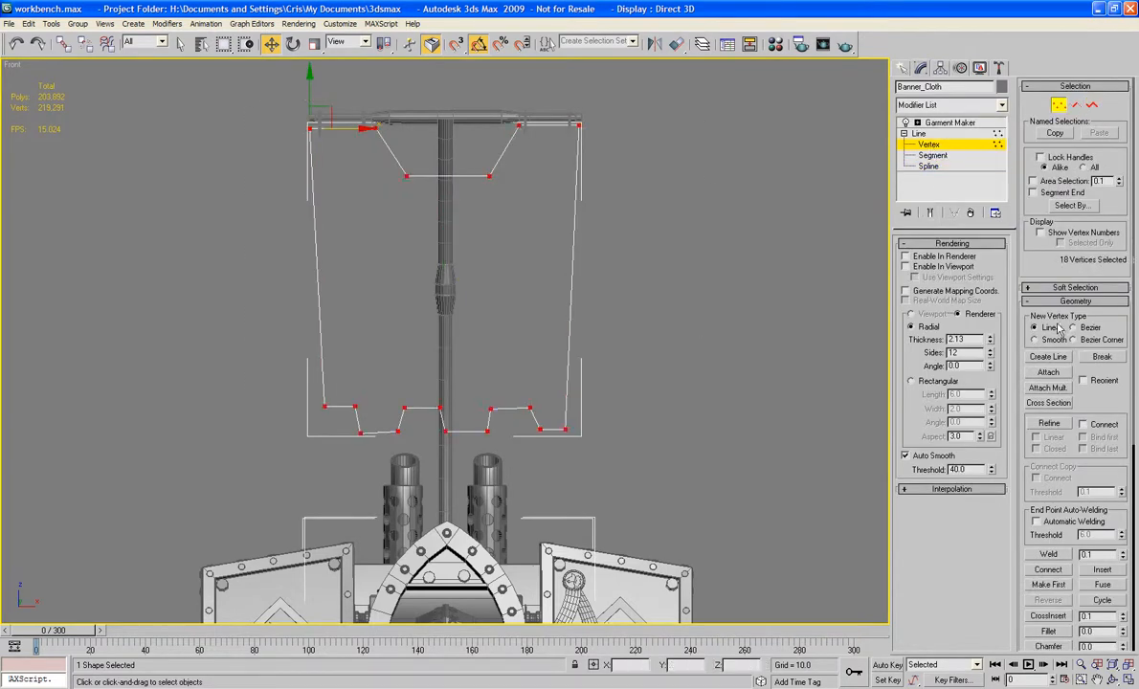
click(1107, 357)
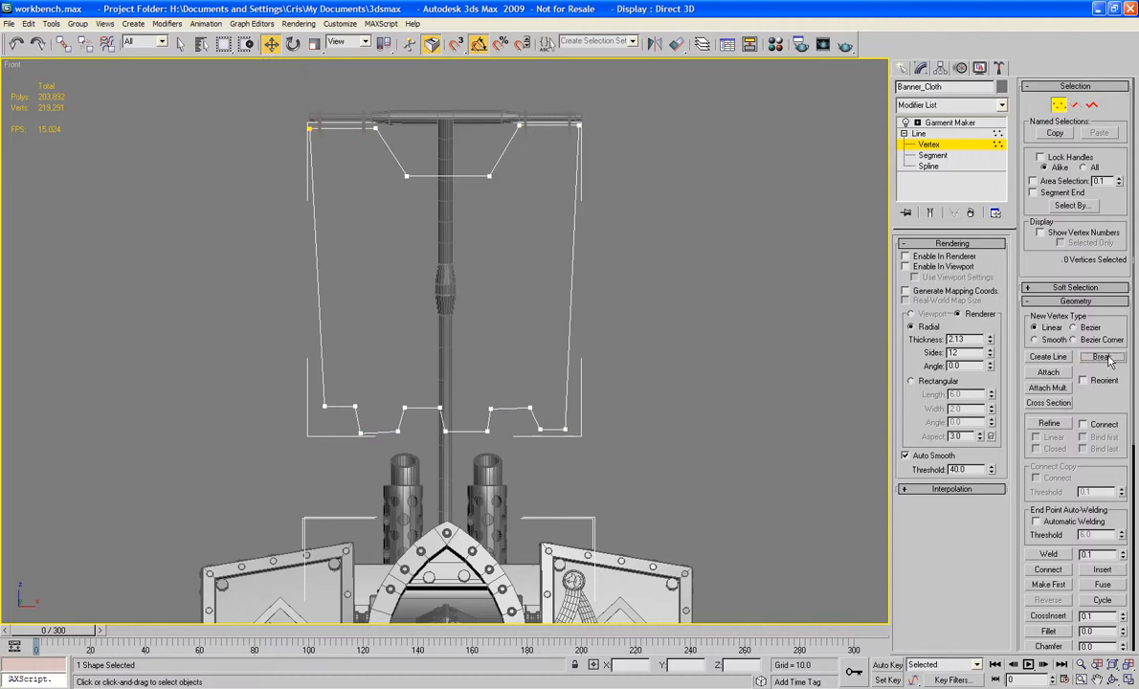
click(930, 146)
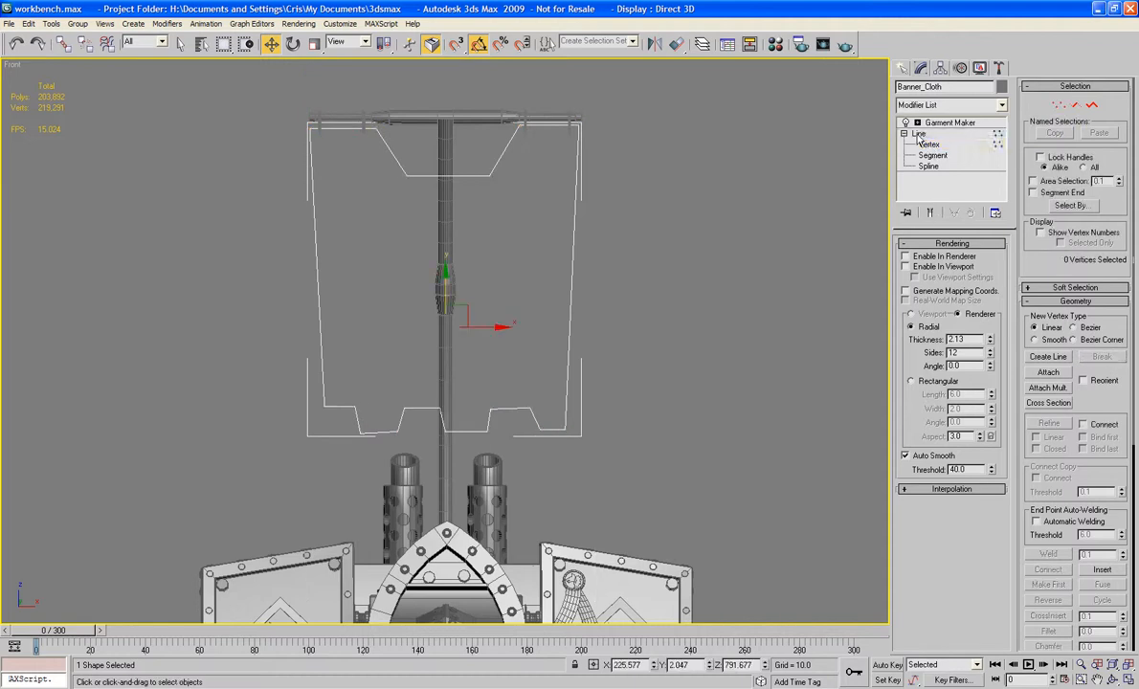
click(919, 144)
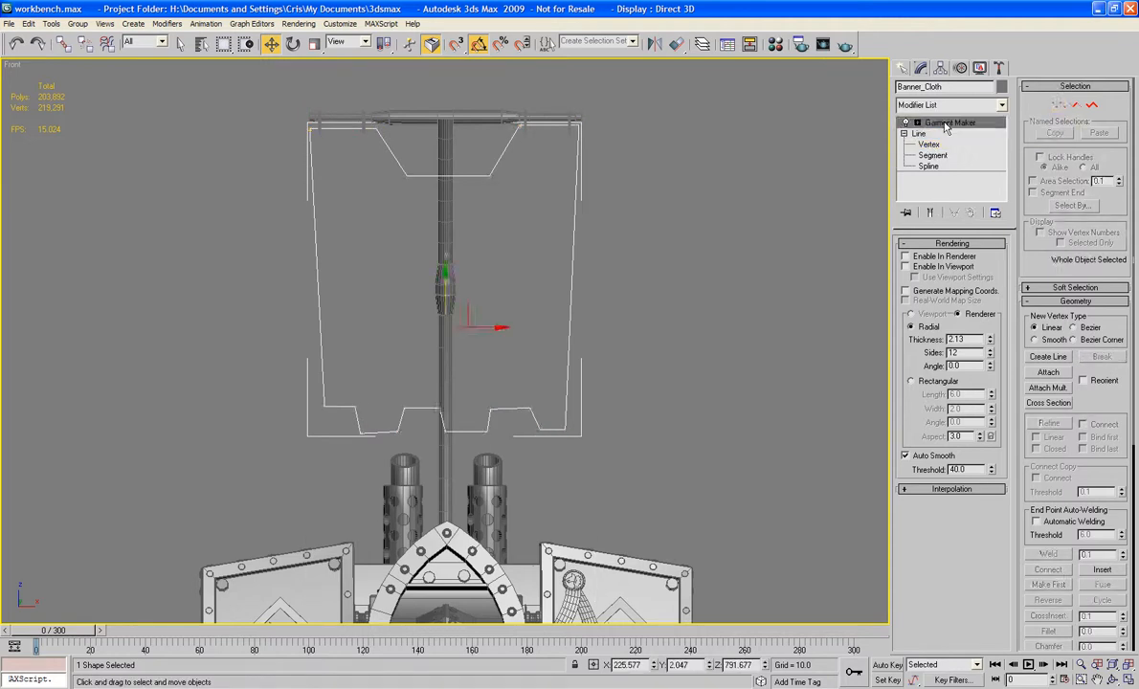
click(921, 123)
click(904, 133)
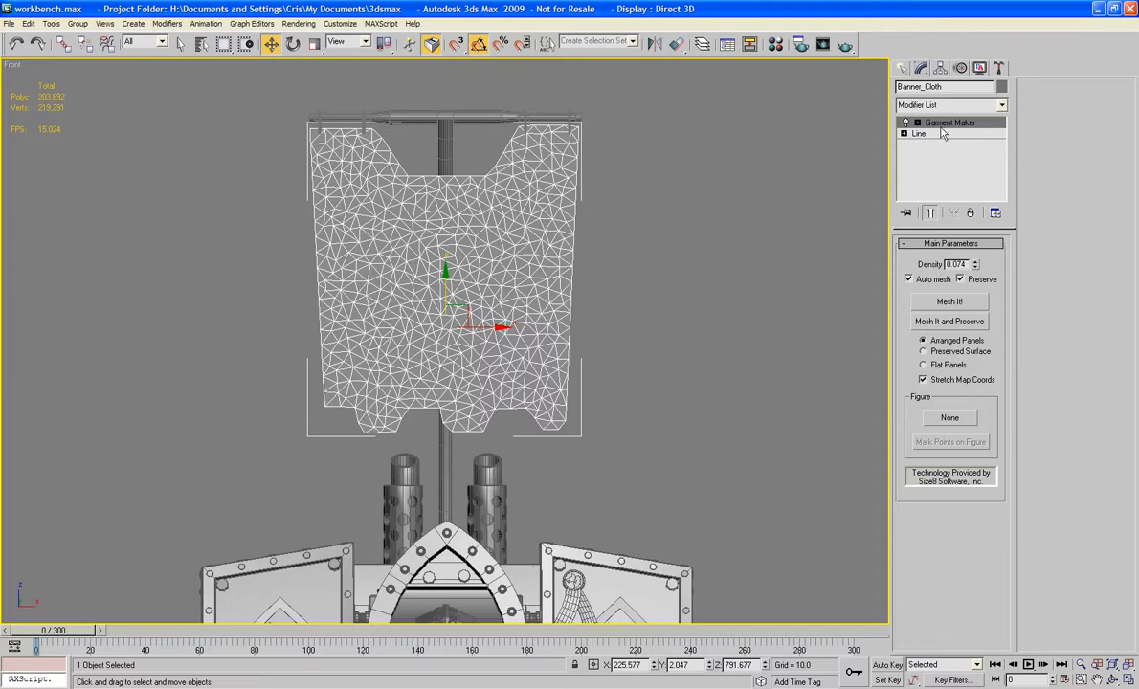
Step: Add a Cloth modifier on top of Garment Maker for the banner cloth
click(936, 105)
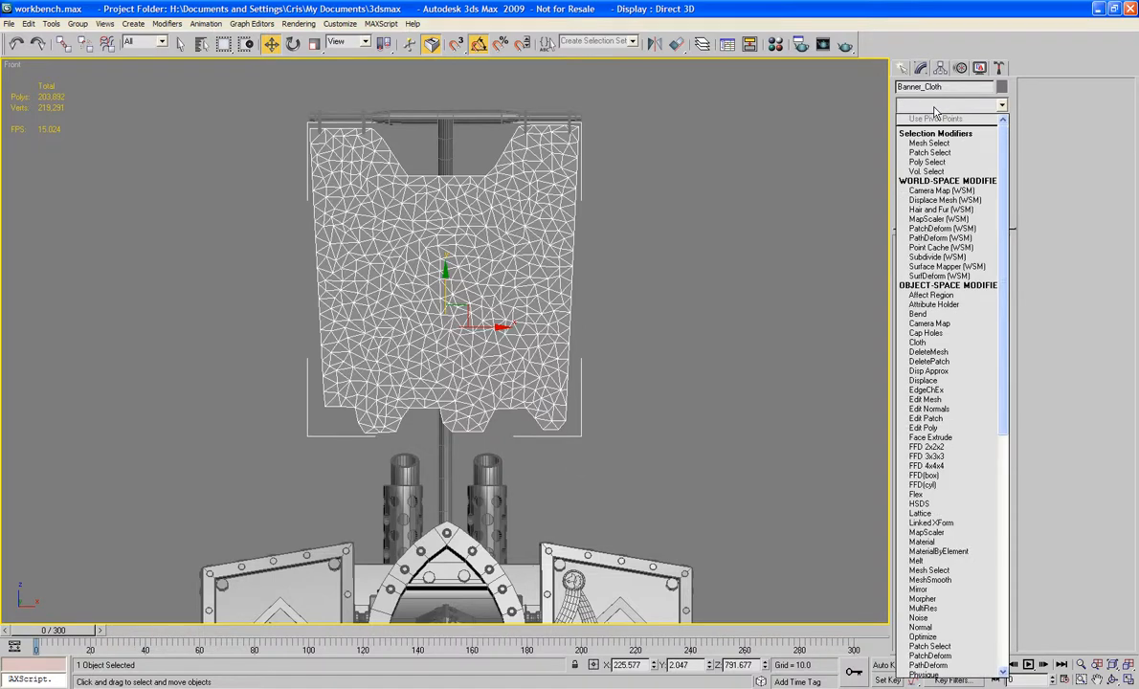
key(c)
key(c)
key(c)
key(c)
key(c)
key(c)
key(c)
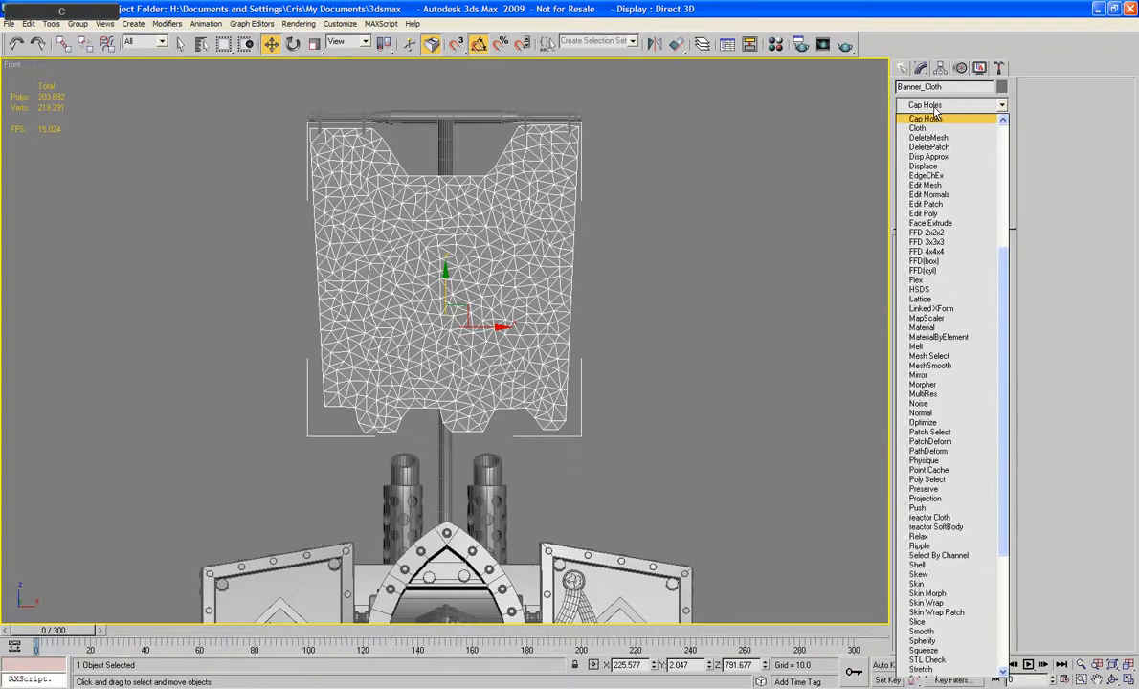
key(c)
key(c)
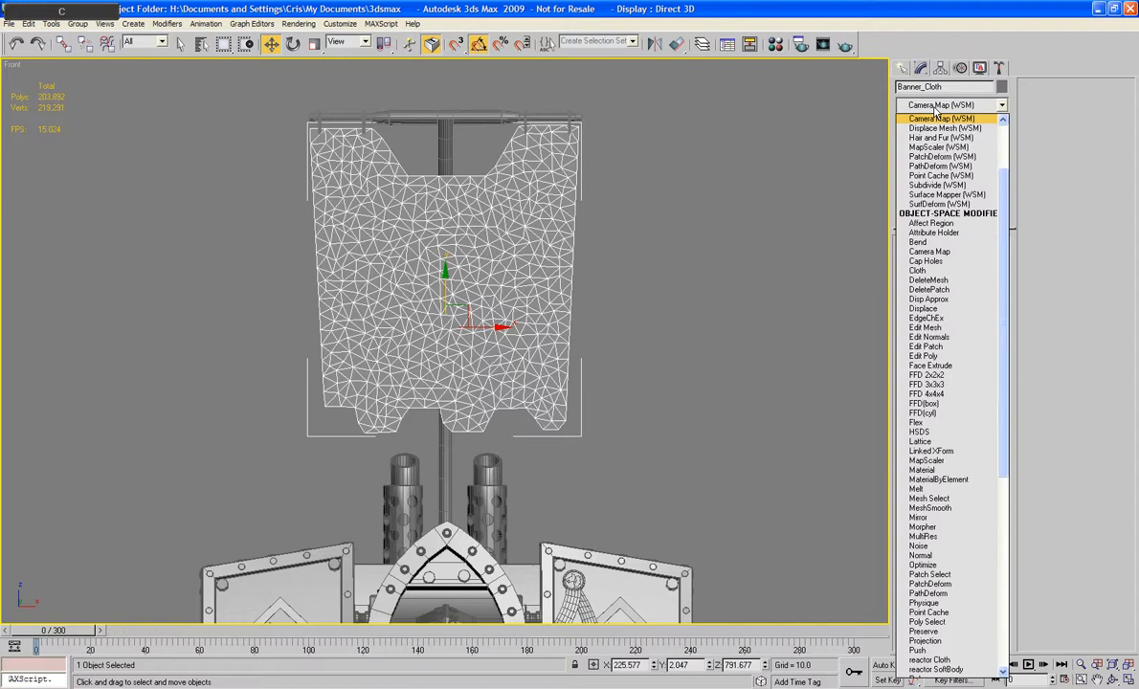
click(925, 272)
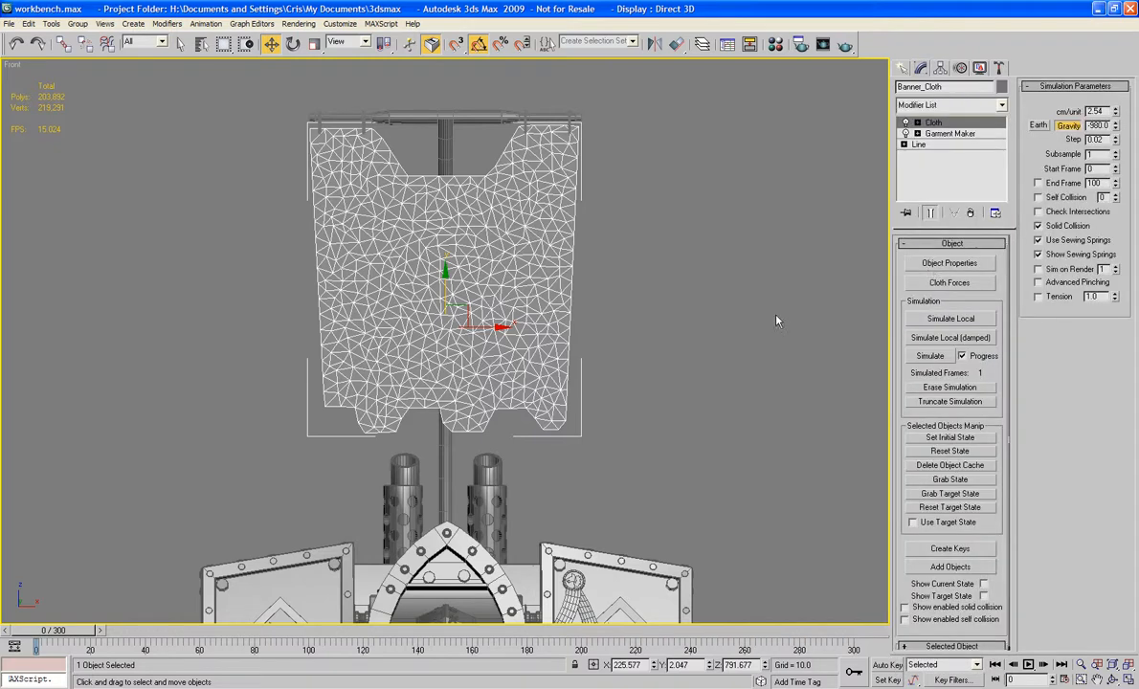
Step: Link the banner pole to the robot's torso as its parent
middle_drag(770, 430, 768, 346)
scroll(761, 394, down, 2)
scroll(761, 394, down, 1)
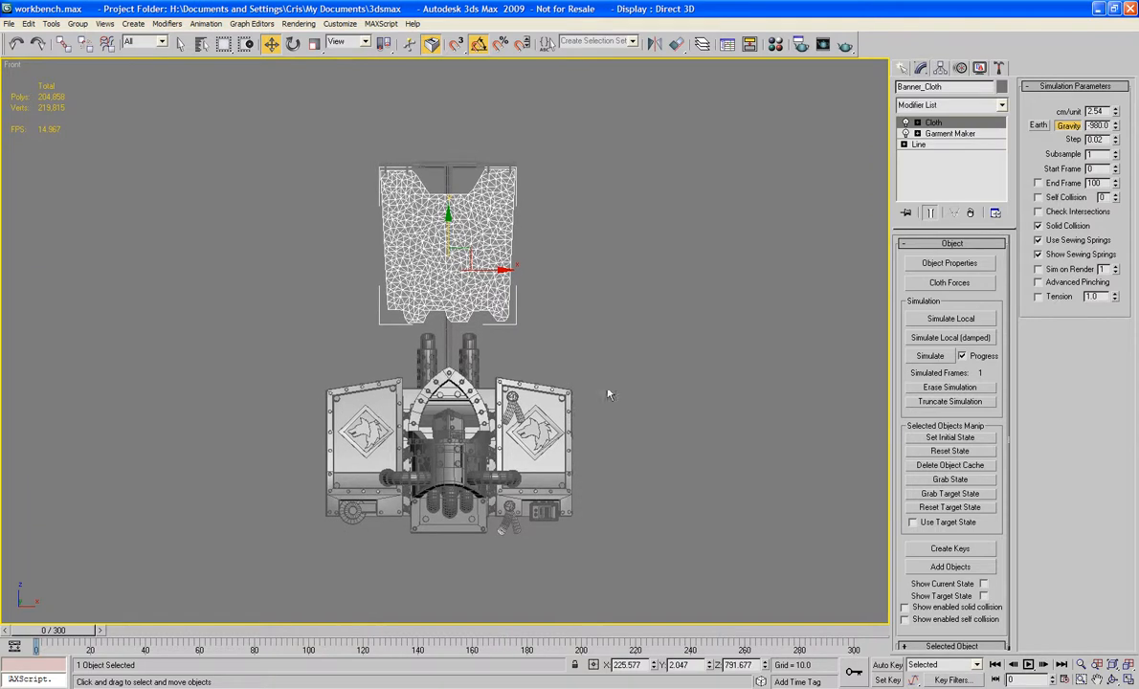
drag(43, 643, 28, 612)
key(z)
middle_drag(613, 459, 578, 433)
scroll(618, 421, down, 4)
scroll(577, 434, up, 3)
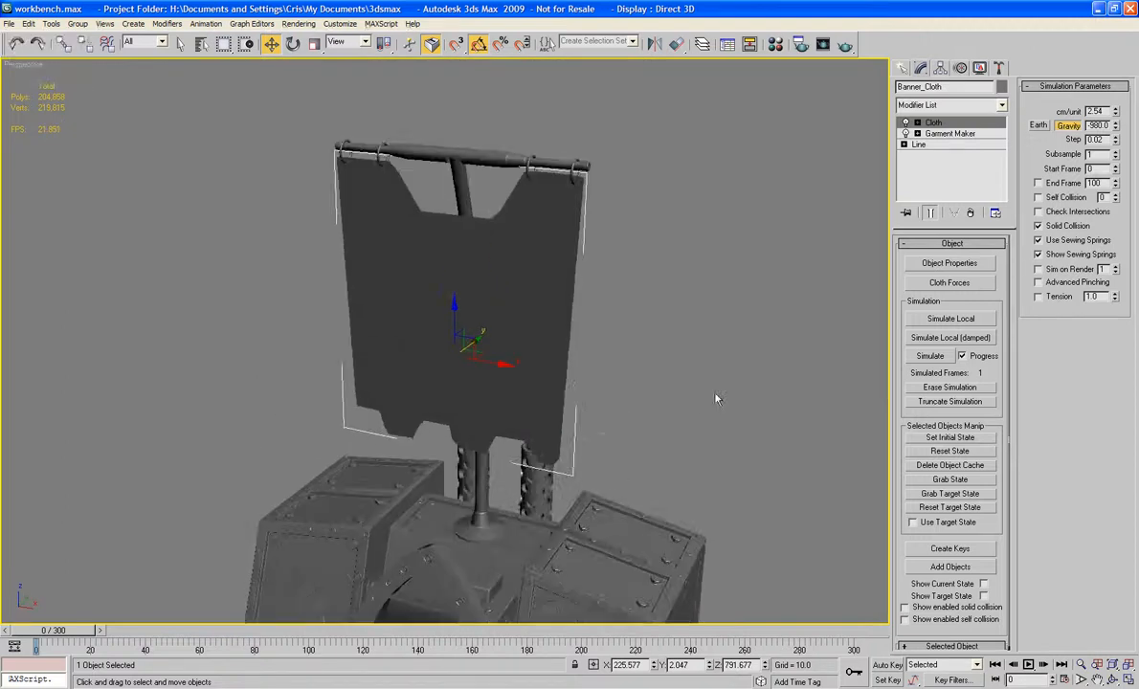
click(665, 363)
click(483, 484)
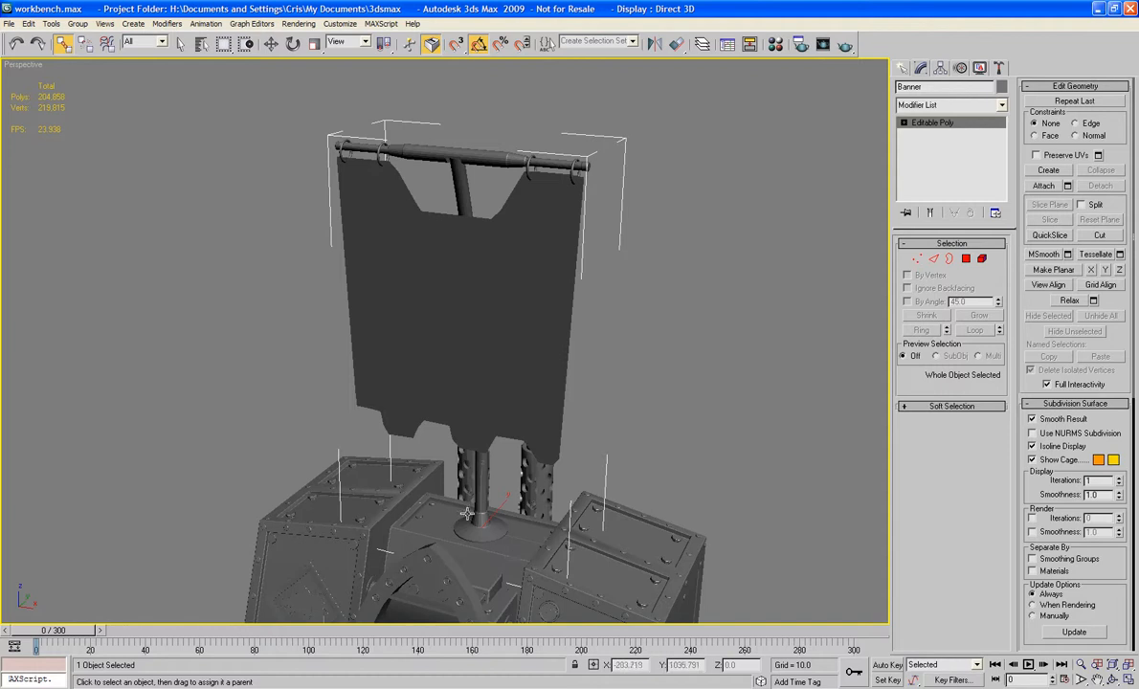
drag(483, 514, 294, 502)
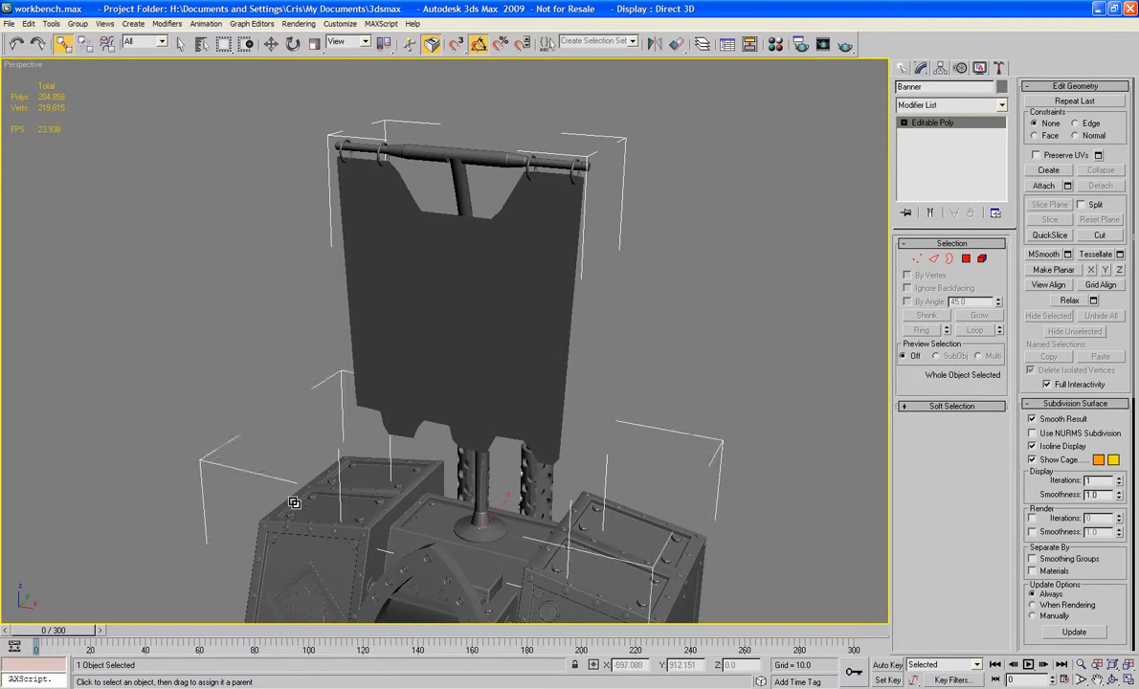
alt+middle_drag(321, 467, 677, 318)
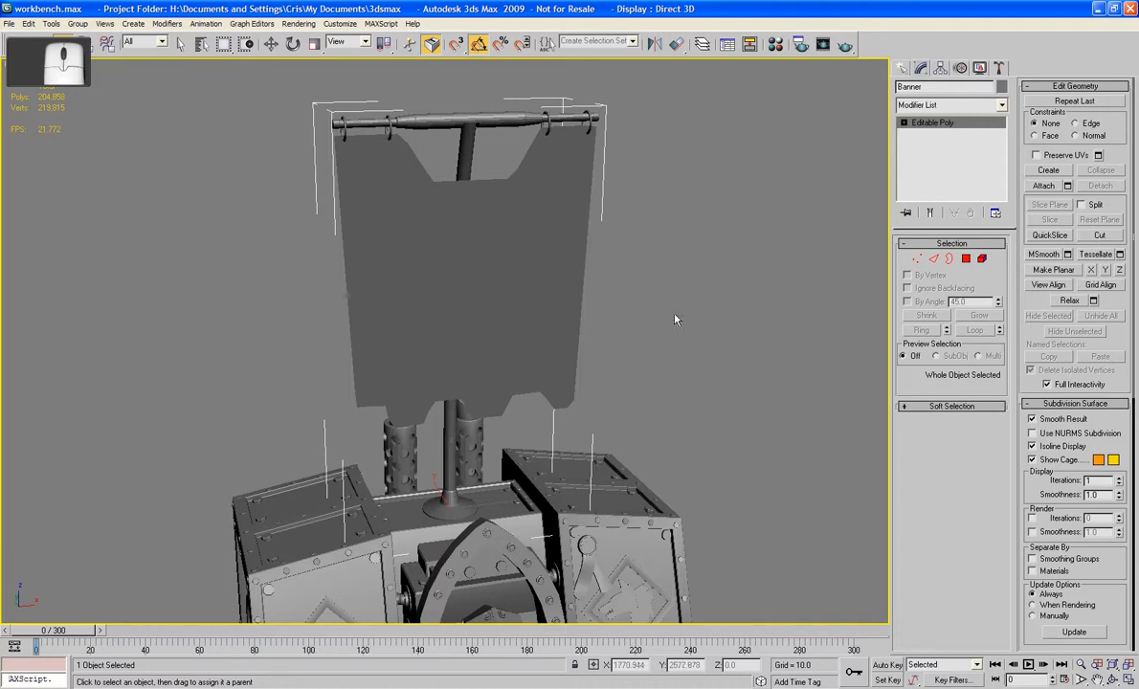
Step: Select the banner cloth and enter the Group level of its Cloth modifier
click(680, 317)
click(518, 247)
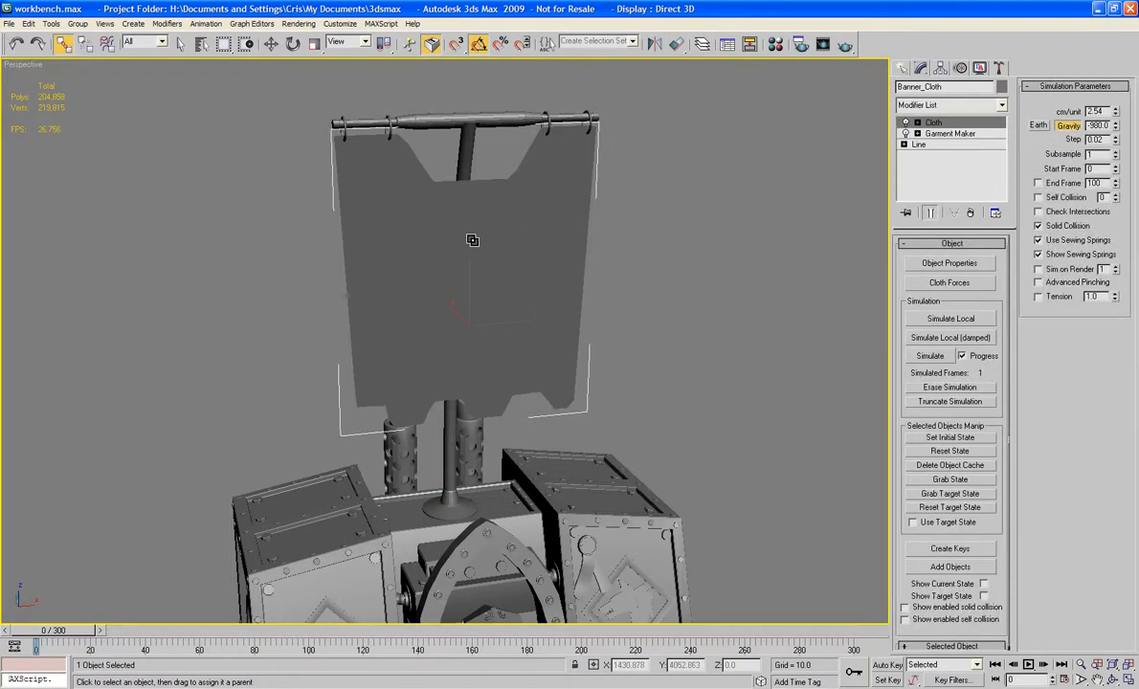
key(f)
key(z)
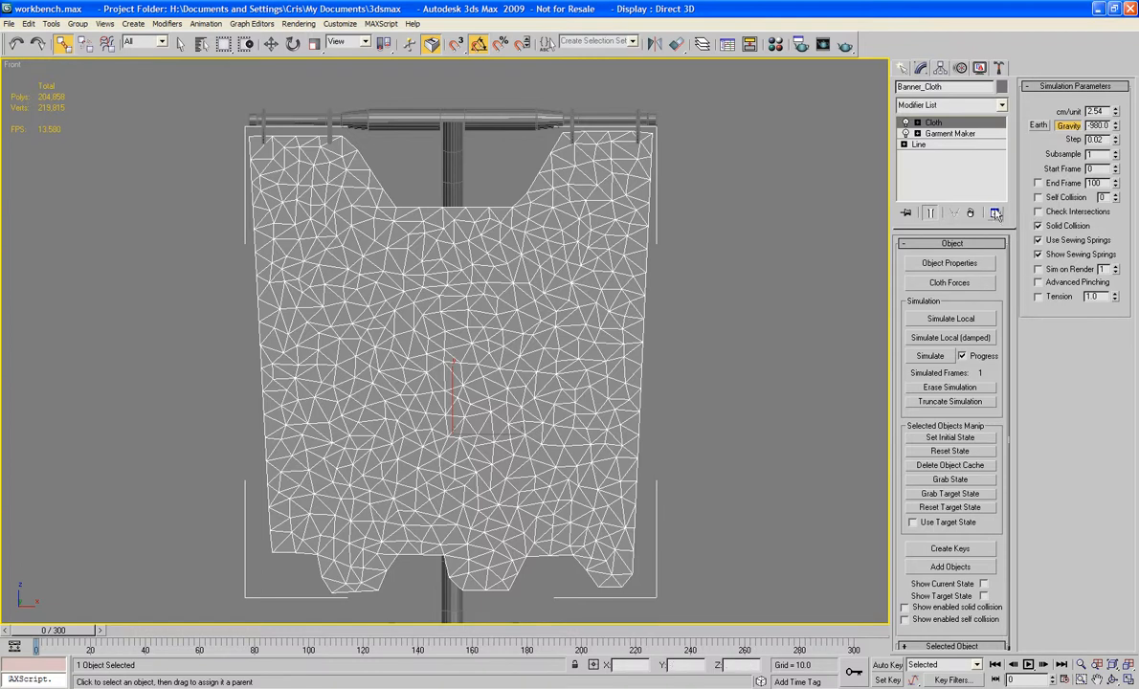
key(1)
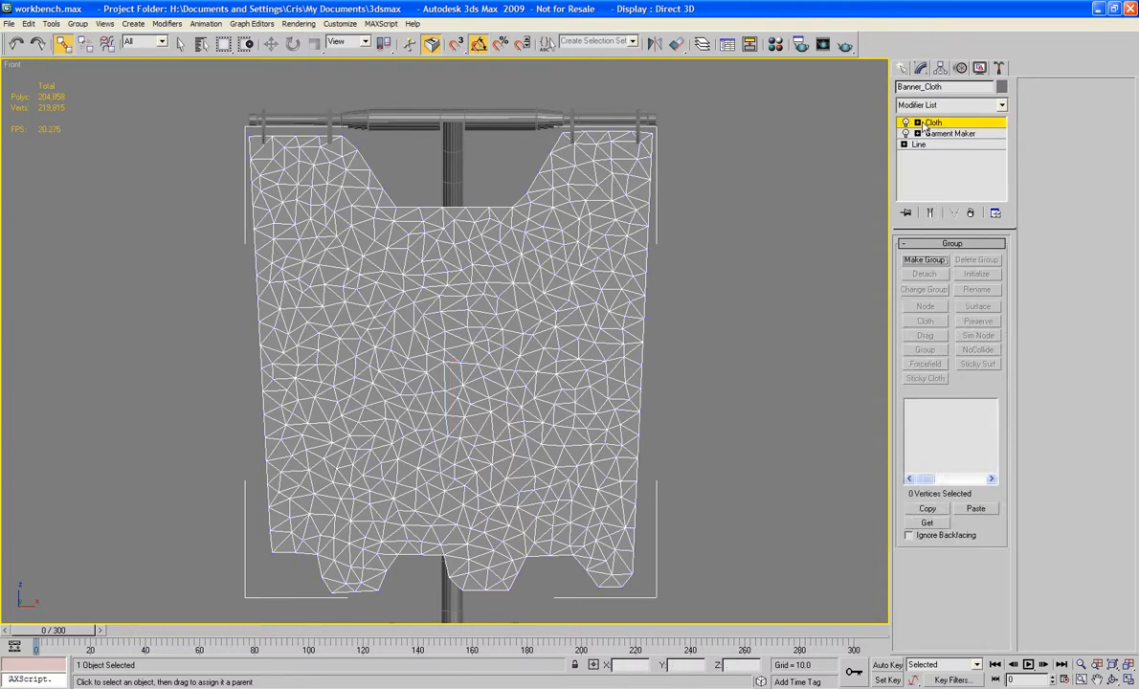
click(918, 122)
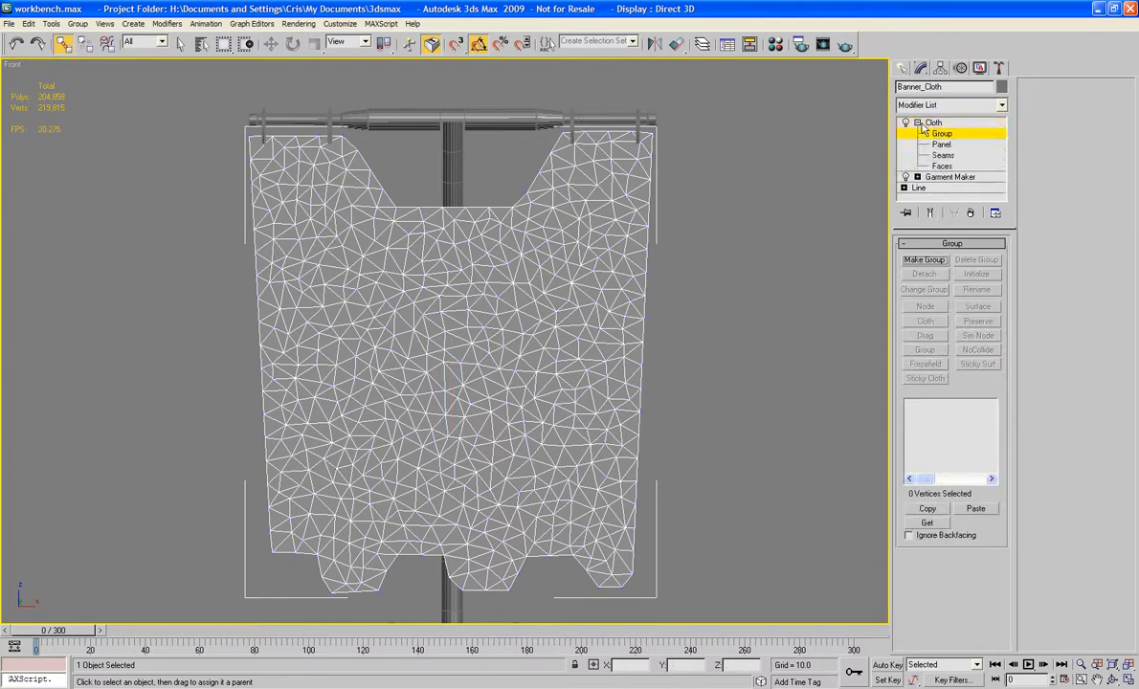
click(945, 136)
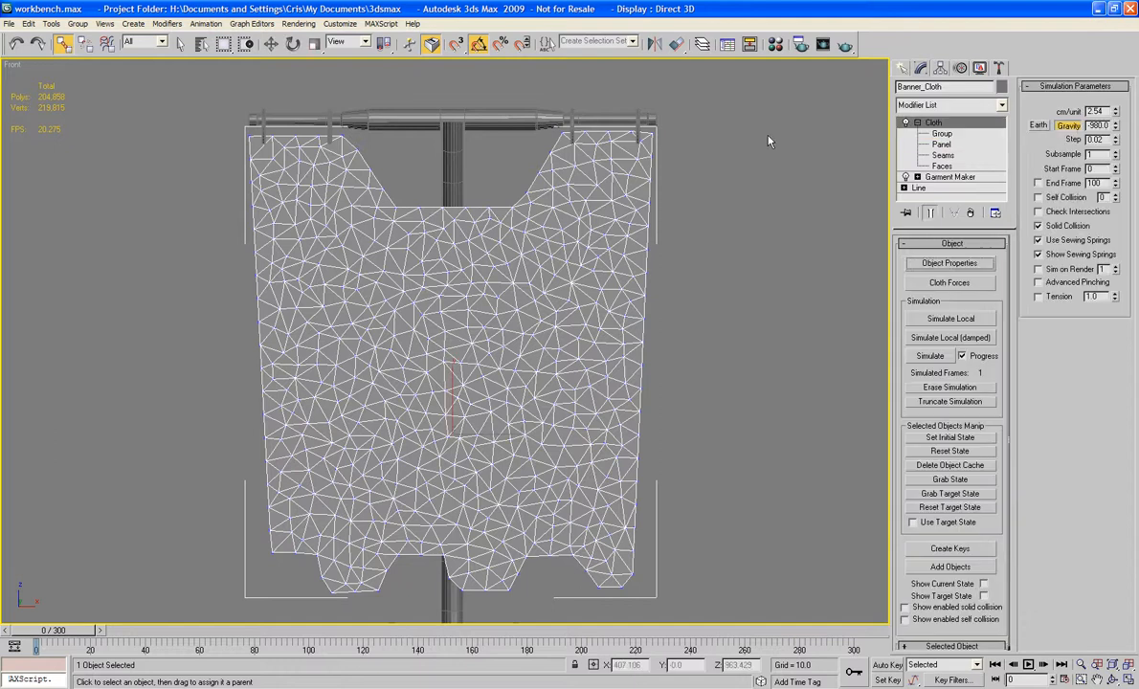
key(1)
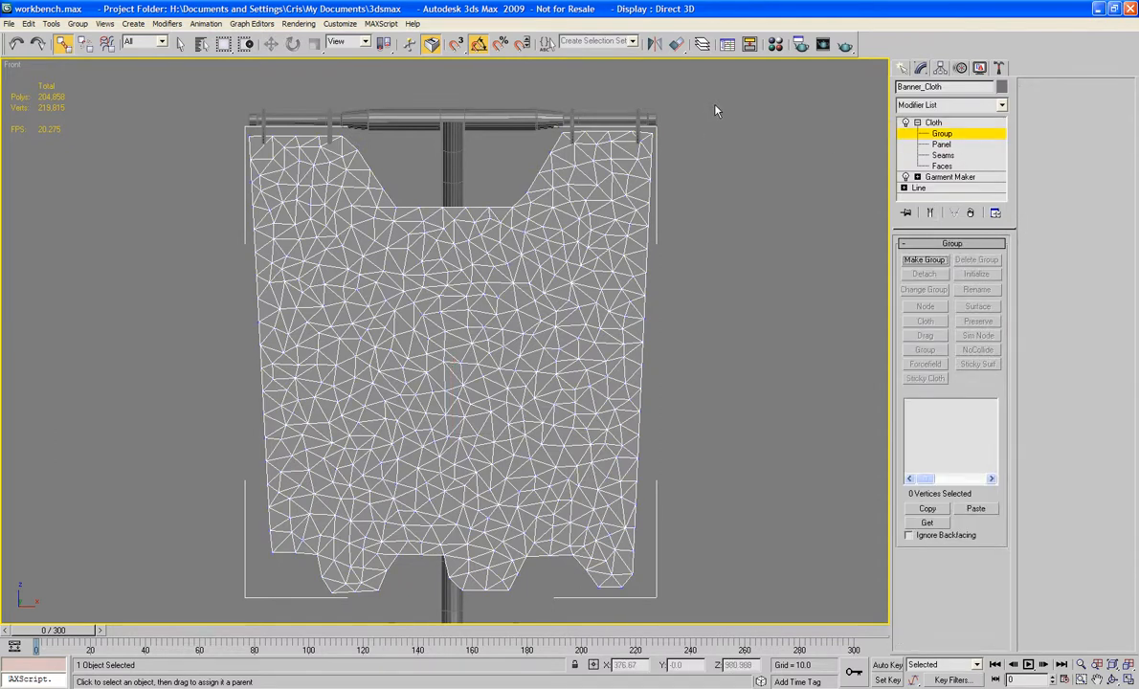
Step: Try to select the cloth vertices along the banner's upper edge beneath the crossbar, staying at the Cloth modifier's Group level
scroll(669, 186, up, 5)
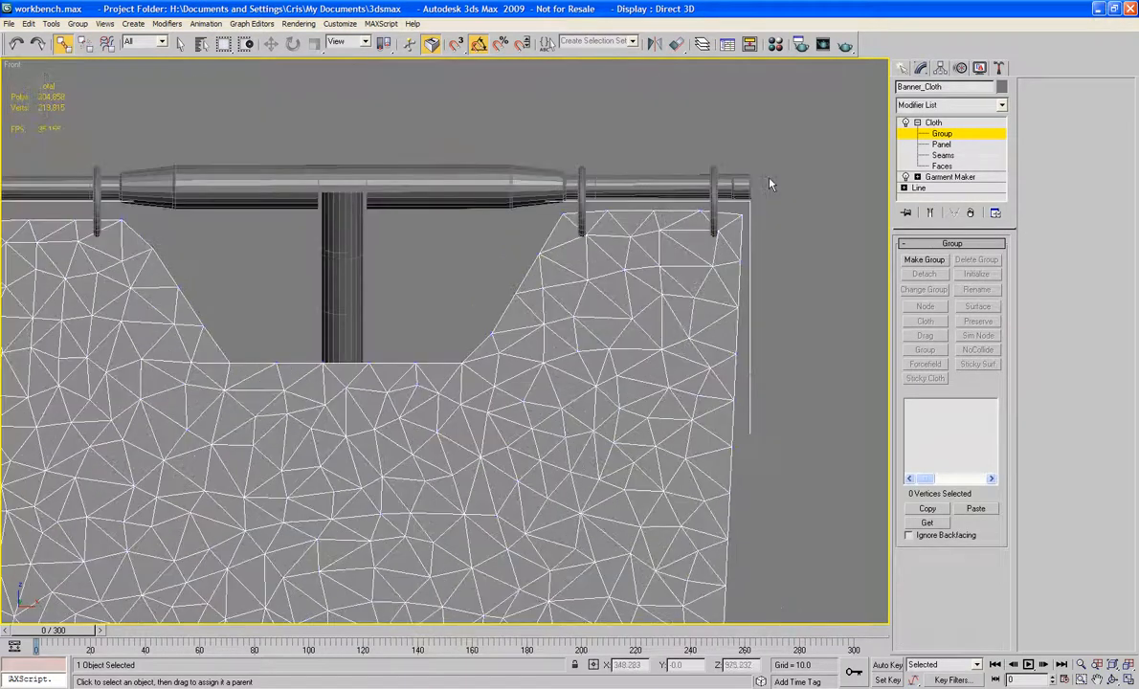
drag(770, 180, 520, 220)
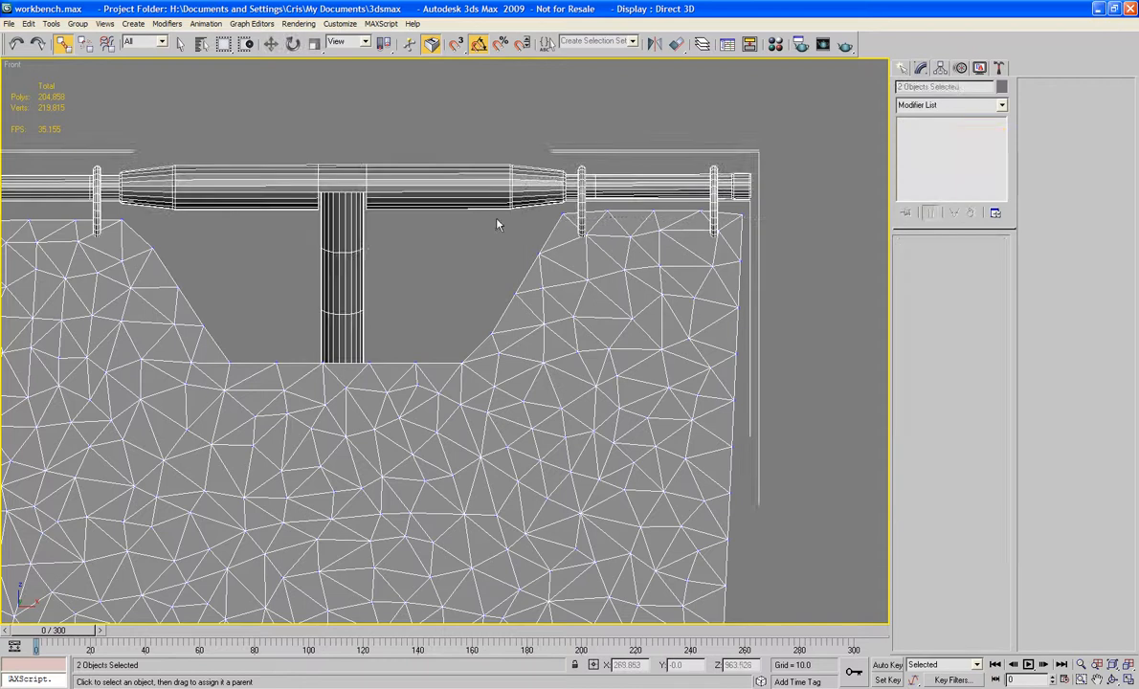
click(670, 237)
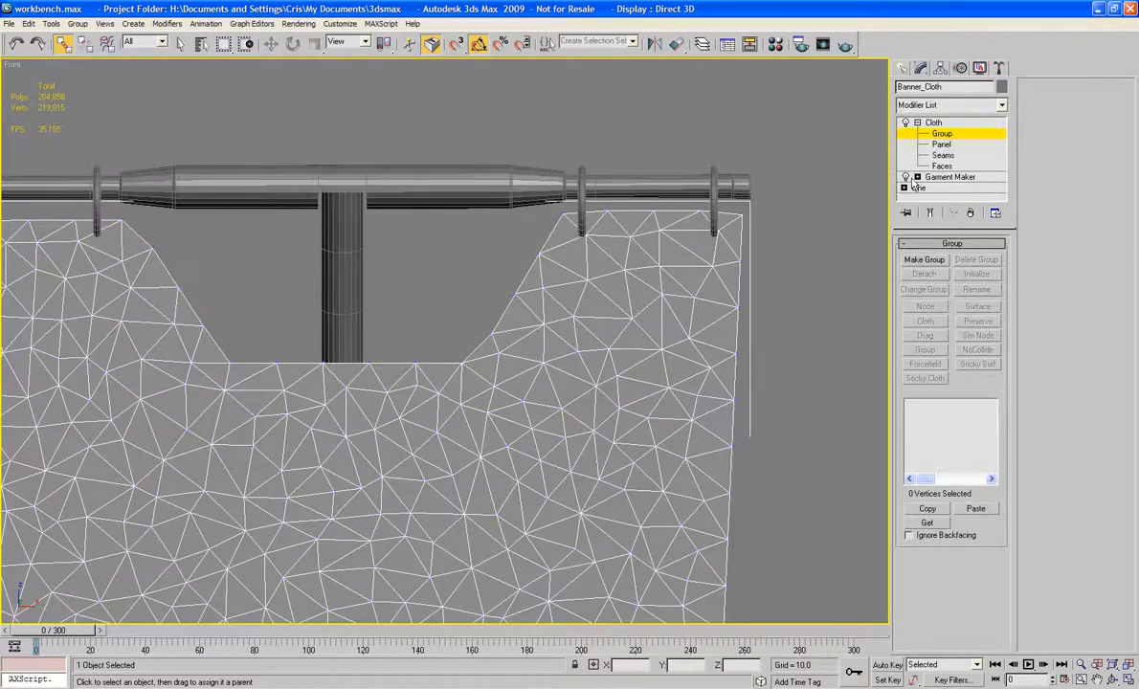
click(949, 136)
click(949, 136)
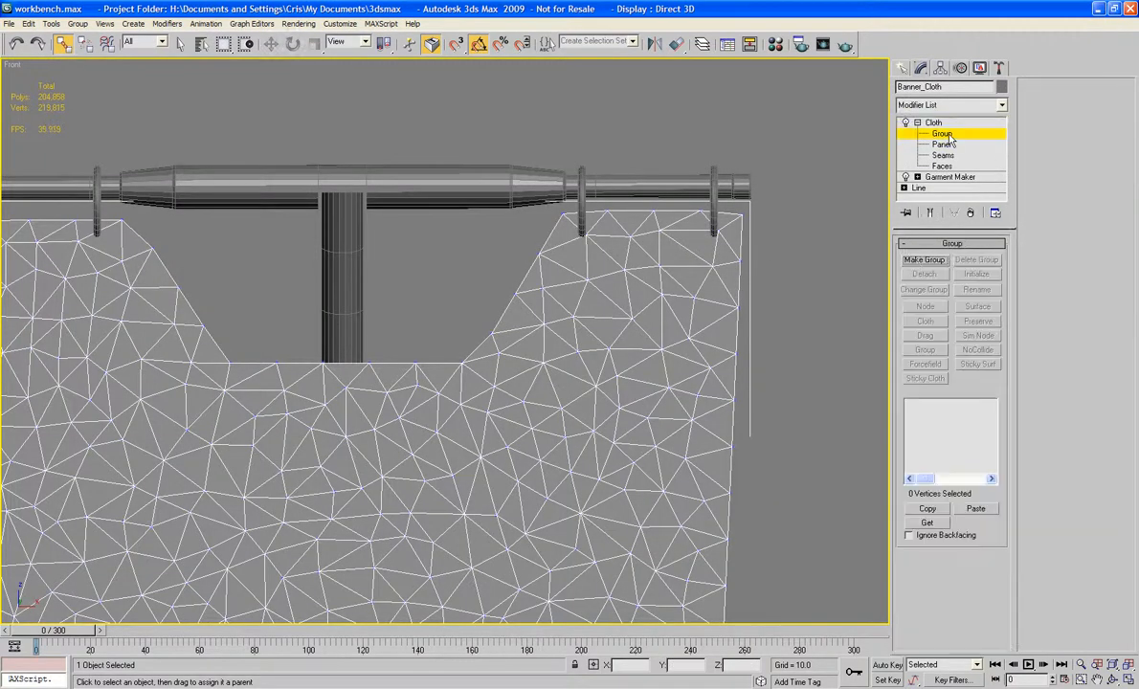
Step: Make a cloth group named BannerGroup without any vertices selected, and undo it
click(921, 261)
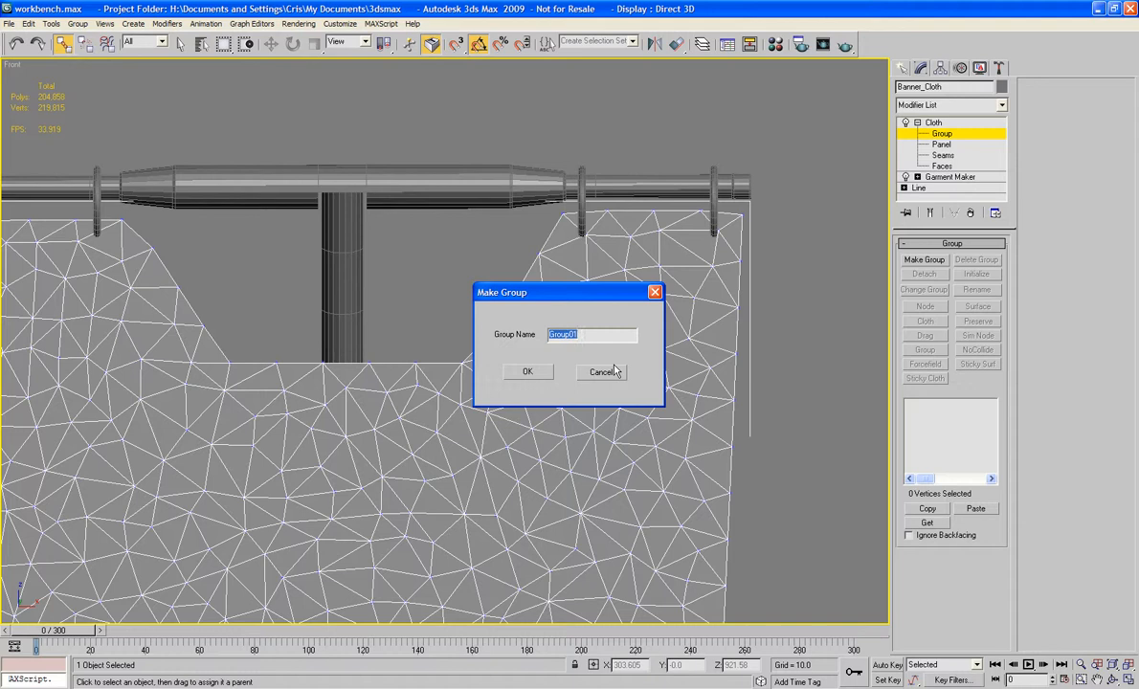
text(BannerGrou)
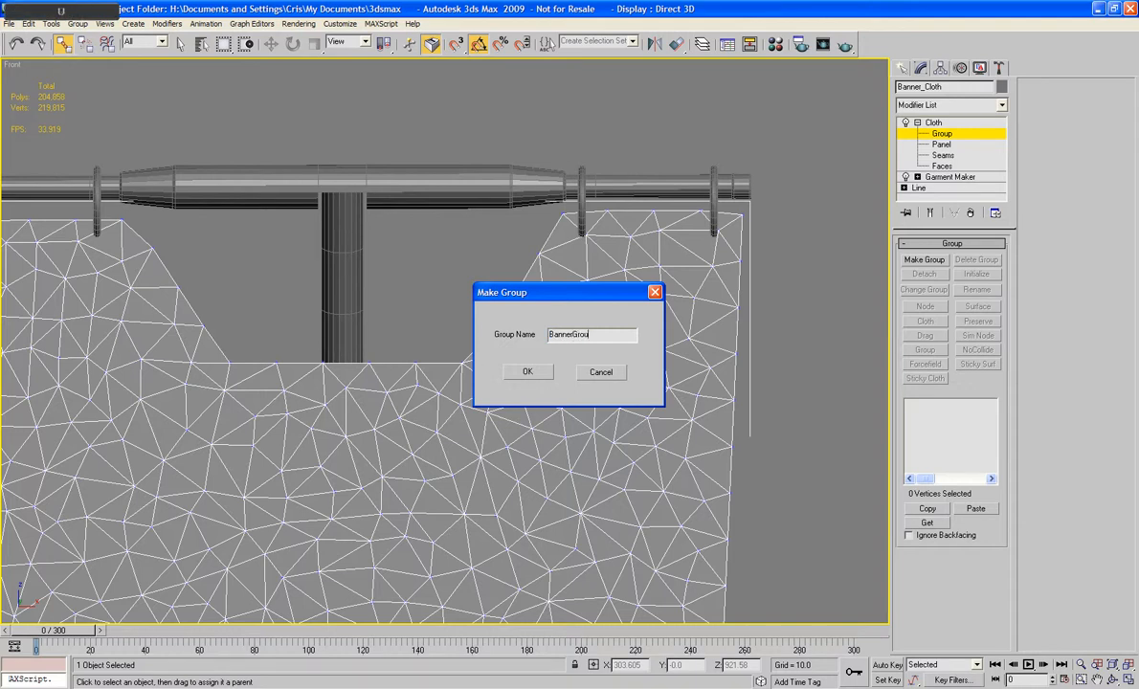
click(525, 371)
middle_drag(621, 349, 732, 224)
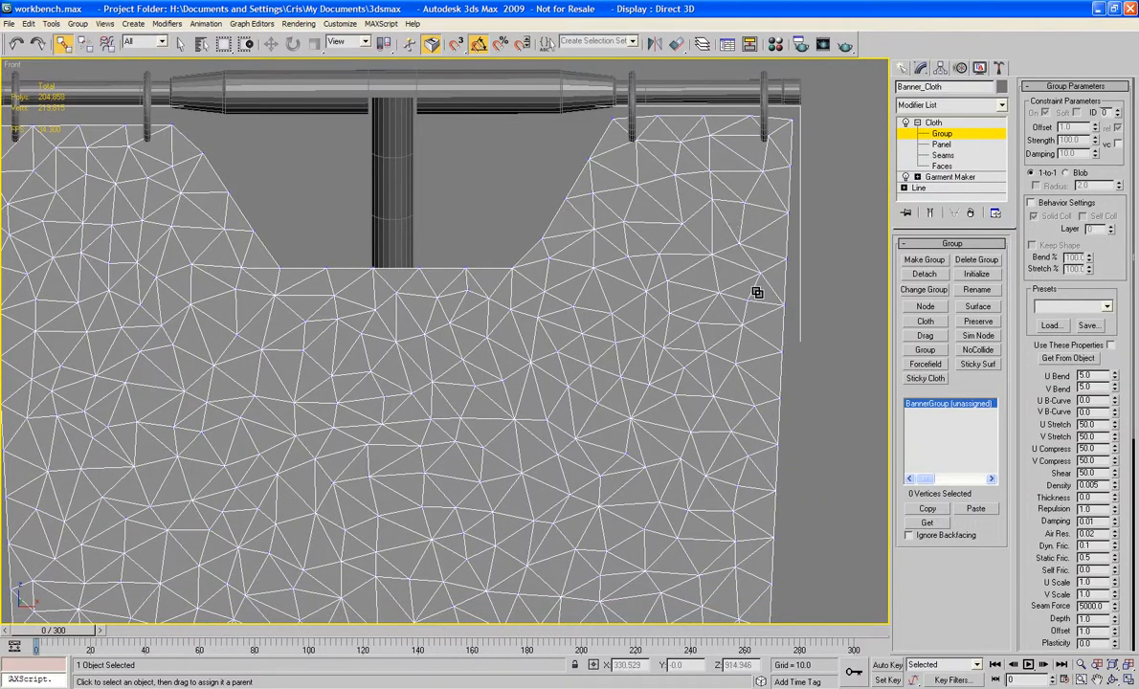
key(ctrl+z)
scroll(756, 292, down, 4)
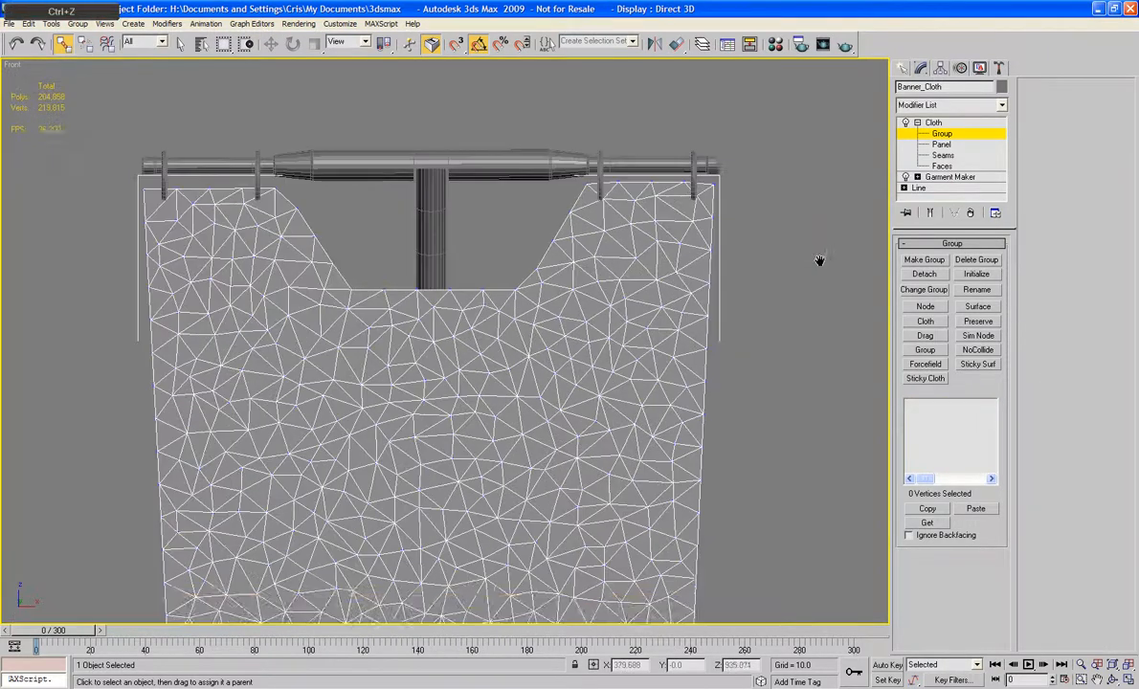
click(944, 145)
click(944, 155)
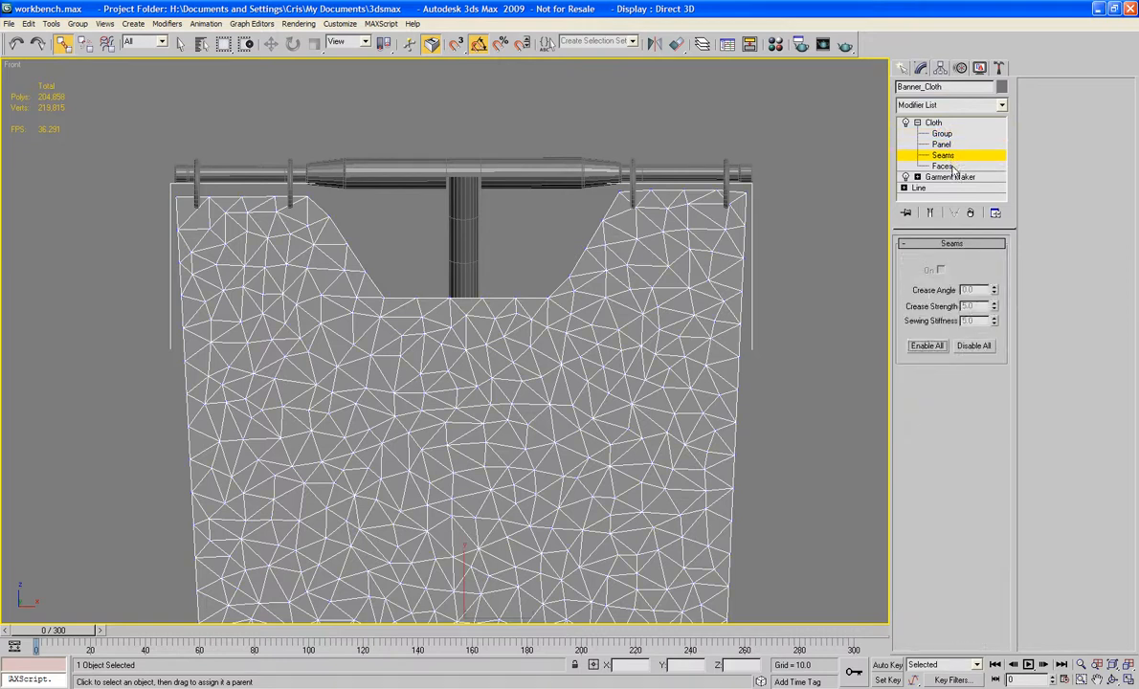
click(947, 166)
click(785, 184)
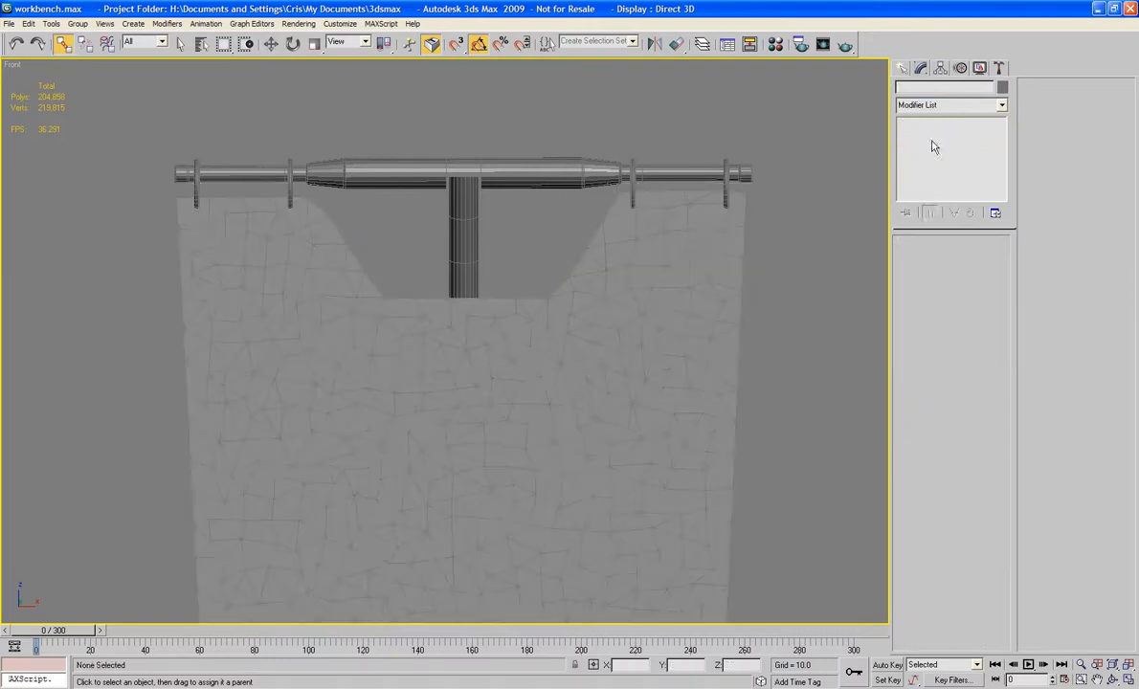
click(694, 242)
click(942, 134)
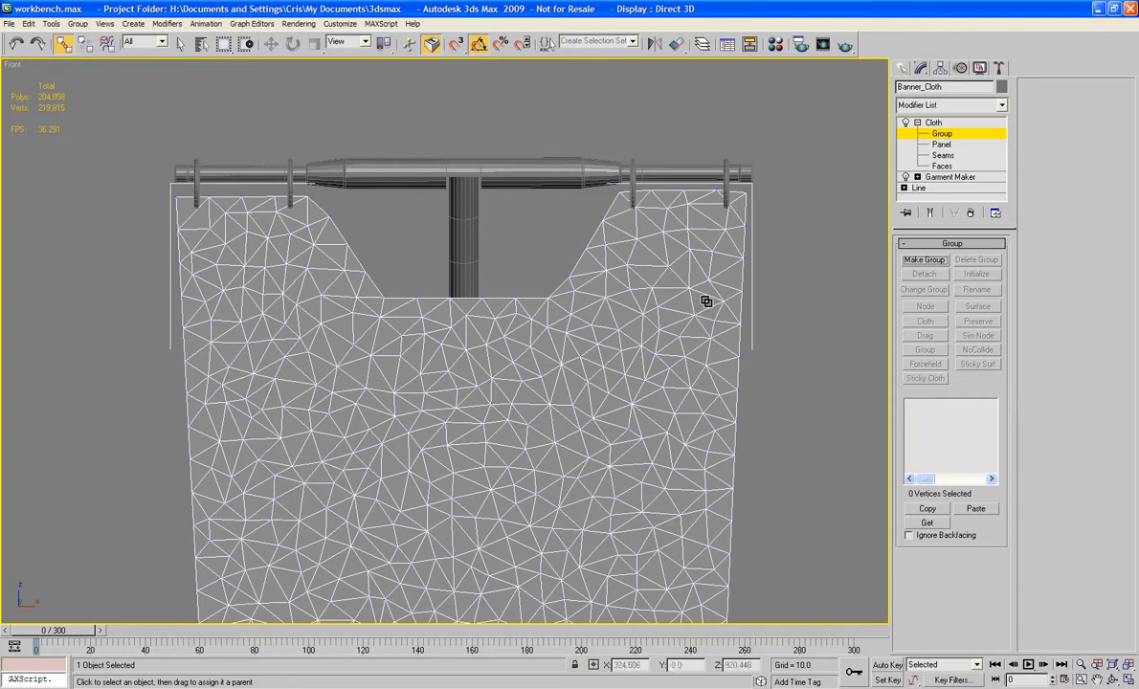
Step: Select the cloth vertices along both upper edges of the banner, beneath the ring pairs on each side of the notch
click(180, 44)
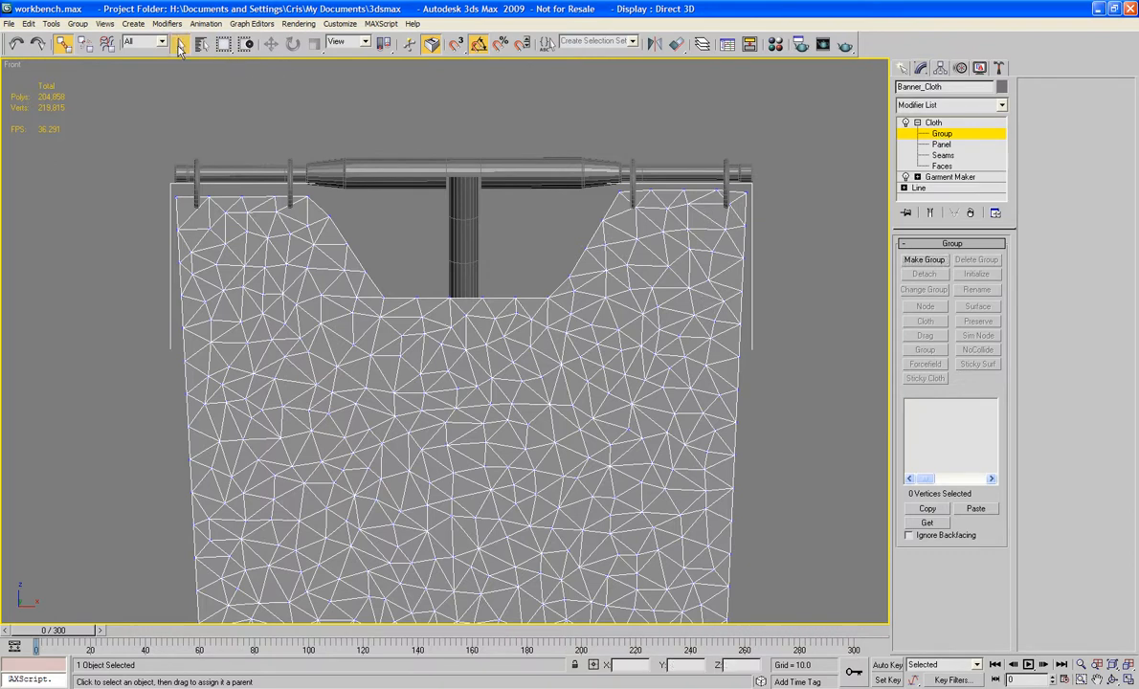
scroll(681, 112, down, 2)
scroll(708, 156, up, 4)
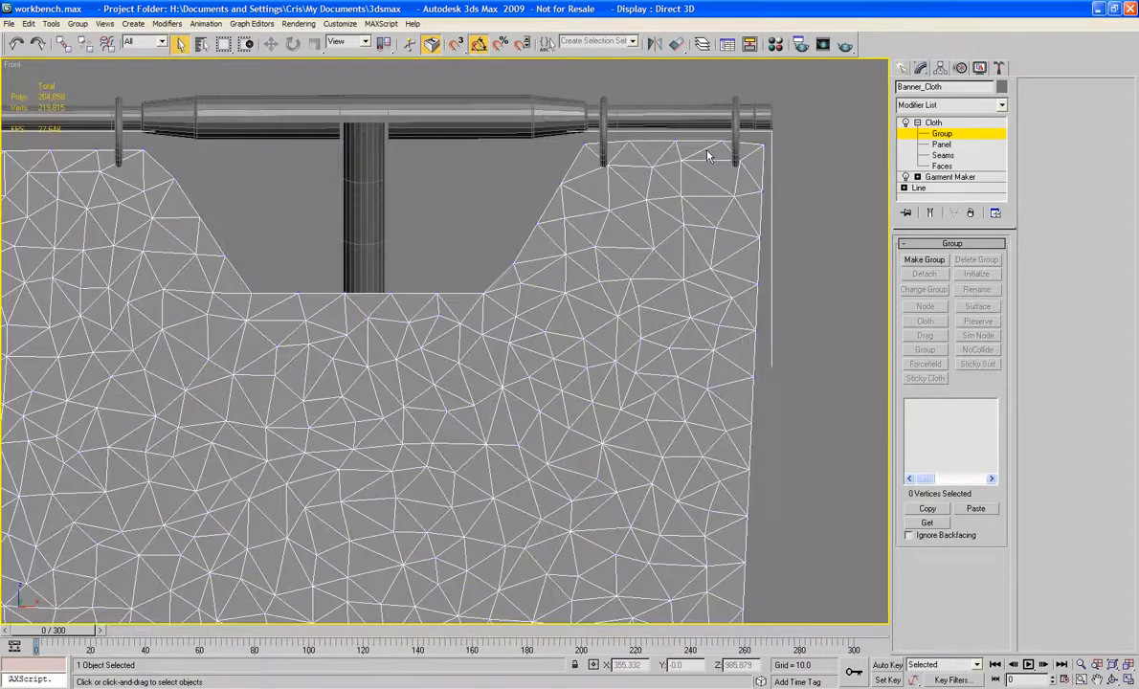
scroll(709, 156, up, 2)
drag(783, 172, 481, 215)
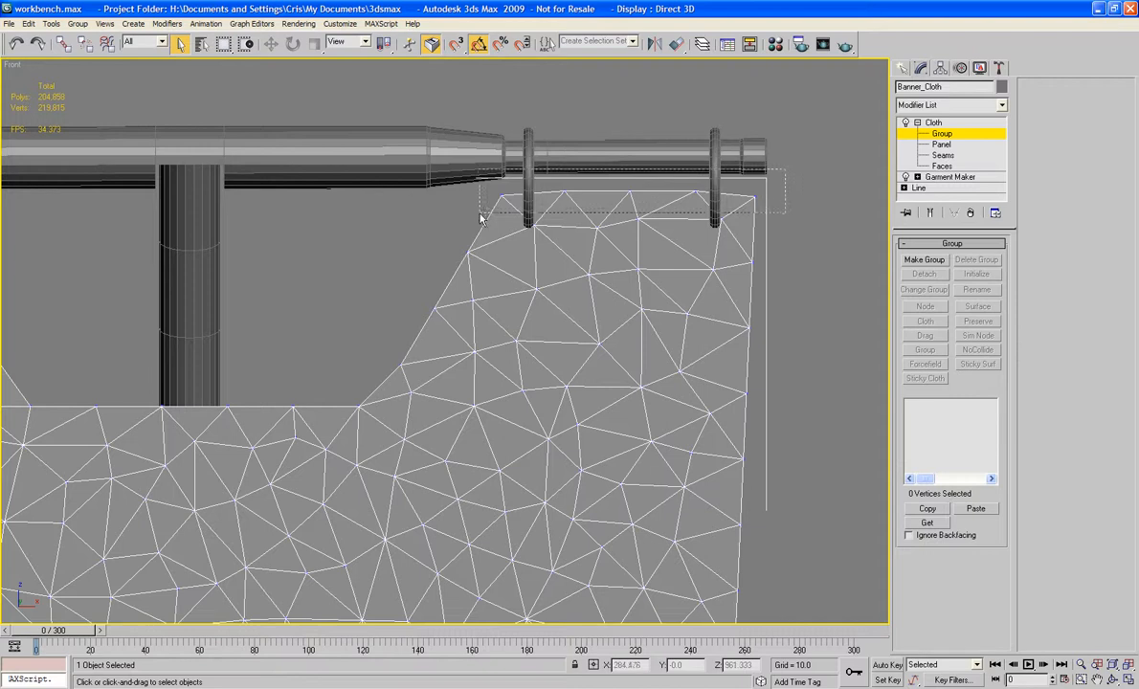
middle_drag(469, 217, 586, 217)
ctrl+drag(497, 158, 153, 216)
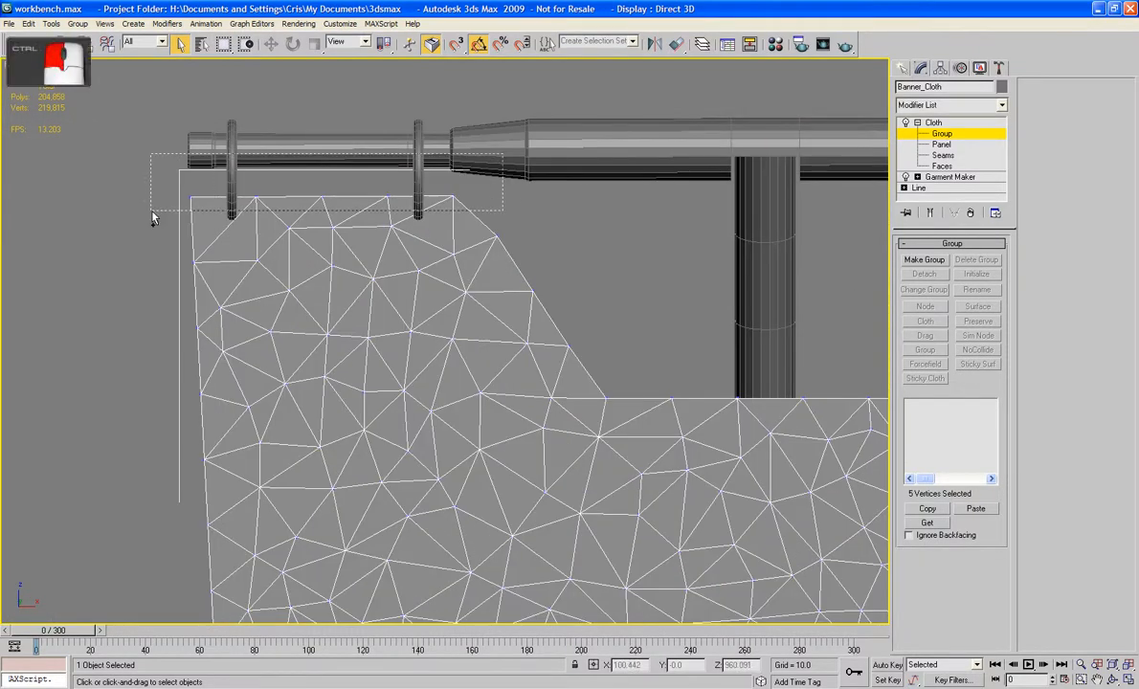
middle_drag(469, 232, 356, 214)
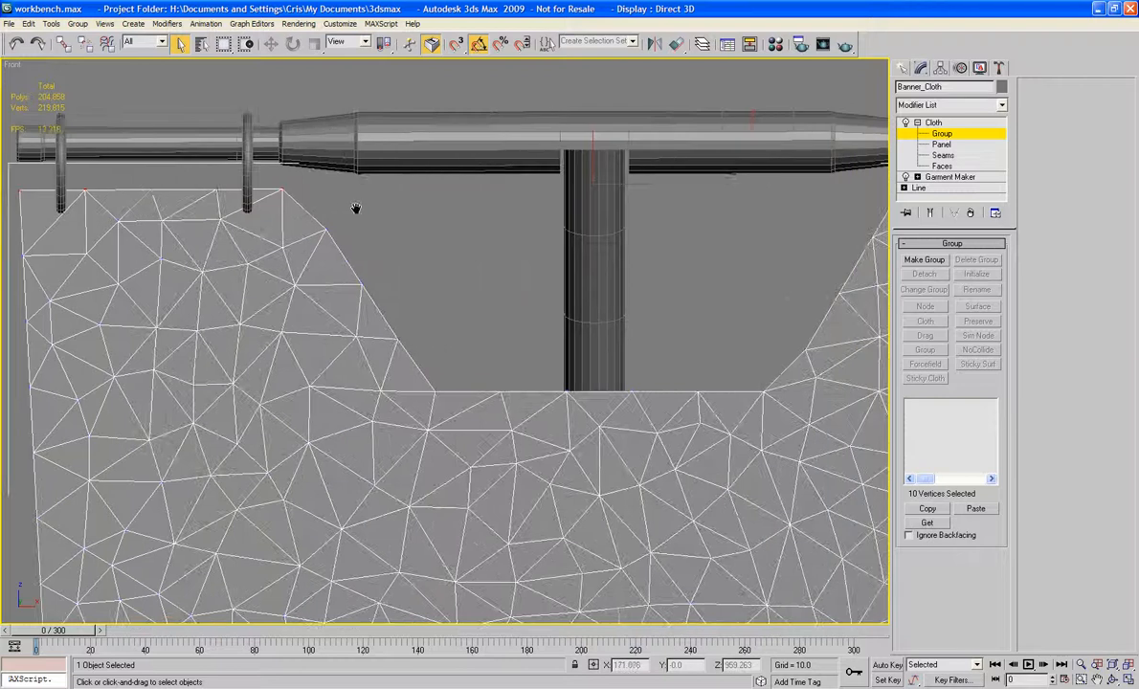
Step: Make a cloth group named BannerGroup from the selected upper-edge vertices
click(924, 262)
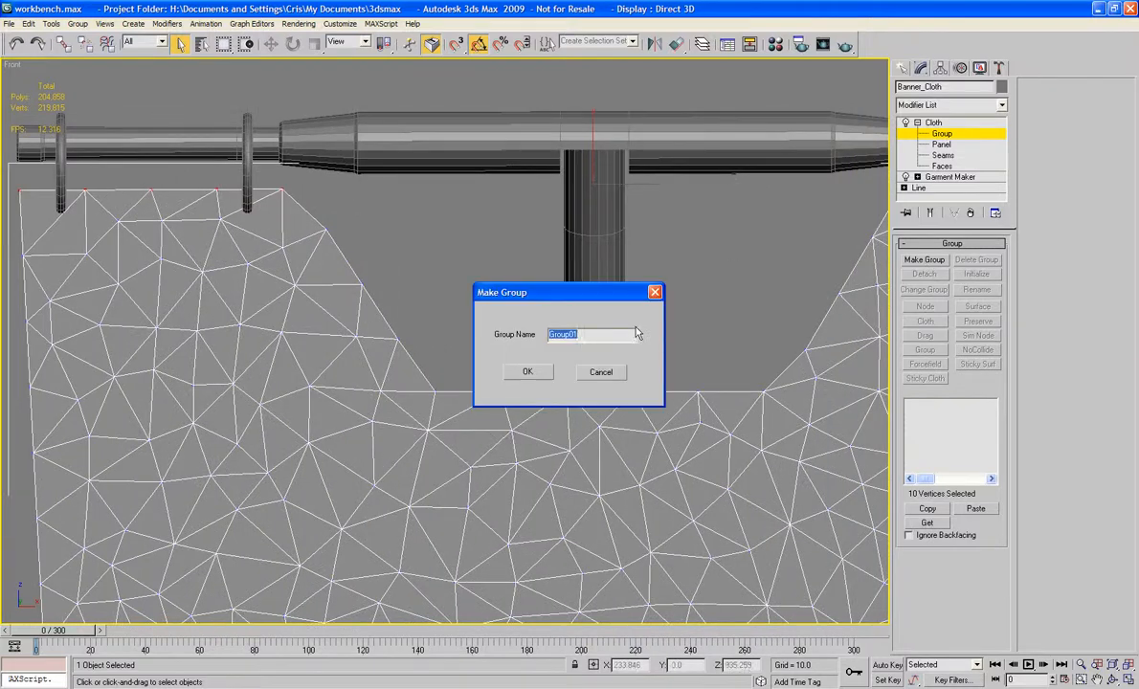
text(Banner)
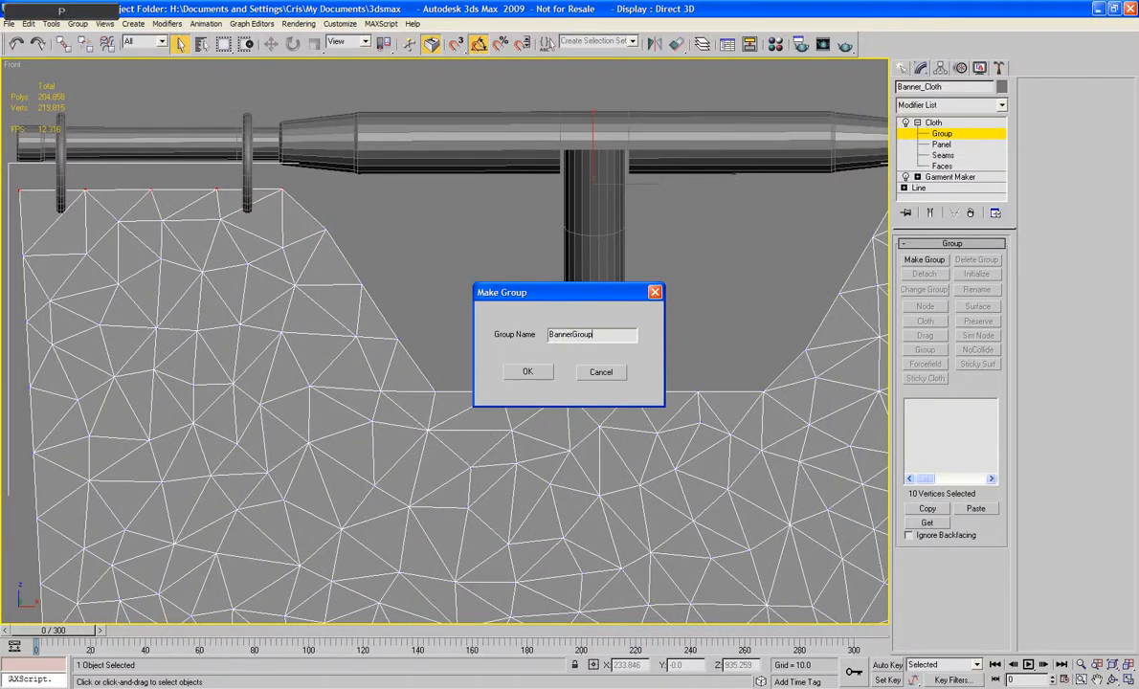
click(526, 371)
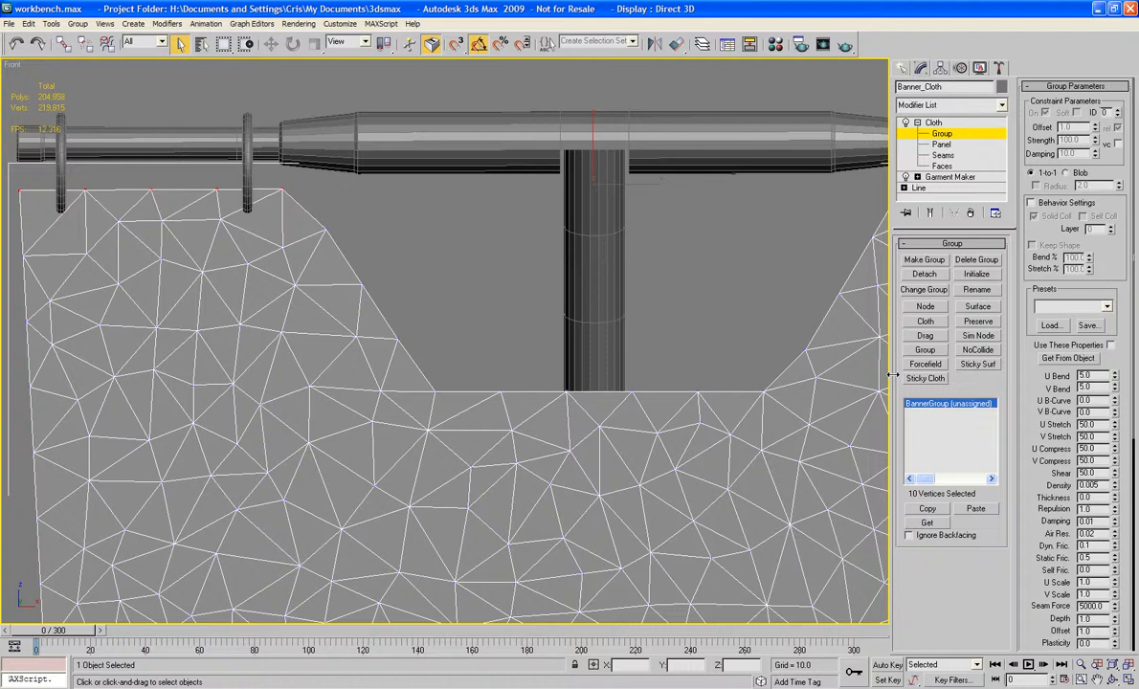
middle_drag(719, 322, 528, 349)
scroll(528, 348, down, 2)
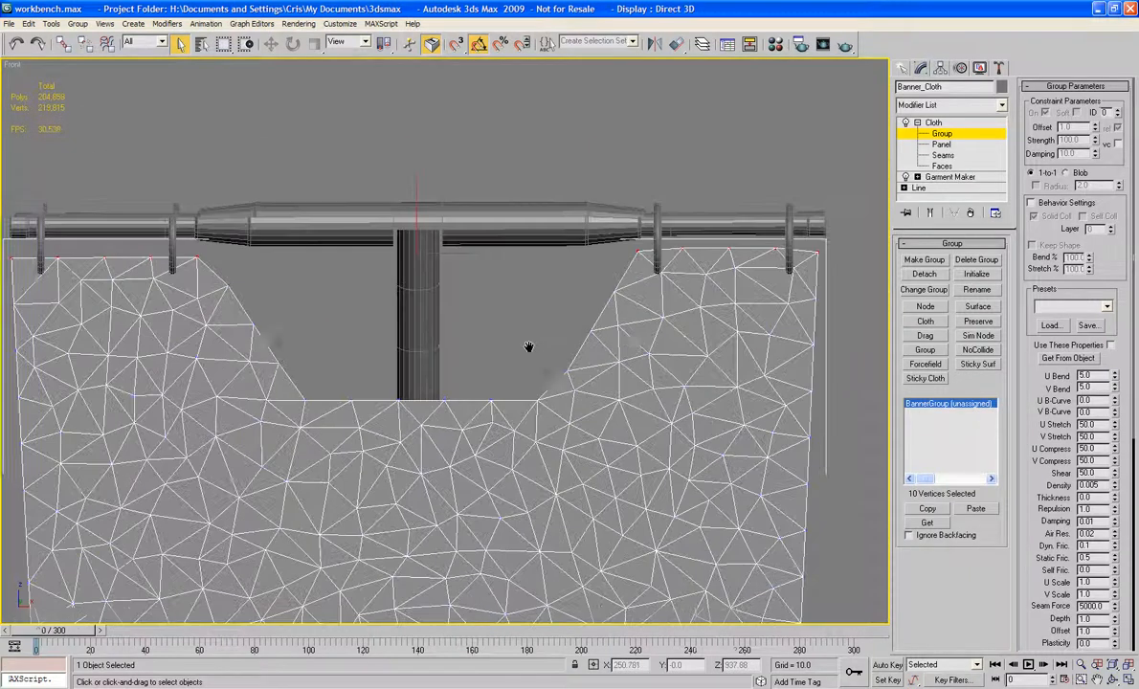
Step: Try to attach BannerGroup to a simulated object with the Sim Node constraint, and leave the pick mode
middle_drag(633, 342, 676, 332)
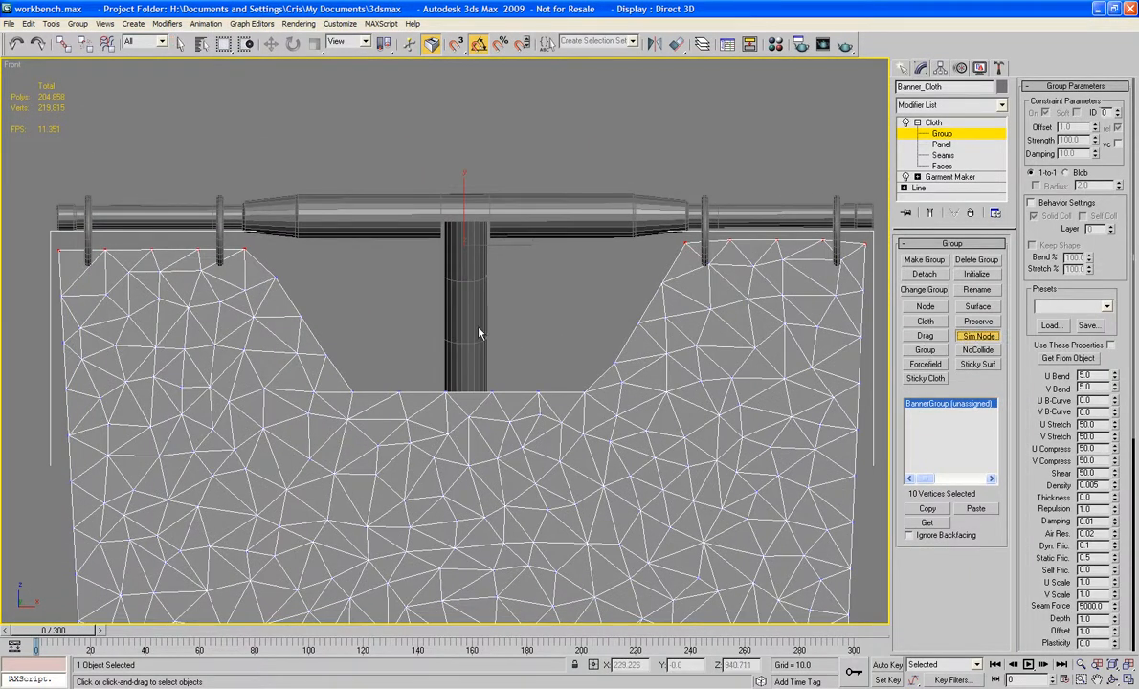
middle_drag(802, 254, 737, 218)
scroll(800, 216, down, 2)
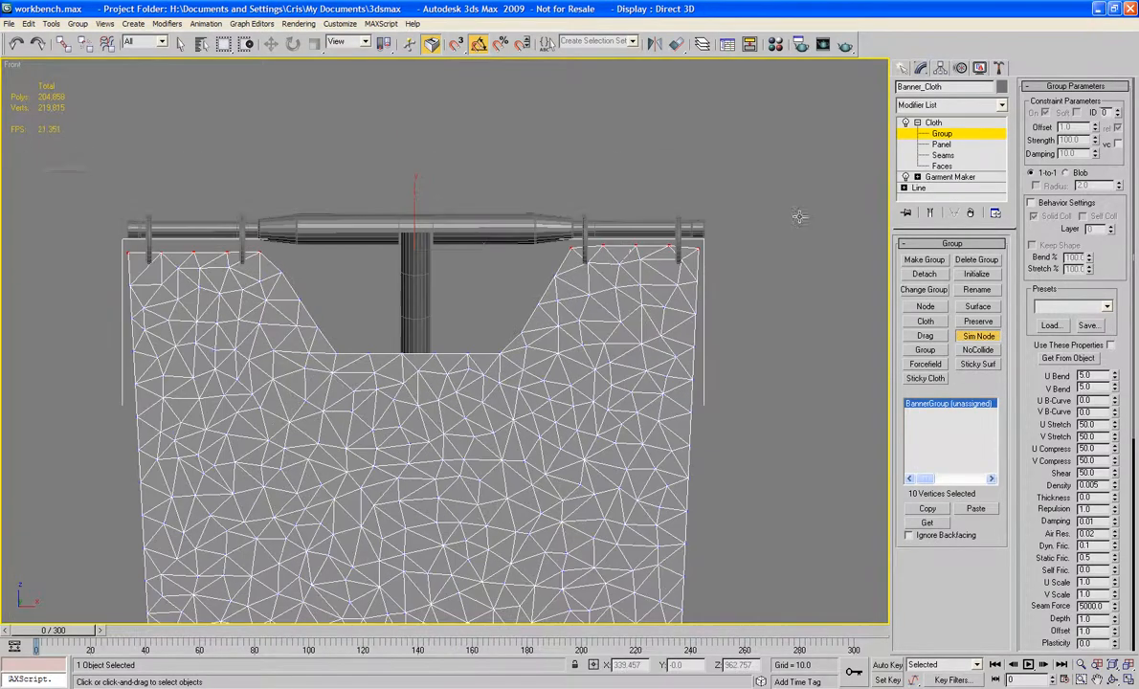
scroll(617, 256, down, 2)
middle_drag(623, 255, 686, 202)
scroll(685, 202, up, 2)
right_click(689, 206)
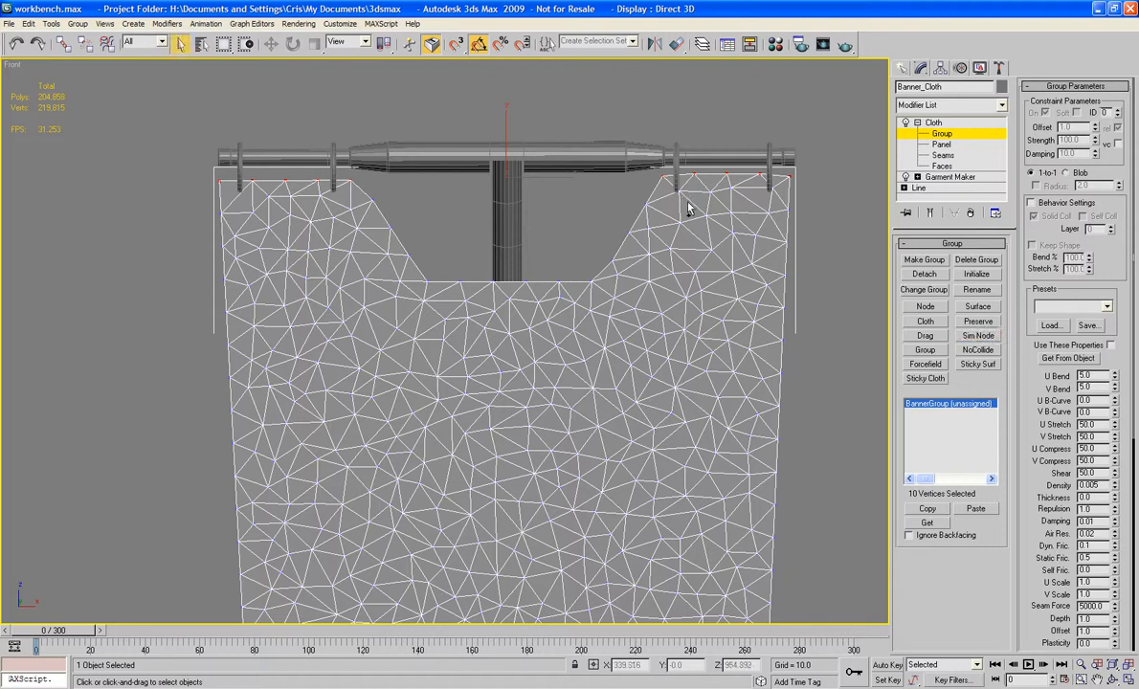
Step: Save the scene and set Banner_Cloth as Cloth in the Cloth modifier's object properties
key(ctrl+s)
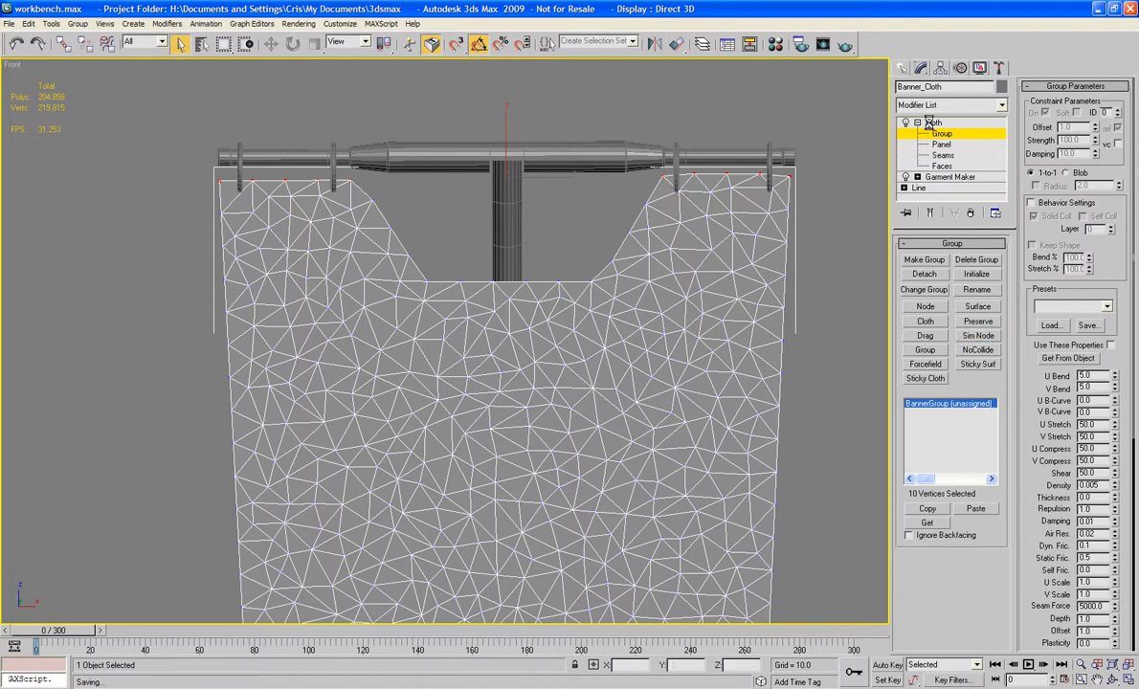
click(927, 124)
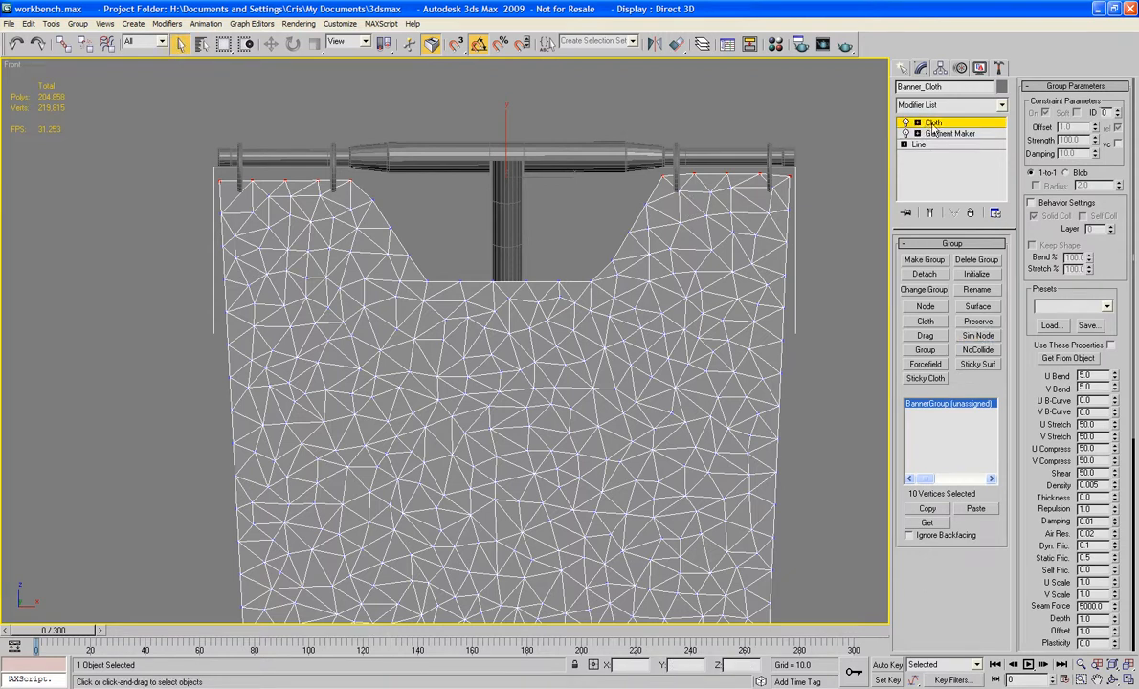
click(932, 124)
click(944, 267)
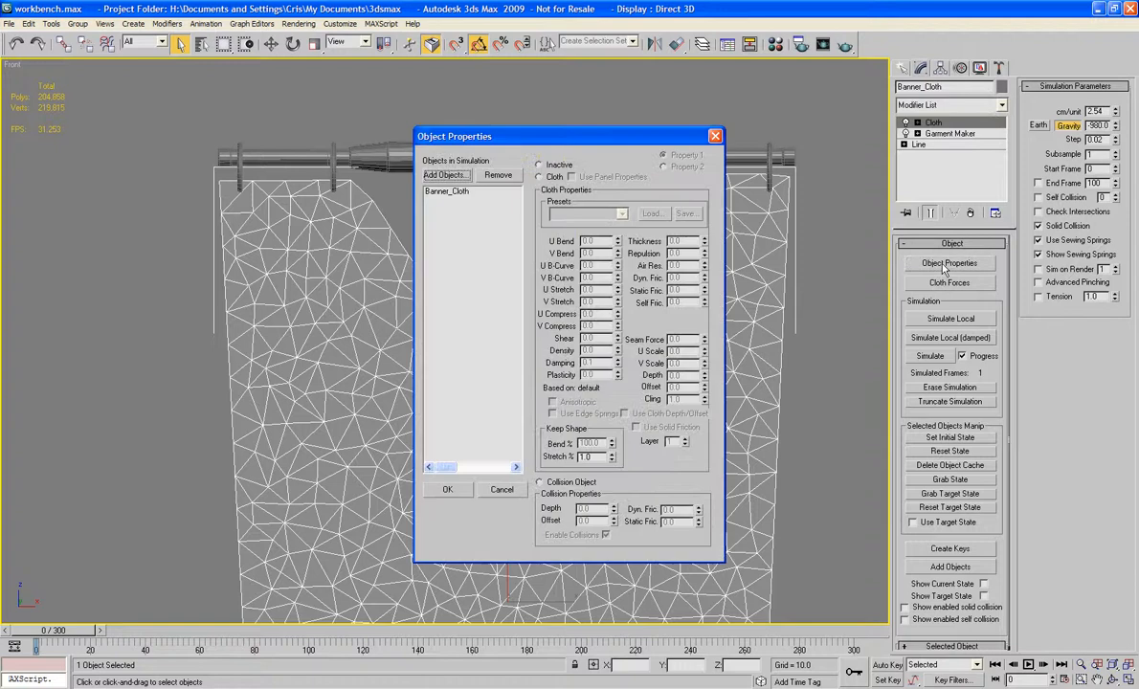
click(447, 193)
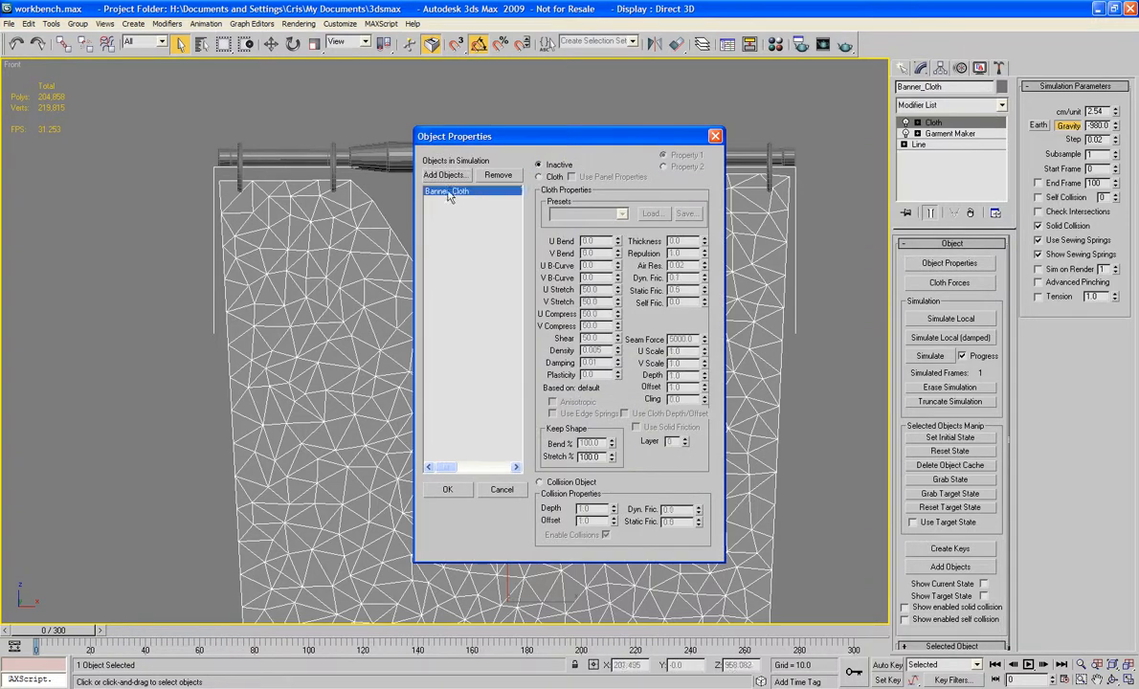
click(540, 178)
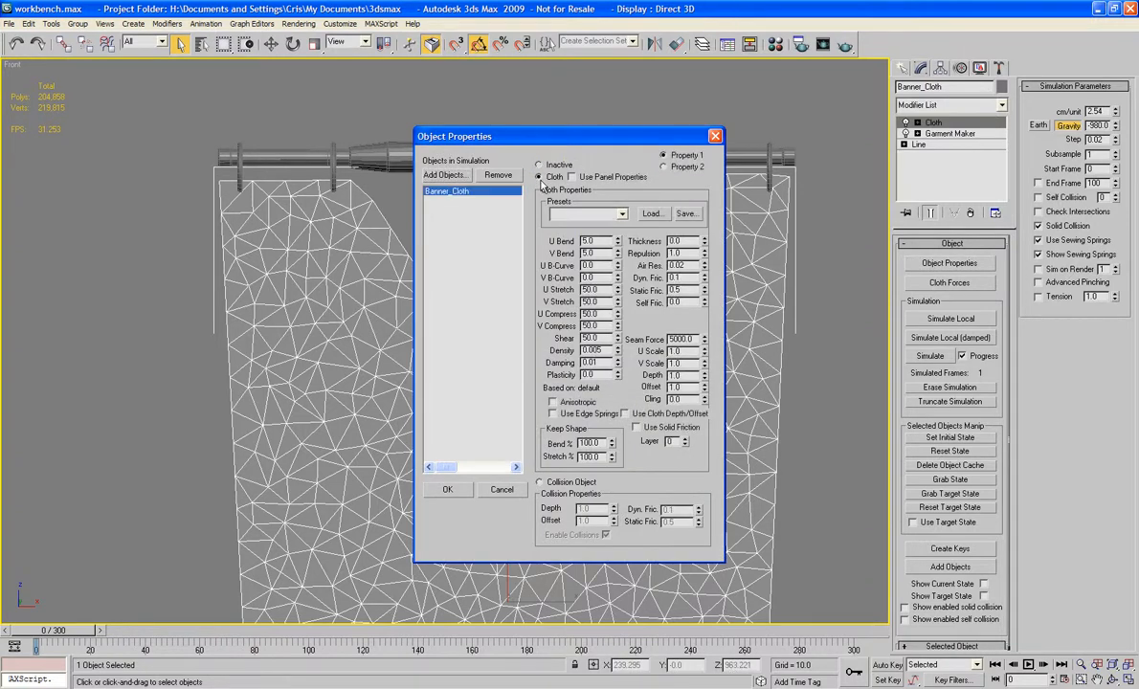
Step: Add the Banner pole object to the cloth simulation and make it a collision object
click(445, 175)
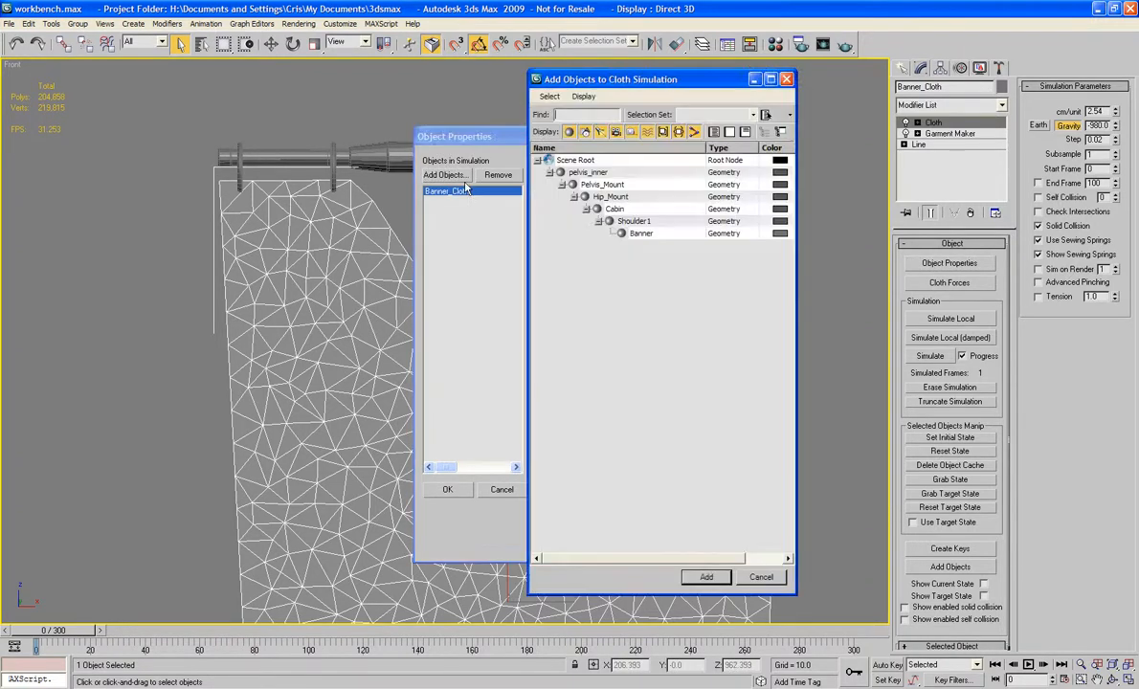
double_click(643, 233)
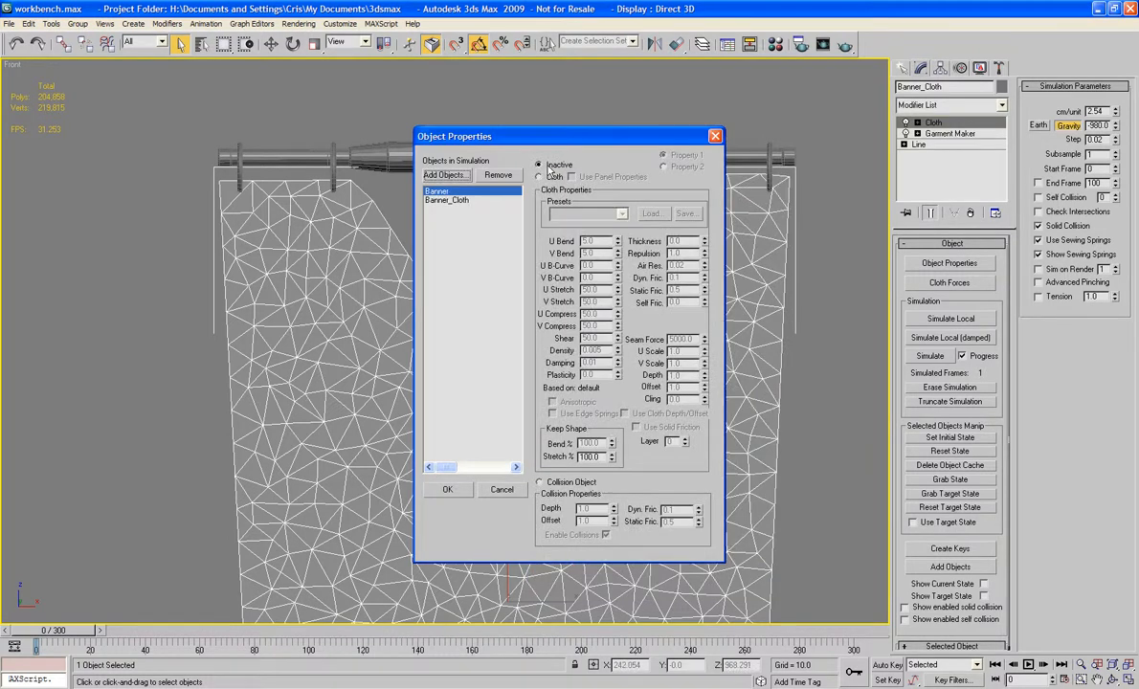
click(548, 485)
Step: Apply the Starched Cotton preset to Banner_Cloth and accept the object properties
click(447, 201)
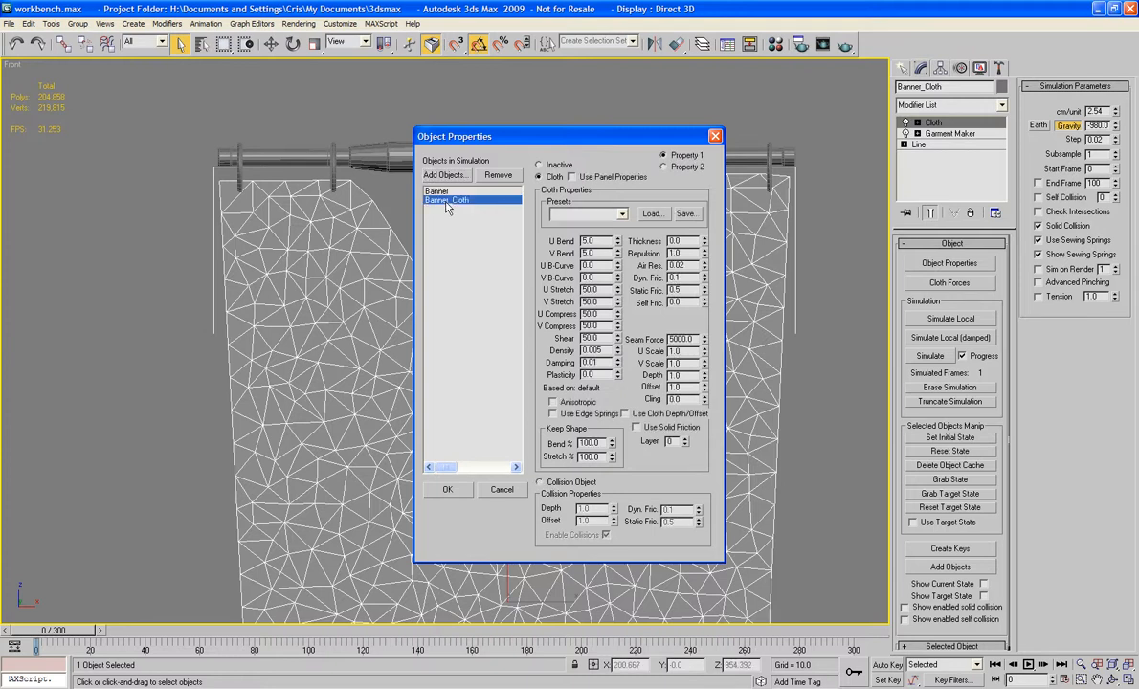
click(623, 215)
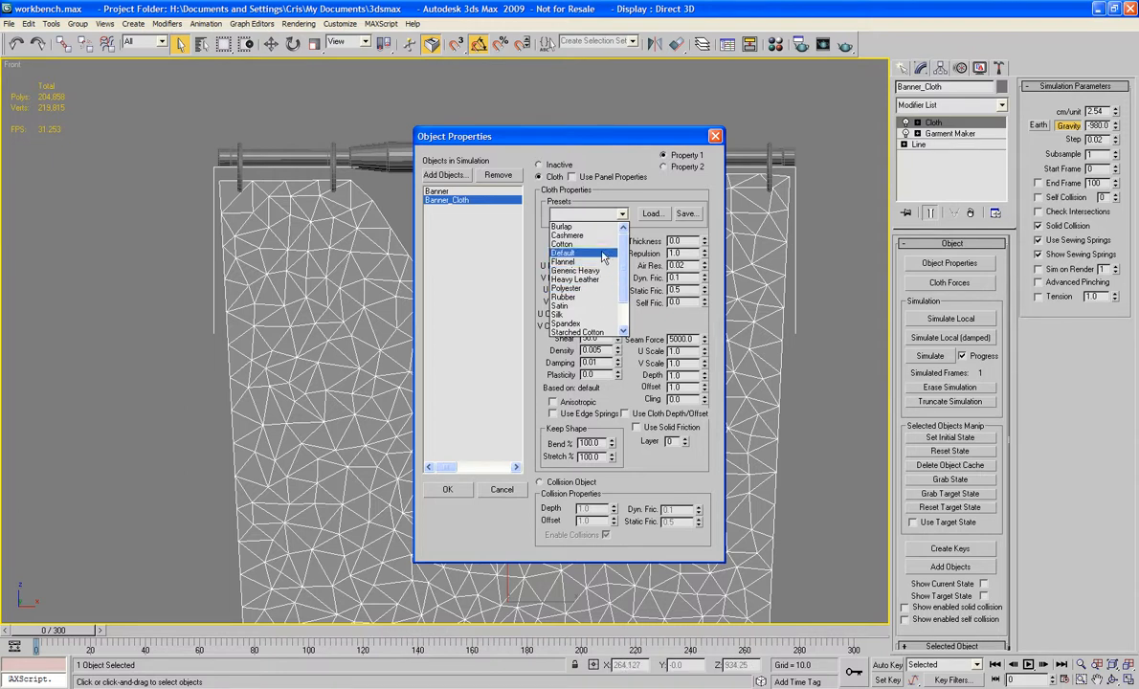
scroll(604, 267, down, 2)
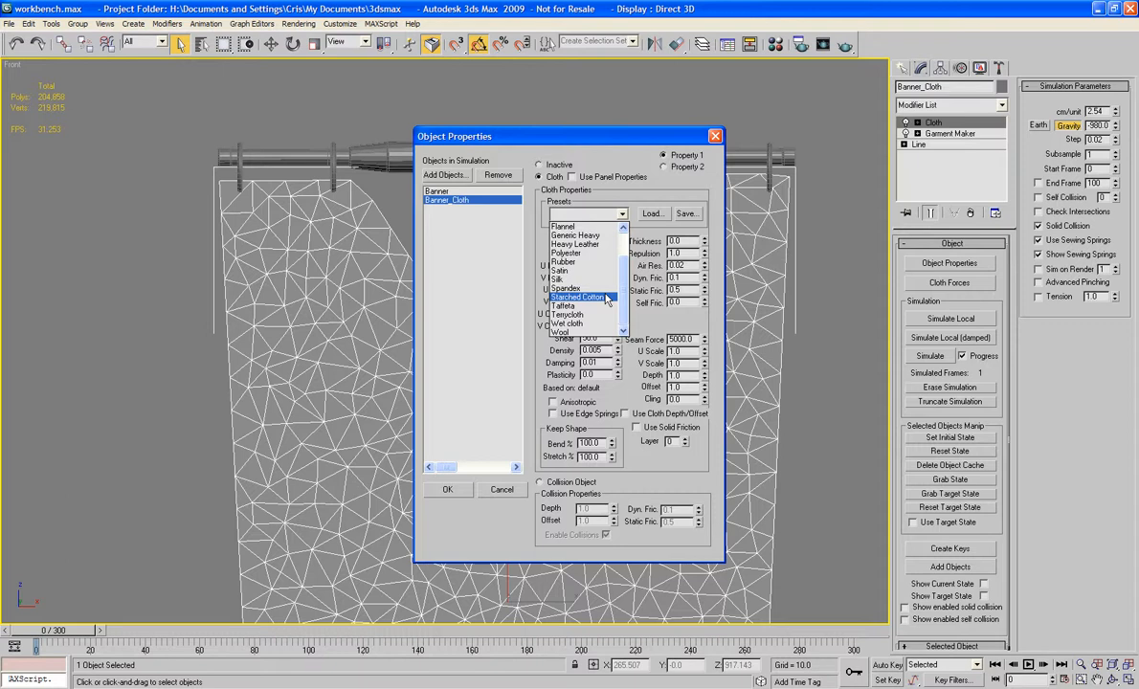
click(606, 298)
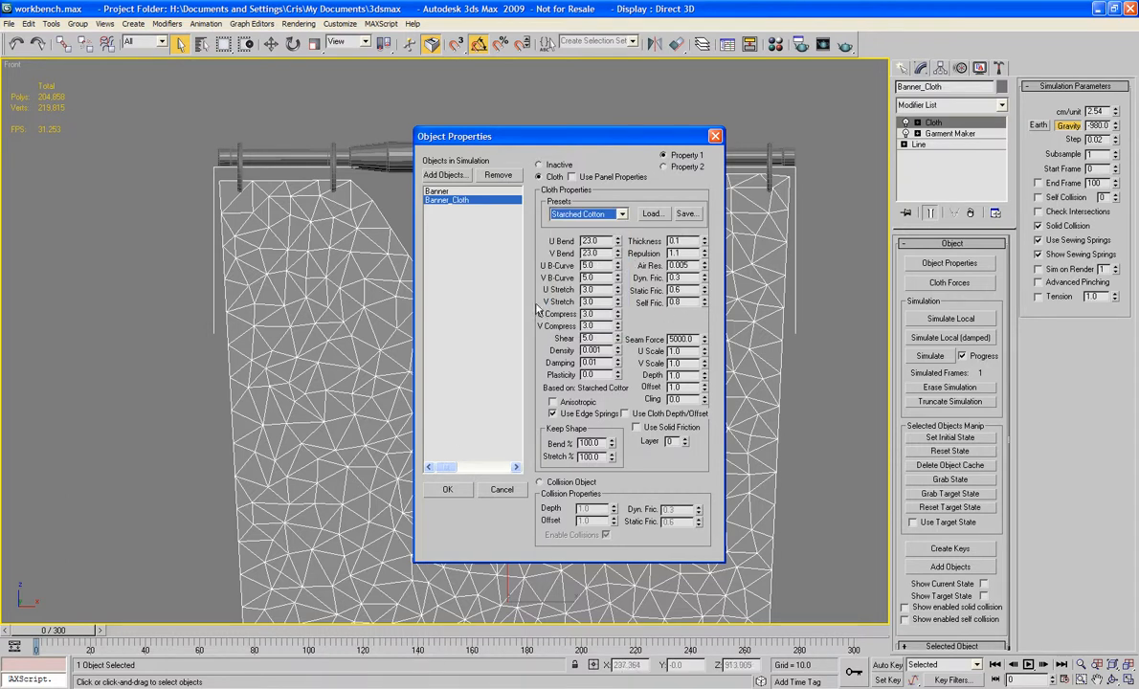
click(448, 489)
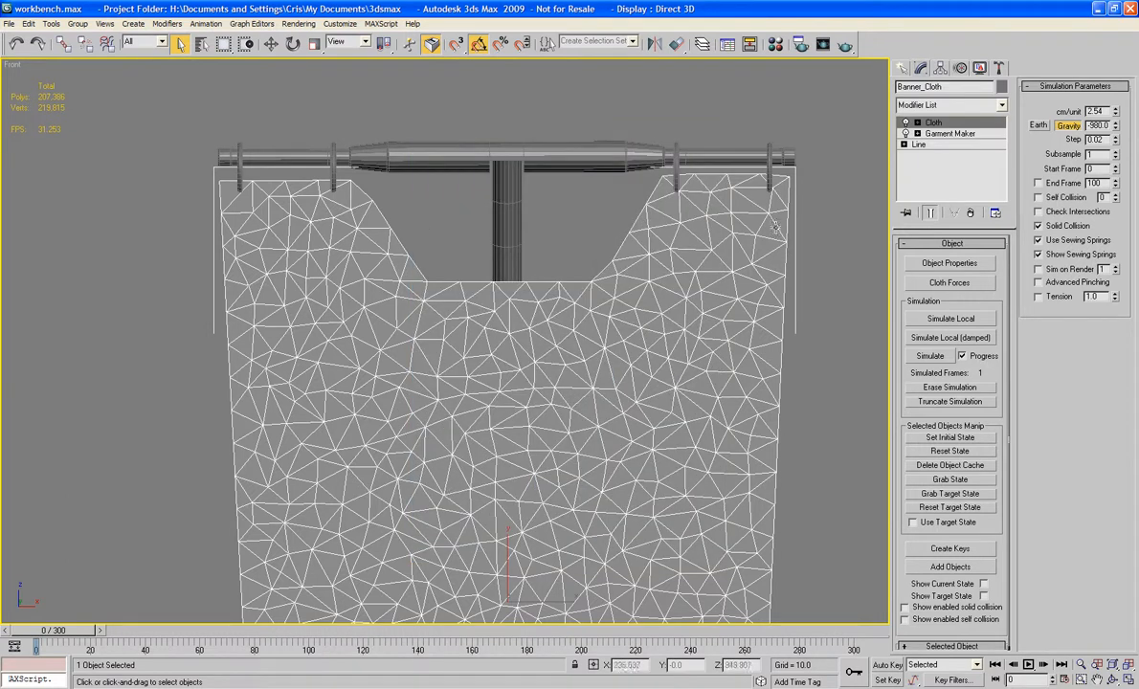
Step: Constrain BannerGroup's vertices to the banner pole with the Sim Node constraint and leave the Cloth modifier's Group level
click(918, 122)
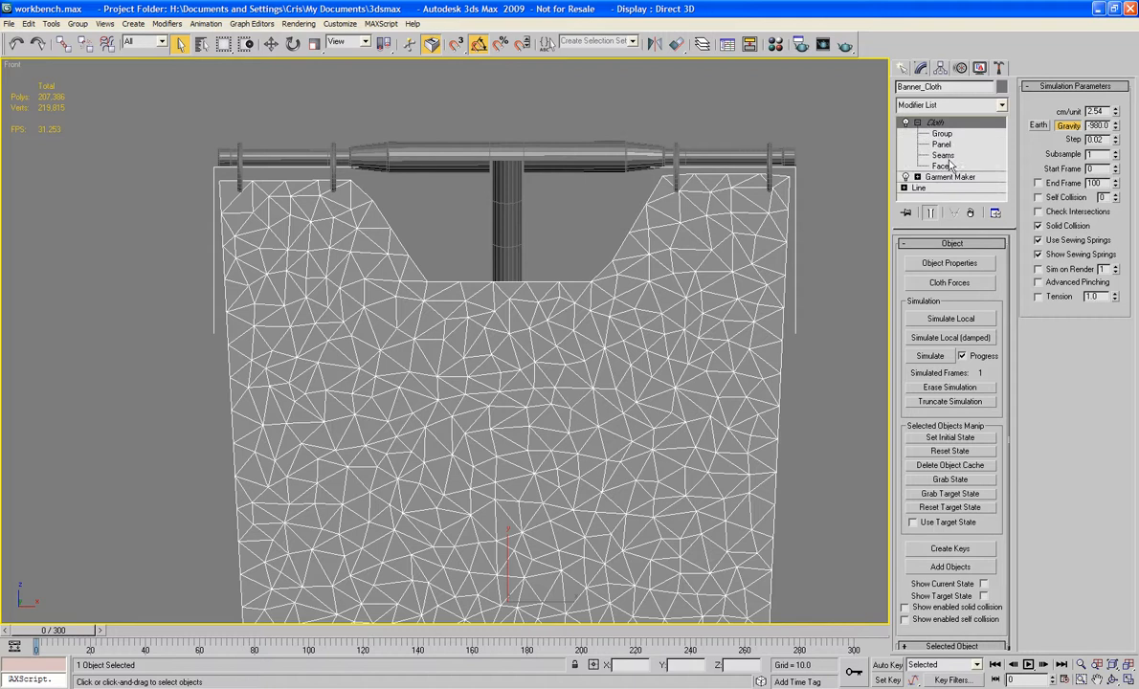
click(943, 134)
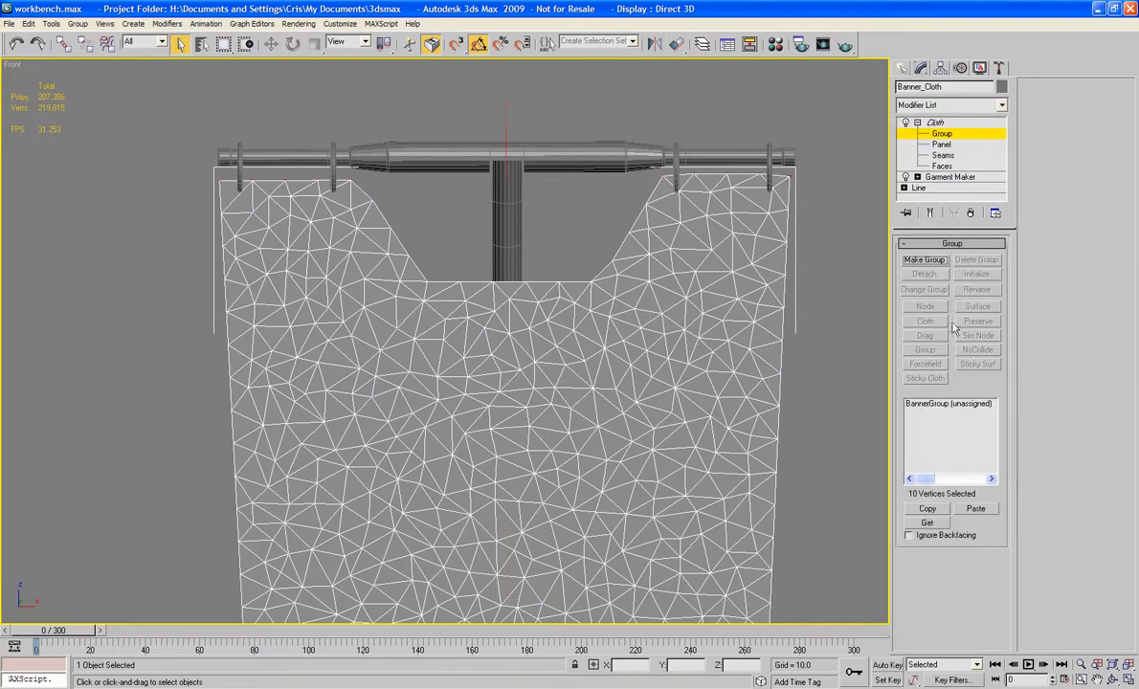
click(952, 405)
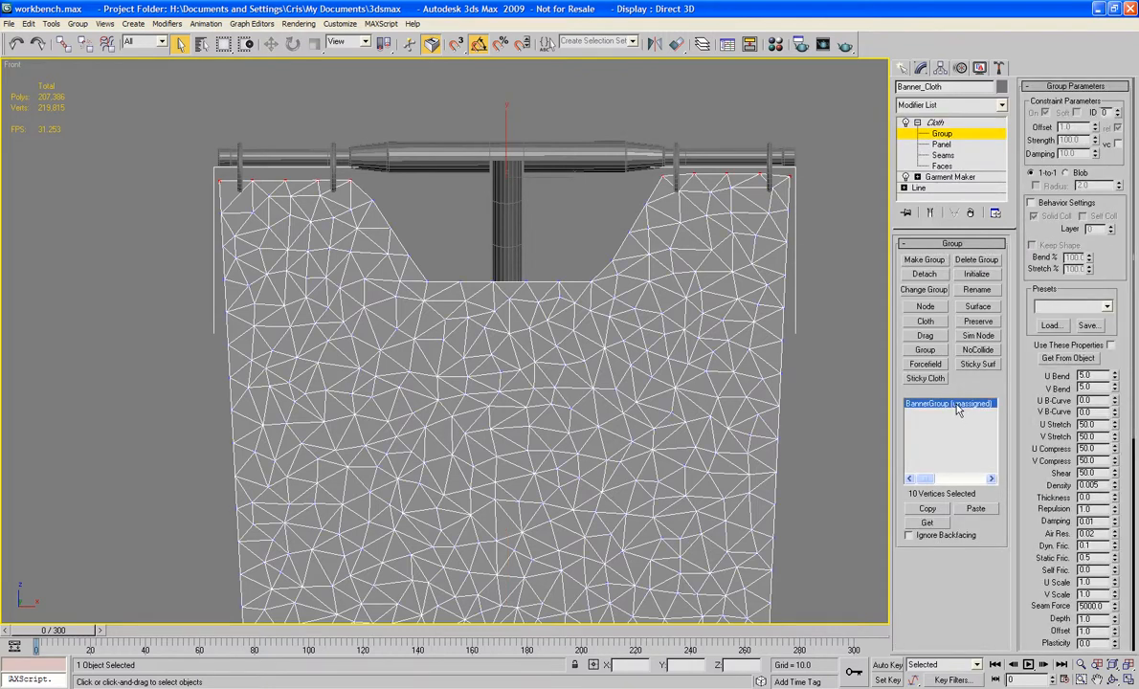
click(981, 337)
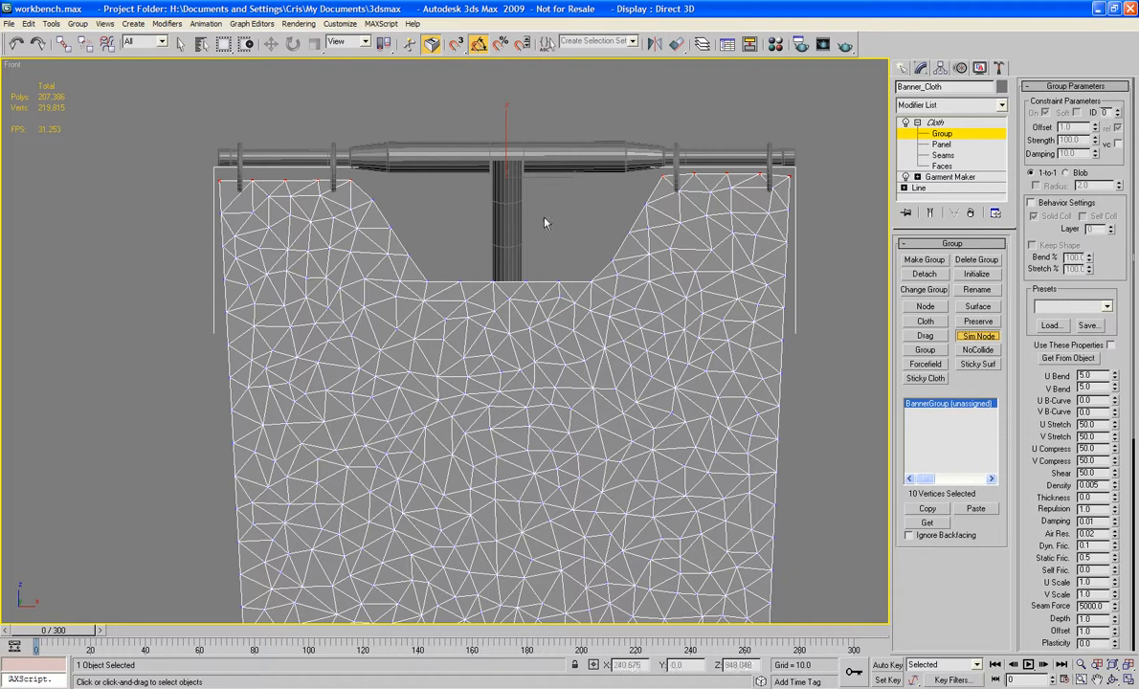
click(514, 216)
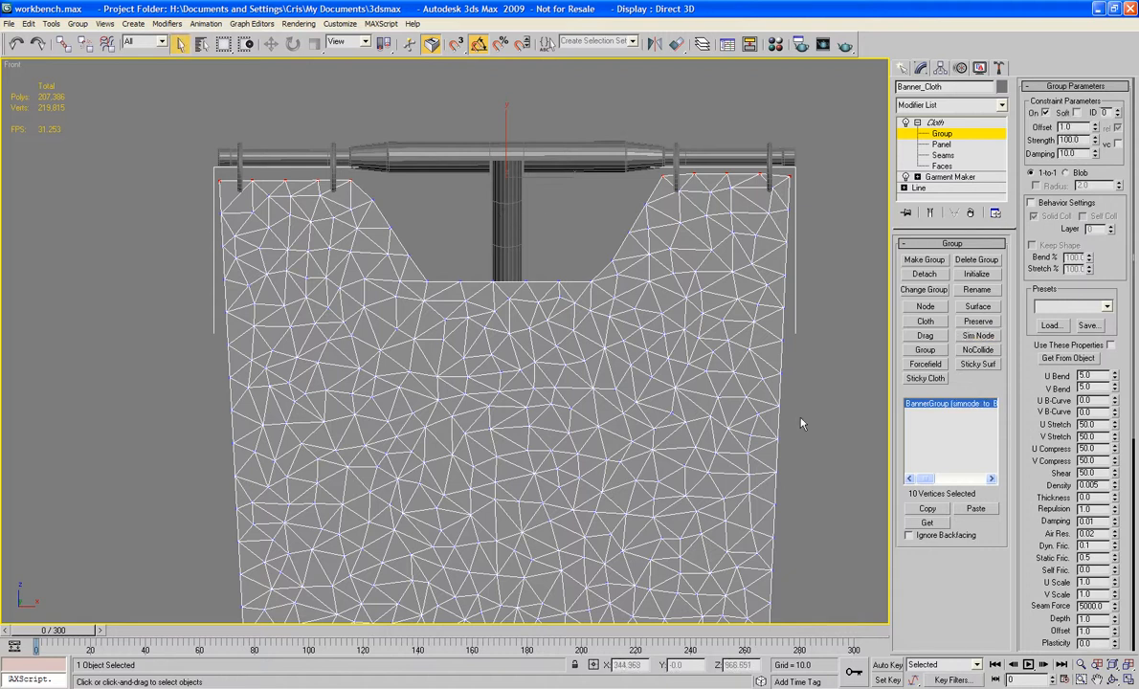
scroll(741, 387, up, 5)
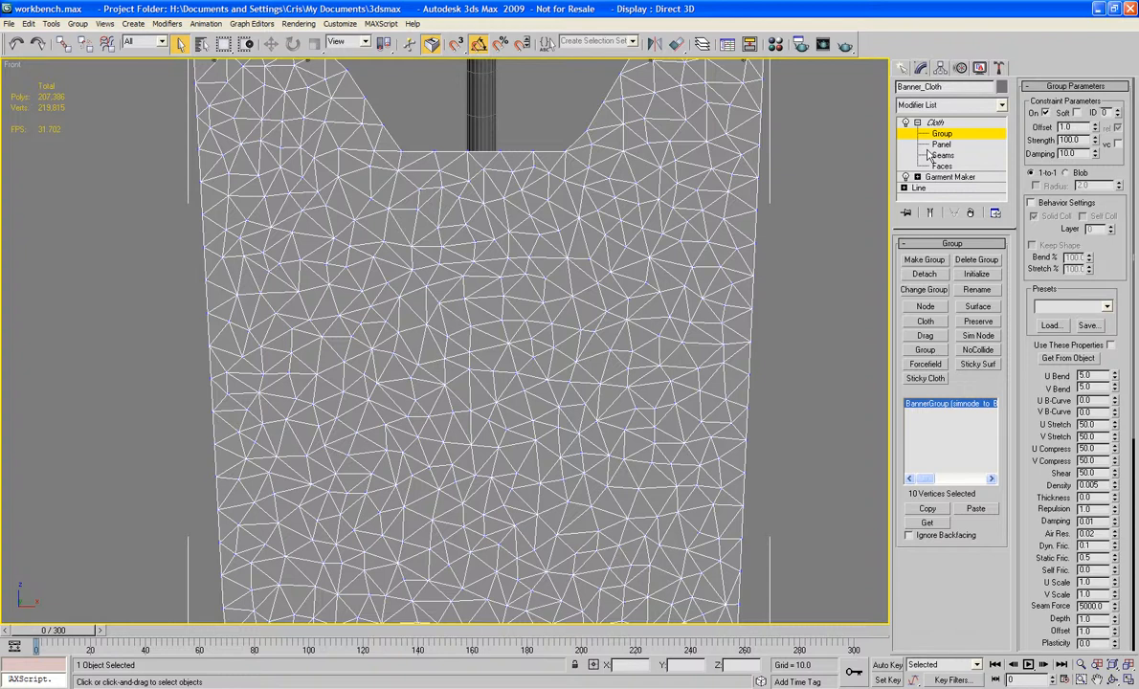
click(941, 134)
click(917, 123)
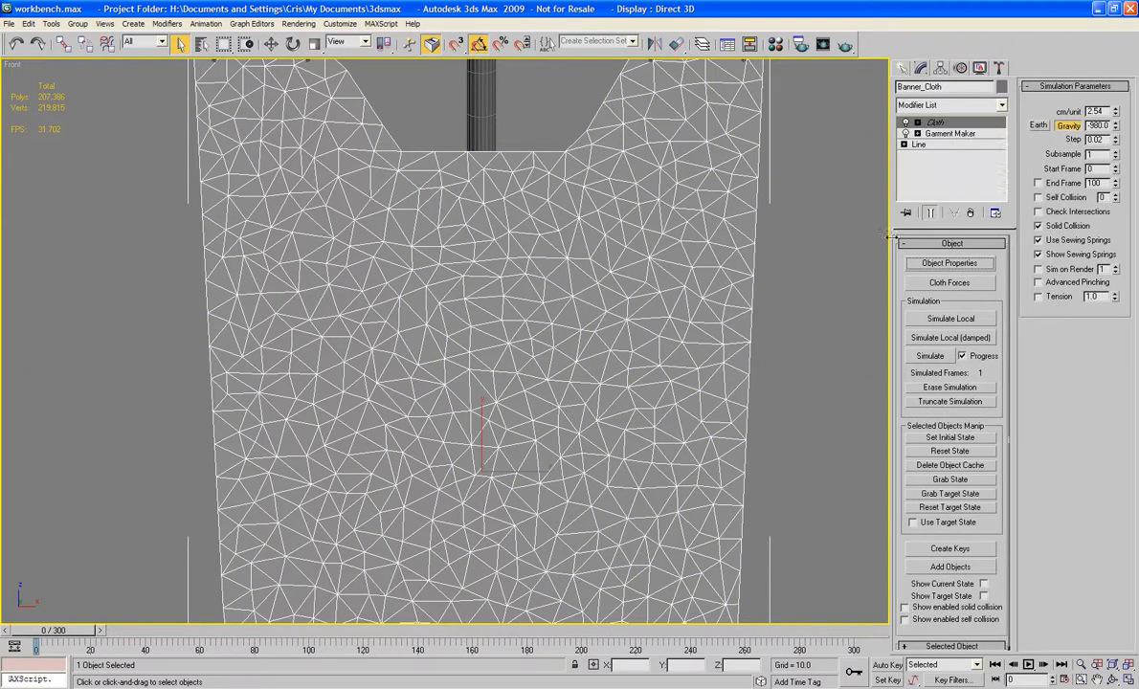
Step: Run the cloth simulation on Banner_Cloth over the 300-frame range while watching the whole banner in the perspective view
scroll(747, 227, down, 5)
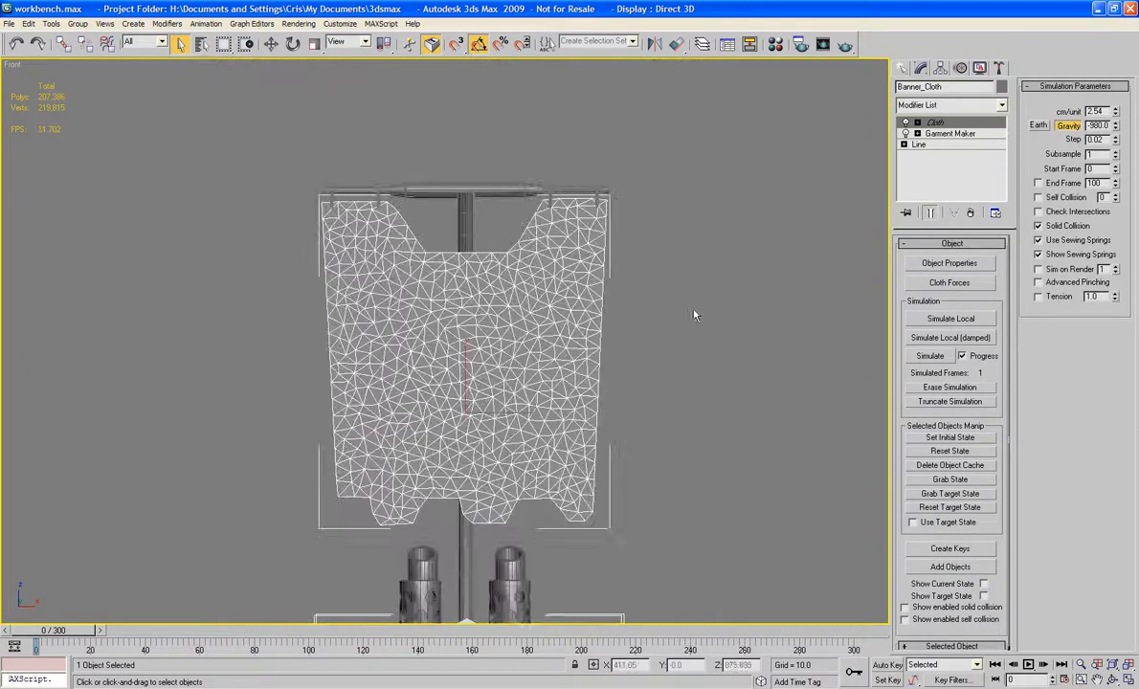
middle_drag(767, 314, 683, 242)
key(p)
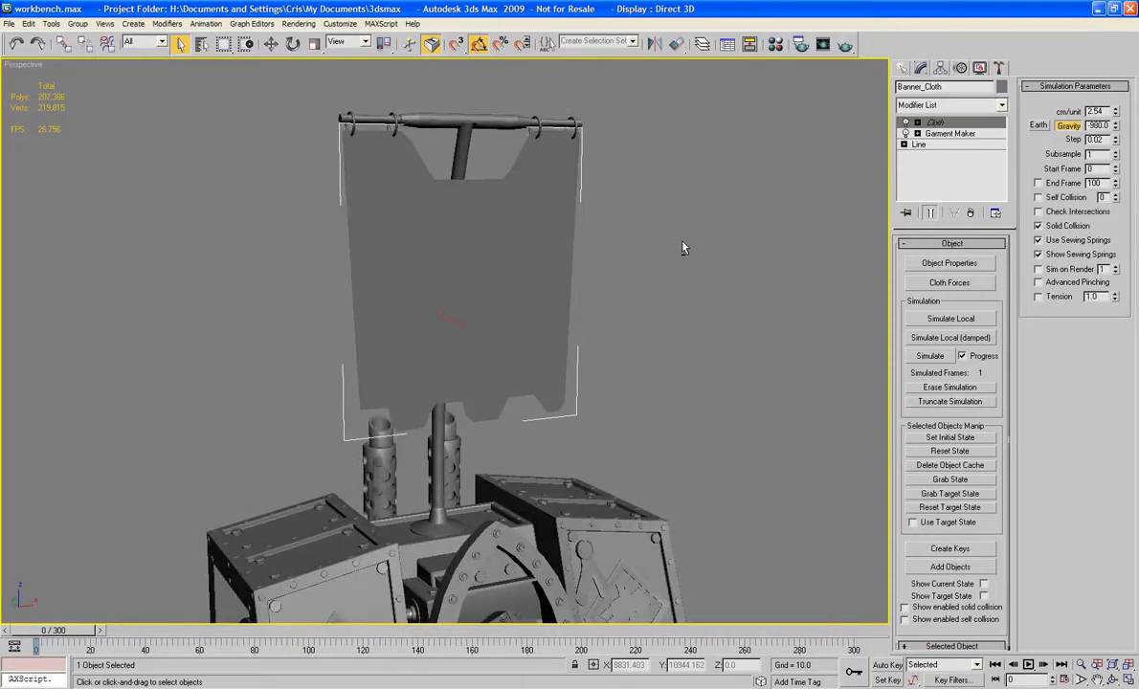
click(922, 360)
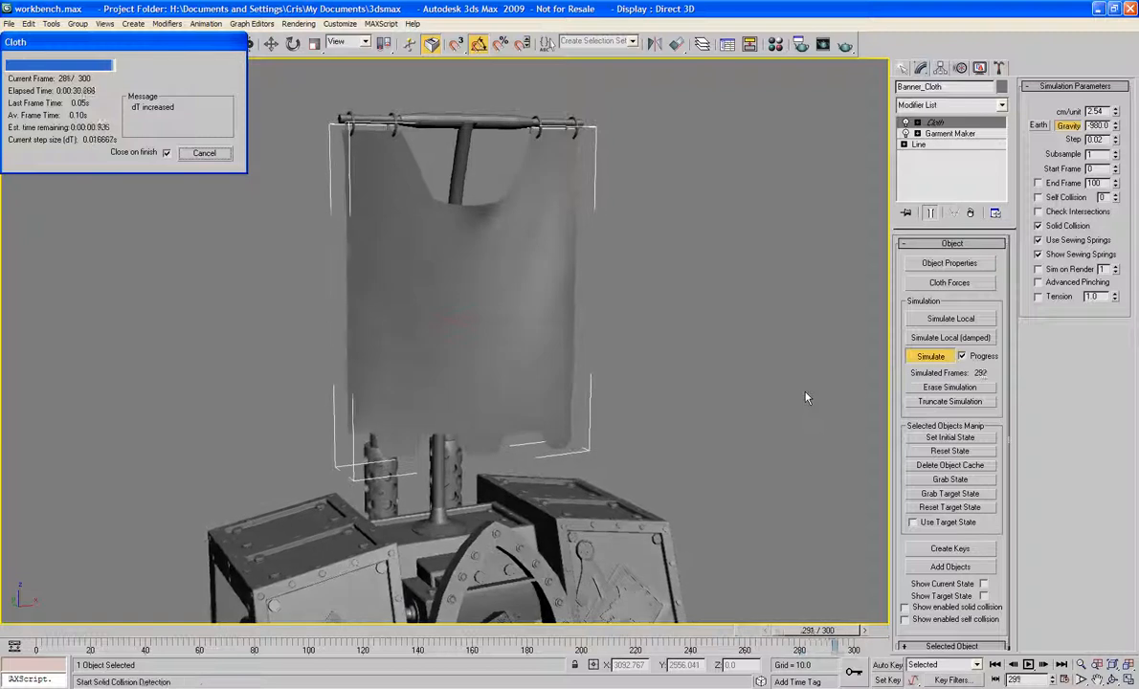
Step: Play back the simulated banner animation and scrub through its frames from the side, returning to frame 0
click(1028, 665)
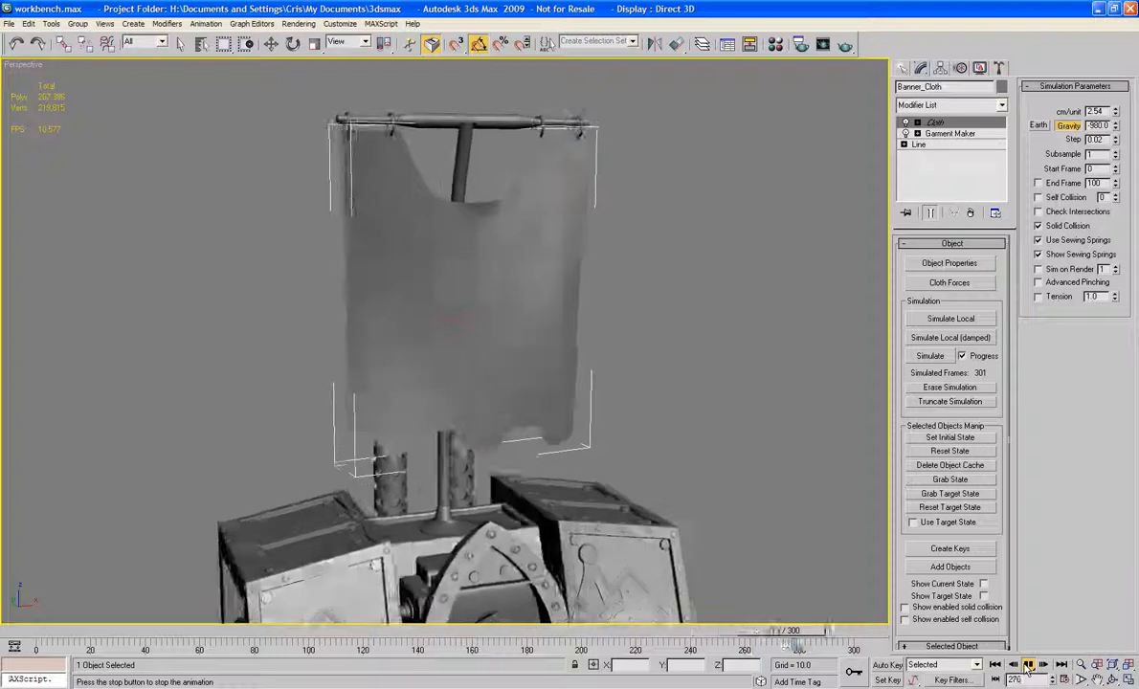
click(1028, 666)
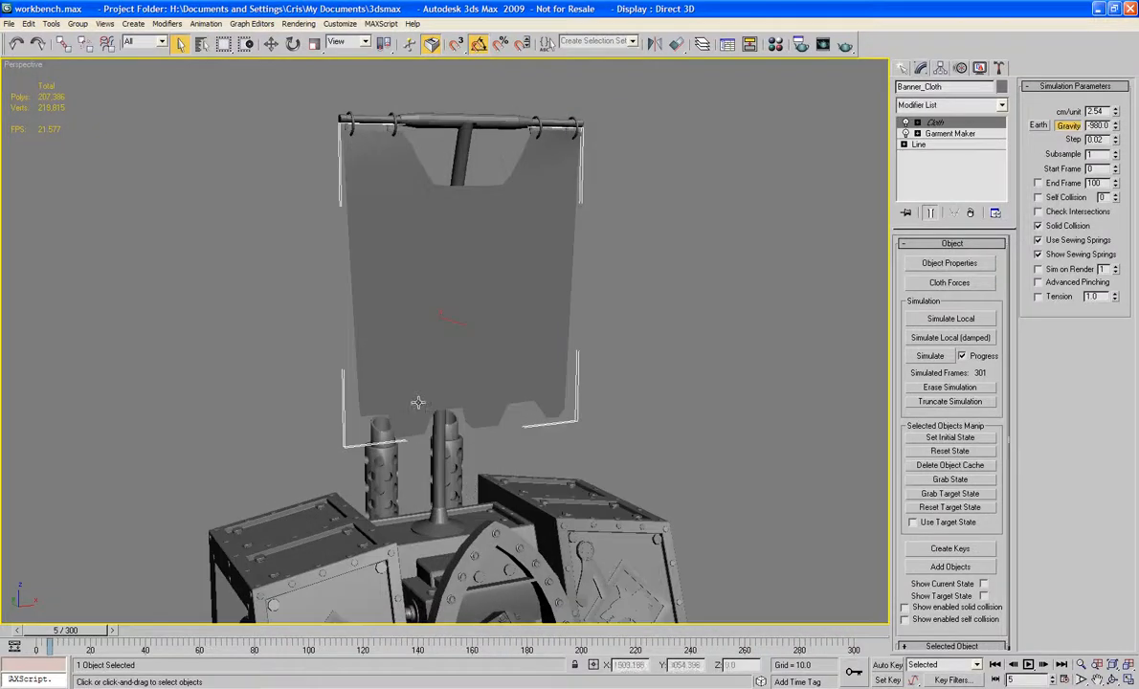
alt+middle_drag(417, 403, 488, 403)
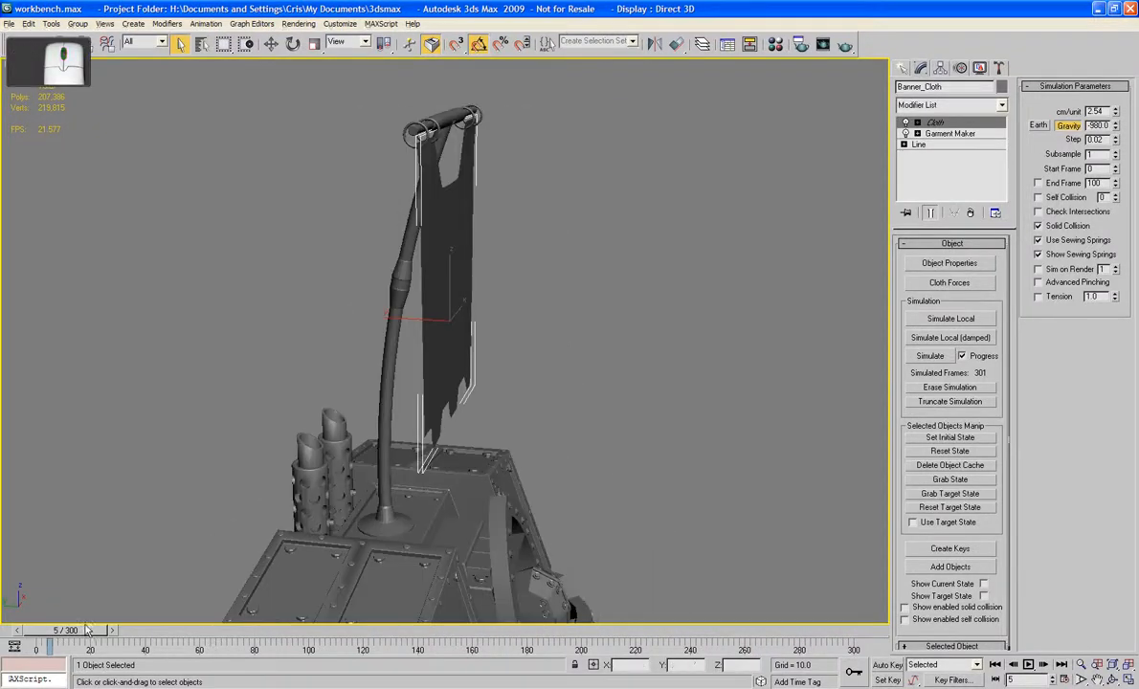
drag(86, 629, 276, 673)
drag(529, 667, 14, 652)
alt+middle_drag(458, 504, 889, 364)
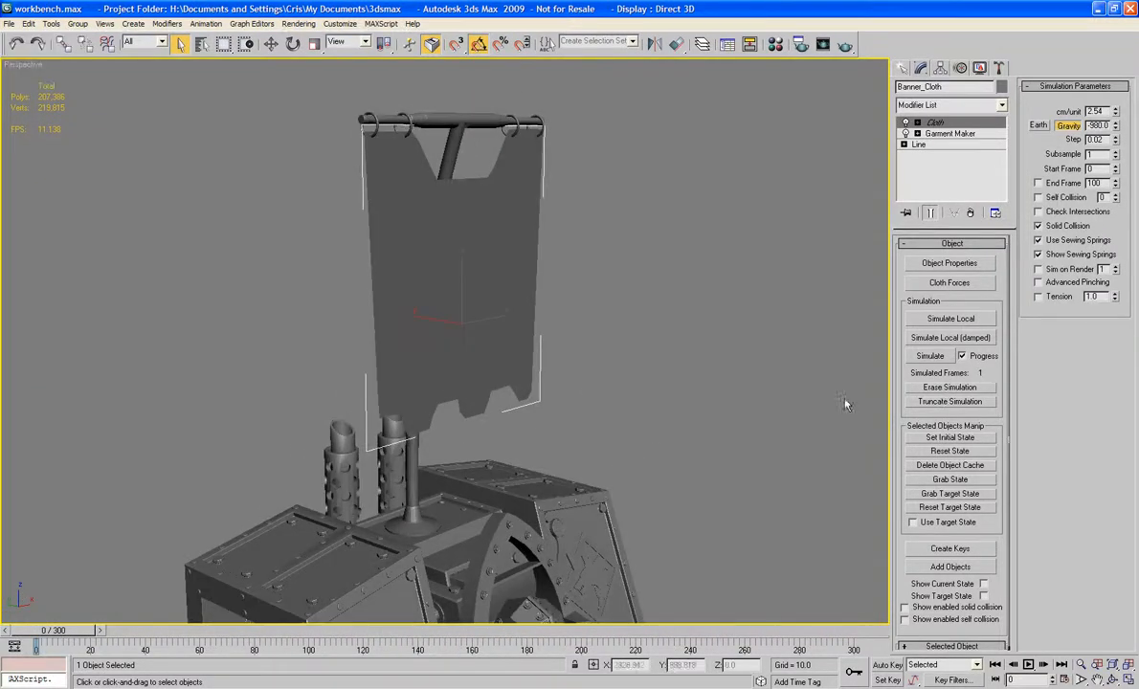
alt+middle_drag(846, 404, 550, 340)
scroll(550, 340, down, 6)
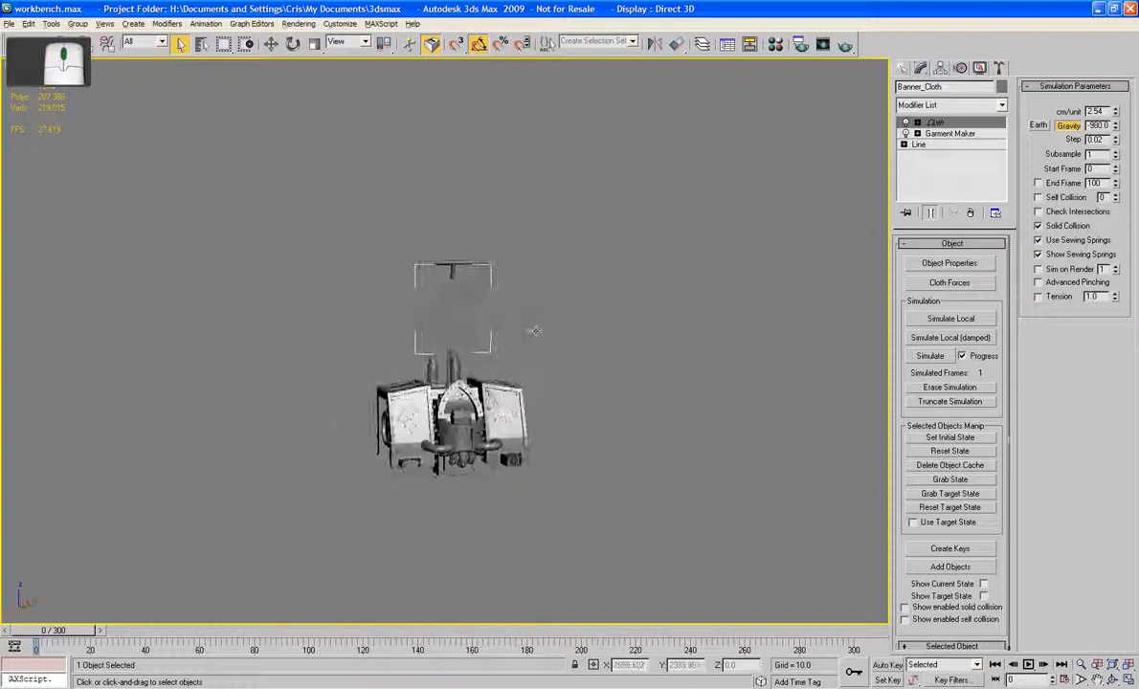
alt+middle_drag(486, 316, 588, 317)
scroll(519, 323, up, 3)
scroll(570, 335, up, 3)
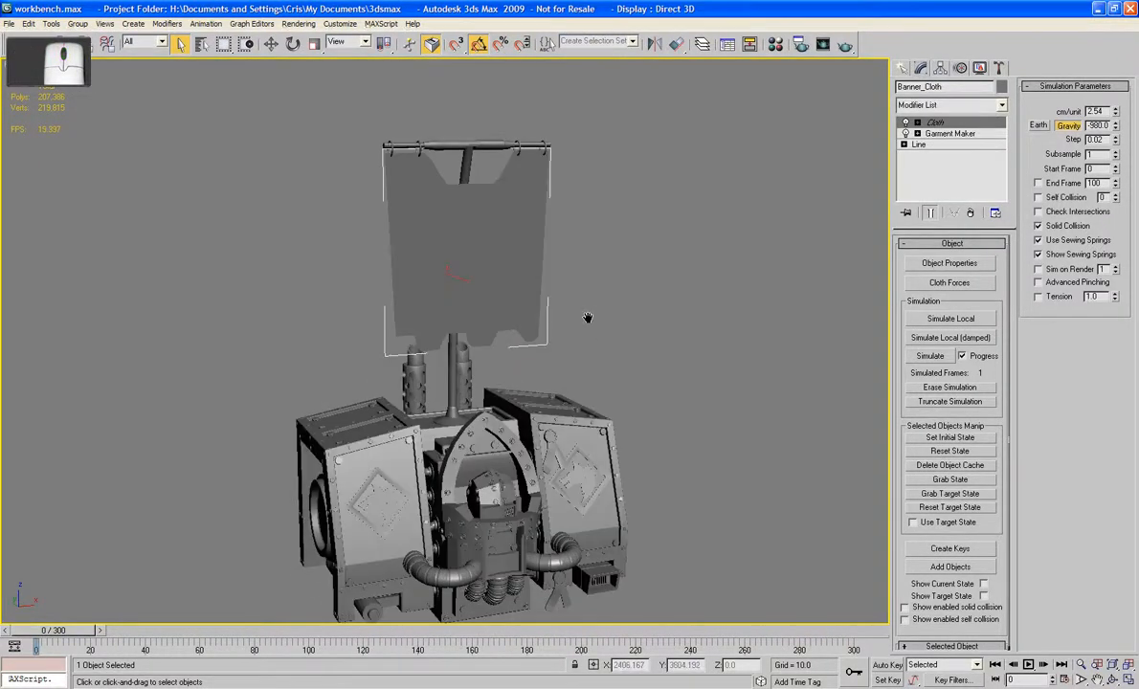